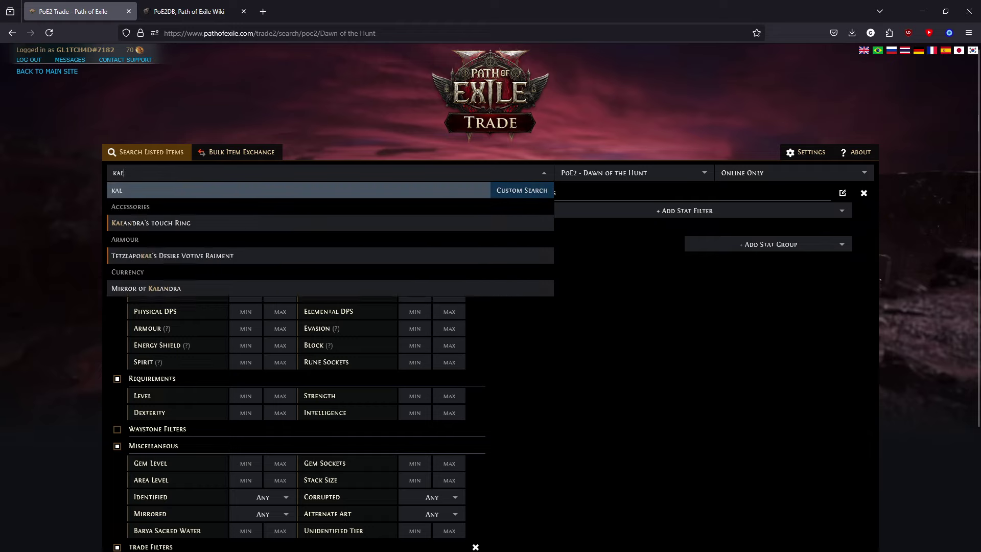
Search the listings for Kalandra's Touch Ring and check the available sale type options.
click(230, 219)
scroll(245, 243, down, 3)
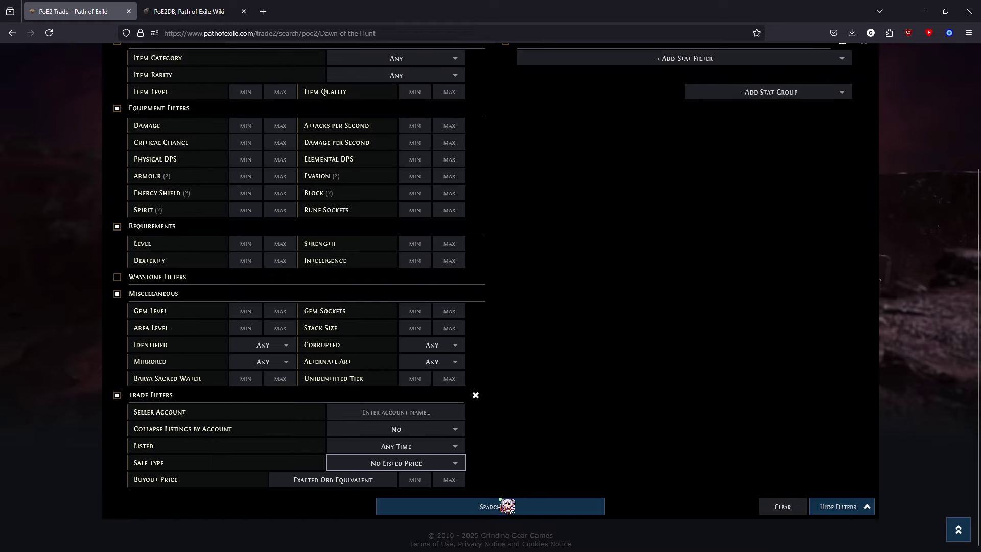
click(506, 506)
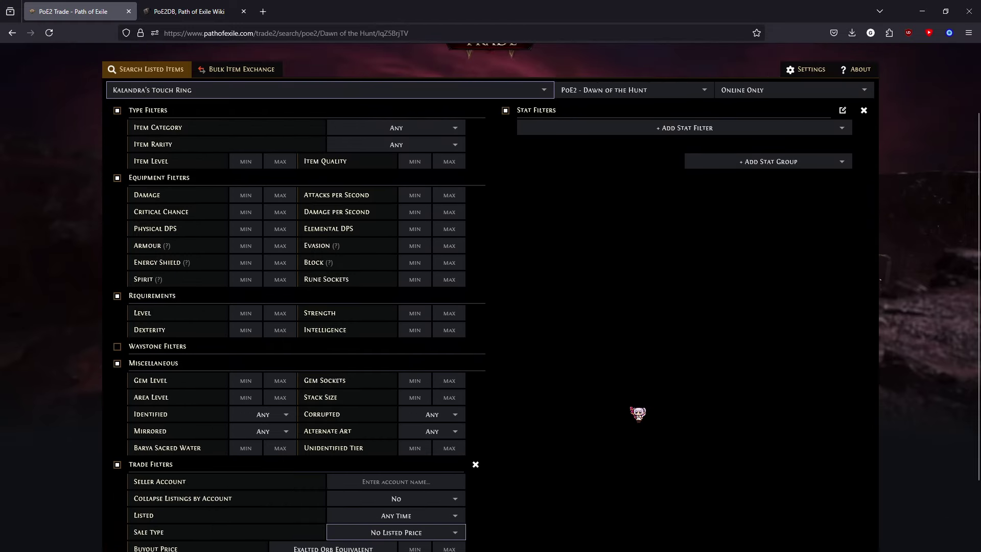
scroll(587, 432, down, 2)
click(380, 447)
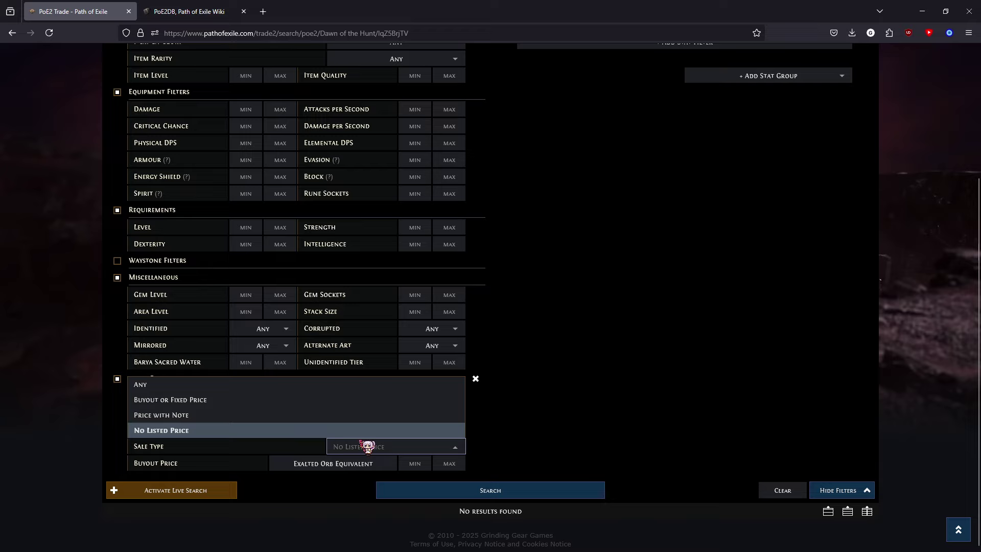
click(660, 394)
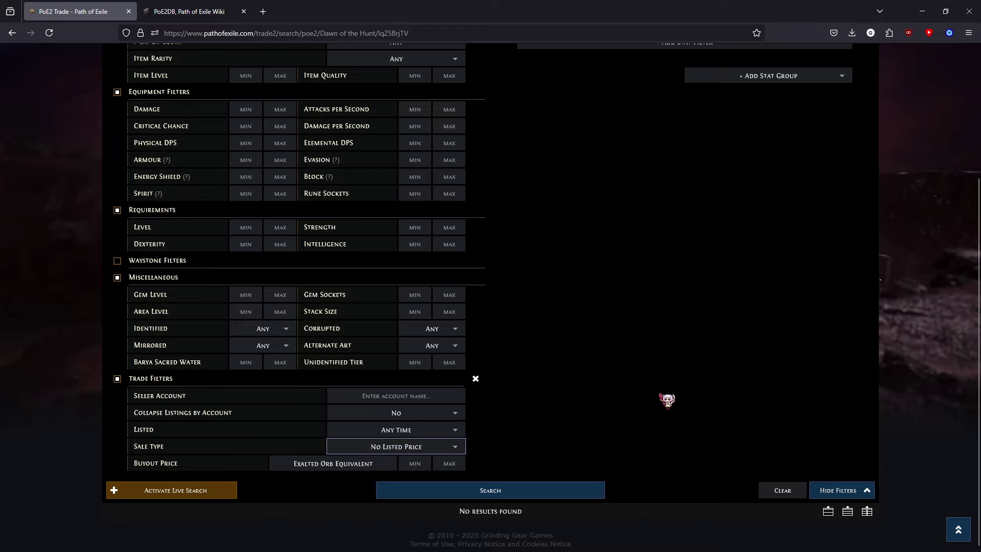
Replace the searched item with Dream Fragments Sapphire Ring and run the search.
scroll(638, 403, up, 3)
click(173, 145)
text(d)
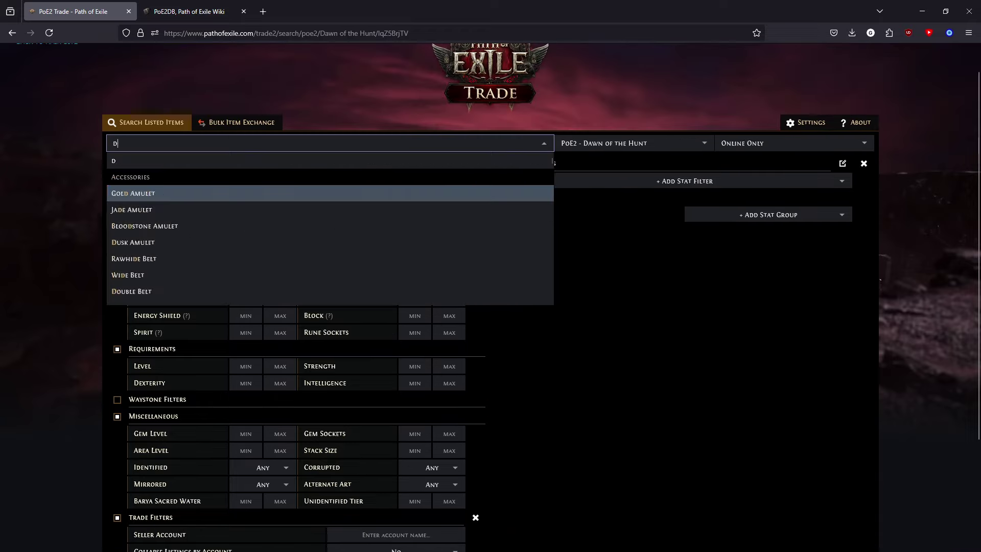
text(ream)
click(311, 224)
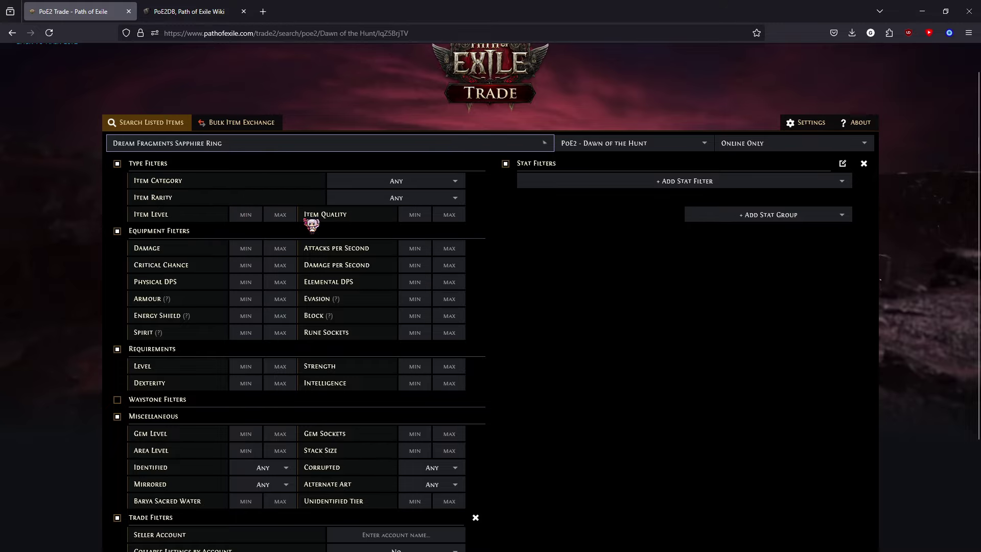
scroll(542, 497, down, 4)
click(543, 491)
Look through the Dream Fragments Sapphire Ring listings, comparing their stats, prices and listing ages.
scroll(808, 292, down, 5)
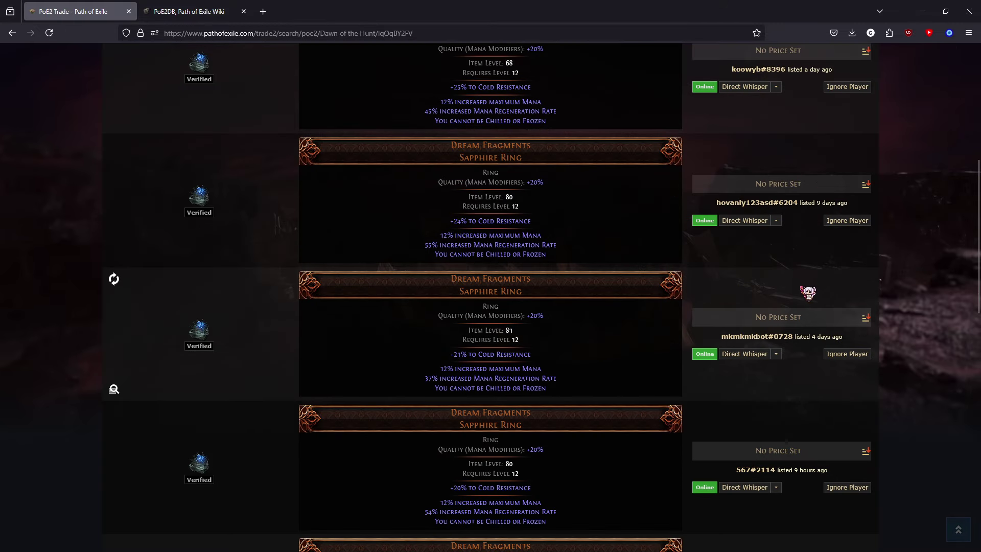
scroll(808, 292, down, 5)
scroll(794, 409, down, 4)
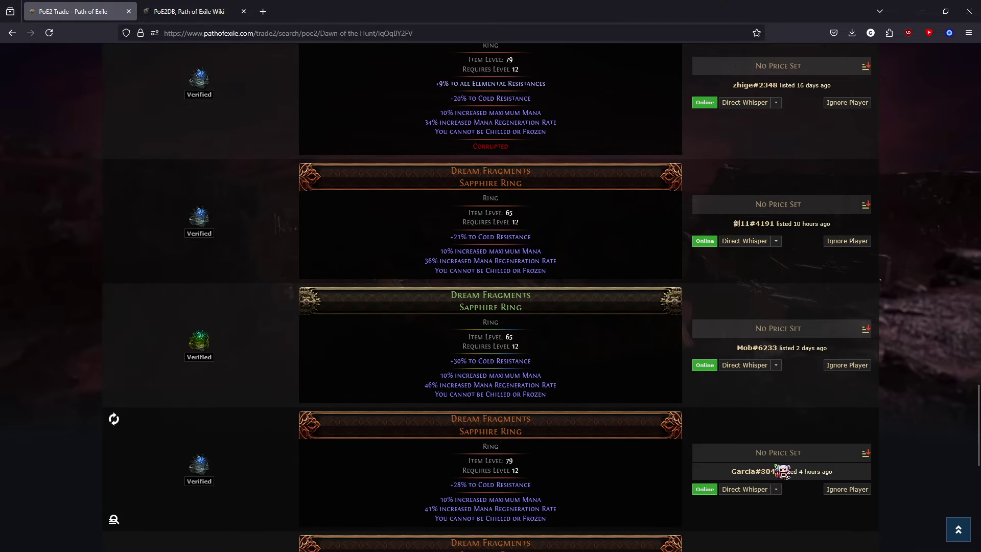
scroll(781, 469, down, 8)
scroll(845, 492, up, 20)
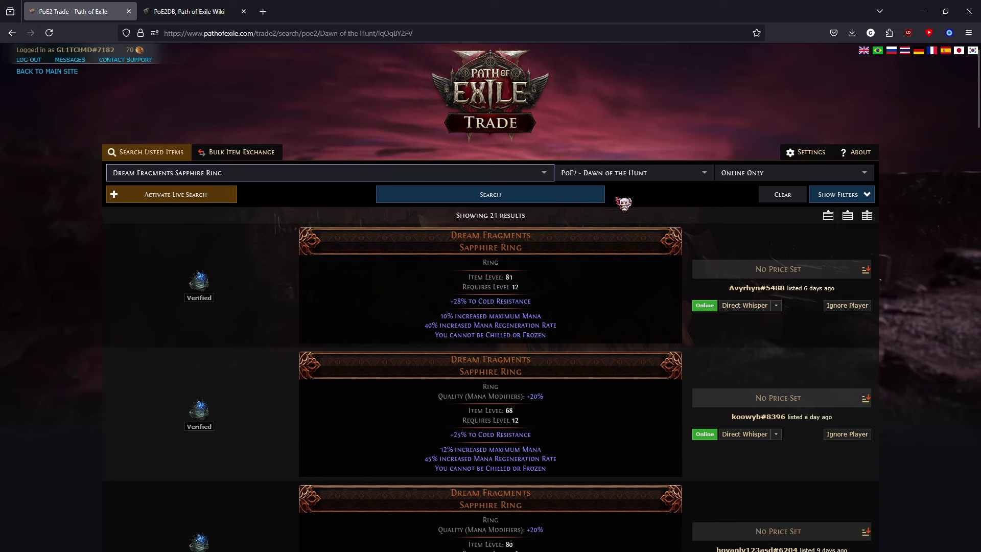
scroll(767, 502, down, 10)
scroll(767, 502, up, 10)
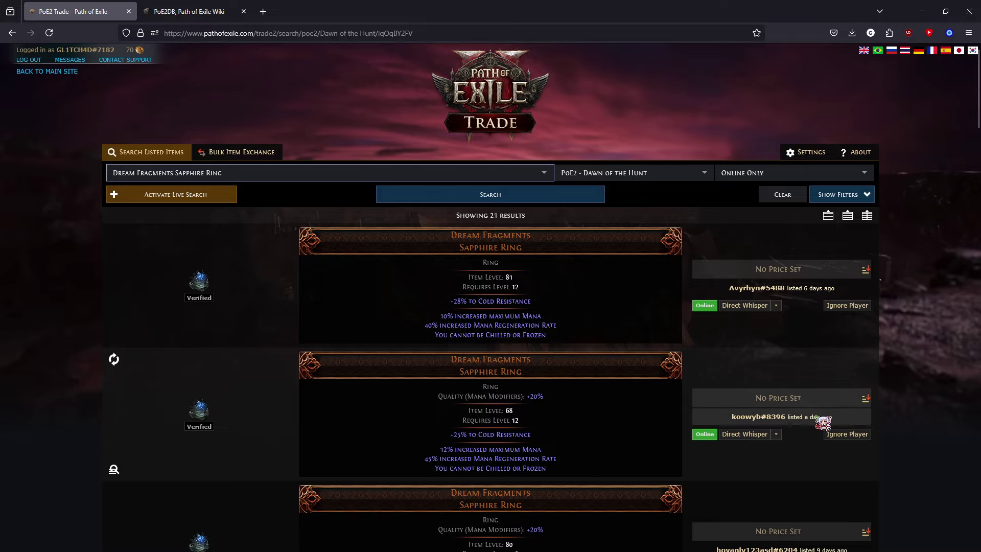
scroll(731, 351, down, 10)
scroll(731, 350, down, 15)
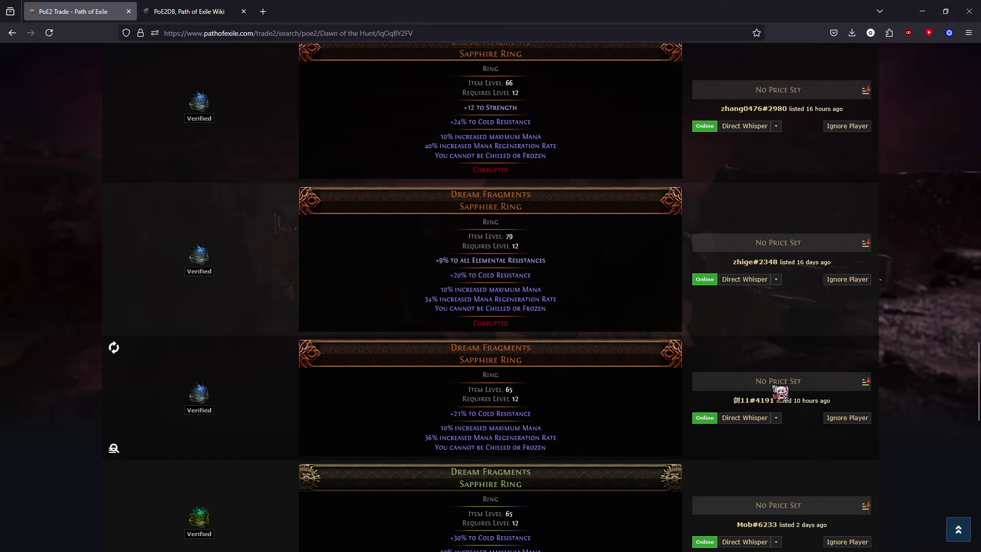
key(Home)
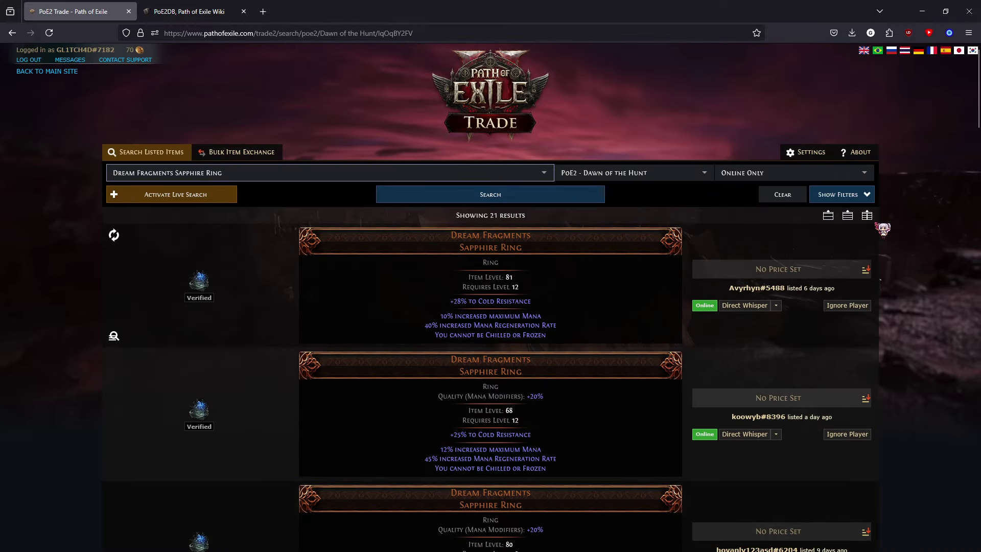
Show the search filters and set the sale type in the trade filters to Any.
click(838, 192)
scroll(428, 394, down, 4)
click(408, 407)
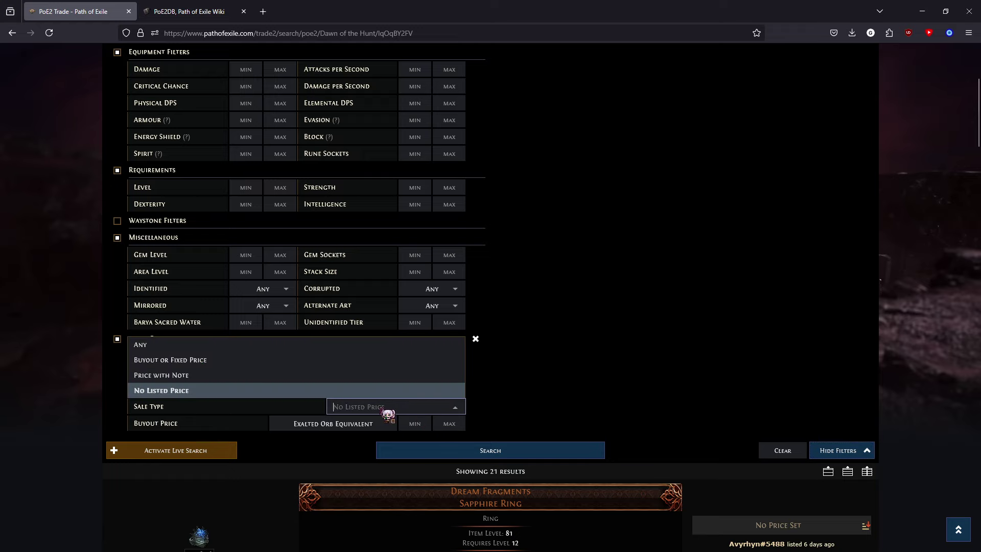
click(286, 344)
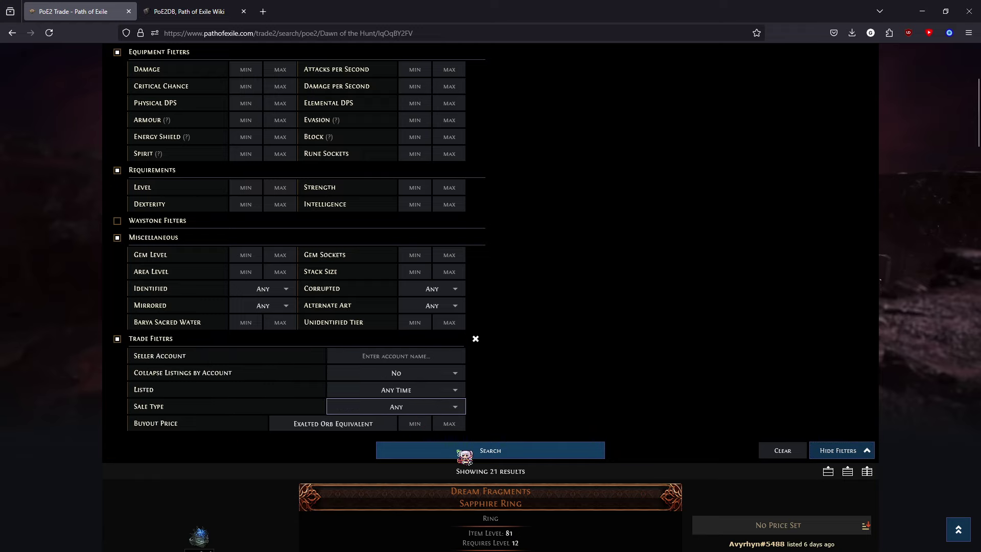
Set the sale type back to No Listed Price.
click(422, 407)
click(411, 389)
scroll(636, 352, up, 4)
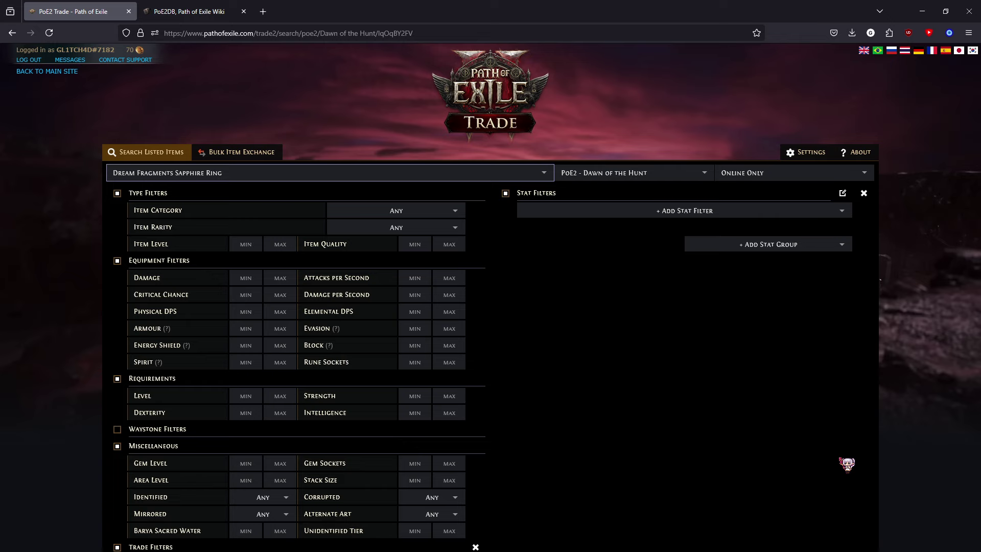
Set the sale type to Any and check which currencies are available for the buyout price.
scroll(846, 464, down, 4)
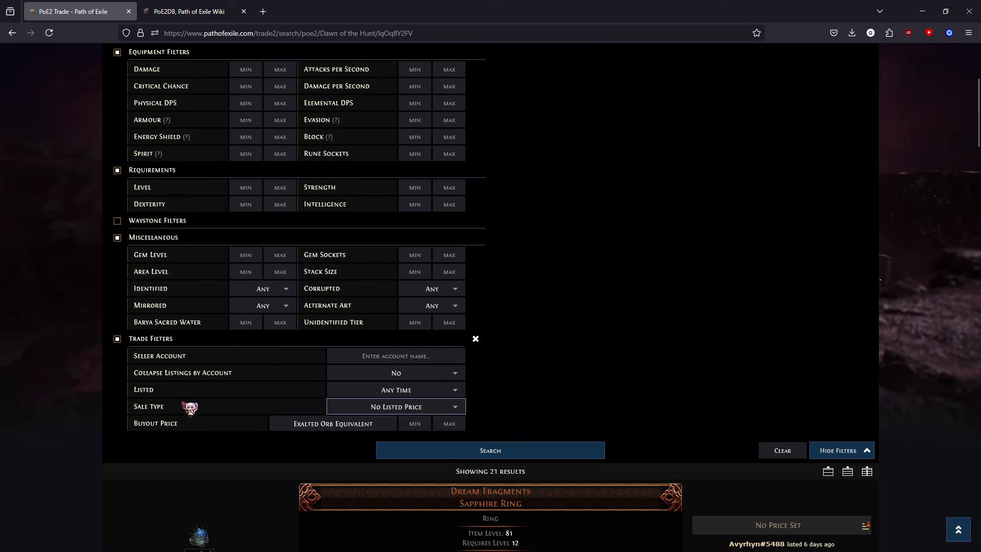
click(420, 409)
click(212, 346)
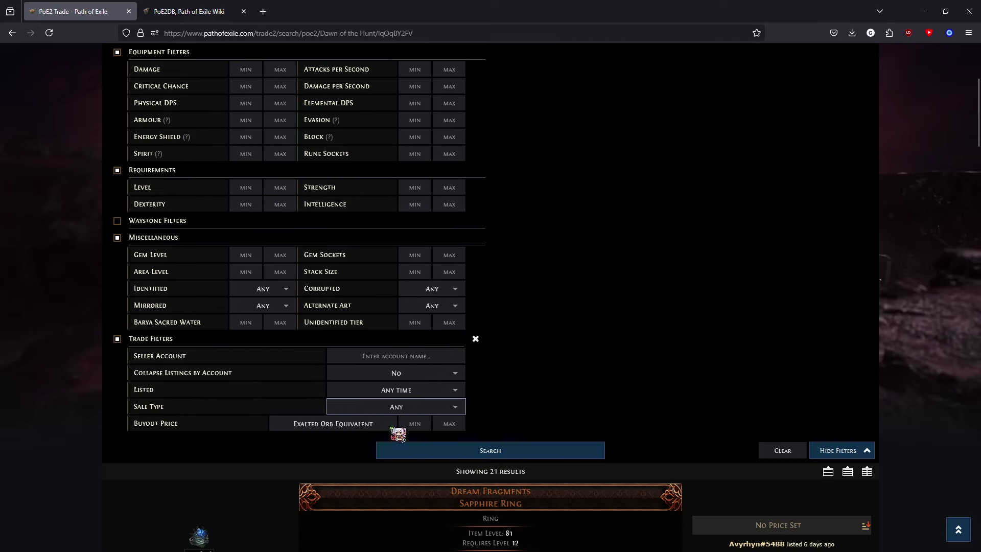
click(329, 426)
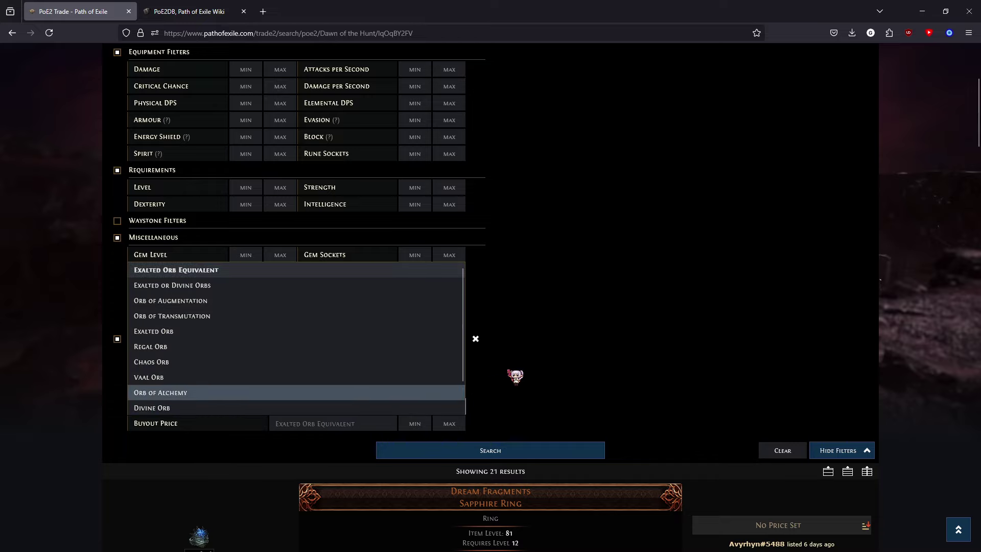
click(557, 366)
Clear the search form and choose the Rake gem as the item to find.
scroll(770, 409, down, 3)
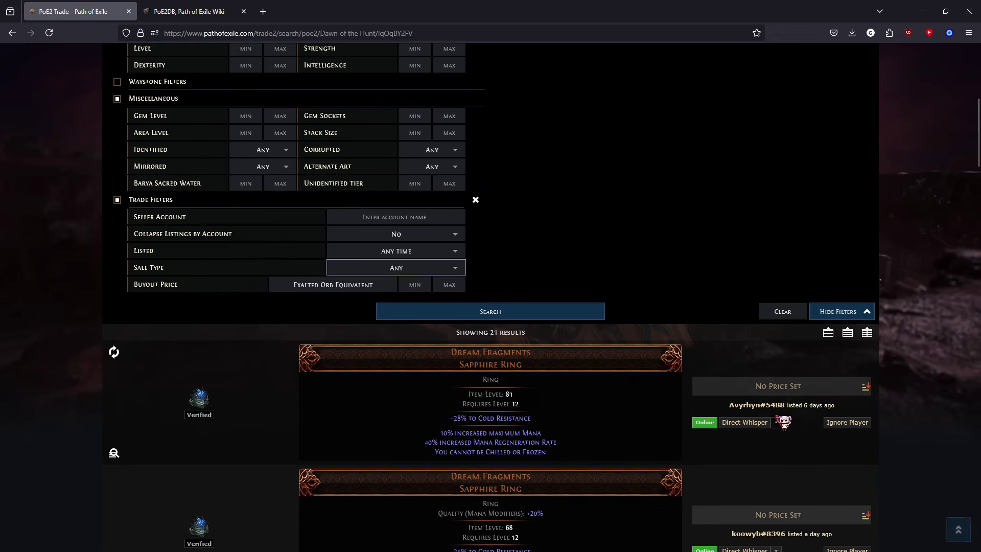
click(776, 312)
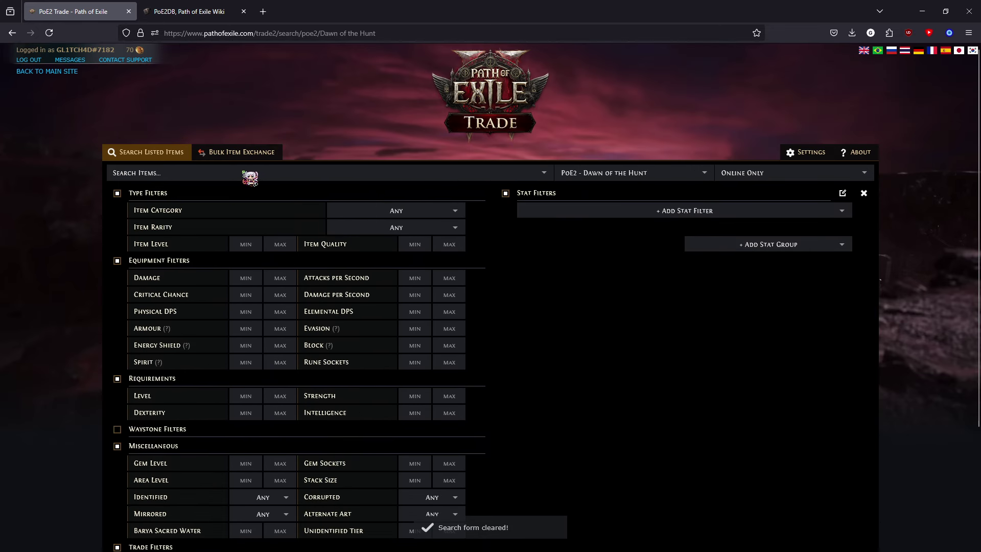
text(rake)
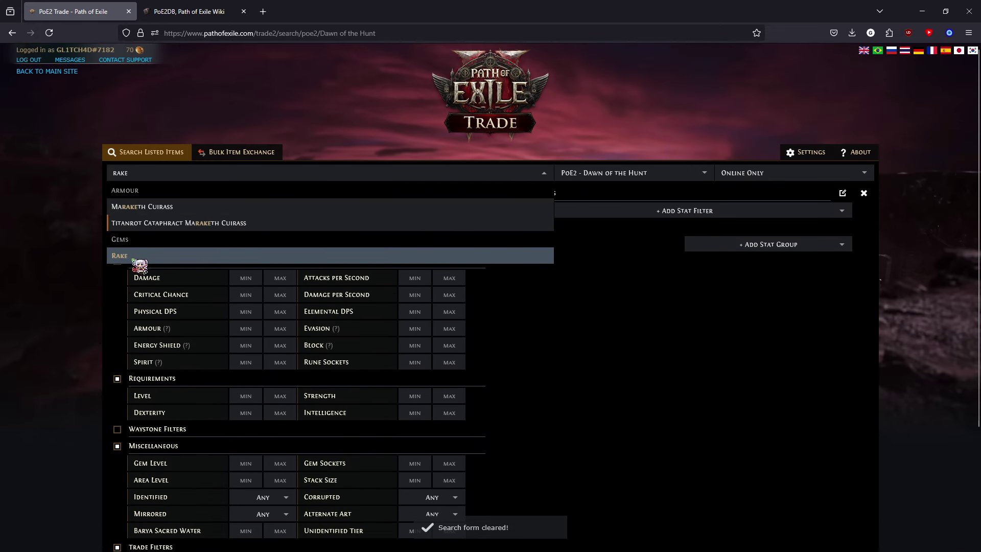
click(138, 258)
Search for Rake gems with at least 5 gem sockets and a maximum buyout price of 100 in Exalted Orb Equivalent.
scroll(556, 271, down, 3)
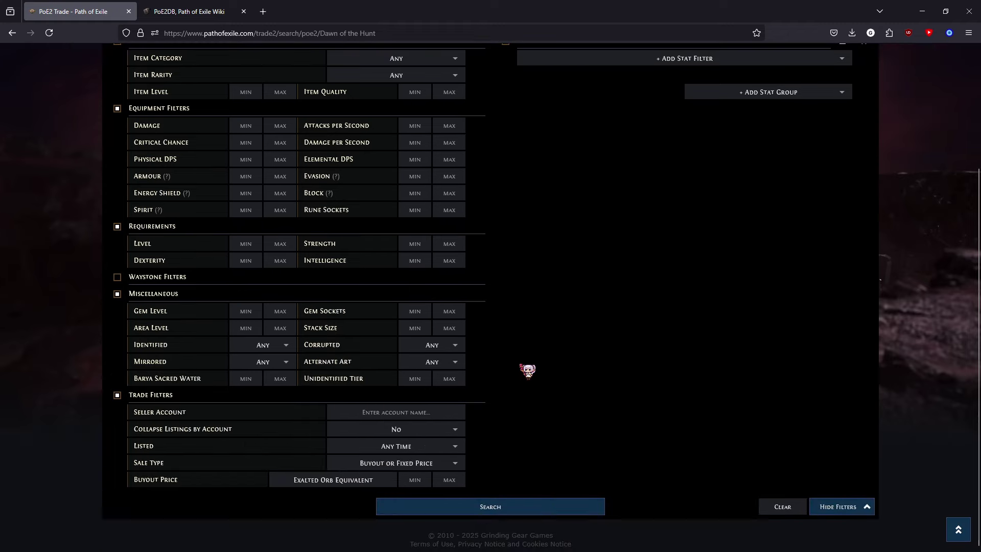
click(415, 311)
text(5)
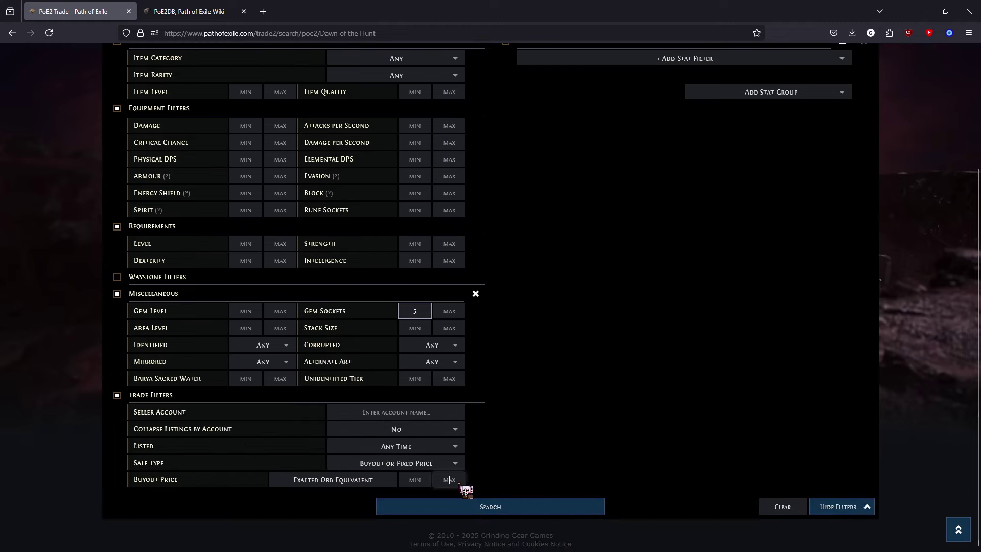
click(350, 480)
click(467, 414)
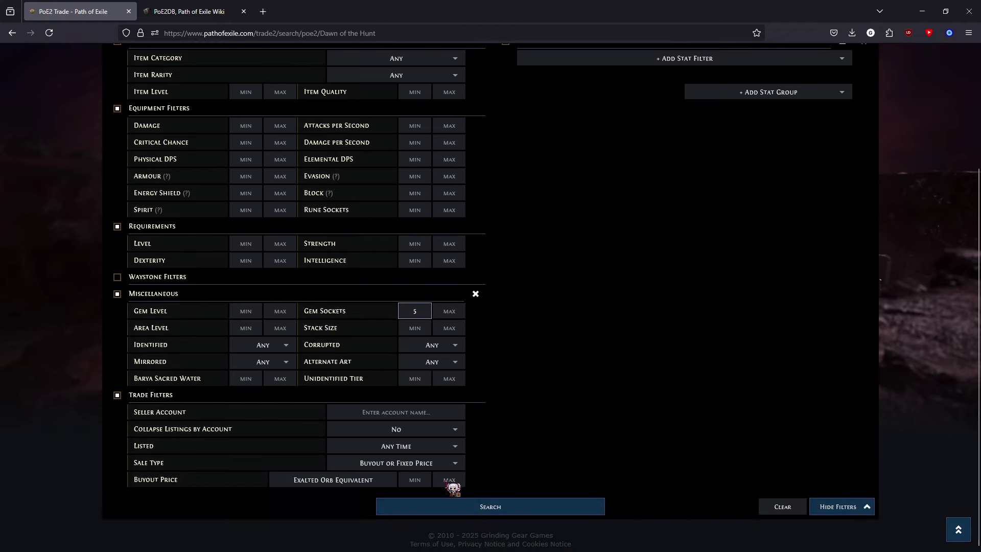
click(449, 480)
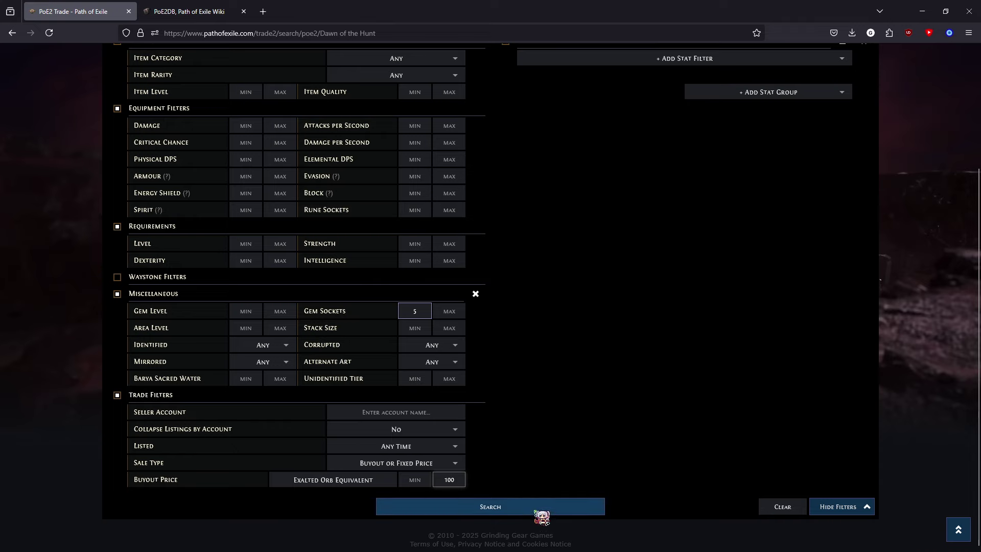
key(Return)
scroll(771, 117, down, 5)
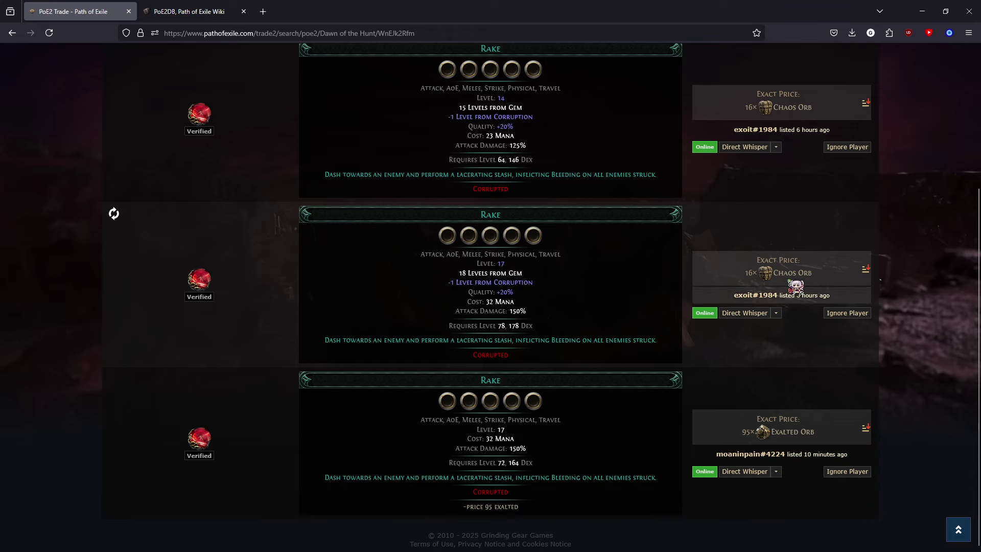
Raise the maximum buyout price to 120, rerun the Rake search and look through the listings.
scroll(766, 266, up, 3)
click(840, 147)
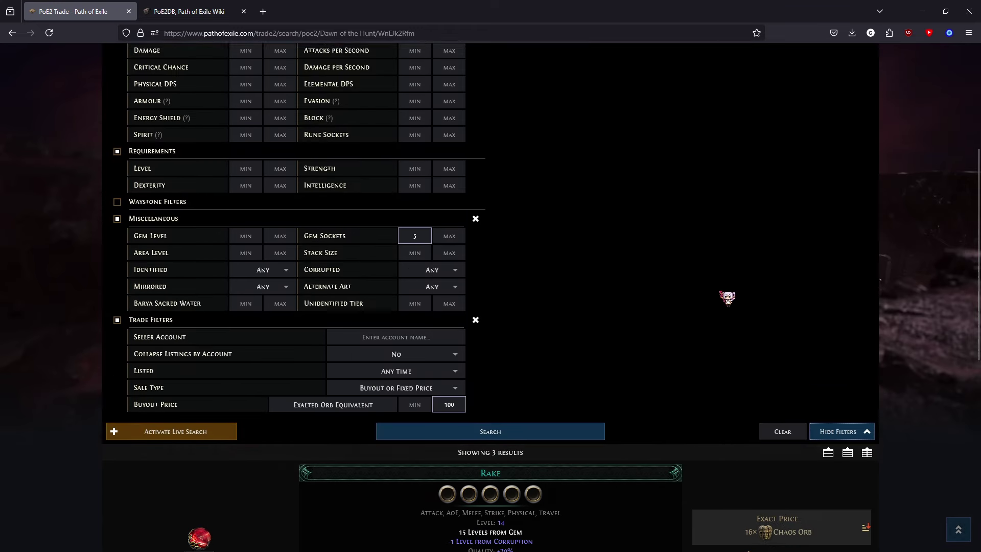
double_click(448, 375)
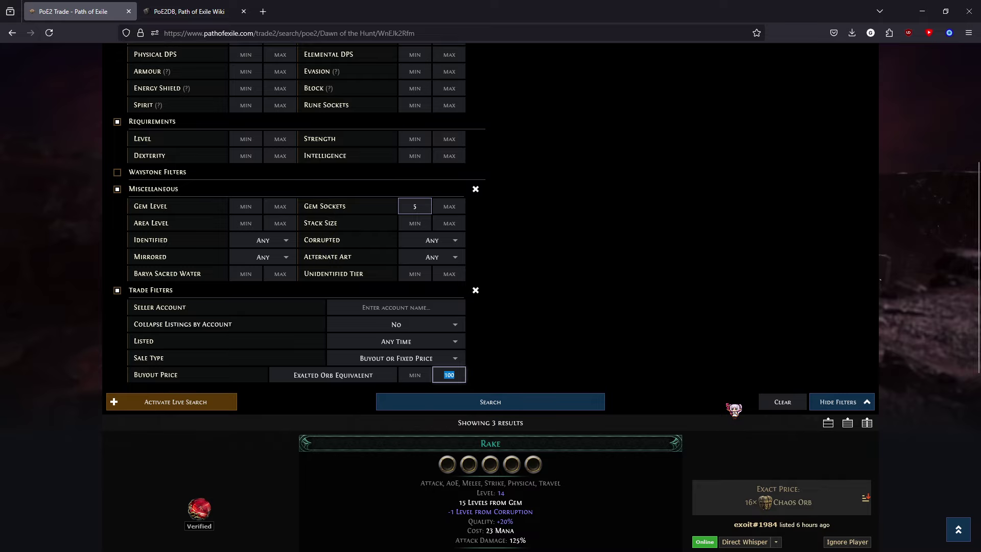
text(120)
click(531, 404)
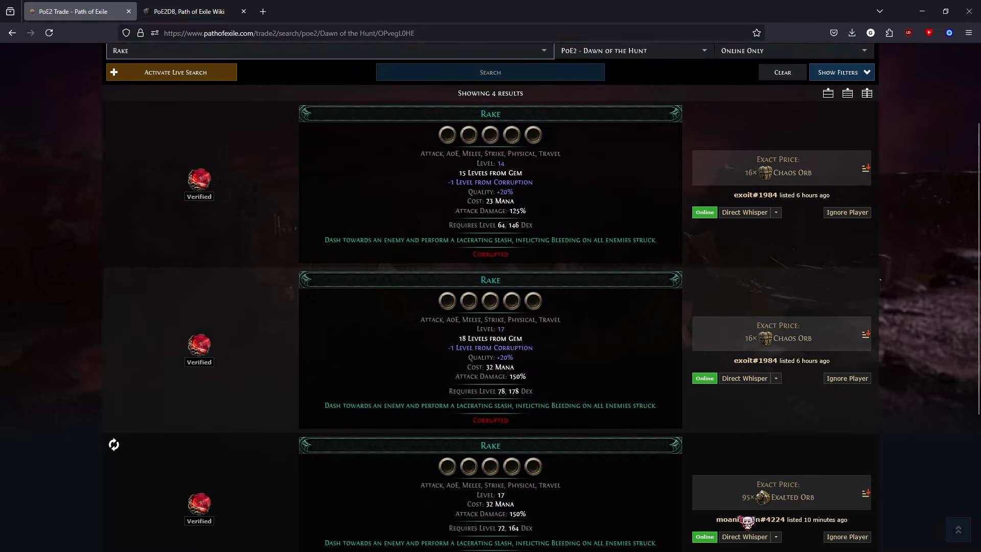
scroll(797, 434, down, 3)
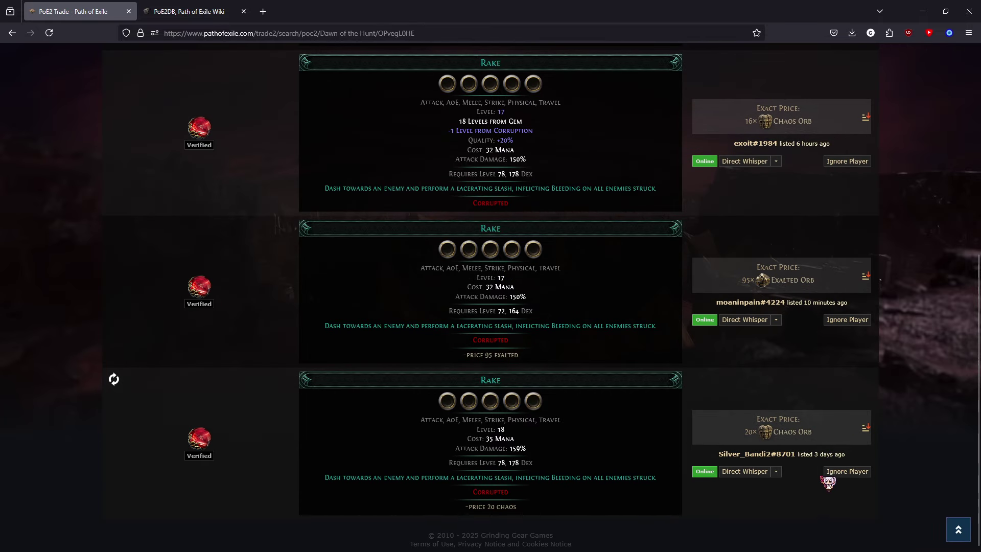
scroll(794, 465, up, 3)
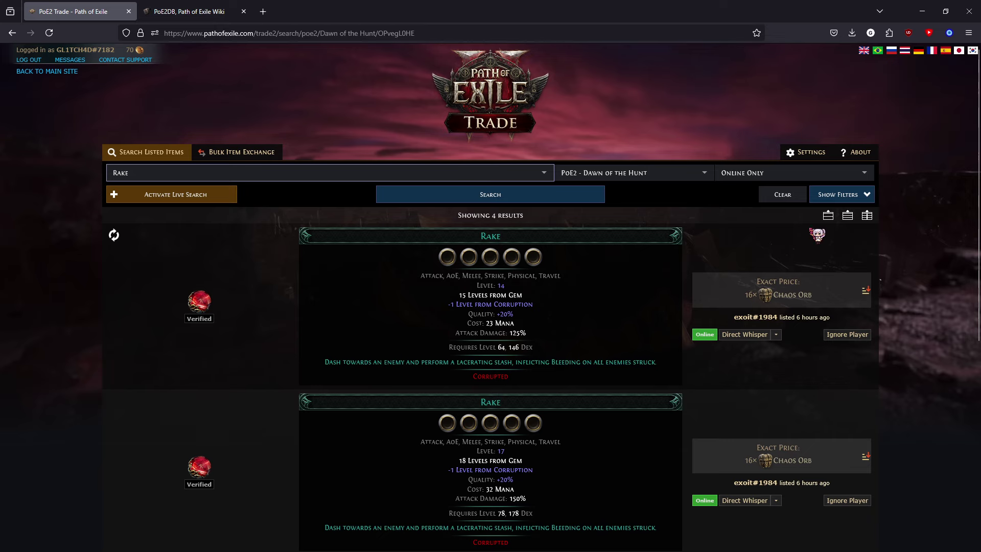
Reopen the filters, clear the search form and display the time options of the Listed filter.
click(832, 195)
scroll(474, 510, down, 8)
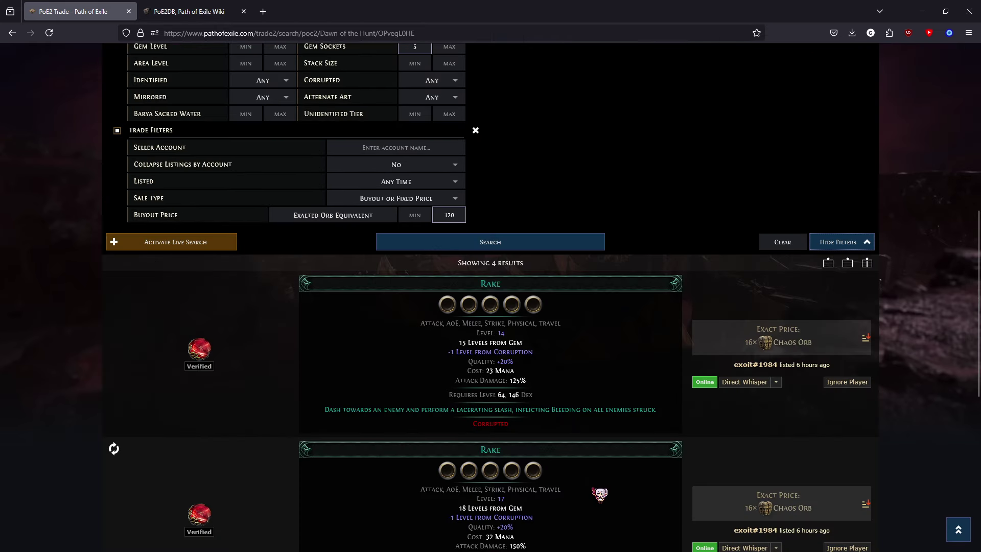
scroll(597, 495, up, 3)
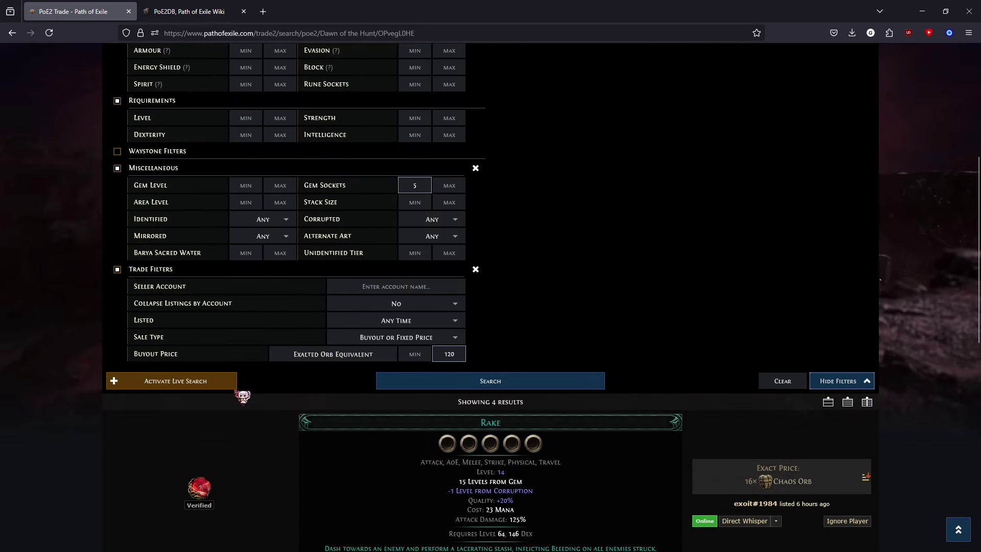
click(782, 381)
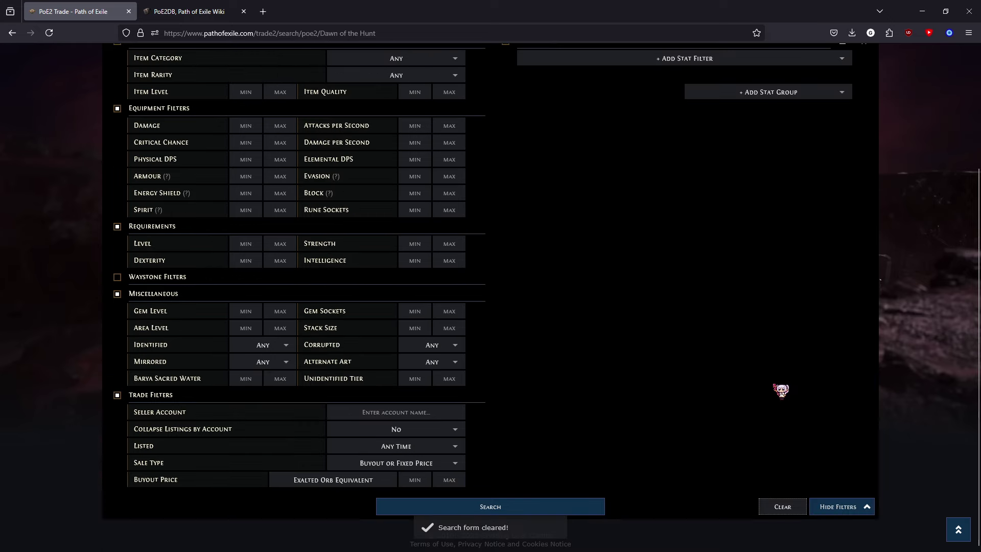
click(428, 451)
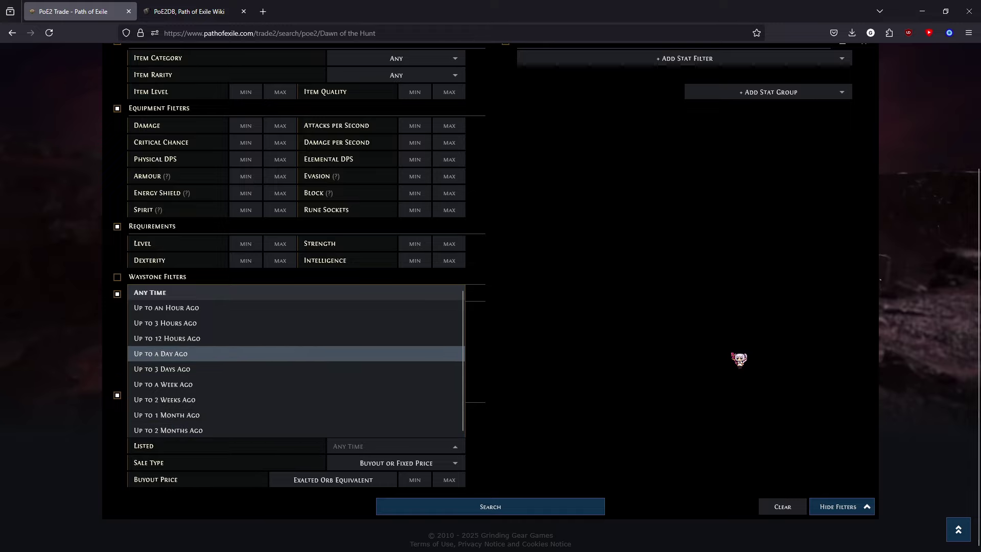
click(733, 354)
scroll(761, 360, up, 3)
scroll(793, 353, down, 3)
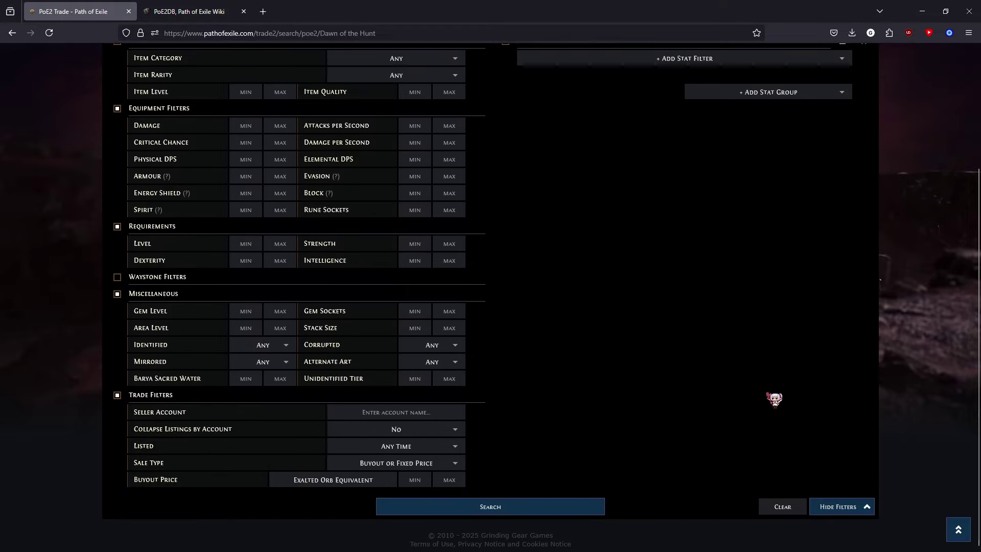
scroll(679, 413, up, 3)
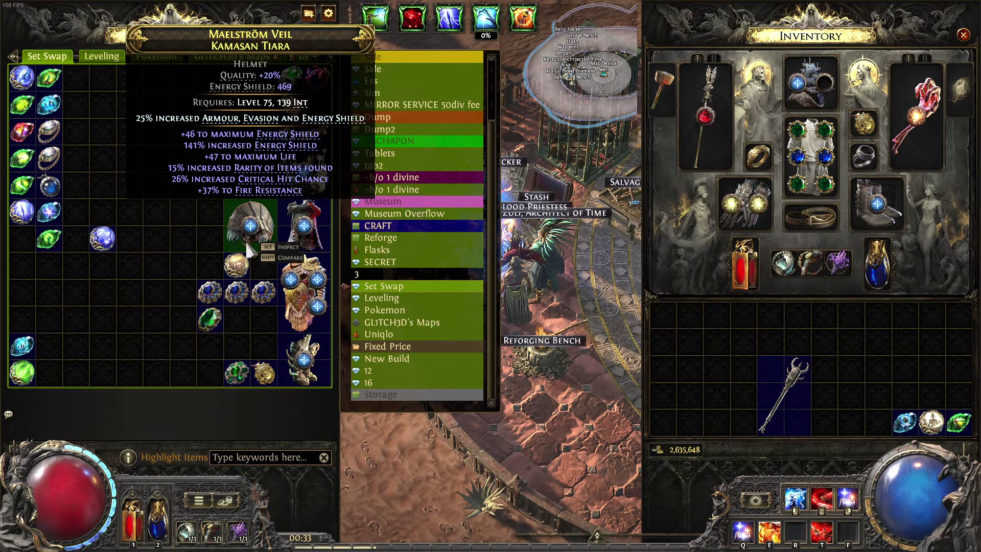
Move the Maelström Veil Kamasan Tiara from the game's stash into the inventory and switch back to the trade site.
click(248, 249)
click(723, 337)
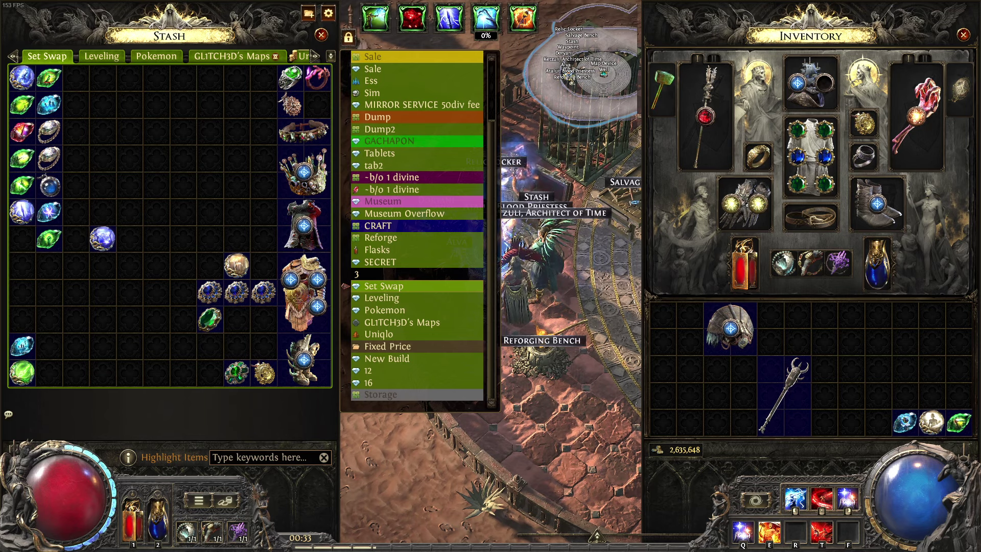
key(alt+Tab)
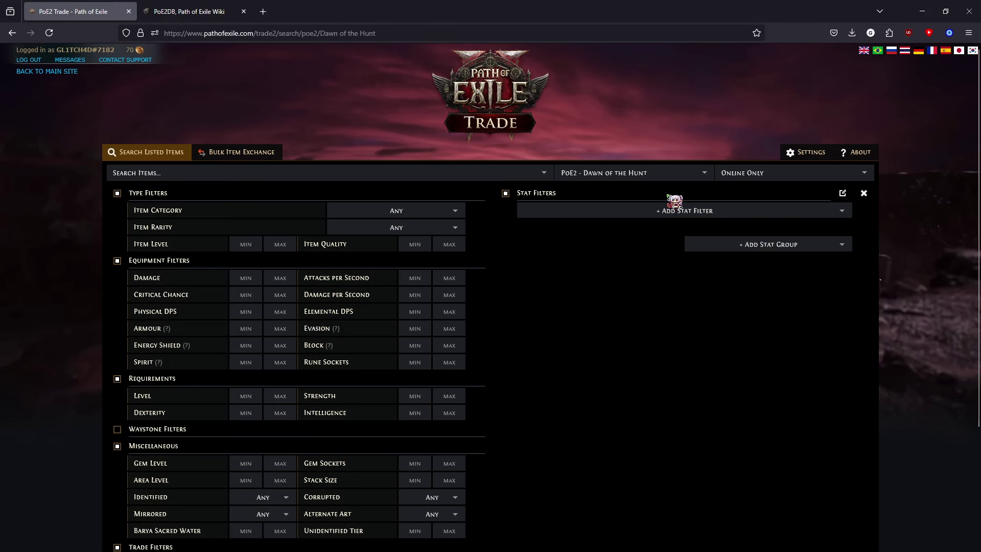
scroll(552, 263, down, 3)
scroll(470, 337, up, 3)
click(750, 246)
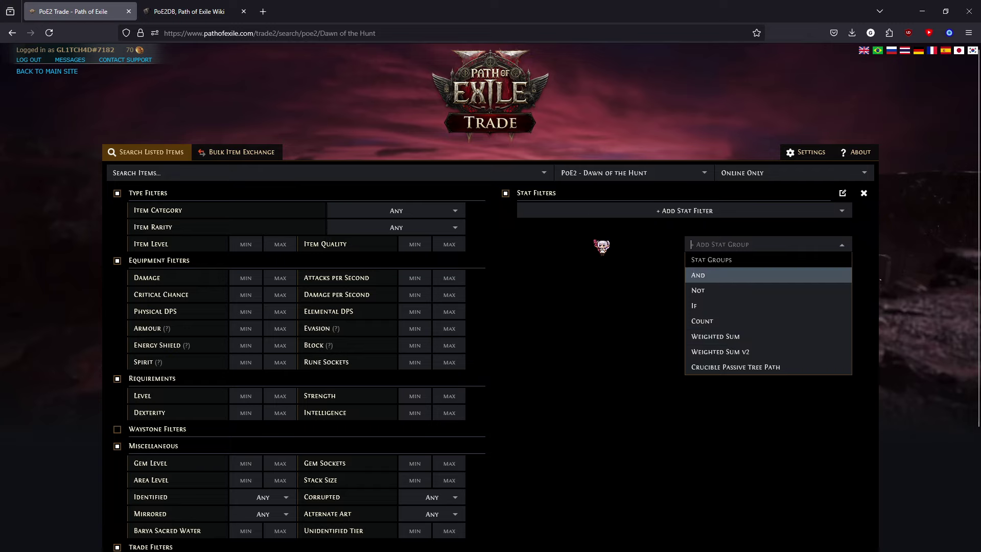
click(595, 210)
click(641, 431)
Set the item category to Helmet and require a minimum Energy Shield of 450.
click(395, 211)
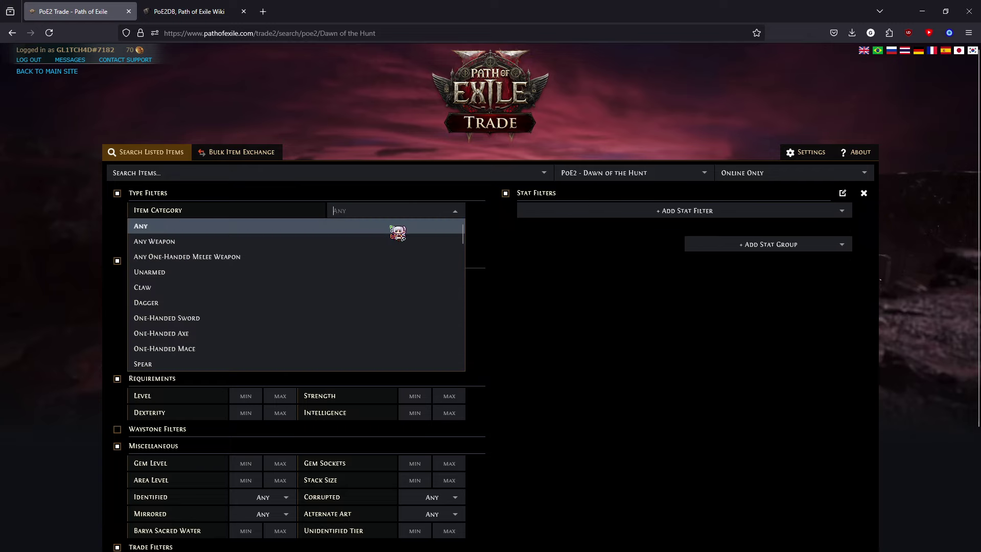
text(hel)
key(Return)
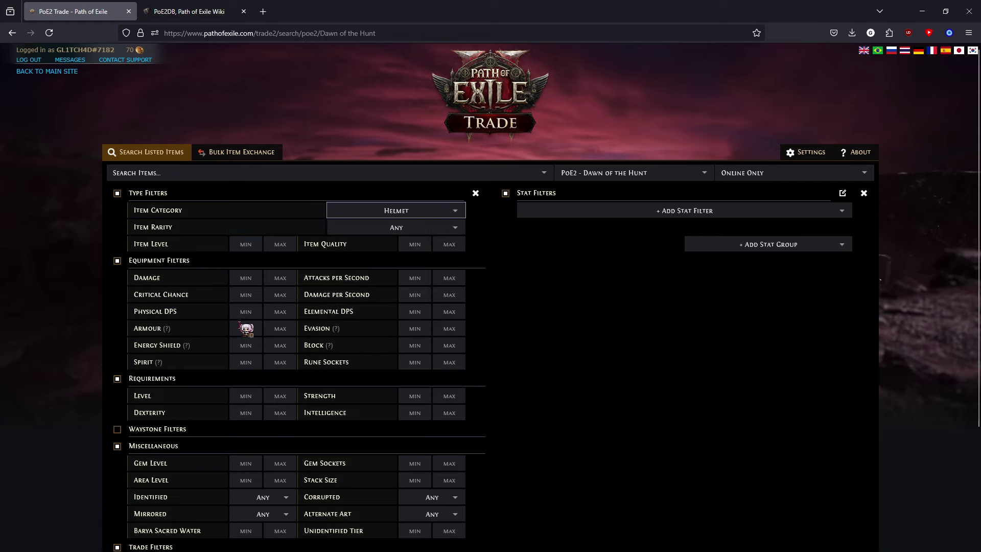
scroll(249, 372, down, 3)
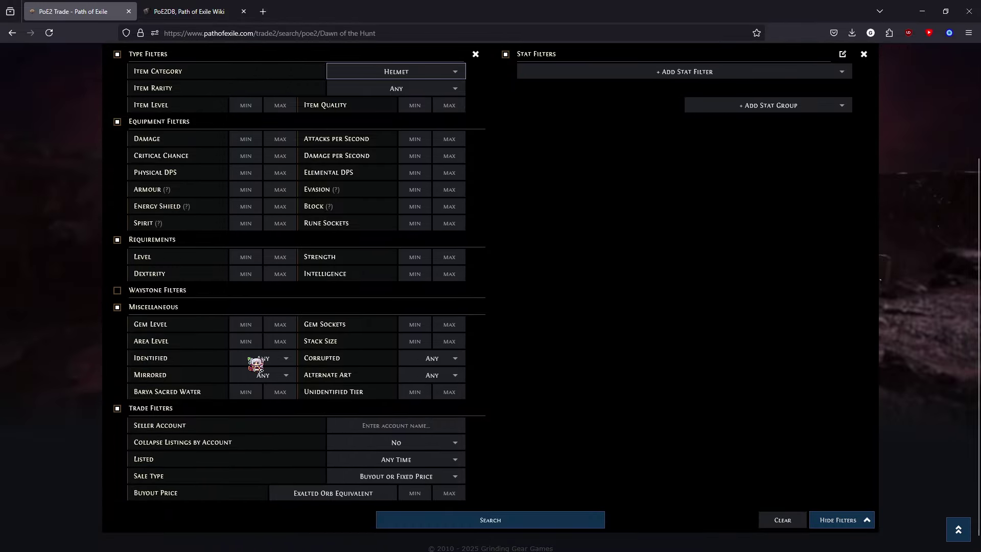
click(250, 209)
text(450)
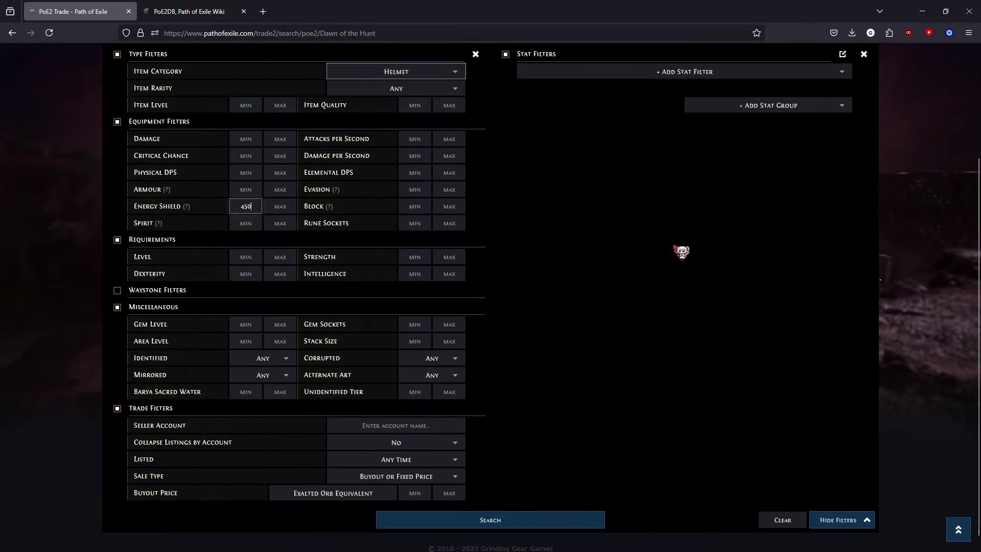
Add stat filters for #% increased Critical Hit Chance and #% increased Rarity of Items found.
scroll(656, 250, up, 3)
click(593, 213)
text(crit)
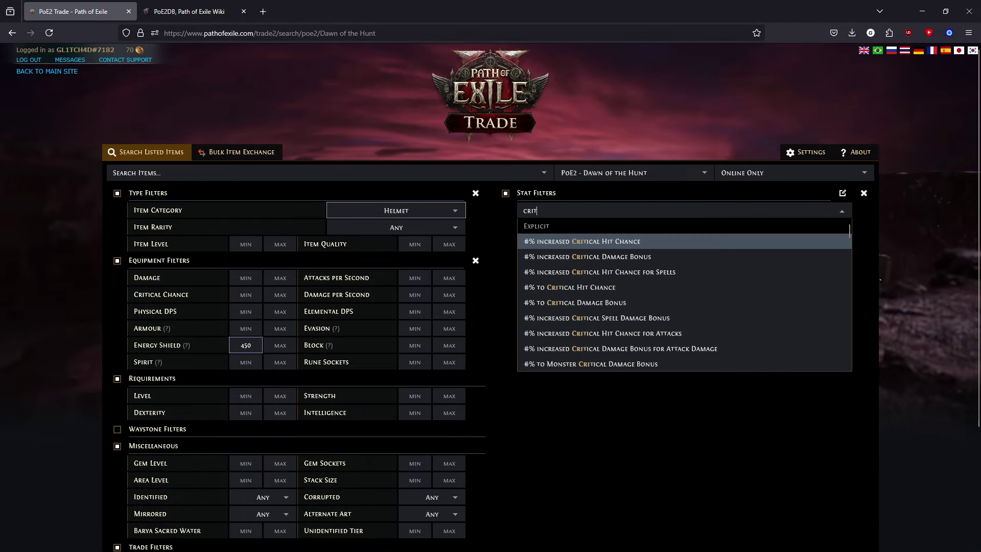
key(Return)
click(663, 227)
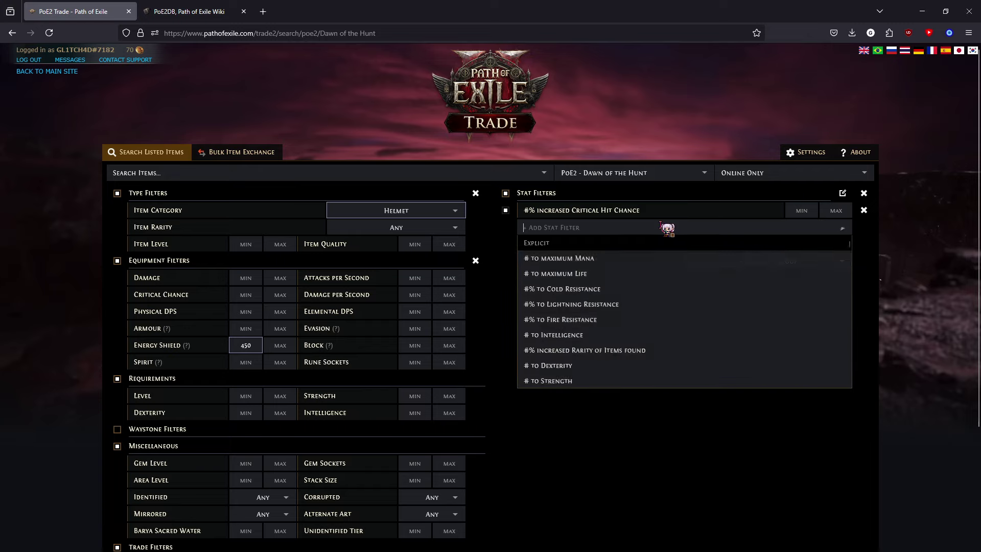
text(rar)
key(Return)
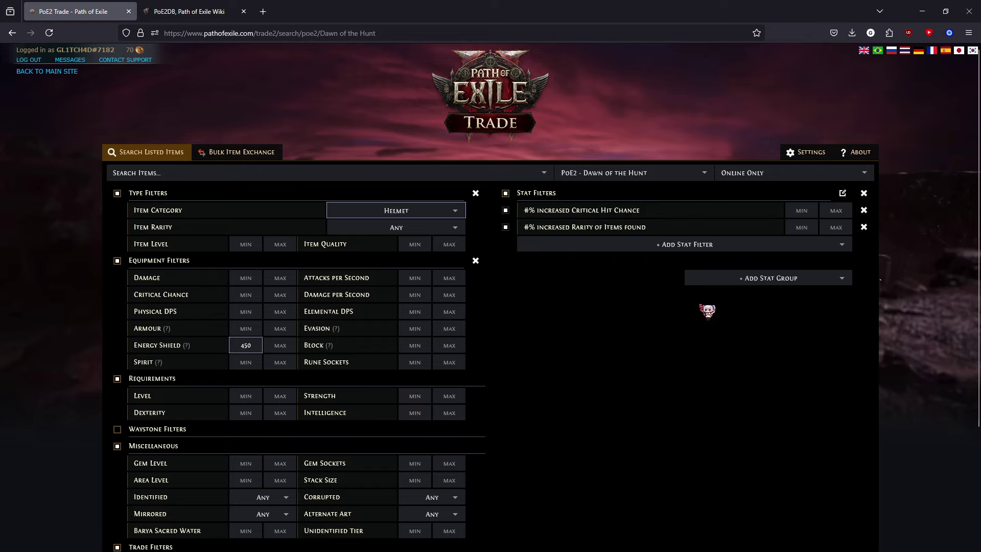
Add a Count stat group containing #% to Cold Resistance, #% to Lightning Resistance and #% to Fire Resistance.
click(736, 279)
click(725, 351)
click(592, 295)
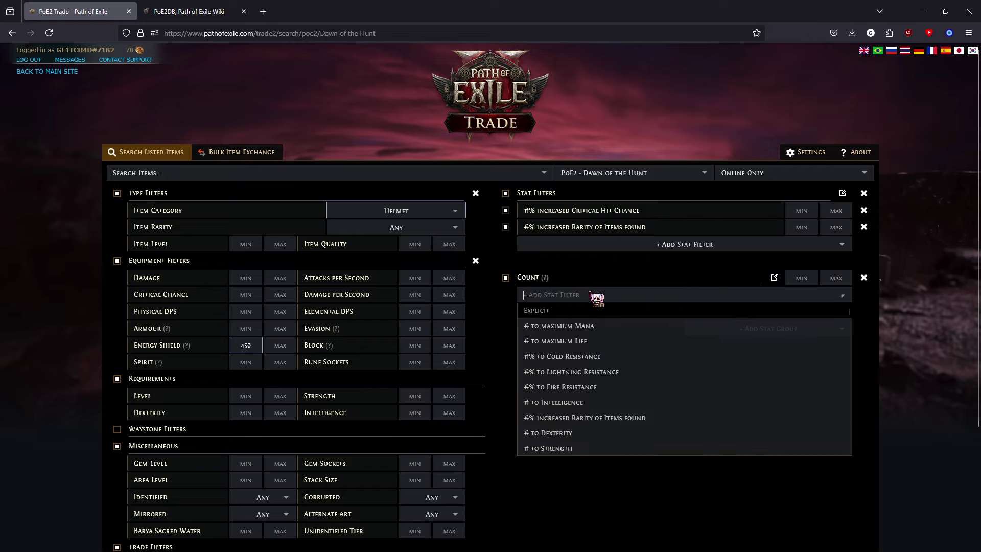
click(628, 358)
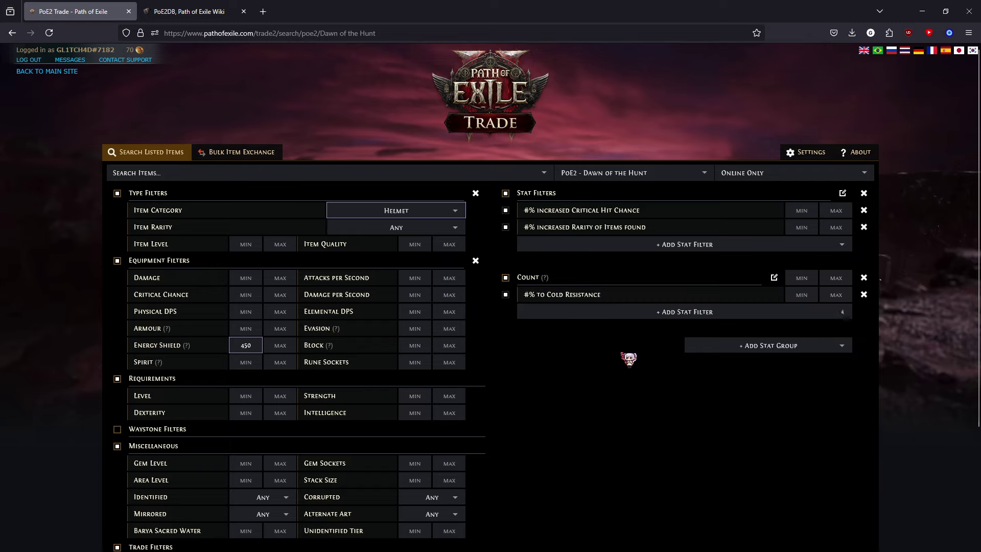
click(618, 313)
click(620, 389)
click(595, 328)
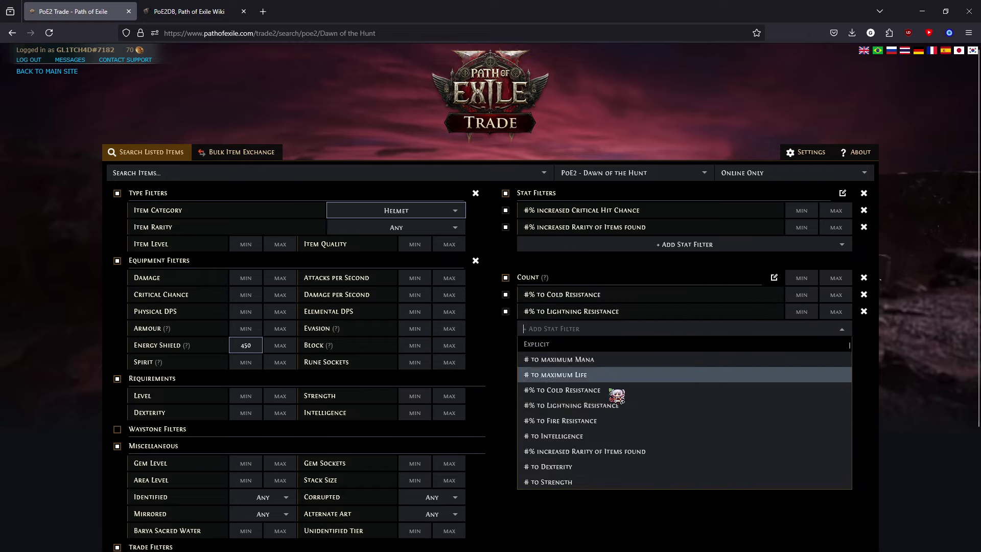
click(616, 422)
Set the Count group's minimum to 1 and the minimum of each of its three resistances to 20.
click(801, 277)
text(1)
click(801, 295)
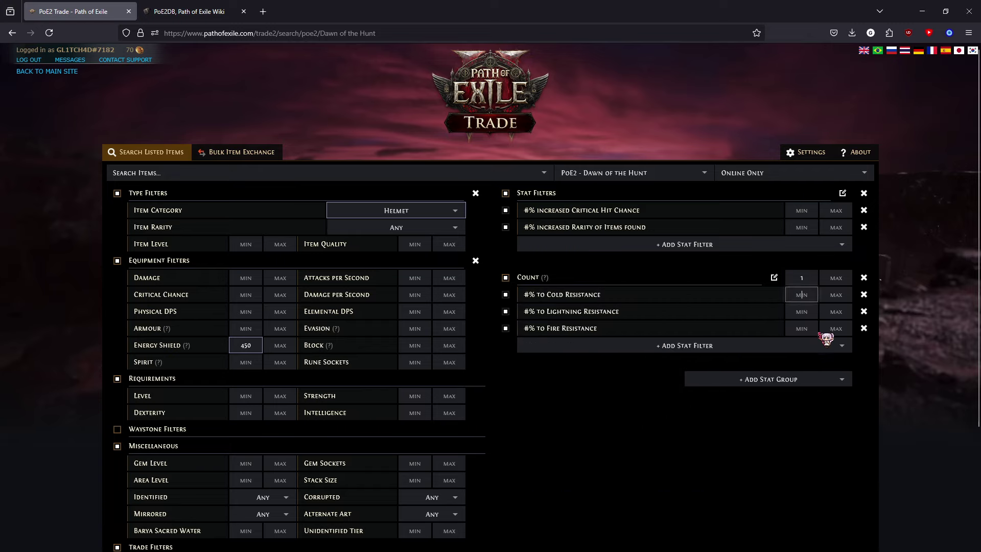
text(20)
click(805, 312)
text(20)
click(801, 328)
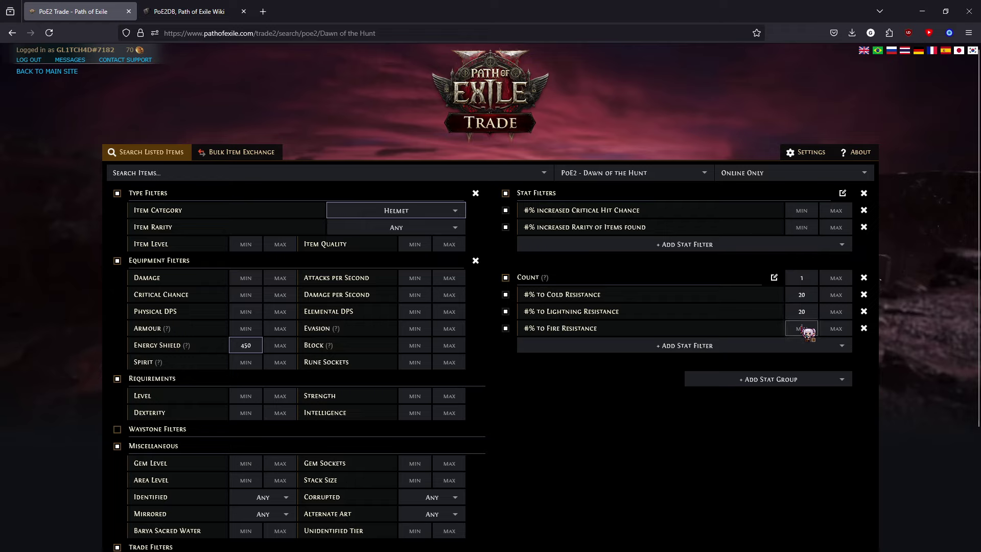
text(20)
Set the minimum increased Critical Hit Chance to 10 and Rarity of Items found to 20, and run the helmet search.
click(801, 210)
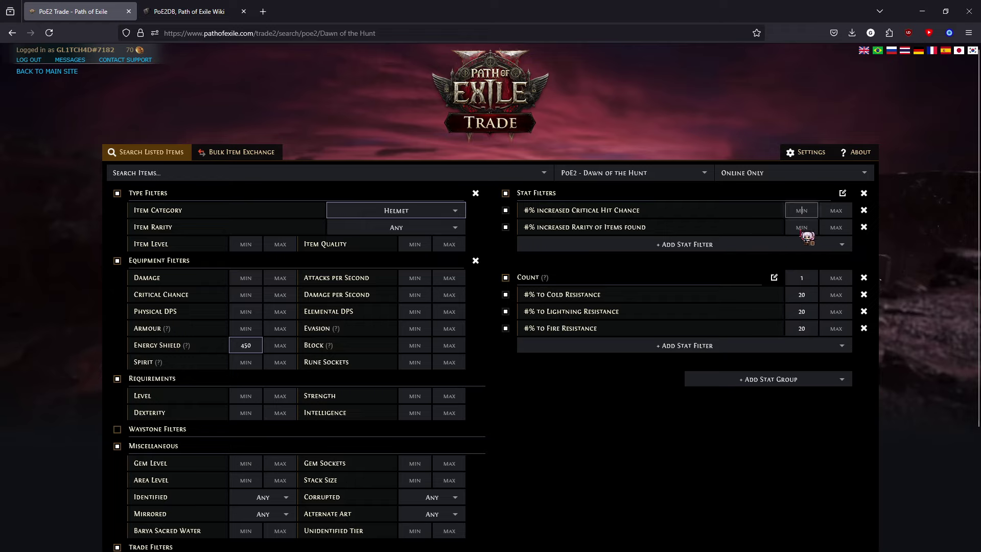
click(808, 229)
text(10)
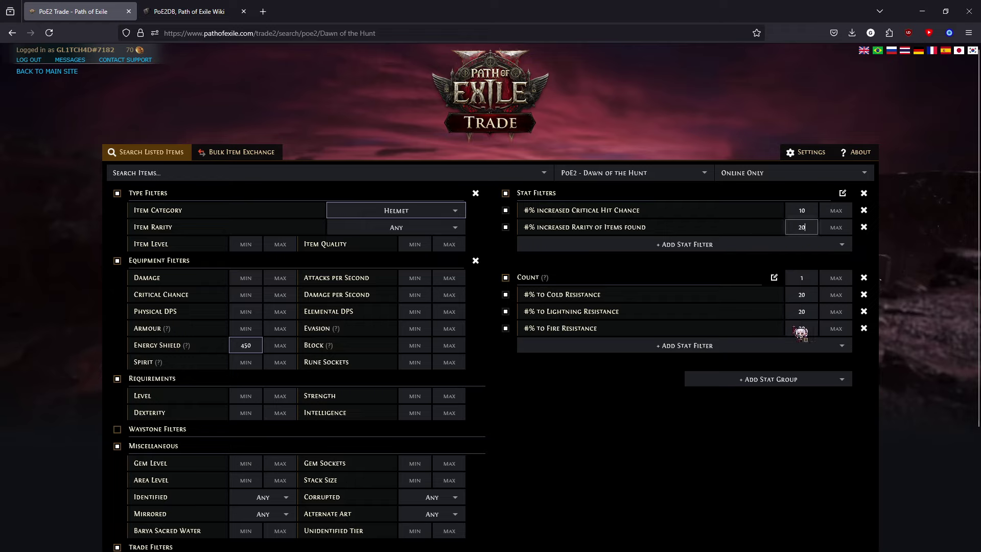
scroll(795, 328, down, 5)
click(530, 508)
scroll(739, 226, down, 5)
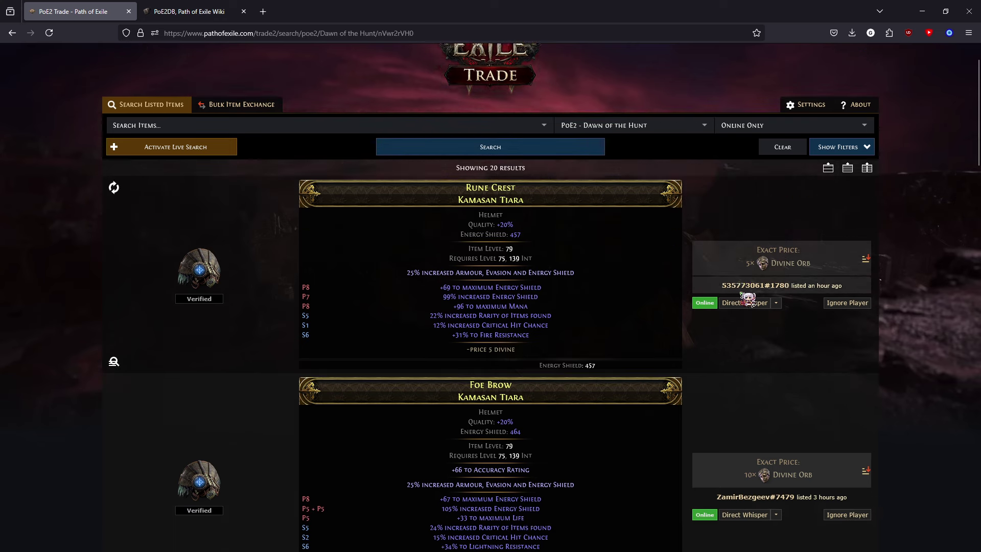
scroll(739, 226, up, 3)
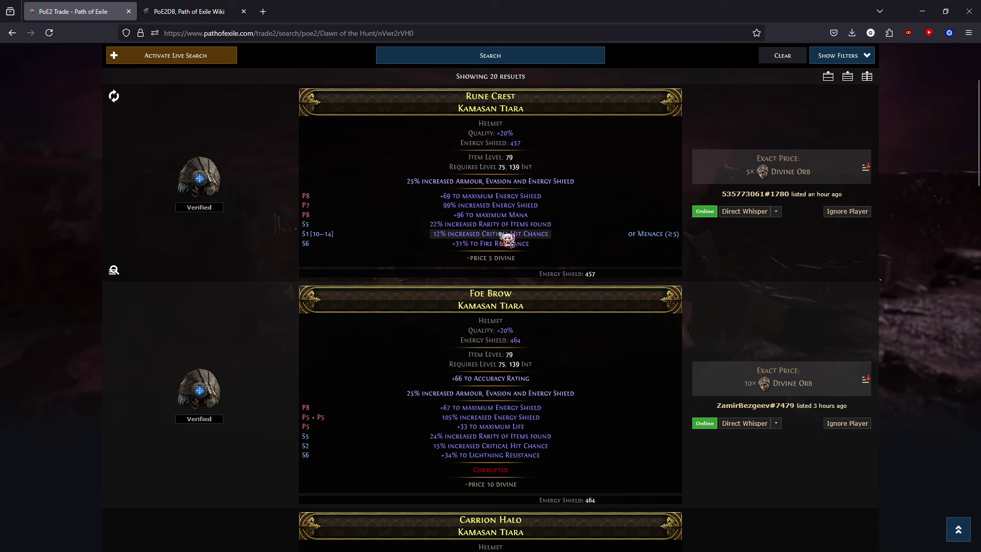
scroll(791, 189, up, 5)
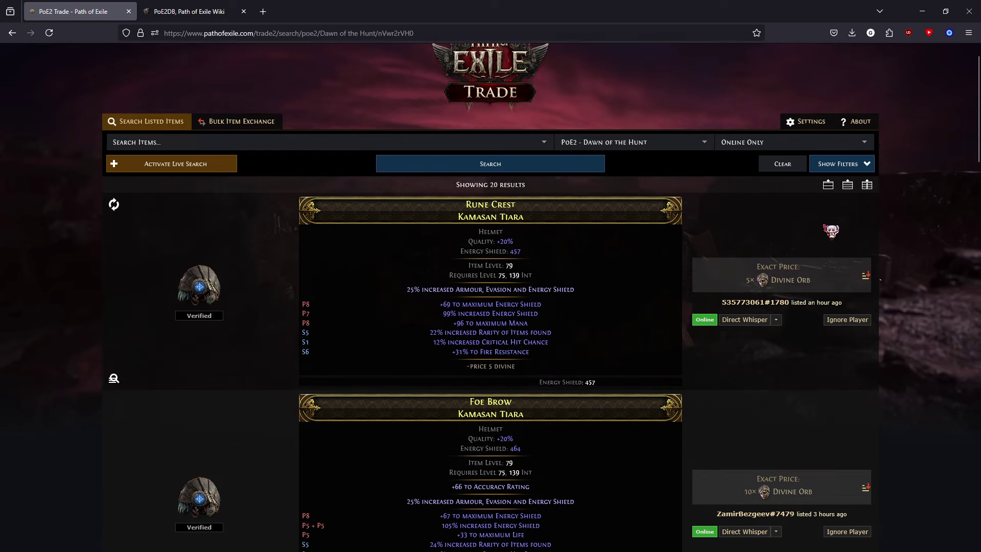
Change the seller status from Online Only to Any, rerun the helmet search and look through the listings.
click(527, 201)
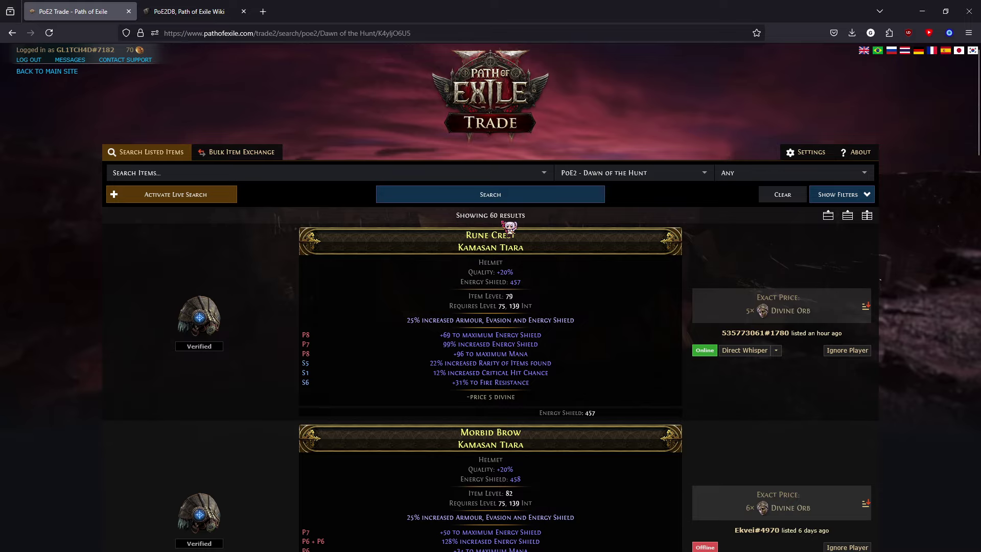
scroll(505, 227, down, 10)
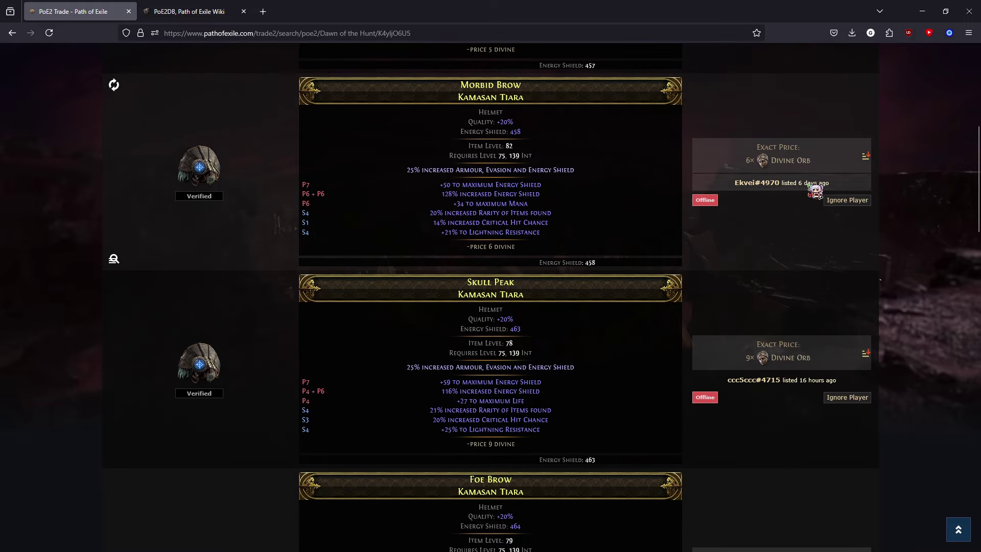
scroll(805, 242, down, 9)
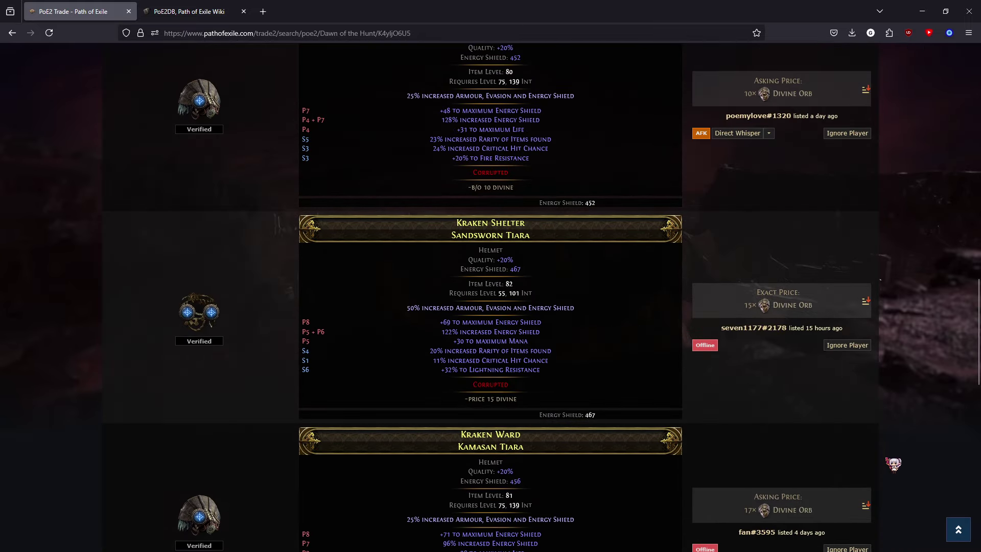
click(958, 529)
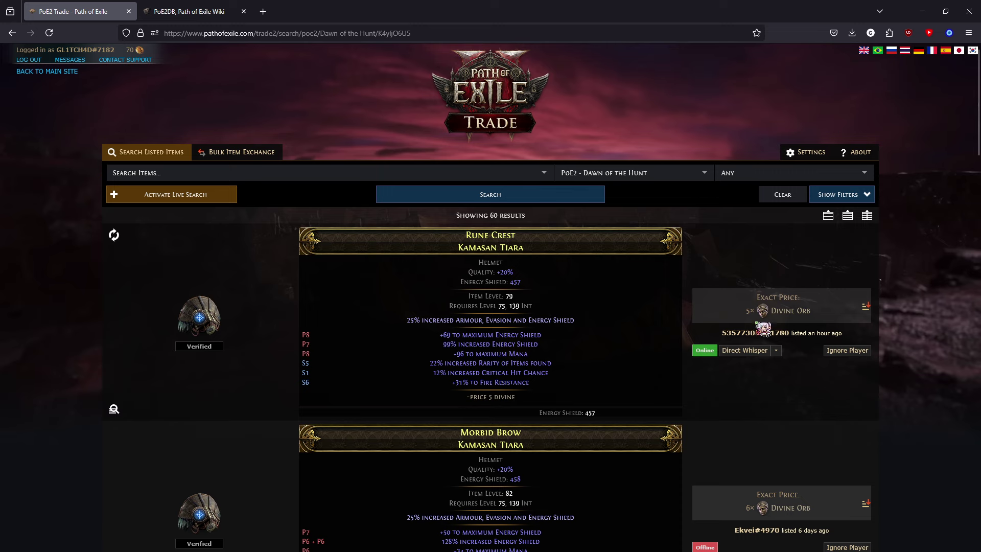
scroll(861, 382, down, 1)
scroll(861, 382, down, 2)
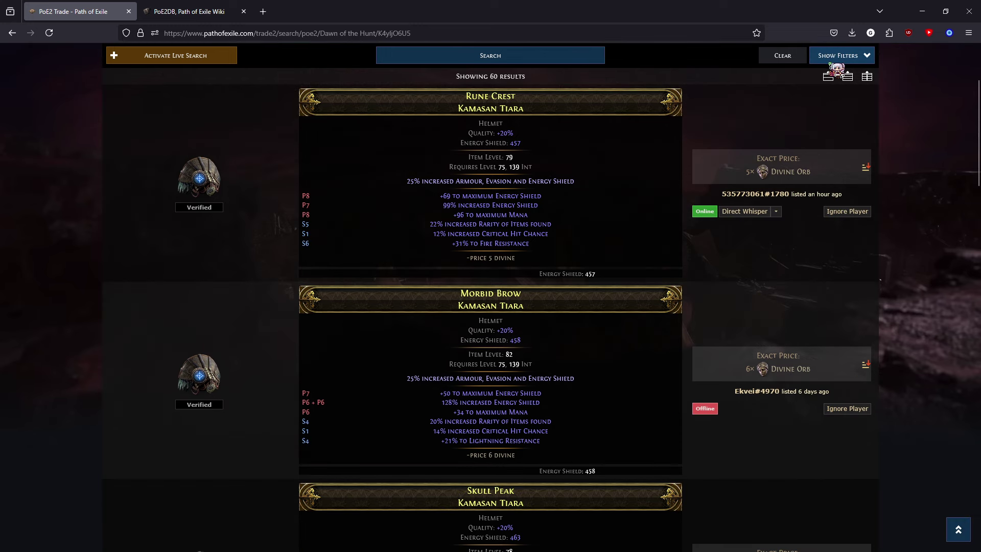
Limit the Listed filter to Up to 3 Days Ago and rerun the helmet search.
click(830, 84)
scroll(664, 356, down, 5)
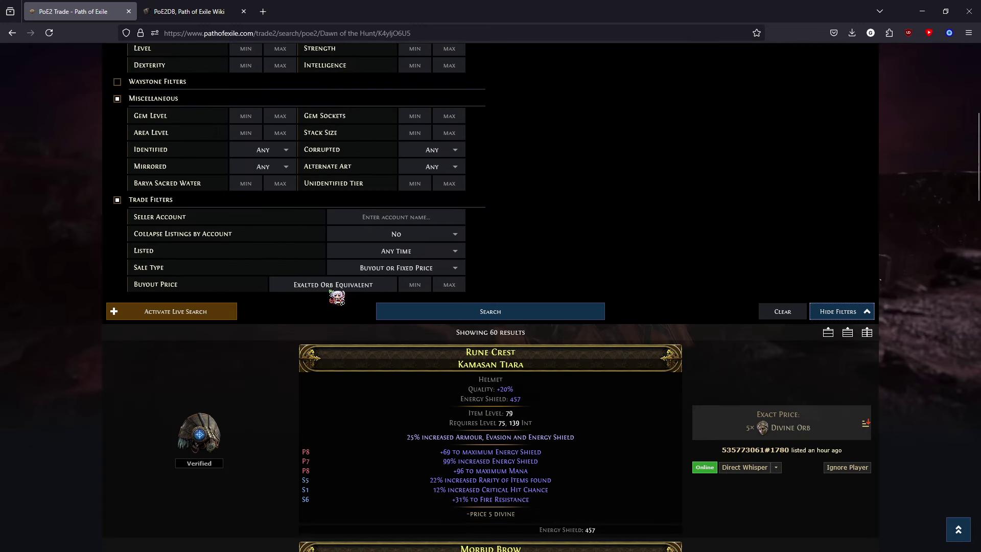
click(384, 252)
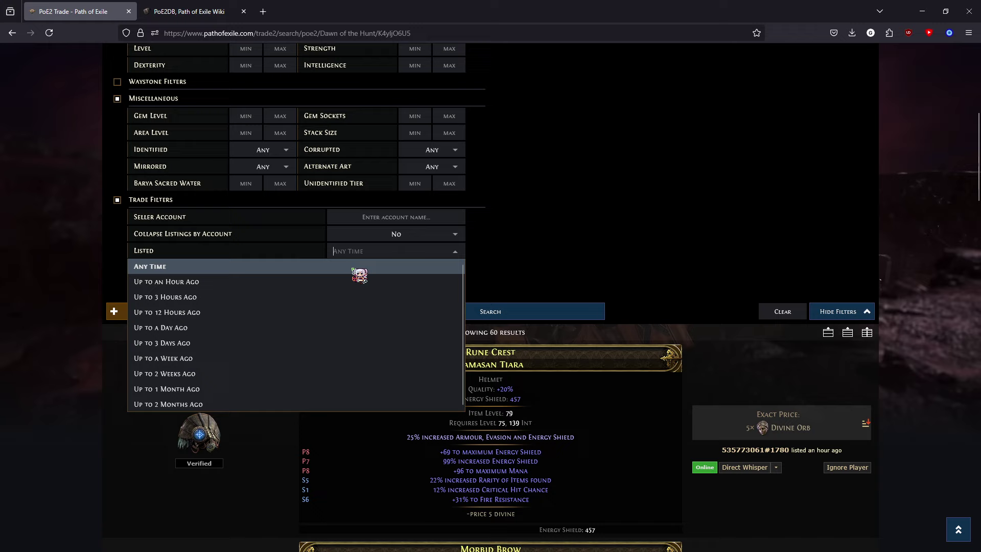
click(192, 343)
click(521, 313)
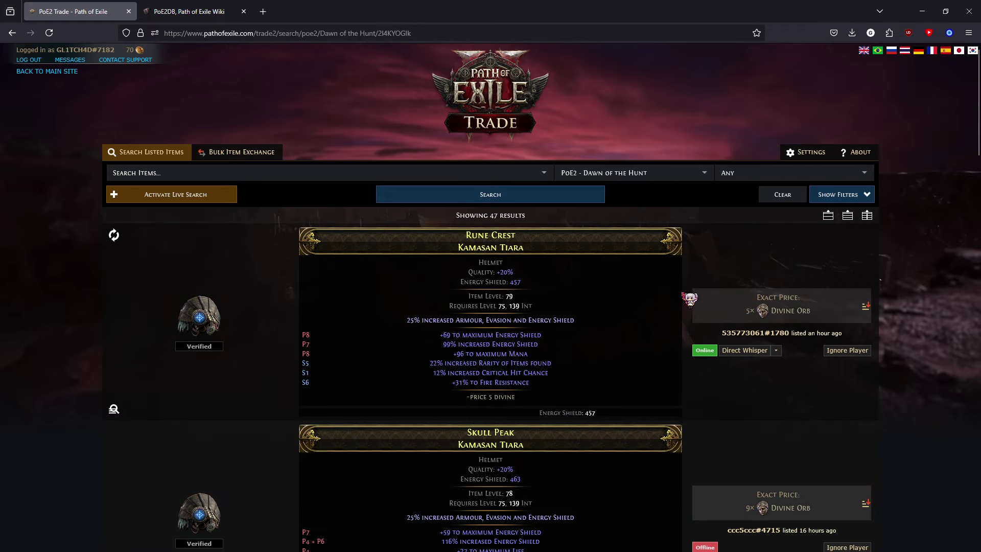
Check the result count and look through the prices of the recently listed helmets.
double_click(495, 216)
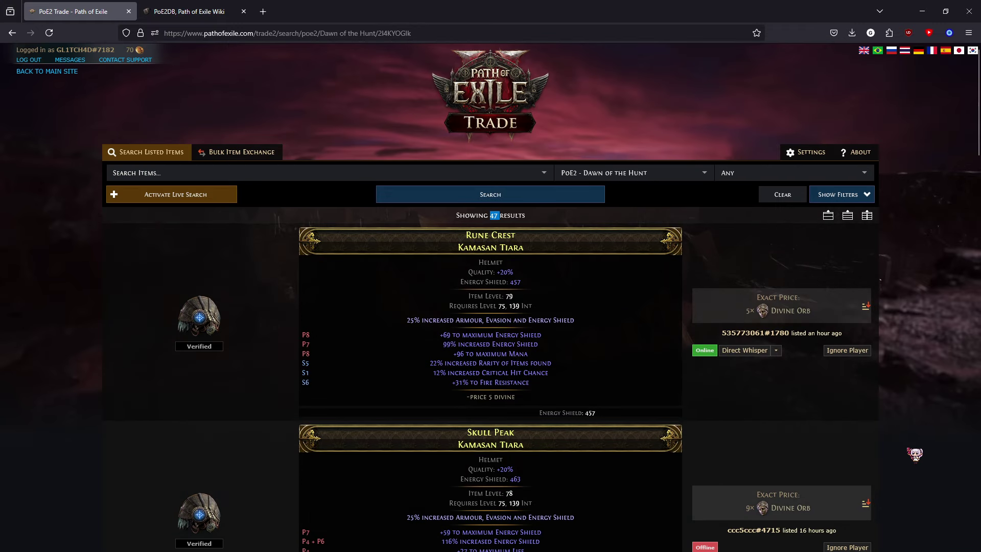
scroll(912, 451, down, 20)
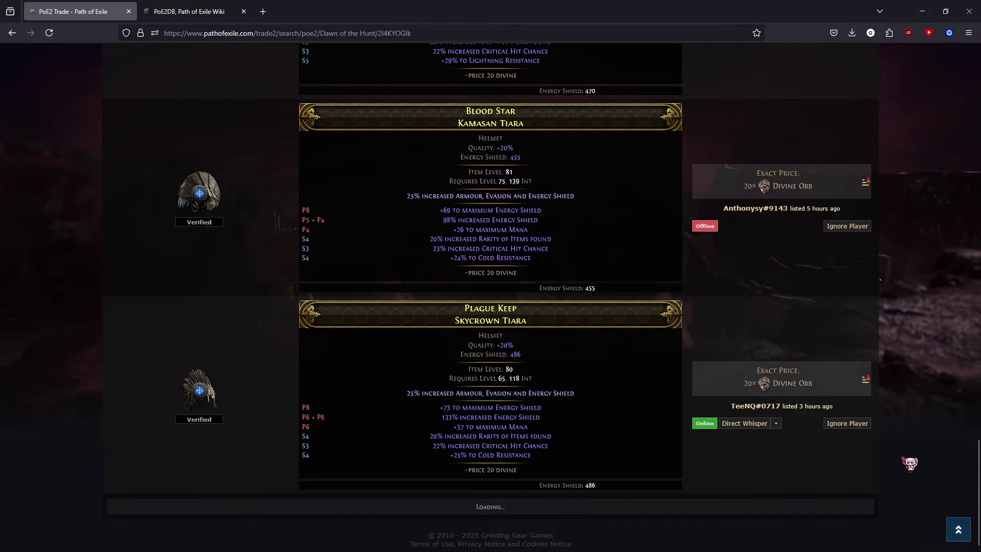
scroll(904, 475, down, 15)
scroll(873, 526, up, 20)
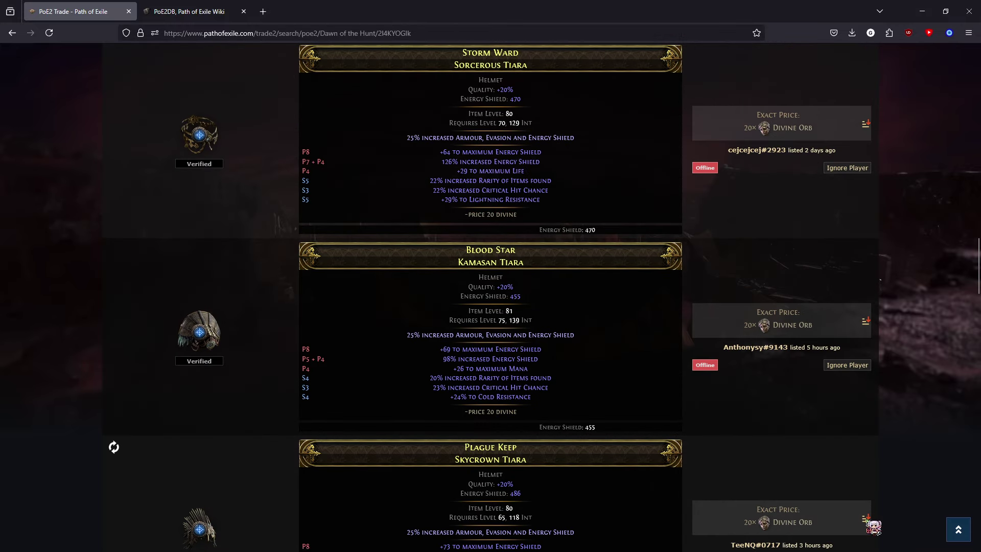
scroll(738, 490, up, 15)
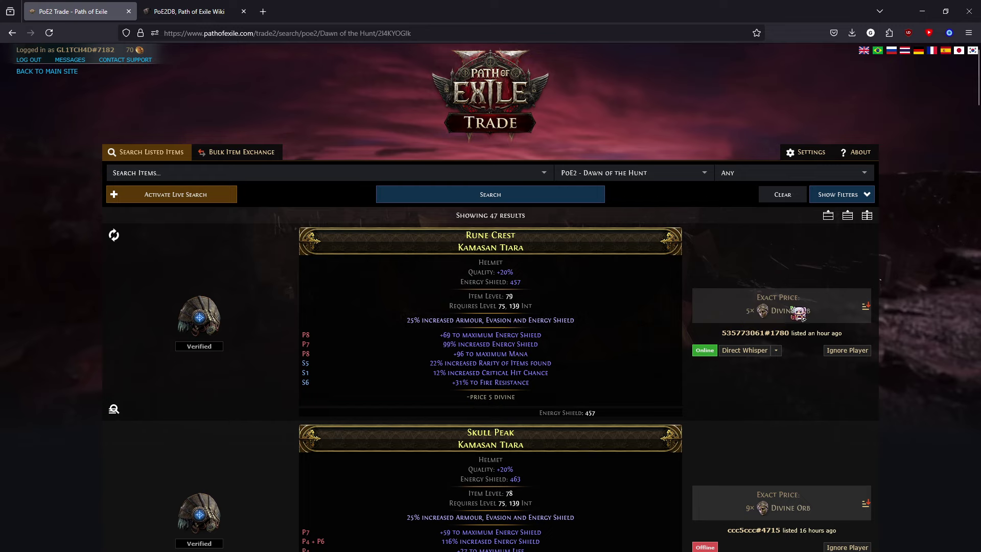
Narrow the Listed filter to a more recent period than 3 days, rerun the helmet search and look through the listings.
click(835, 202)
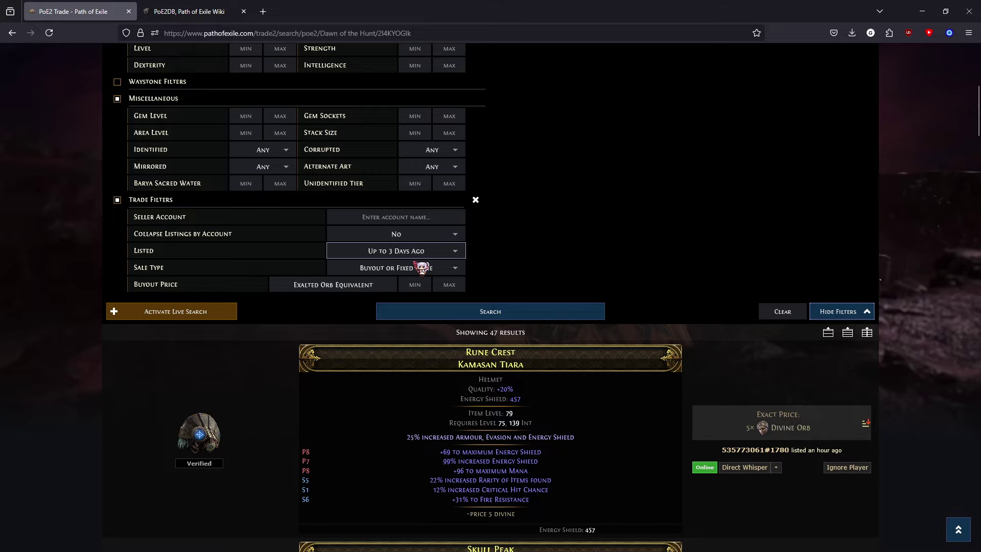
click(409, 250)
click(204, 329)
click(565, 311)
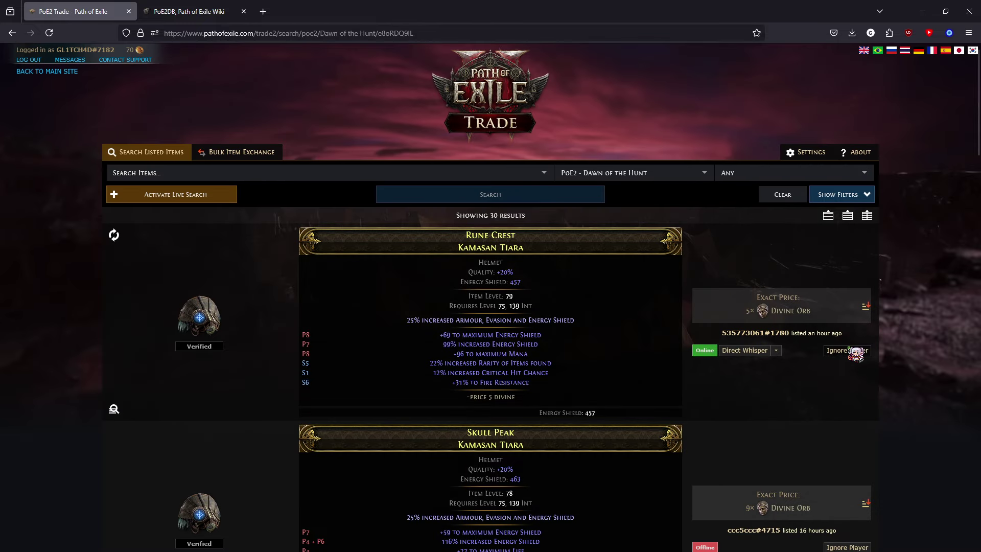
scroll(910, 394, down, 10)
scroll(910, 395, down, 5)
scroll(912, 409, up, 15)
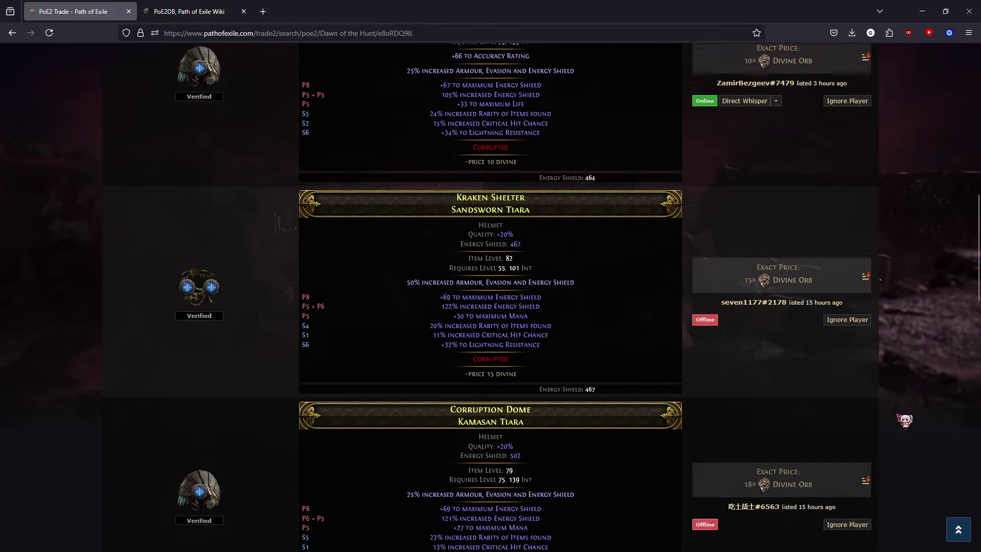
scroll(867, 501, down, 5)
scroll(893, 412, up, 5)
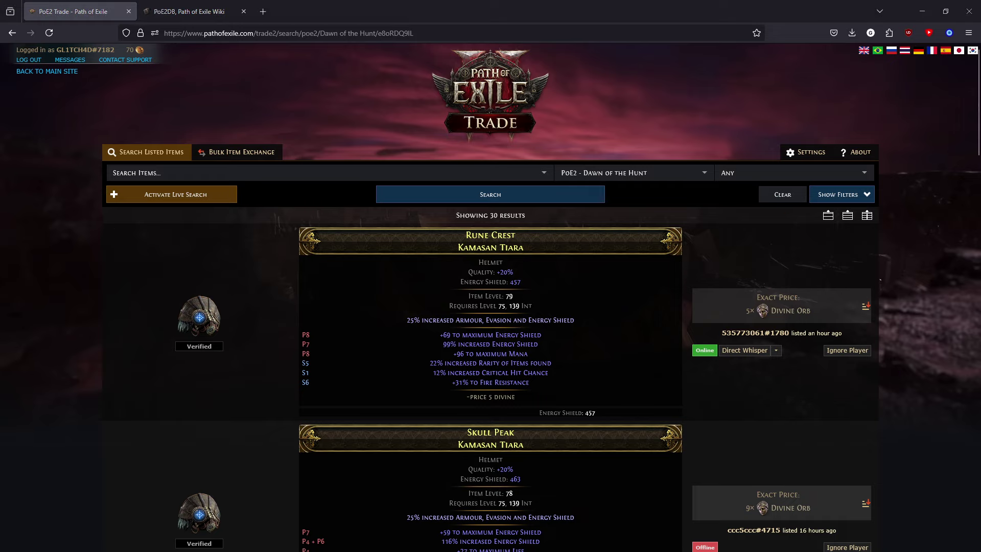
Clear the helmet search form and set the searched item to Breach Ring.
click(782, 195)
click(850, 197)
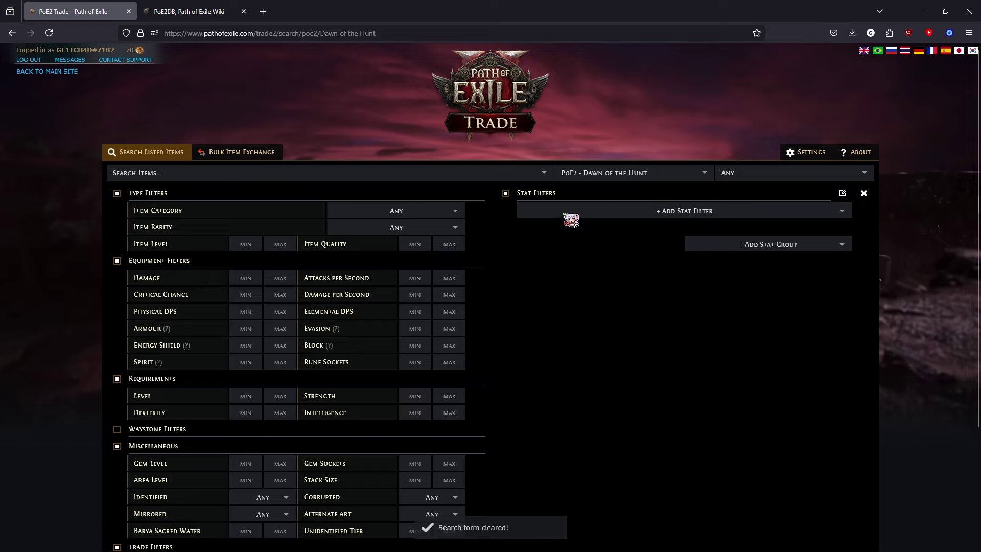
click(596, 212)
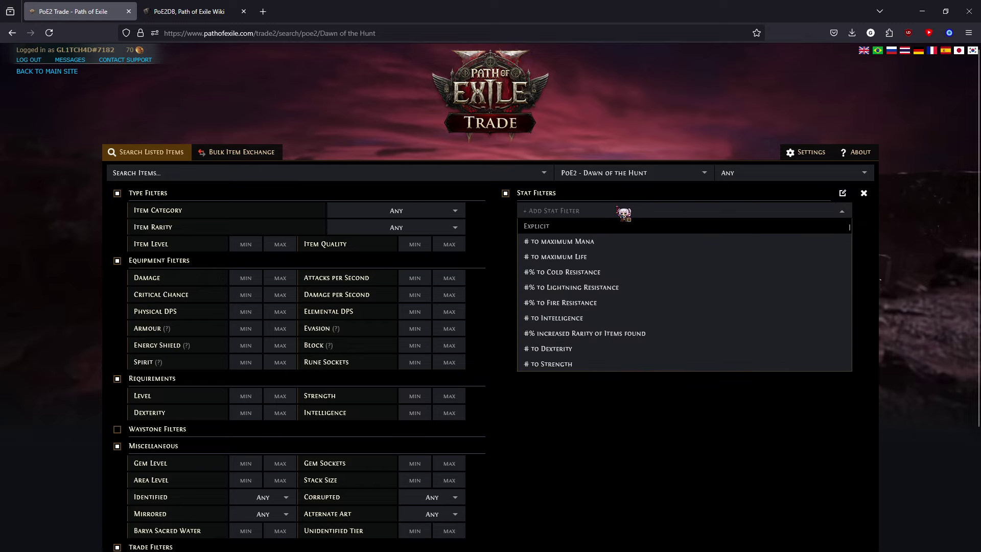
scroll(676, 250, down, 3)
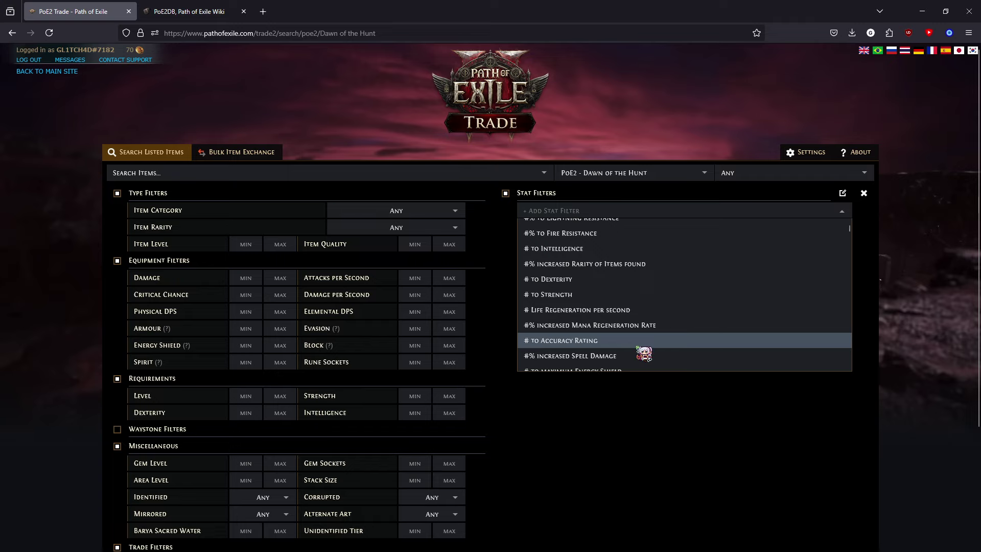
click(327, 172)
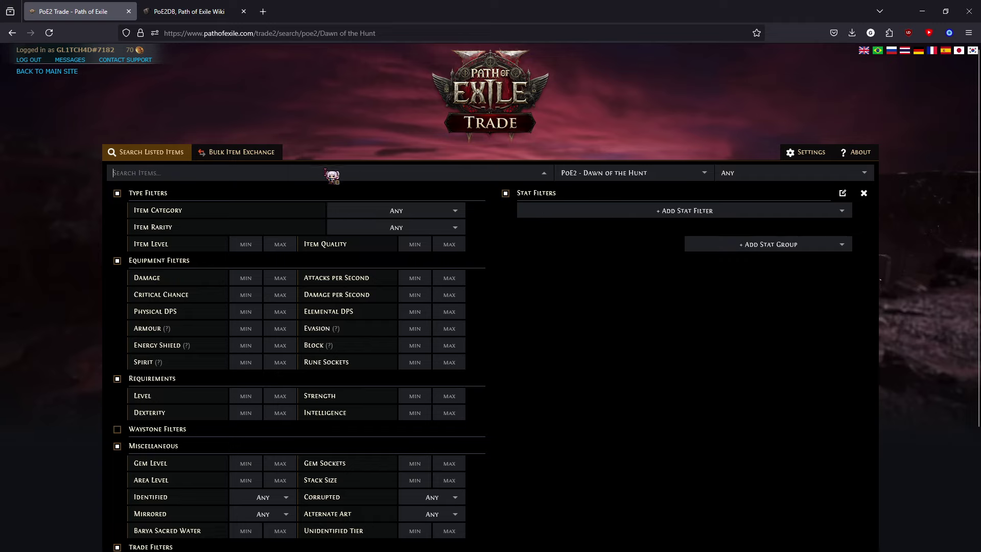
text(breach)
key(Down)
key(Return)
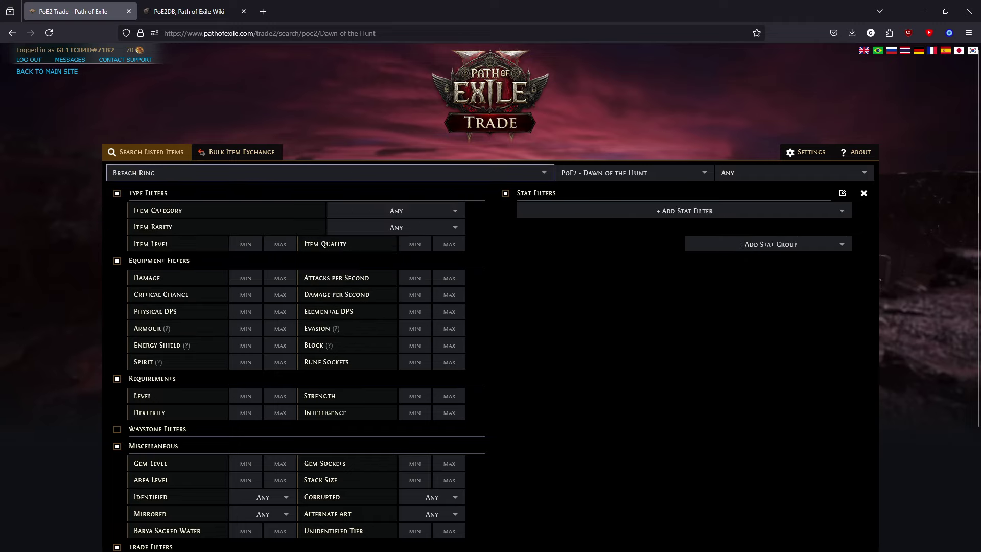
Add stat filters for Adds # to # Lightning damage to Attacks, #% increased Lightning Damage and #% to Fire Resistance.
click(630, 211)
text(lightning)
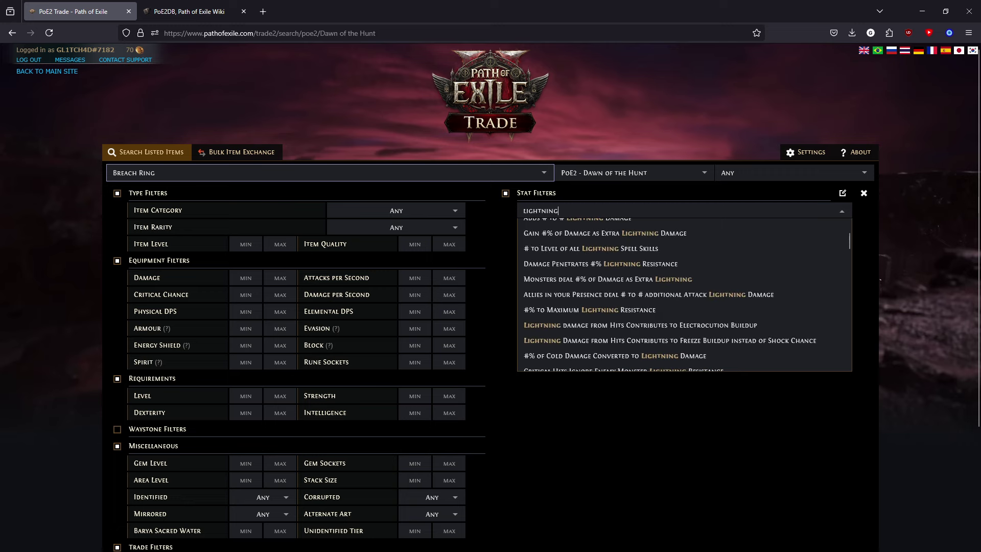
scroll(592, 296, up, 3)
click(618, 256)
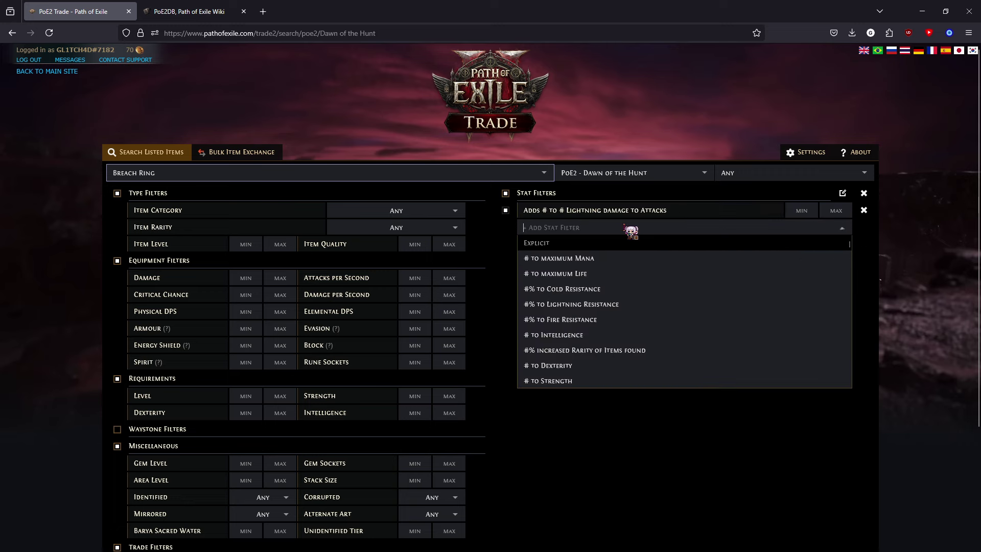
text(lightning)
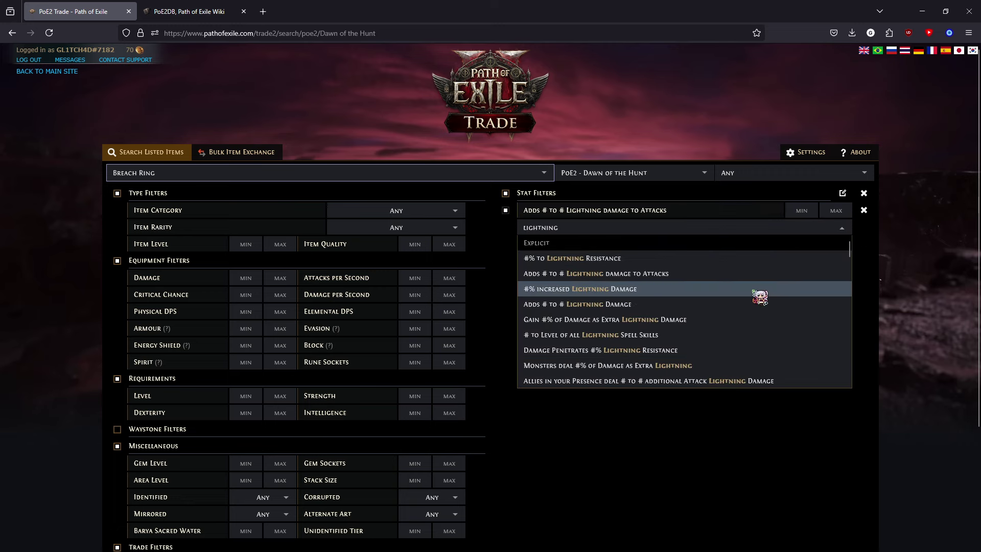
click(759, 295)
click(656, 246)
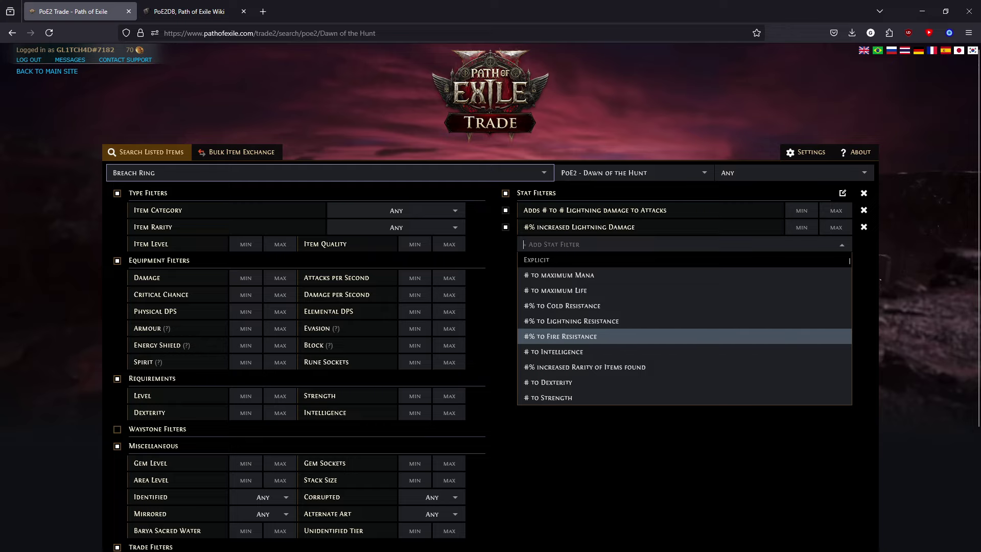
text(fire)
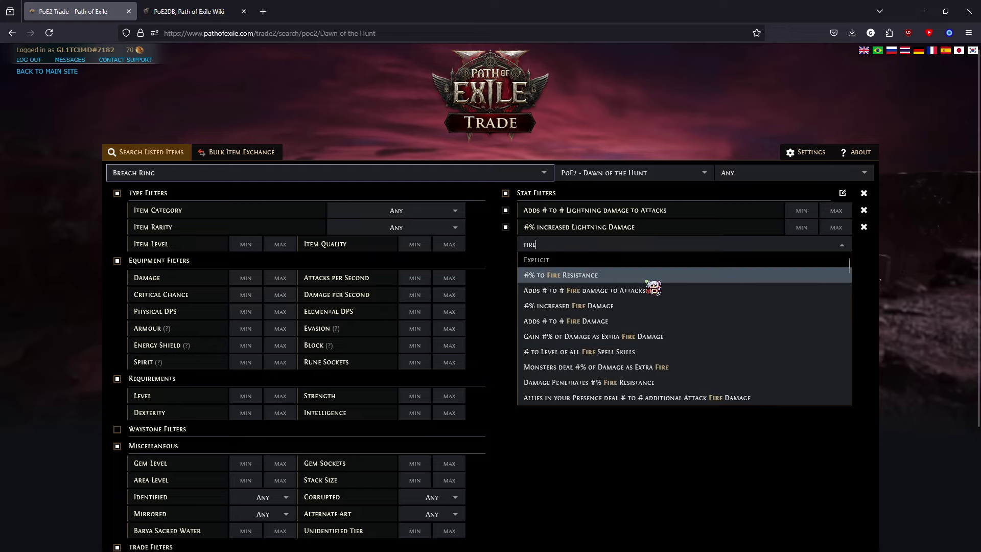
key(Return)
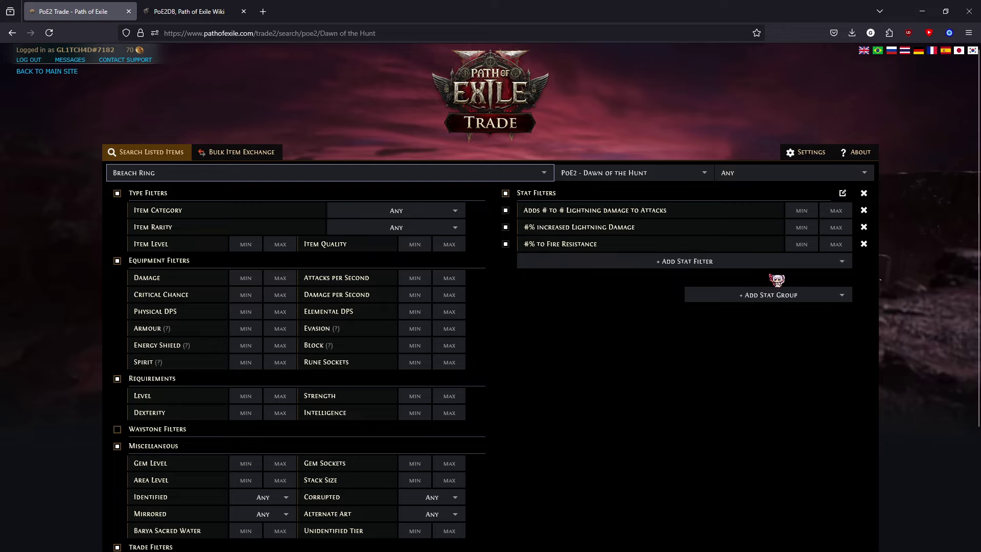
Set the minimum increased Lightning Damage to 25 and run the Breach Ring search, with listings sorted by added Lightning damage to Attacks.
click(808, 227)
text(25)
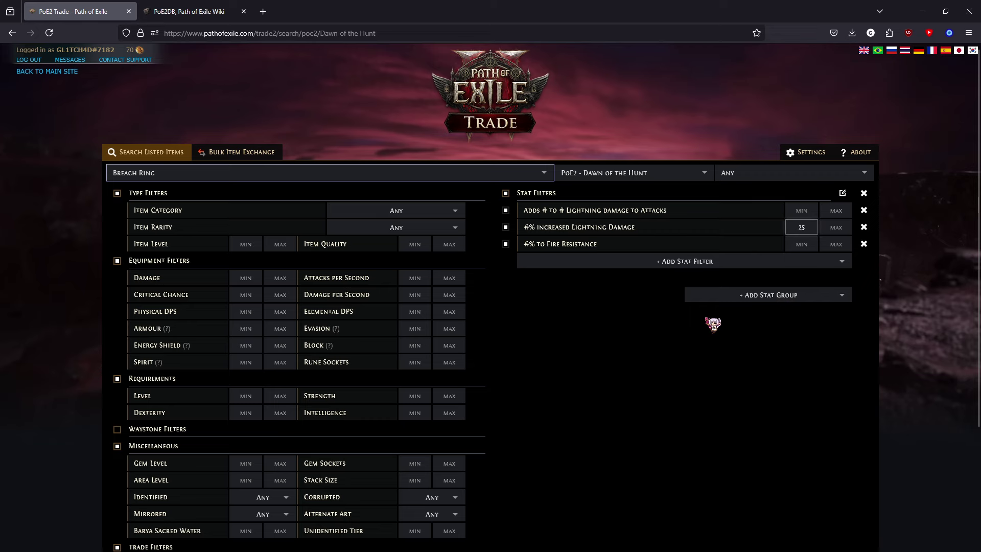
scroll(713, 324, down, 4)
click(550, 508)
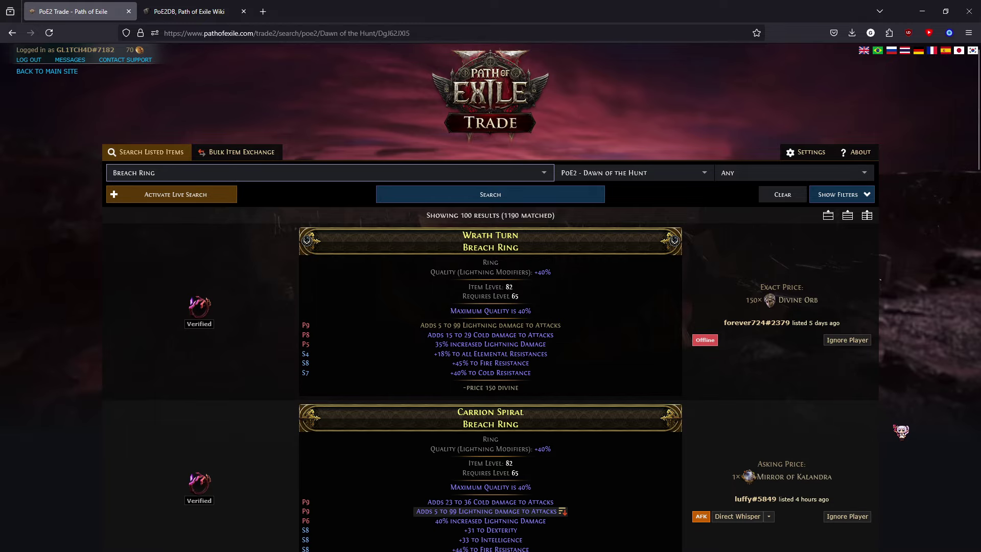
scroll(900, 431, down, 20)
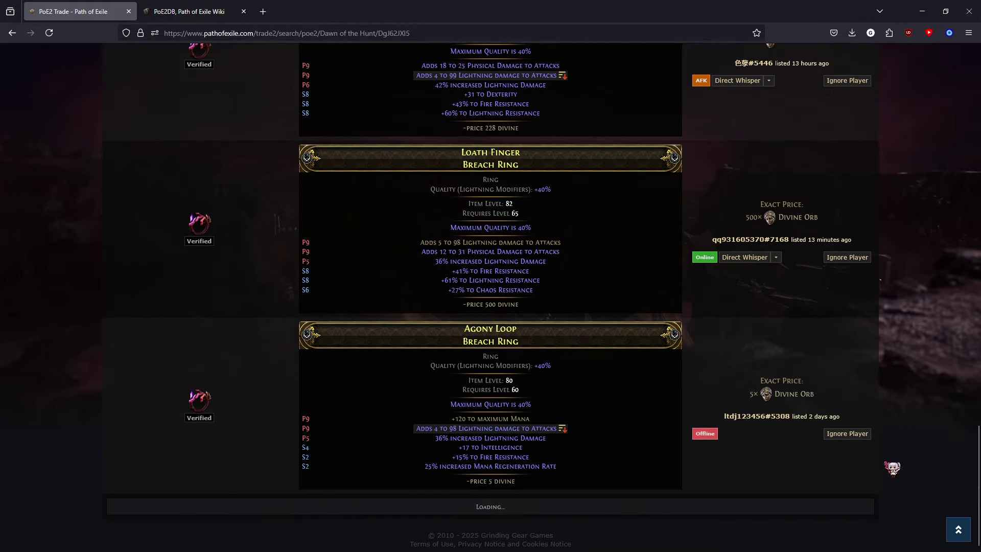
scroll(891, 468, up, 10)
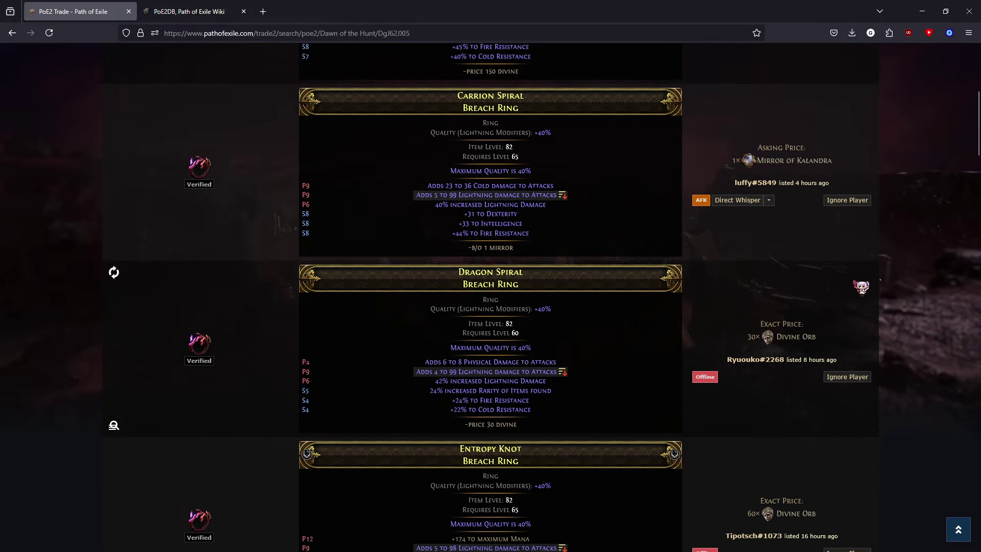
Set the maximum Buyout Price to 600 in Exalted Orb Equivalent and rerun the Breach Ring search.
scroll(878, 245, up, 6)
click(894, 193)
scroll(463, 402, up, 6)
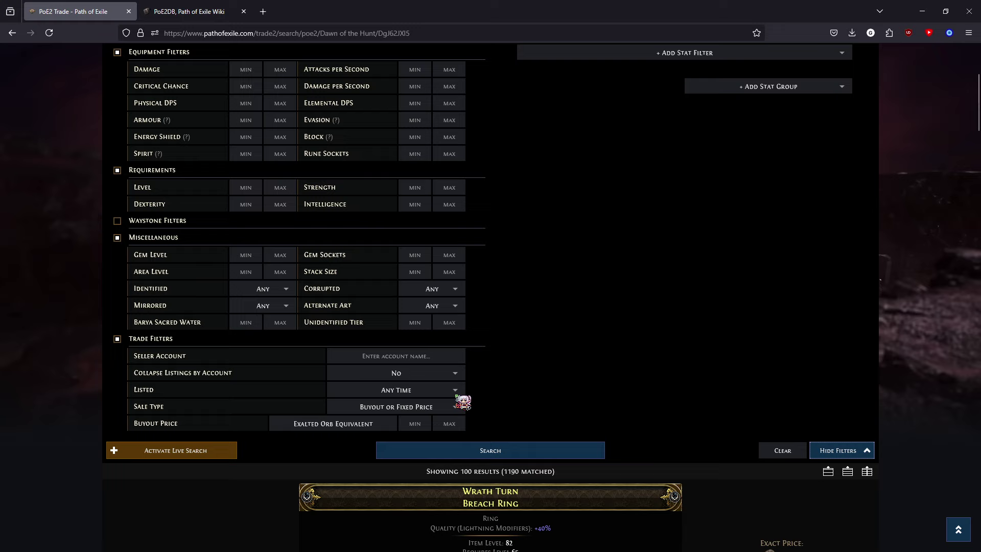
click(435, 425)
text(600)
click(465, 455)
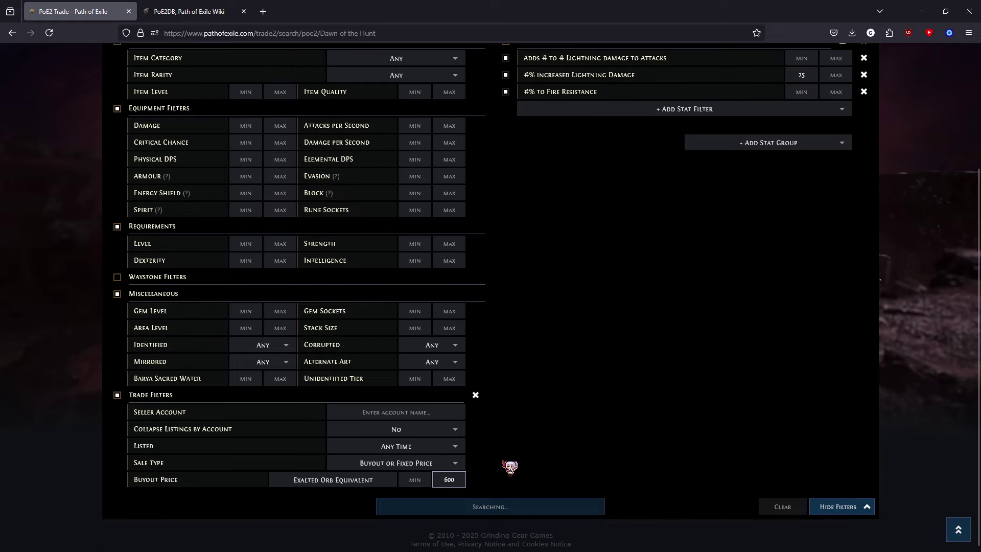
scroll(730, 455, down, 5)
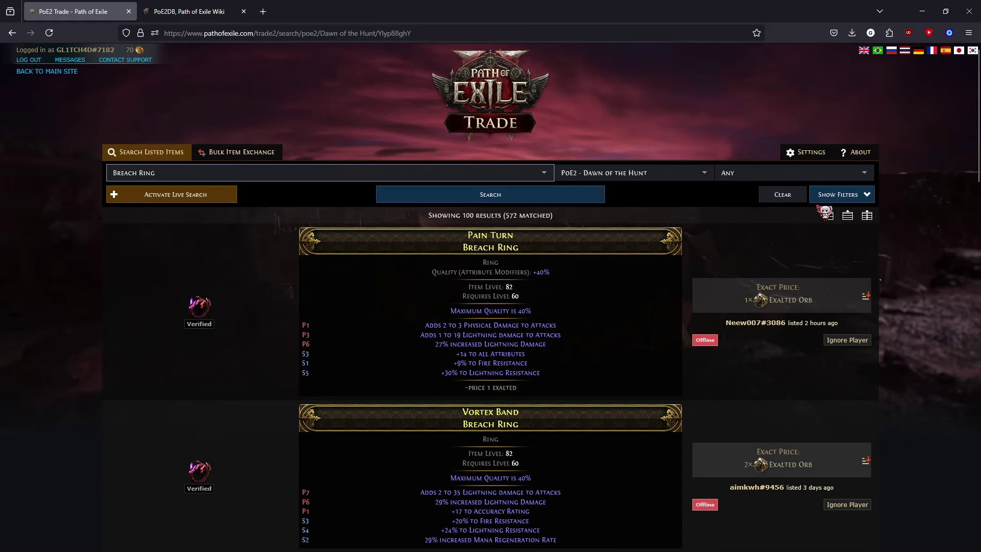
Change the seller status to Online Only and compare the Breach Ring listings sorted by added Lightning damage.
click(795, 173)
click(756, 202)
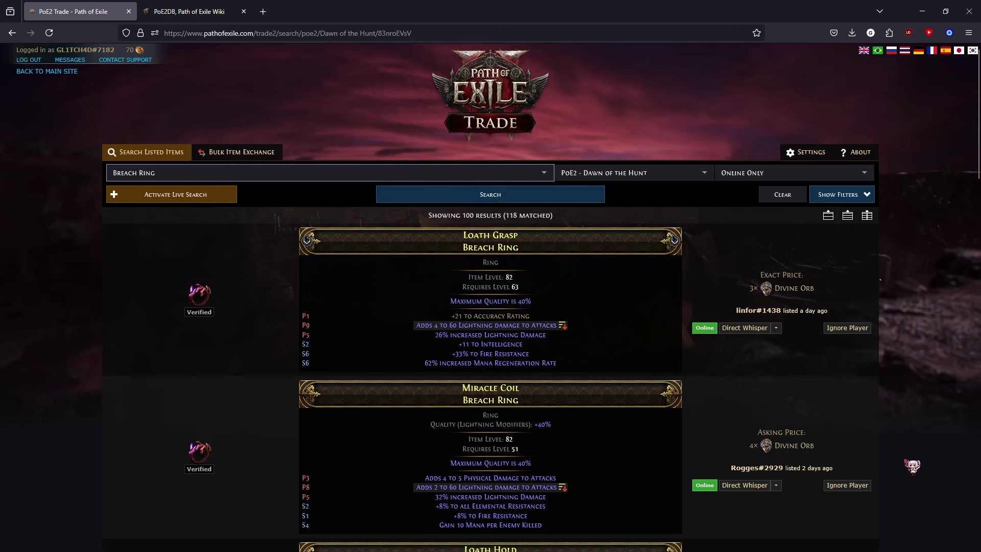
scroll(907, 449, down, 3)
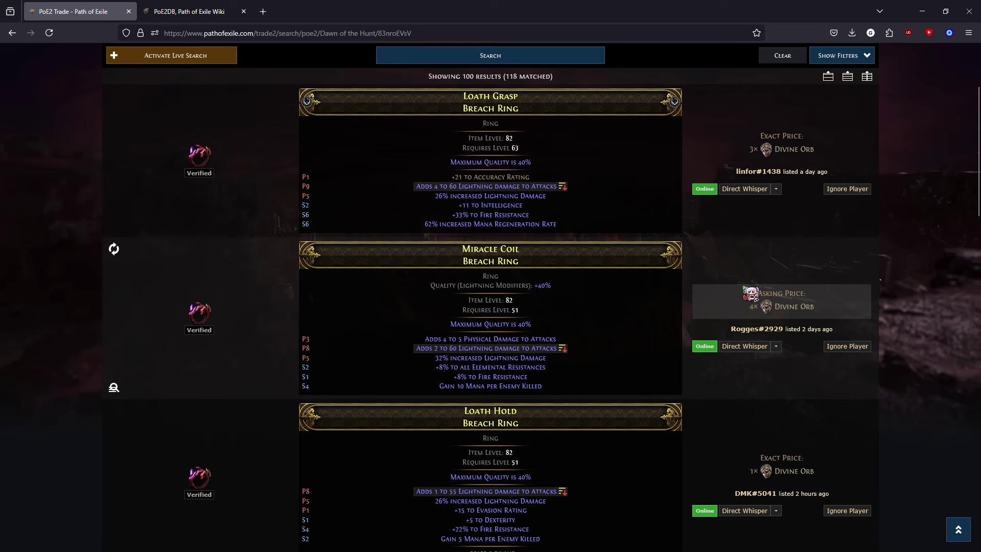
scroll(751, 294, down, 3)
scroll(645, 284, down, 3)
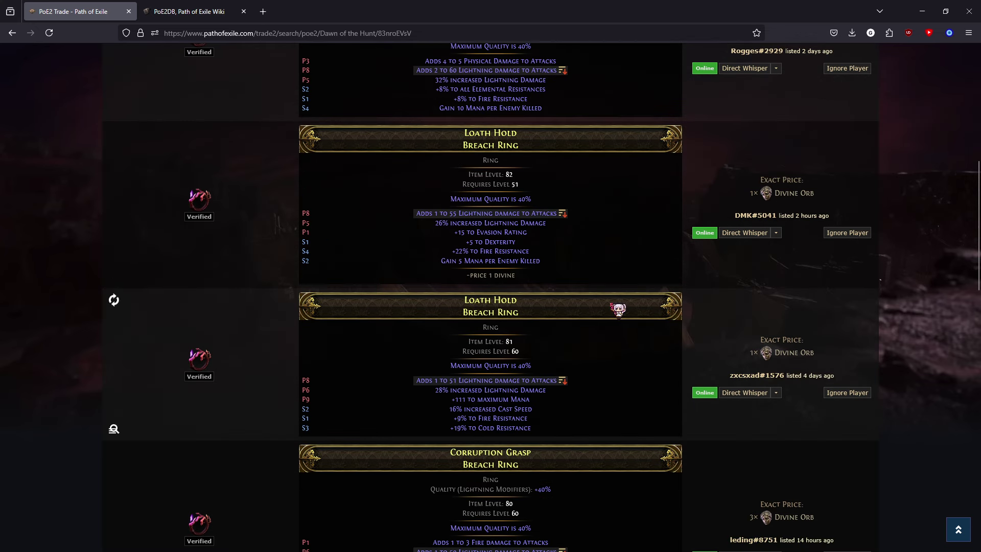
scroll(782, 423, down, 3)
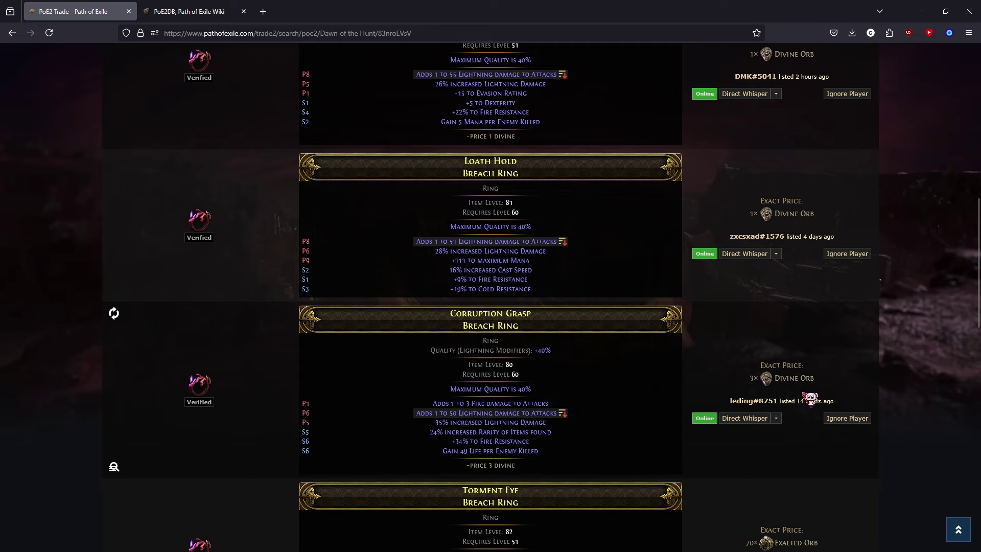
scroll(811, 398, up, 8)
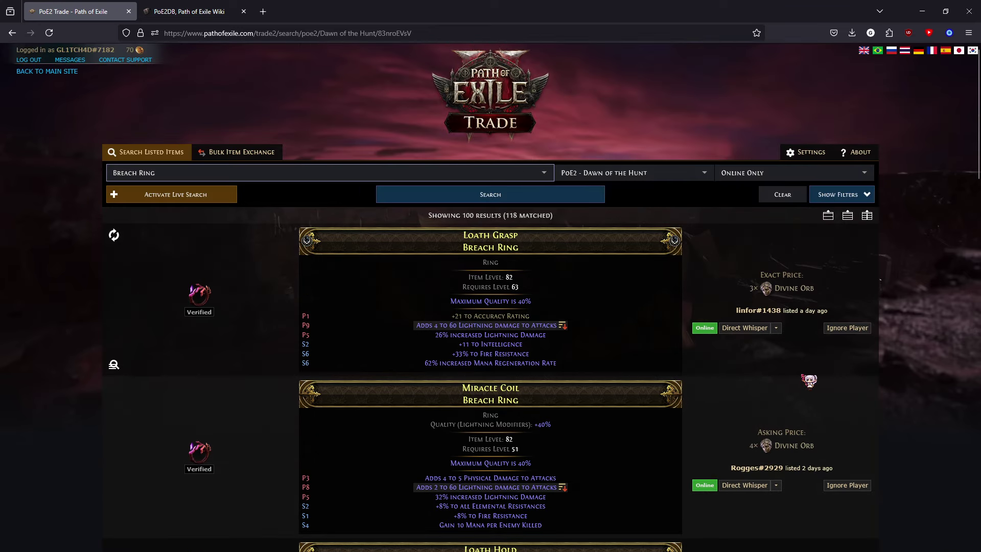
Reopen the Breach Ring search filters and add a Not stat group.
click(841, 195)
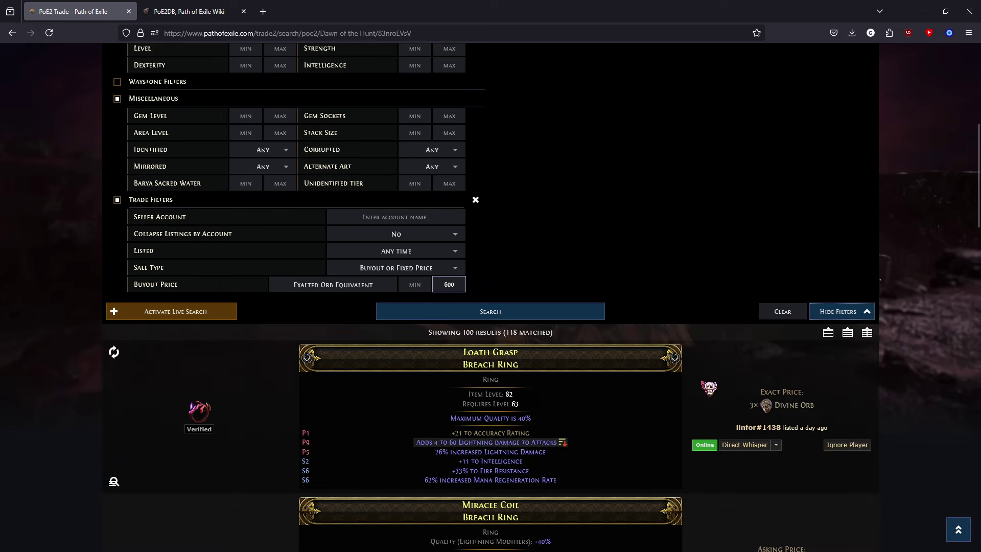
scroll(715, 388, up, 6)
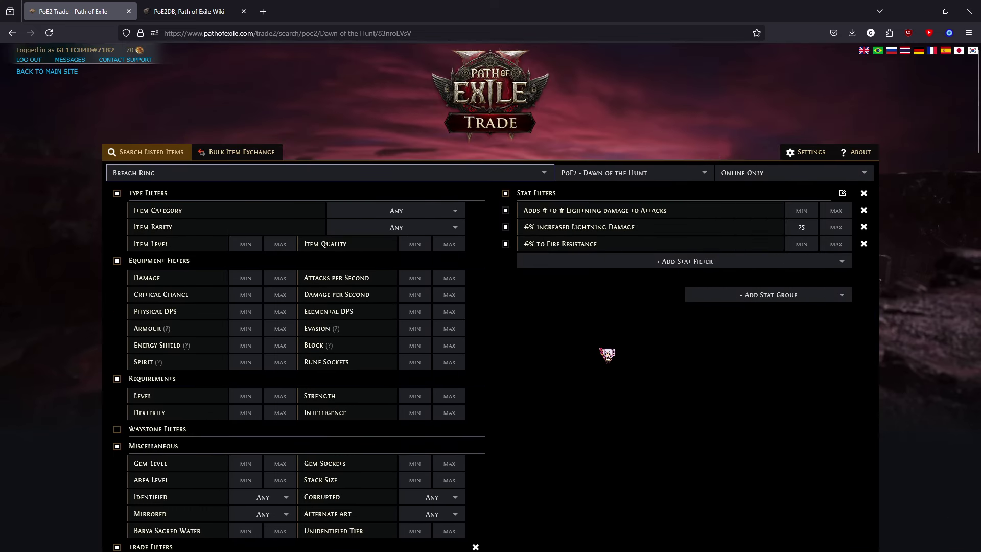
scroll(711, 400, down, 3)
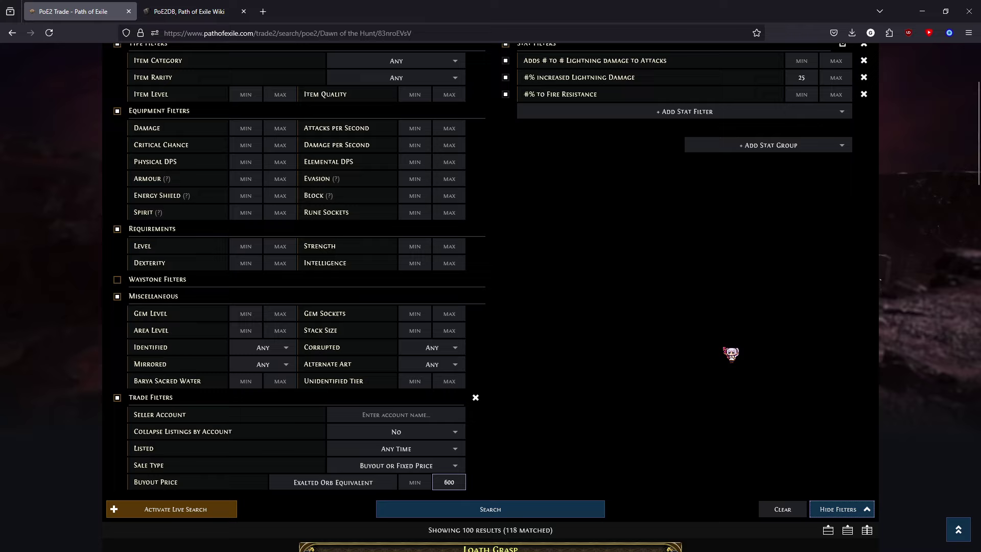
click(761, 156)
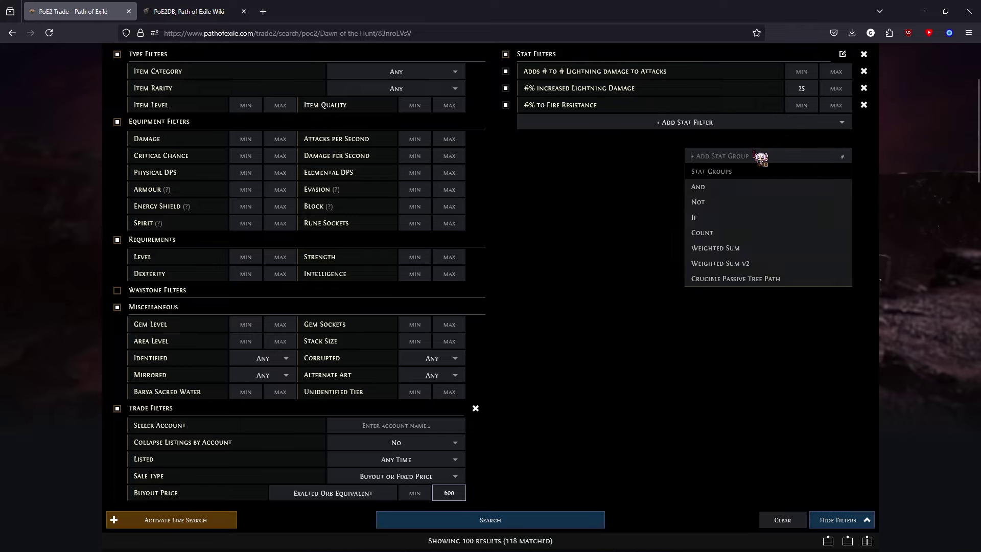
click(775, 202)
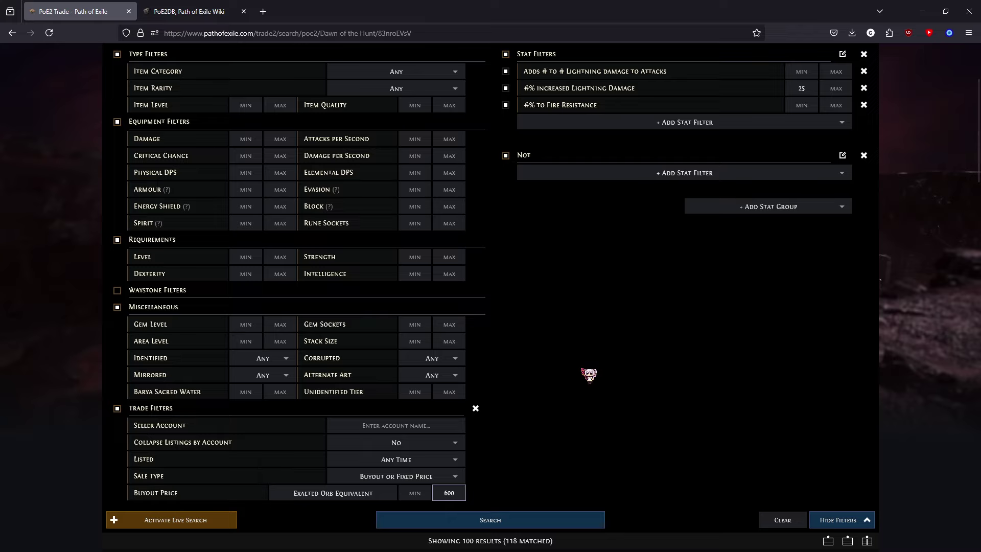
Add the explicit stats Leech #% of Physical Attack Damage as Life and as Mana to the Not group.
click(695, 173)
text(leech)
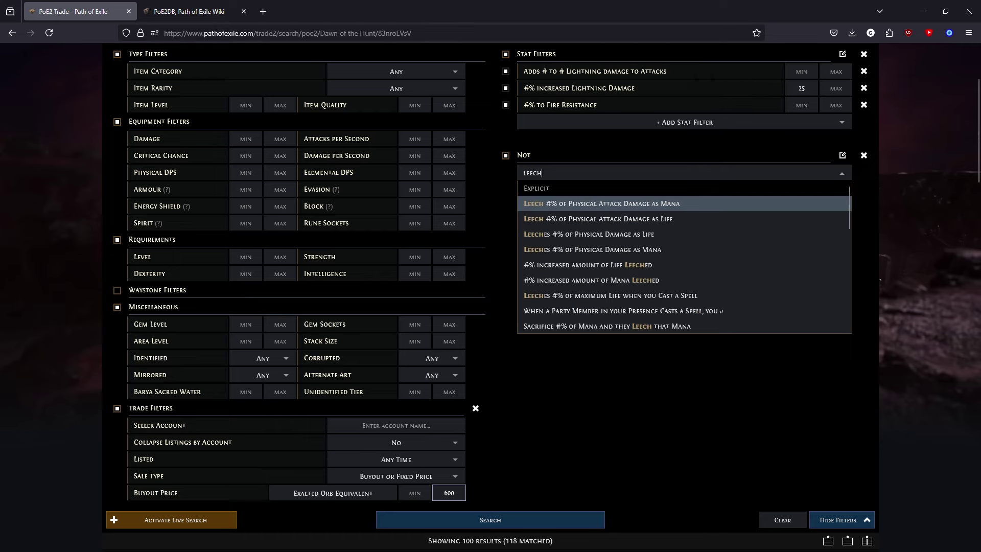
click(690, 219)
click(690, 190)
text(leech)
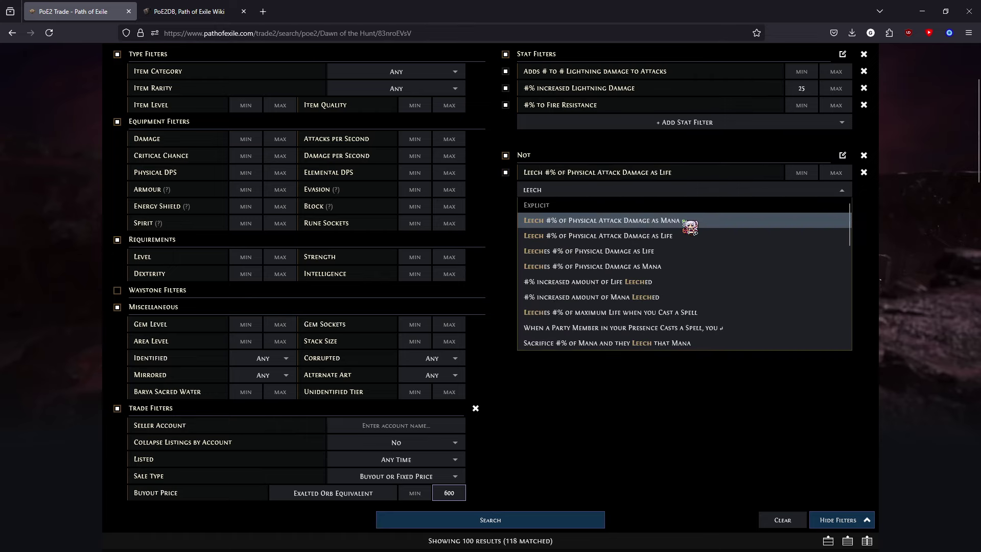
click(631, 221)
Add Gain # Mana per Enemy Killed and Gain # Life per Enemy Killed to the Not group.
click(625, 207)
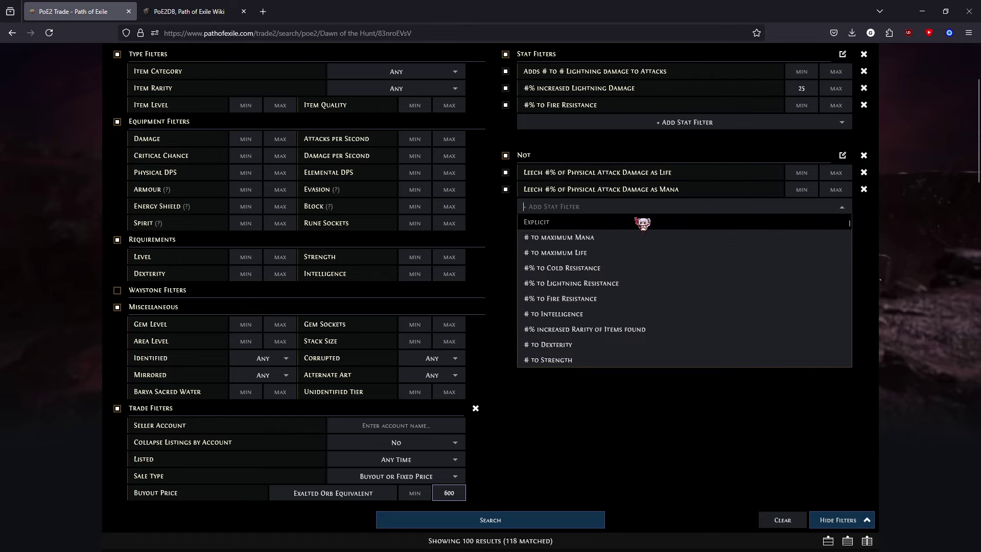
text(gain)
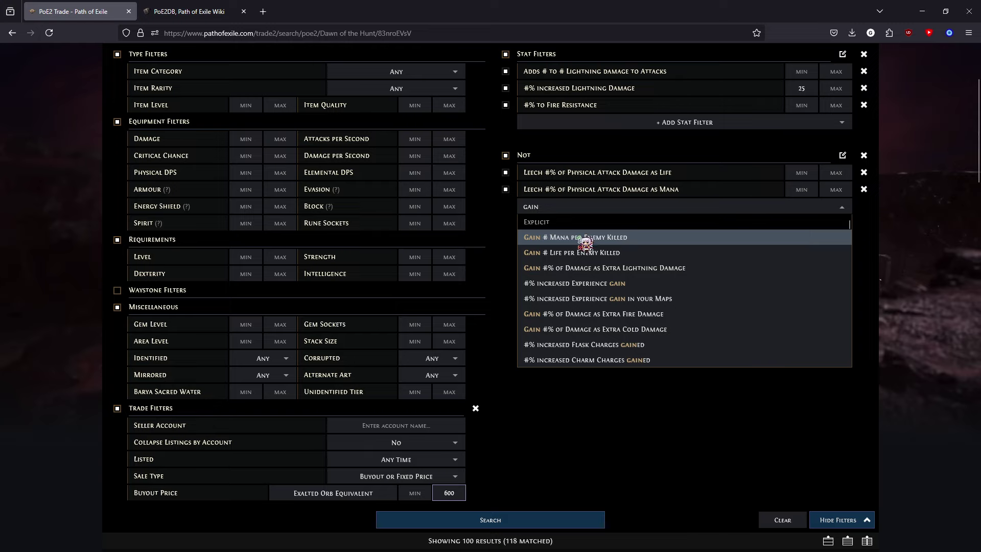
click(583, 238)
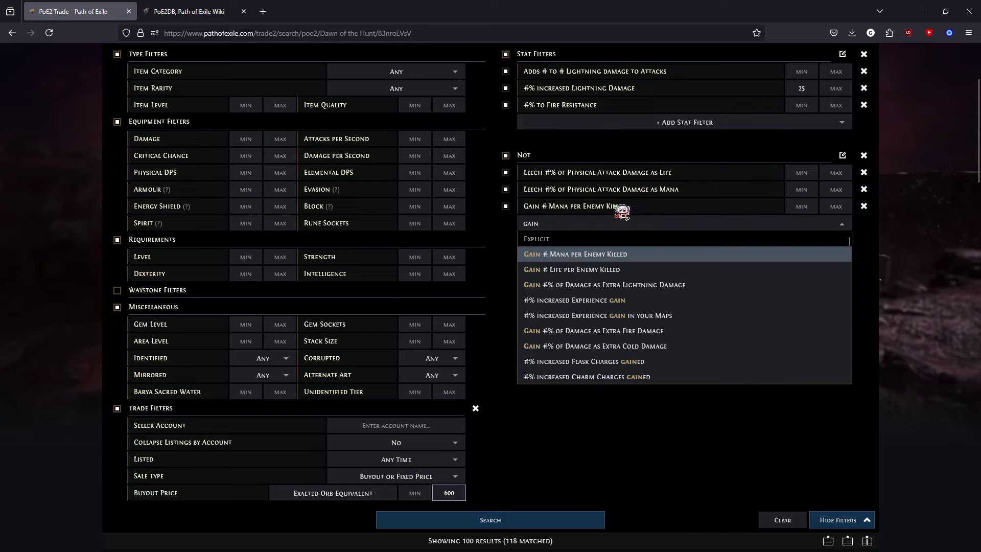
click(631, 269)
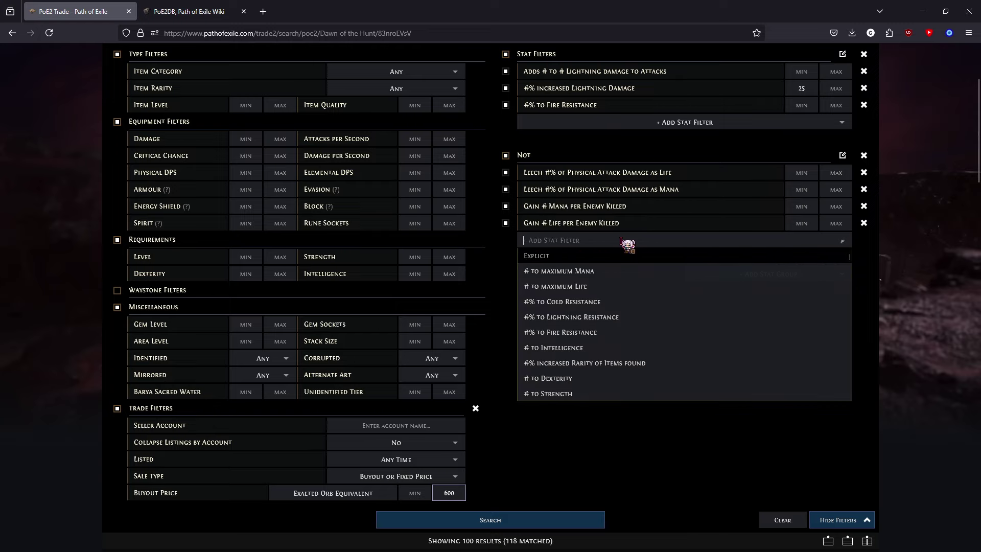
Add #% increased Fire Damage, #% increased Chaos Damage and #% increased Cold Damage to the Not group.
text(fire)
click(620, 302)
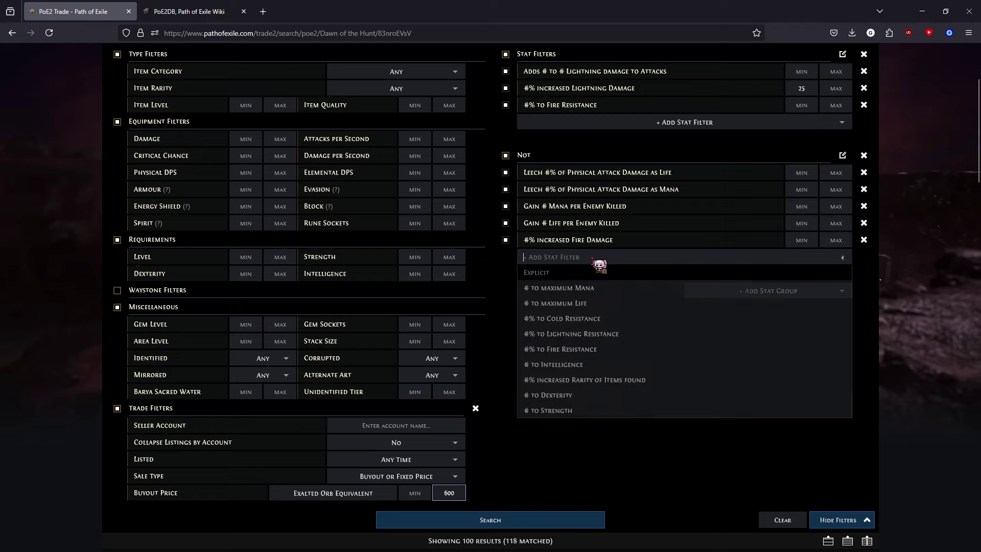
text(chaos)
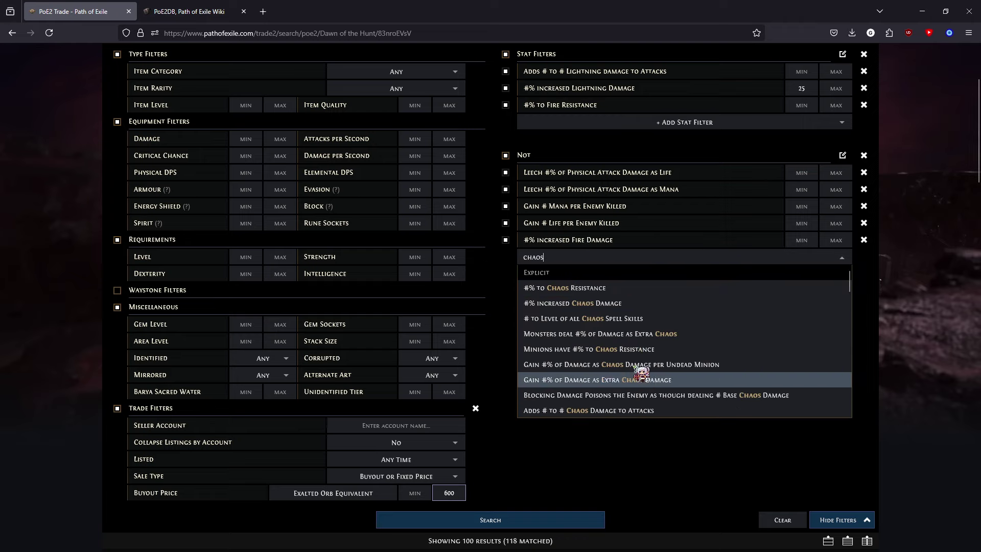
click(620, 303)
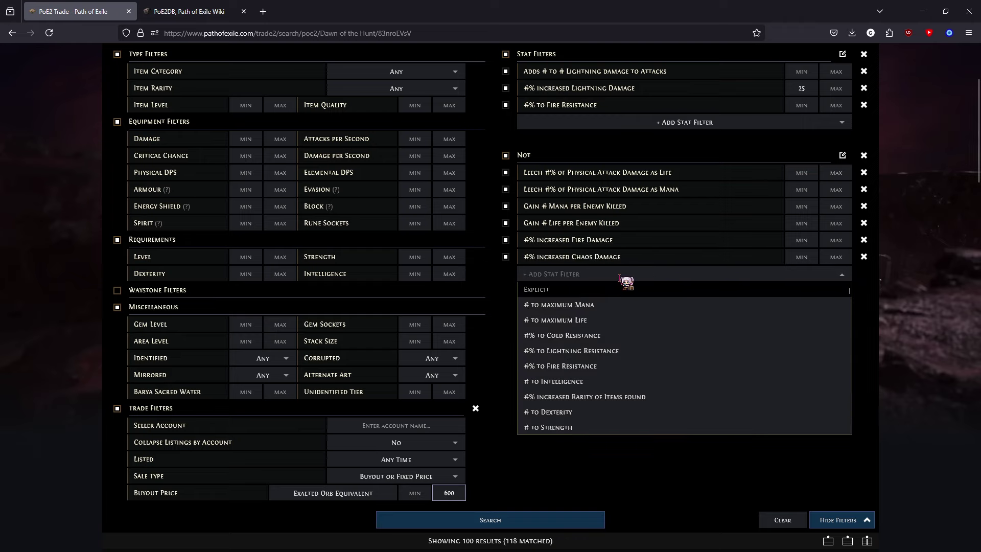
text(cold)
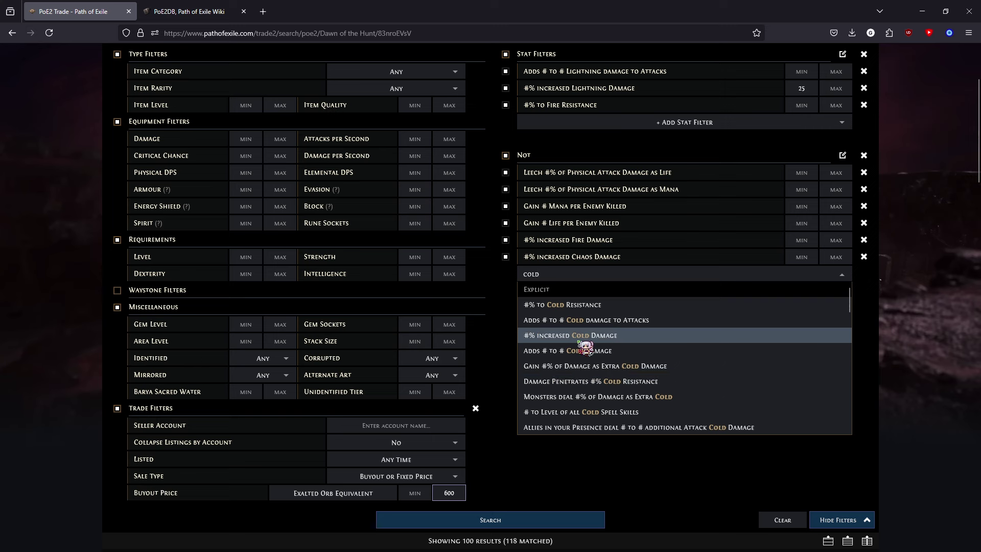
click(580, 342)
Run the Breach Ring search with the leech, gain-on-kill and elemental or chaos damage exclusions and view the listings.
scroll(649, 485, down, 4)
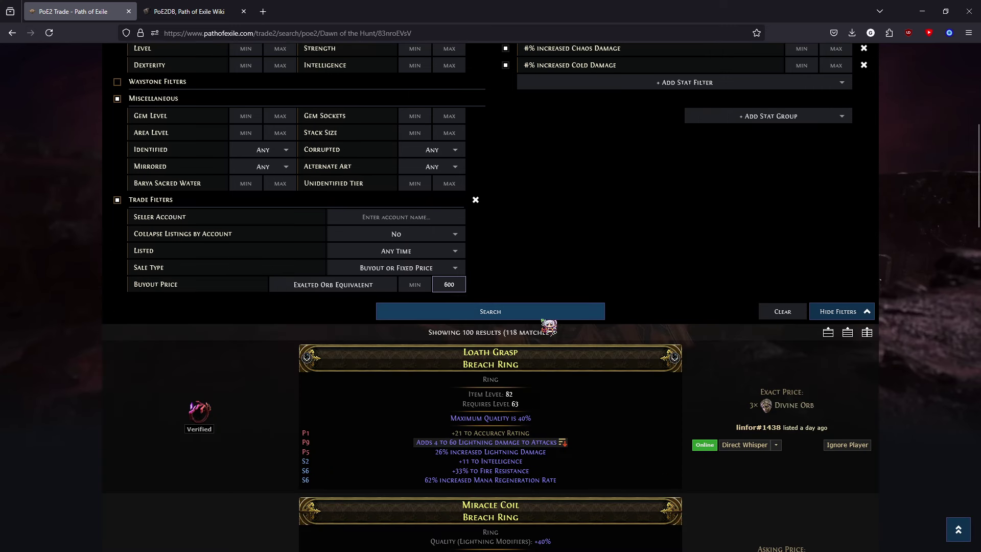
click(544, 316)
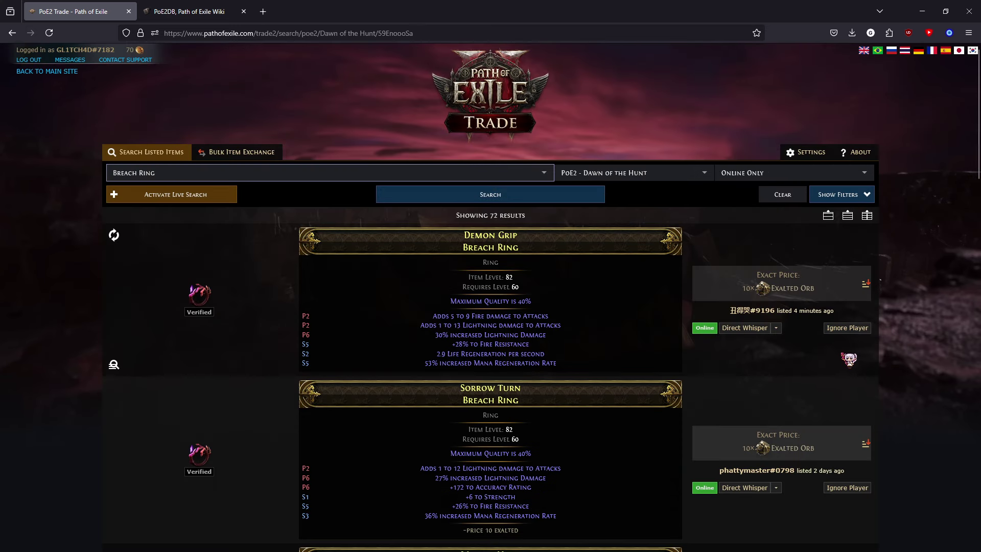
scroll(857, 381, down, 2)
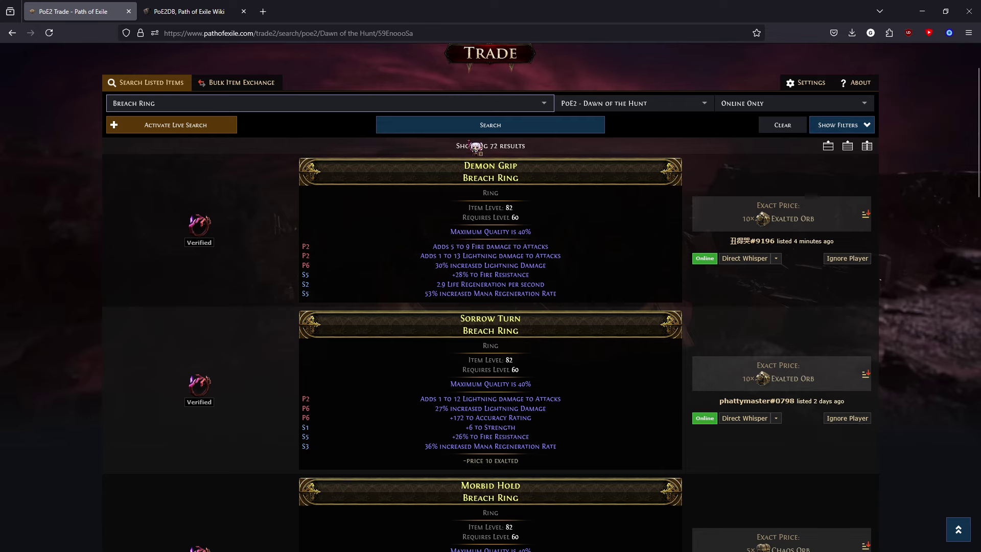
Reopen the search filters and disable the main Stat Filters group, leaving the Not group active.
click(875, 123)
scroll(674, 388, down, 5)
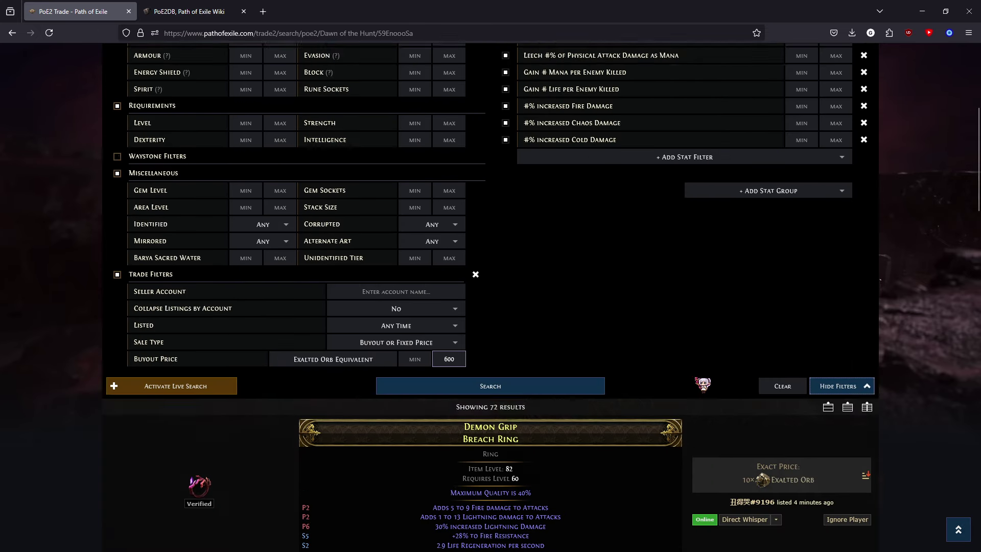
scroll(722, 371, up, 5)
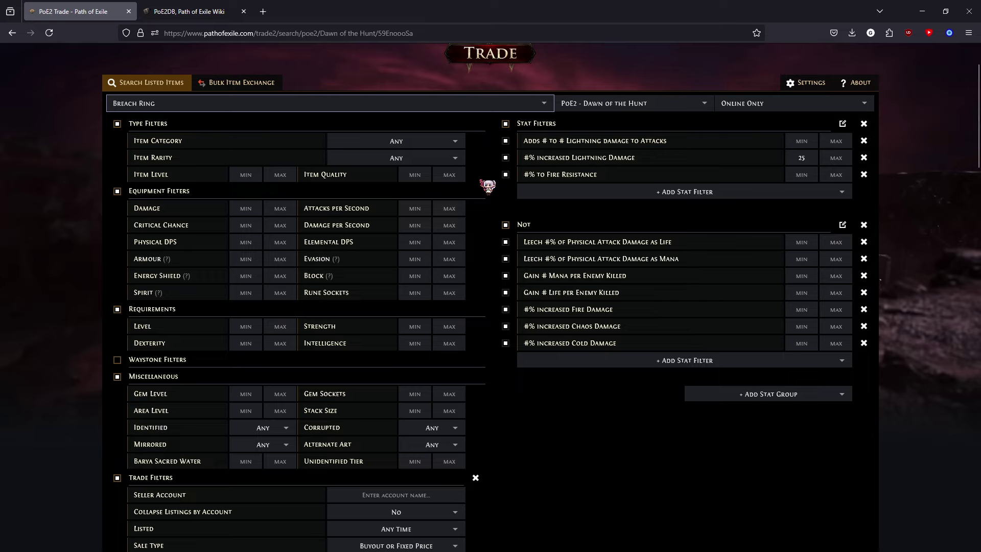
click(506, 124)
scroll(556, 373, down, 8)
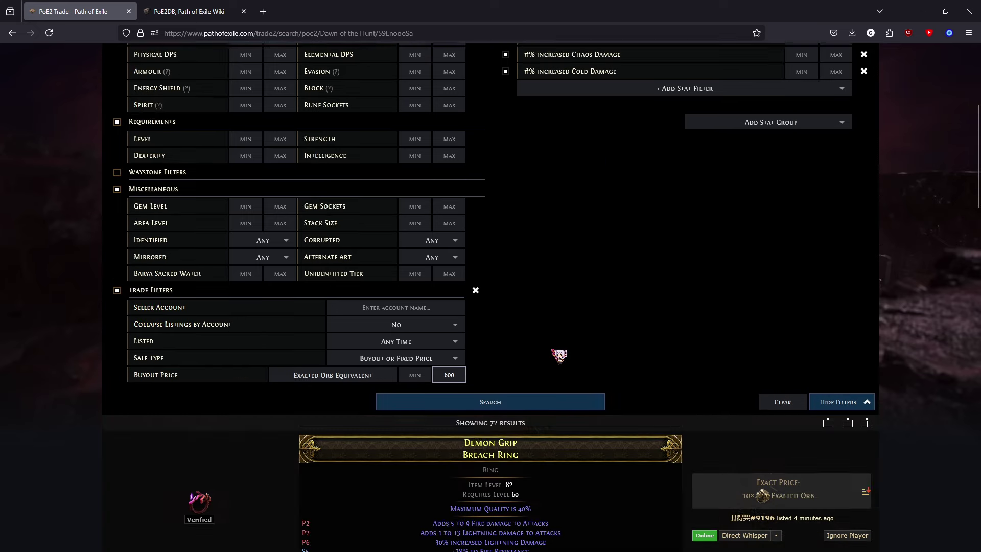
scroll(500, 341, up, 8)
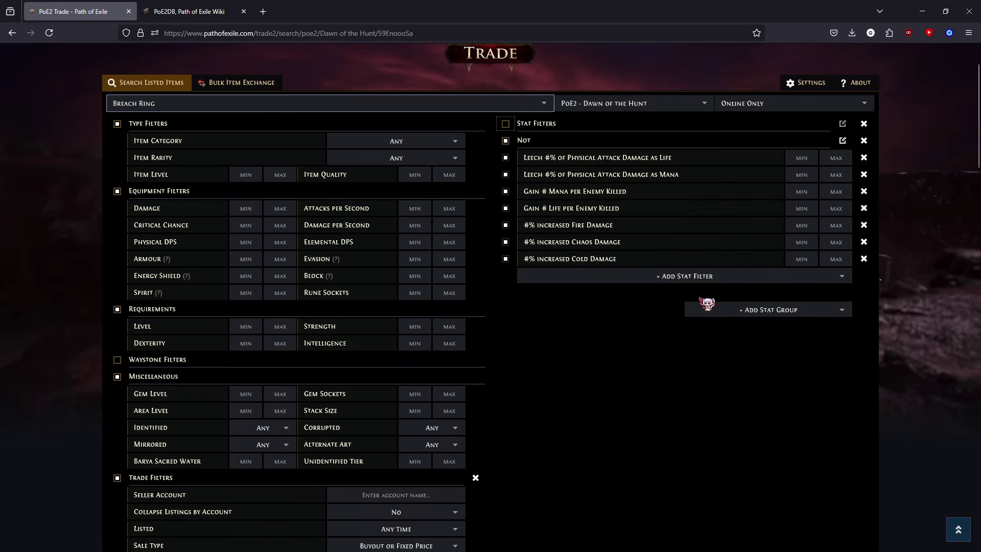
Add # Life Regeneration per second to the Not group.
click(567, 278)
text(e re)
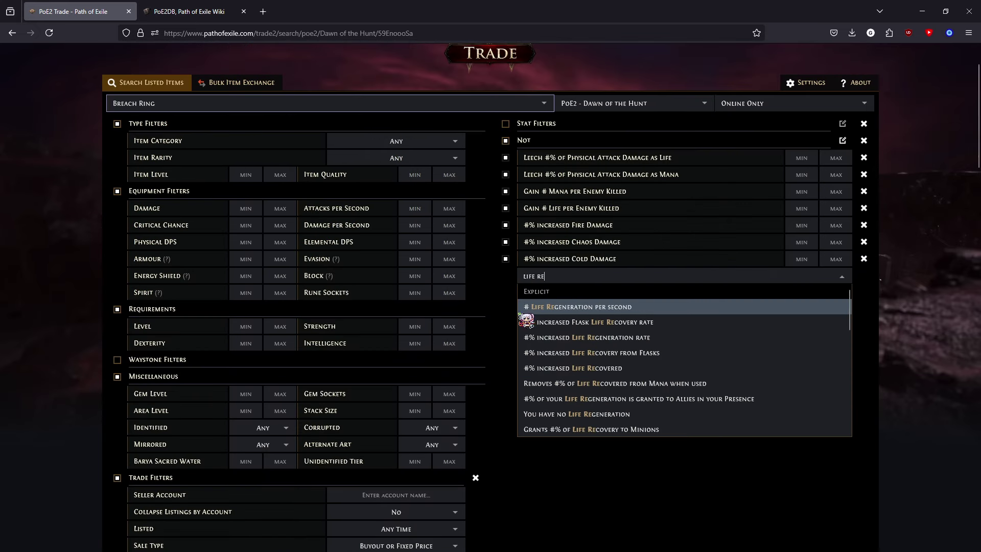
click(625, 307)
click(580, 295)
scroll(586, 301, down, 5)
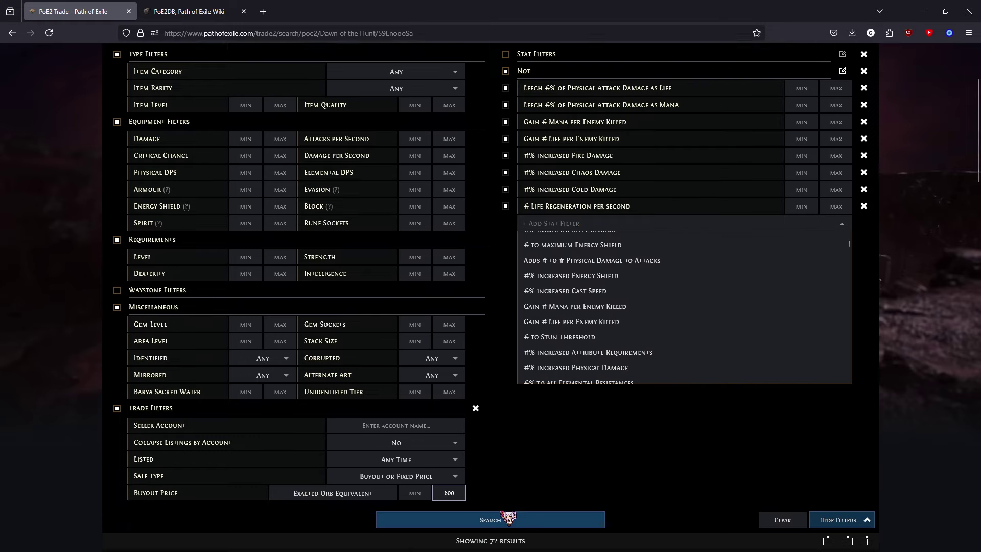
scroll(635, 359, up, 3)
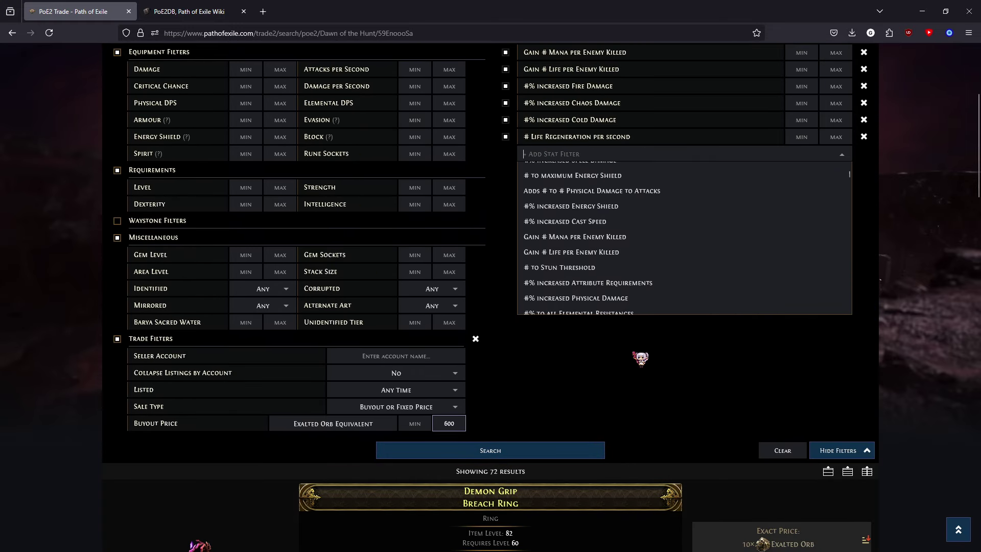
scroll(654, 271, up, 5)
text(mana re)
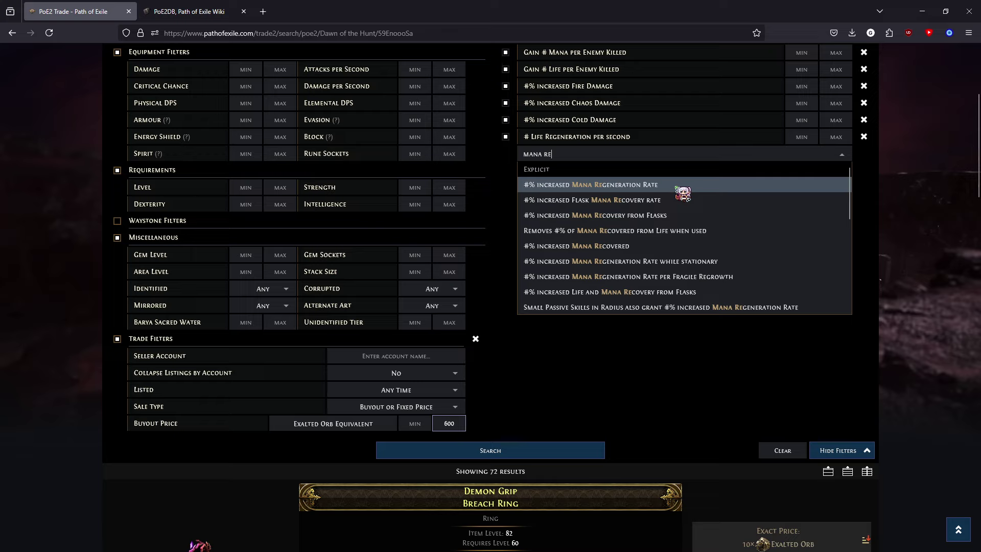
click(680, 393)
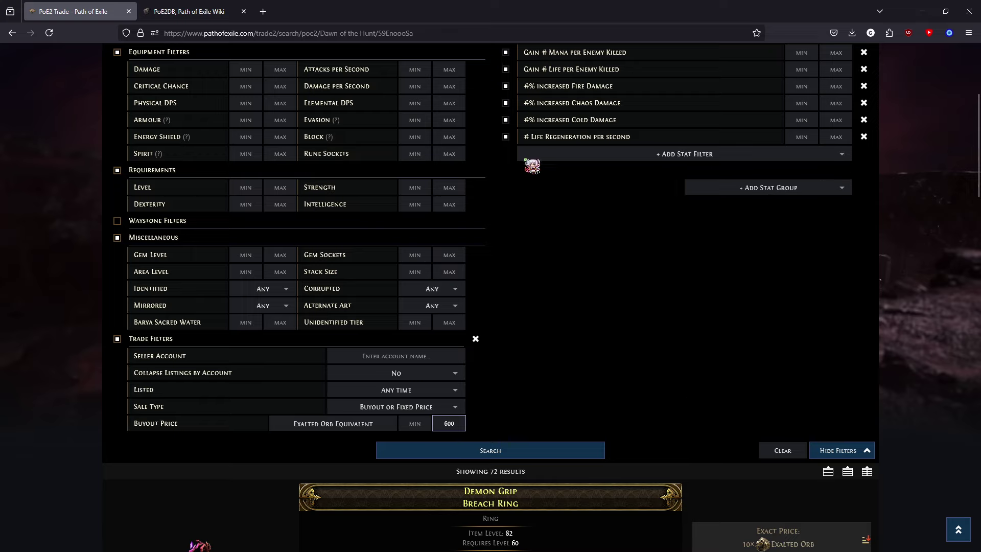
Add #% increased Light Radius to the Not group.
click(534, 154)
text(light)
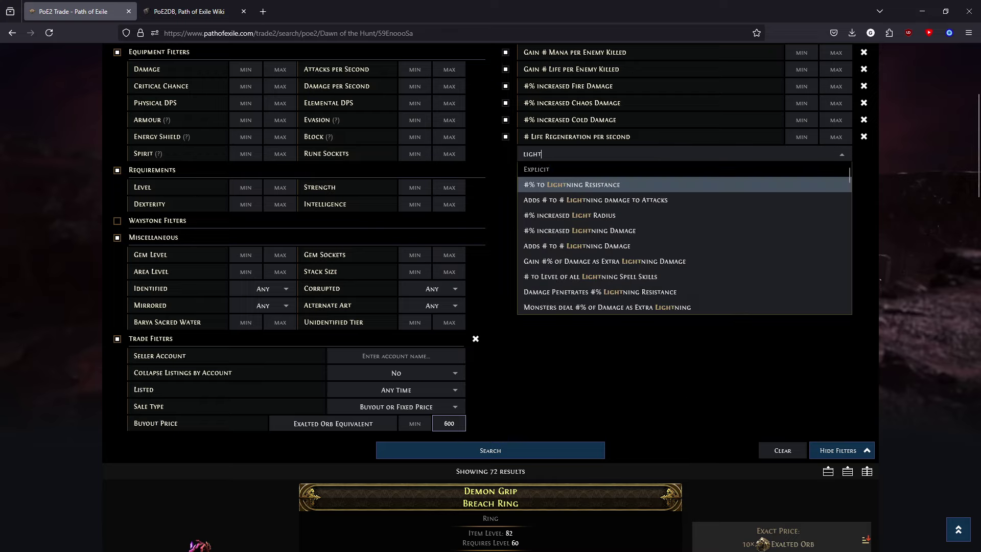
click(606, 215)
Check the existing Breach Ring listings for unwanted stats and rerun the search with only the Not group active.
scroll(664, 348, down, 6)
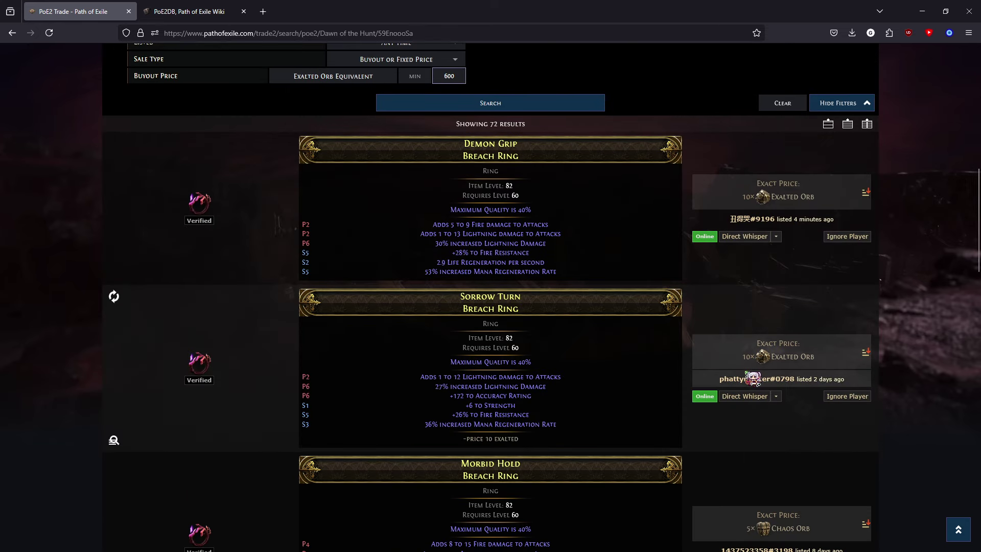
scroll(713, 337, down, 6)
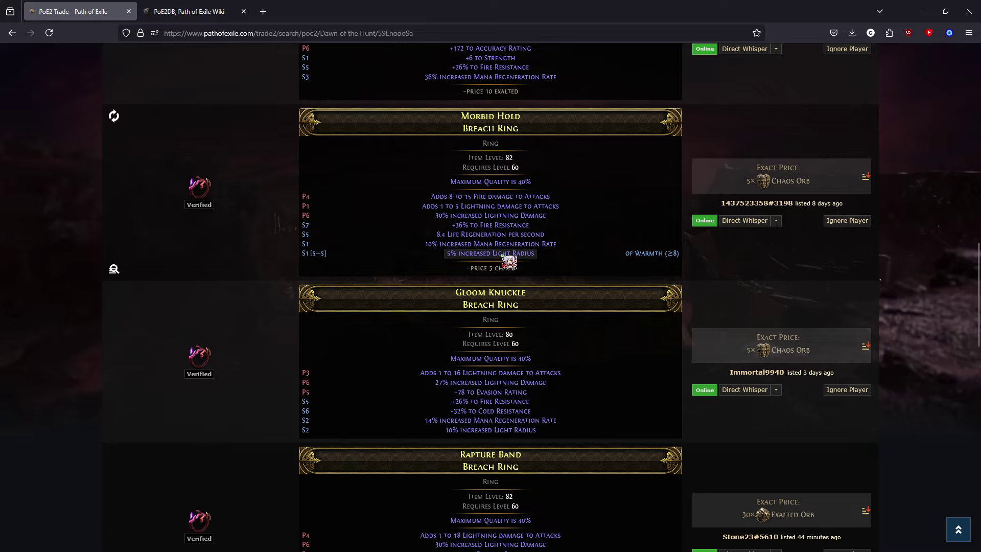
scroll(509, 261, down, 3)
scroll(545, 356, up, 15)
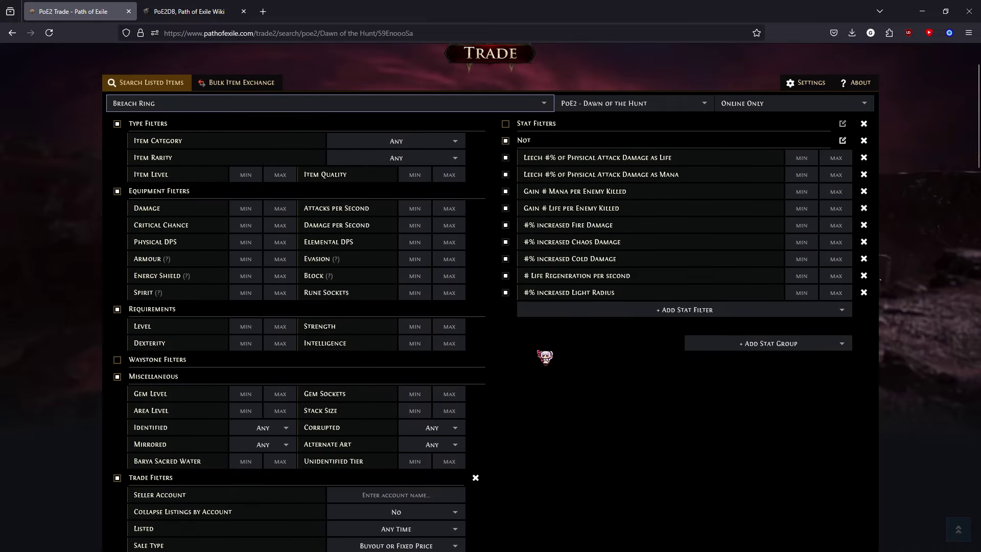
scroll(544, 356, down, 6)
click(508, 313)
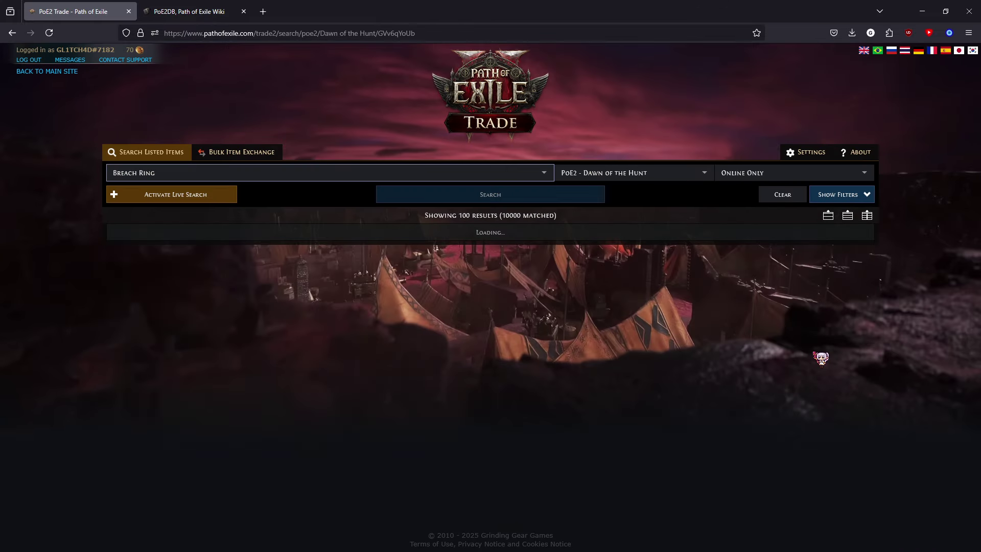
Reopen the filters and examine the Breach Ring listings for excluded stats, loading more results before returning to the search form.
click(843, 194)
scroll(750, 339, down, 2)
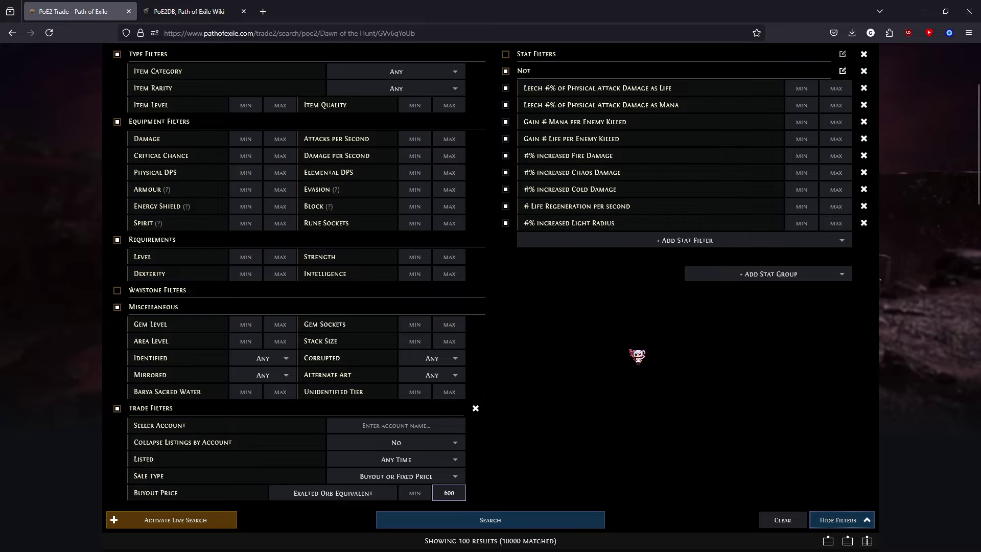
scroll(664, 357, down, 10)
scroll(638, 408, down, 5)
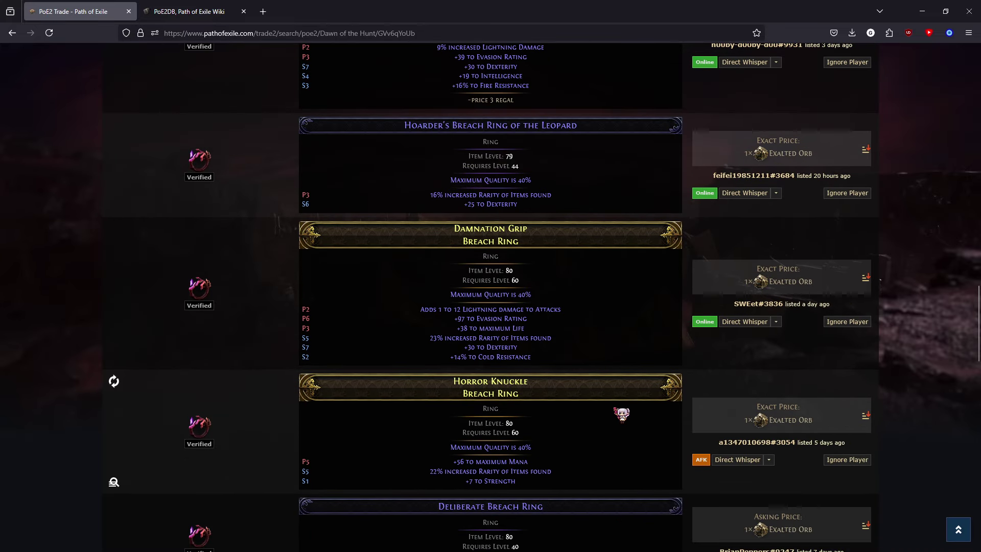
scroll(573, 443, down, 15)
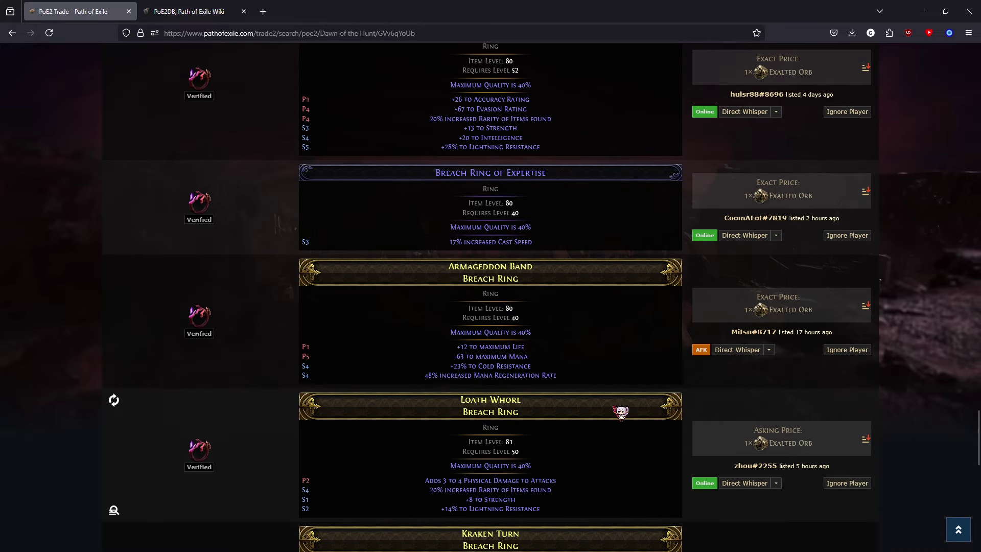
scroll(520, 307, down, 6)
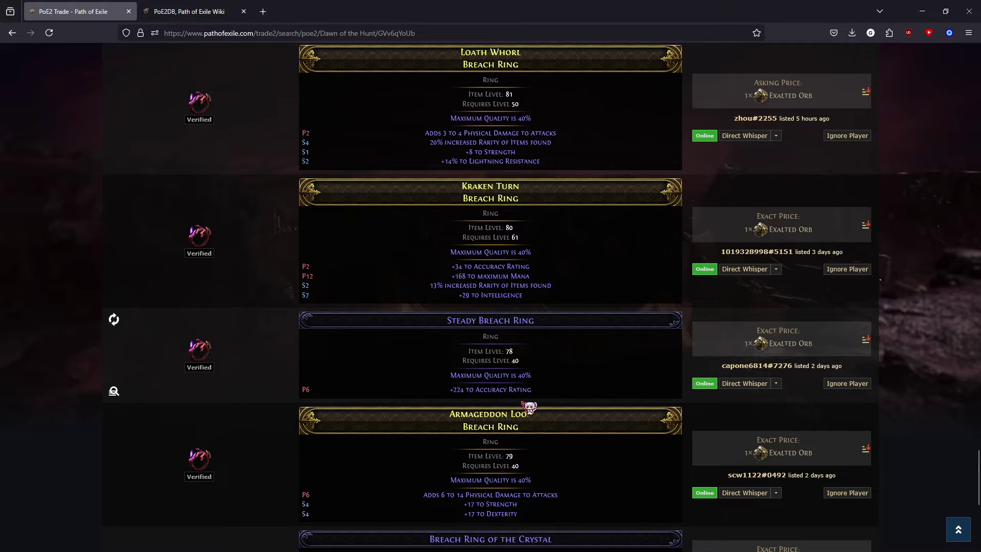
scroll(525, 407, down, 6)
click(643, 507)
scroll(817, 467, down, 10)
scroll(836, 469, down, 3)
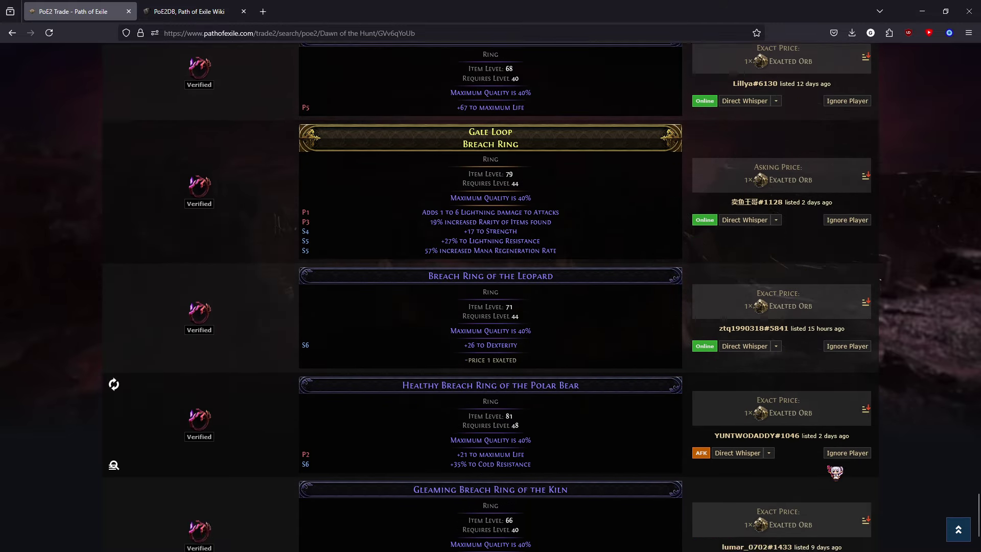
click(958, 530)
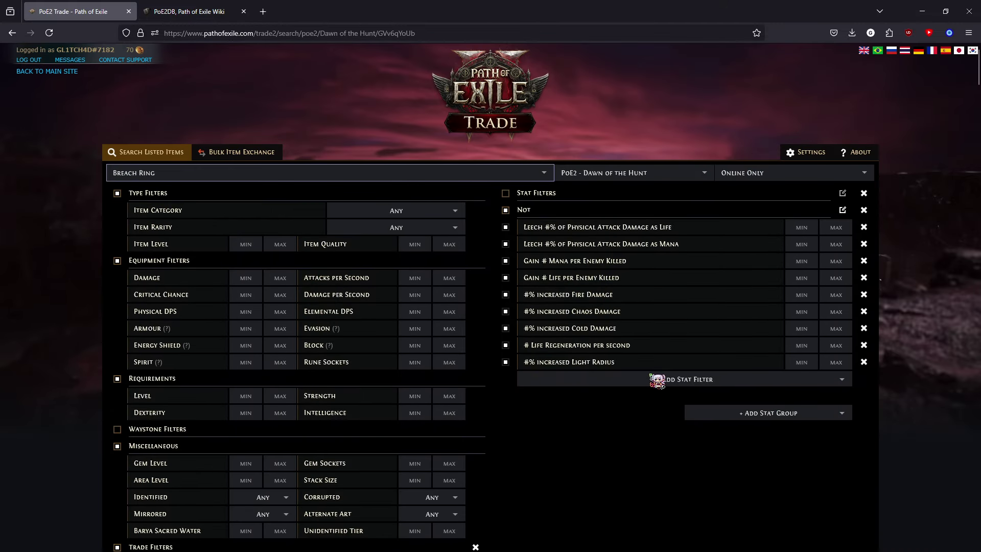
Add # to Dexterity to the Not group with a maximum of 25.
click(655, 379)
scroll(715, 465, down, 3)
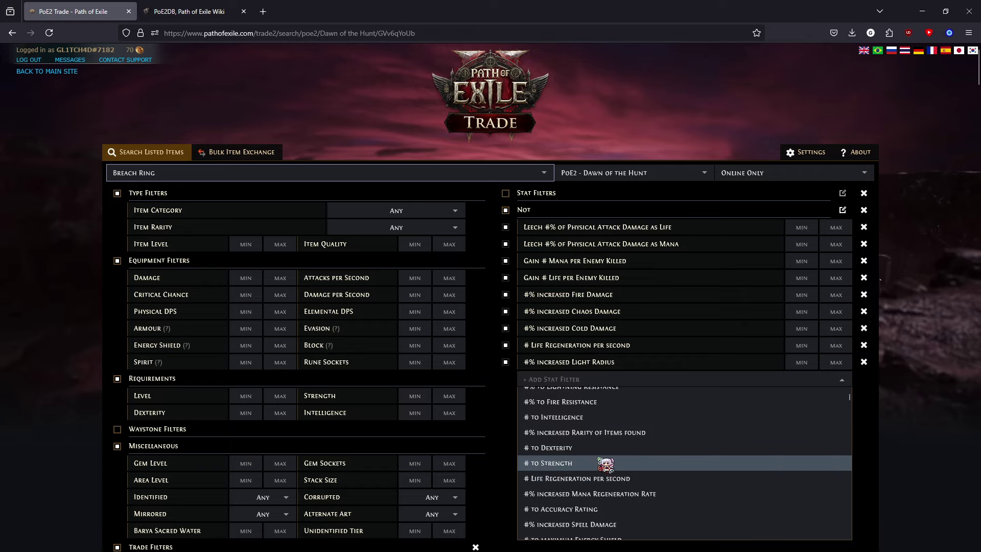
click(585, 448)
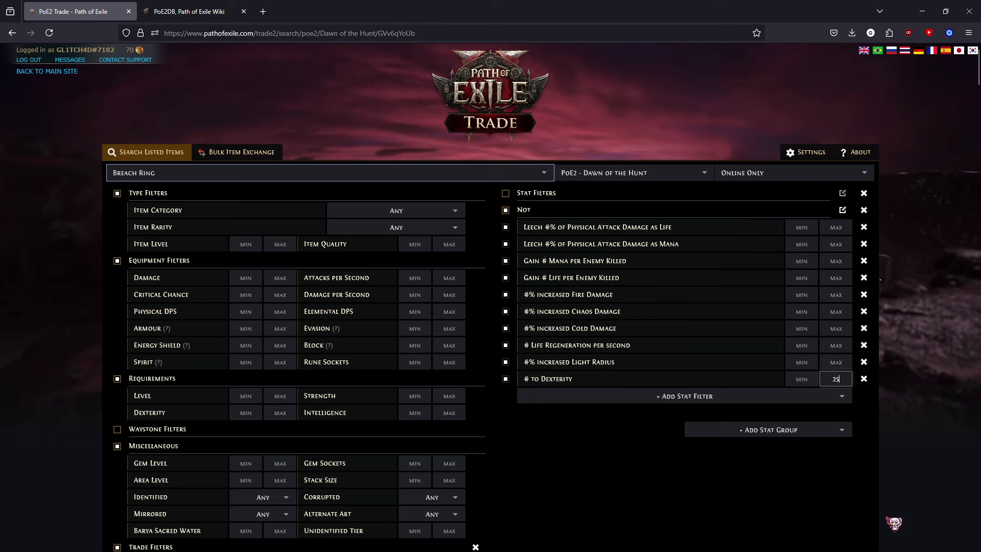
Add # to Strength to the Not group with a maximum of 25.
scroll(894, 522, down, 3)
scroll(809, 385, down, 3)
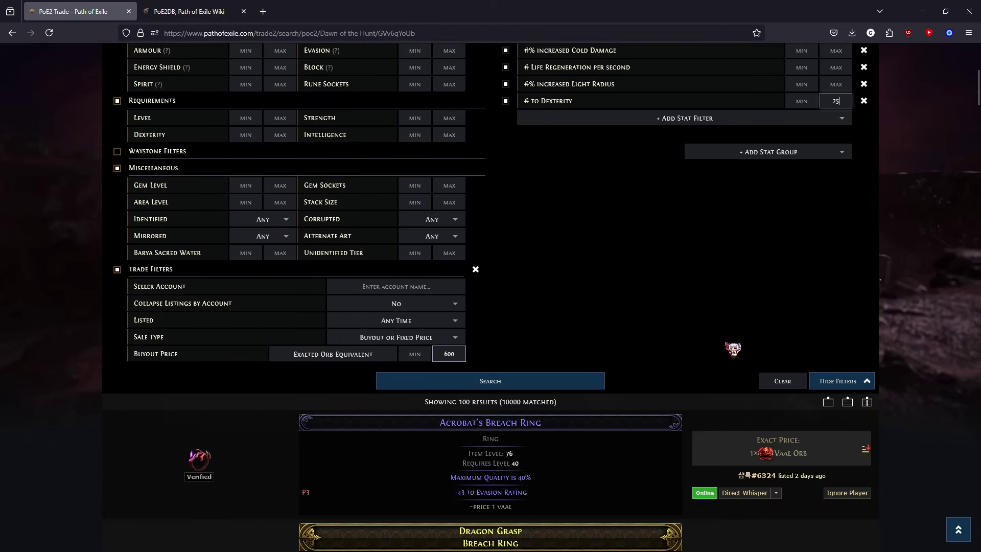
click(563, 123)
click(586, 208)
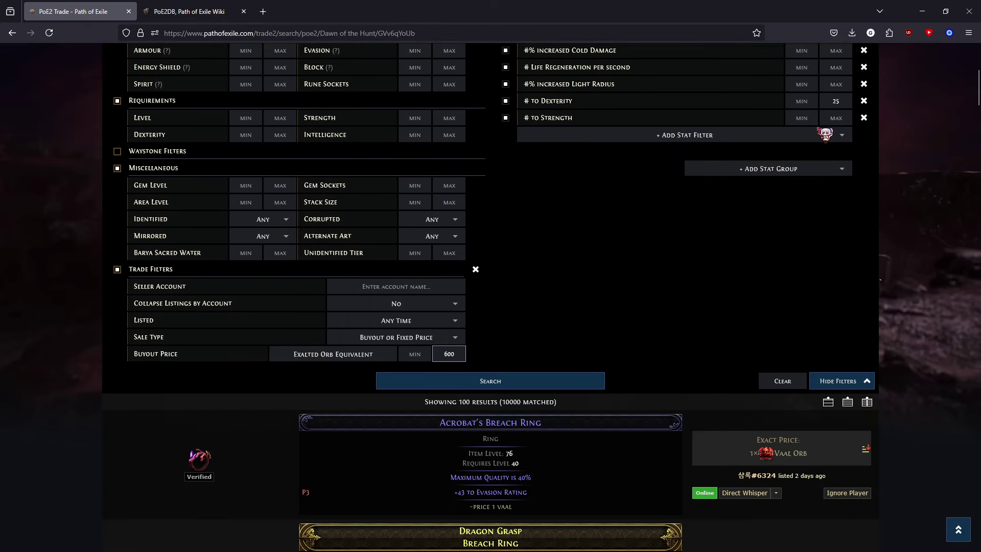
click(832, 118)
text(25)
Add # to Intelligence to the Not group with a maximum of 25.
click(714, 136)
click(592, 180)
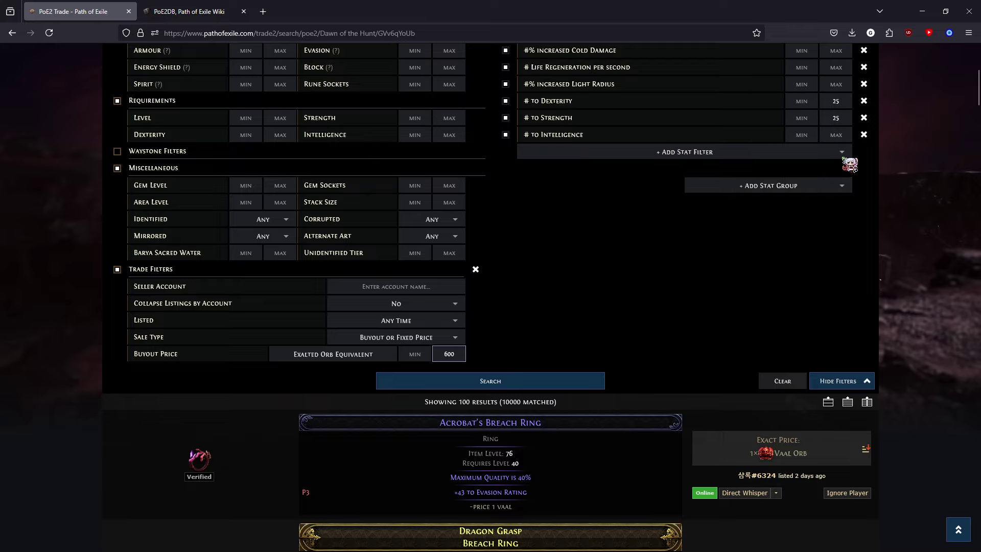
click(835, 135)
text(25)
Add #% increased Rarity of Items found to the Not group with a maximum of 20.
click(628, 153)
click(685, 206)
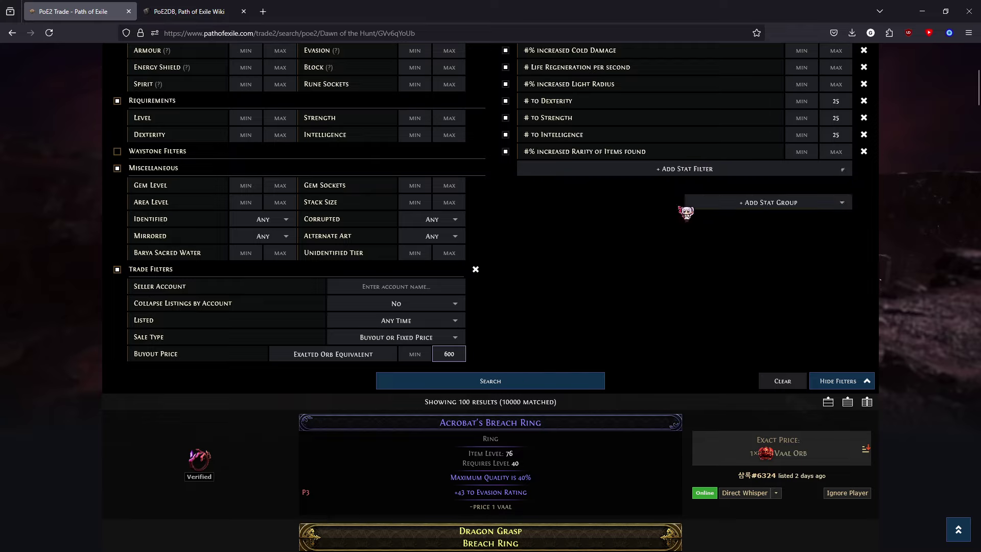
click(836, 151)
scroll(709, 216, up, 2)
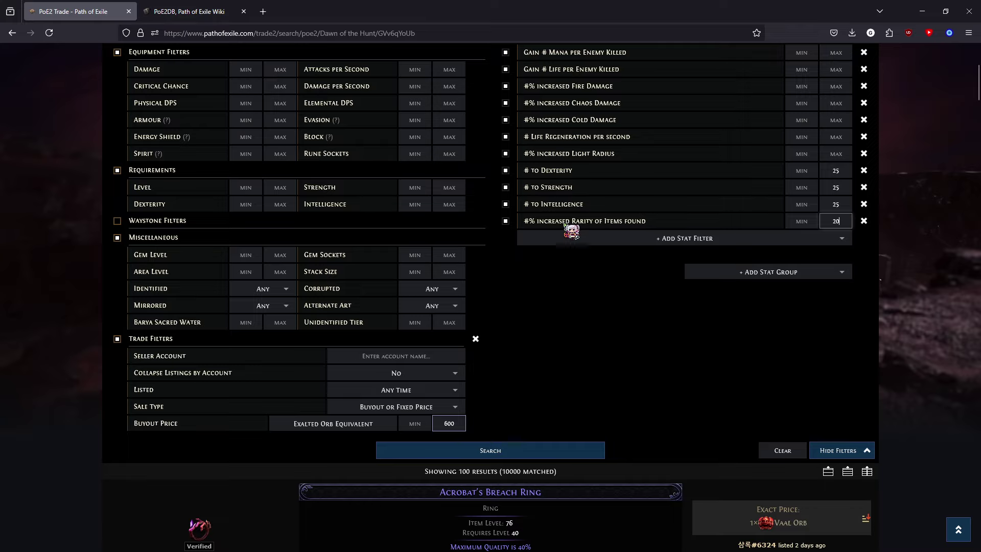
Add #% increased Lightning Damage to the Not group with a maximum of 20.
scroll(646, 274, up, 2)
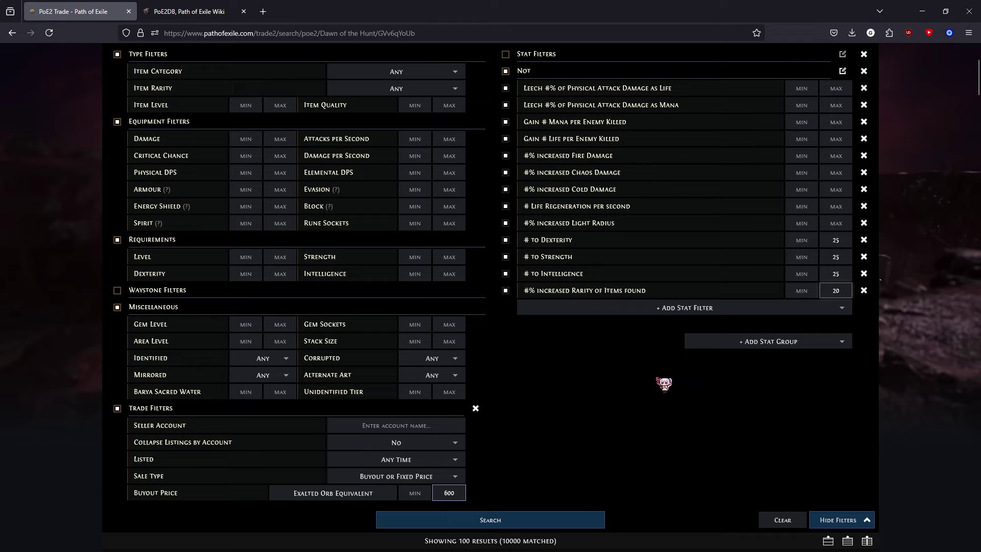
click(614, 308)
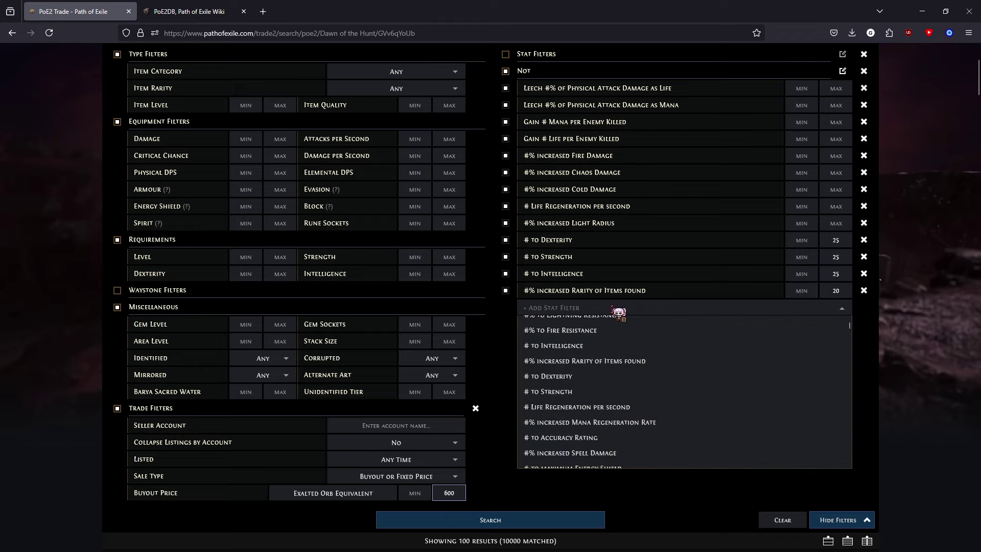
scroll(626, 405, up, 3)
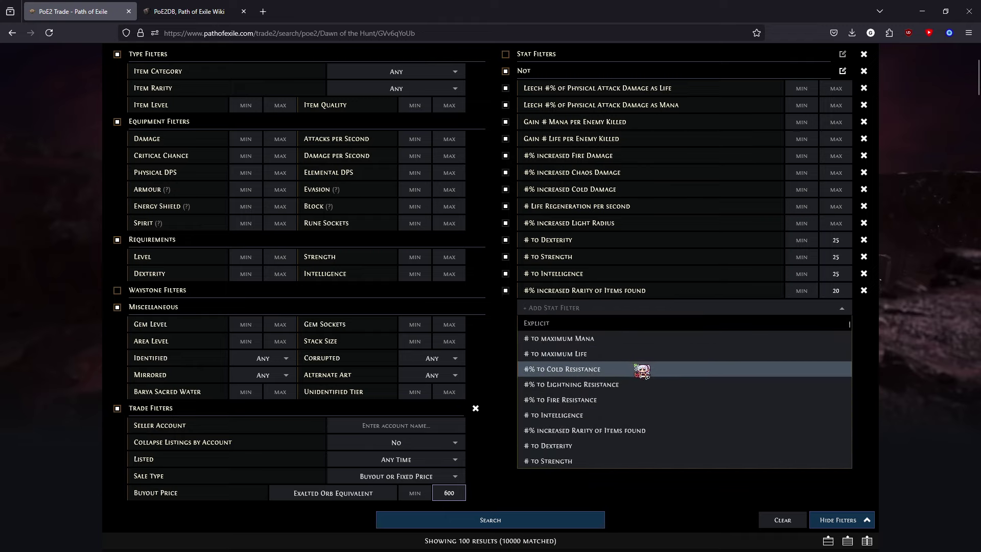
text(lightn)
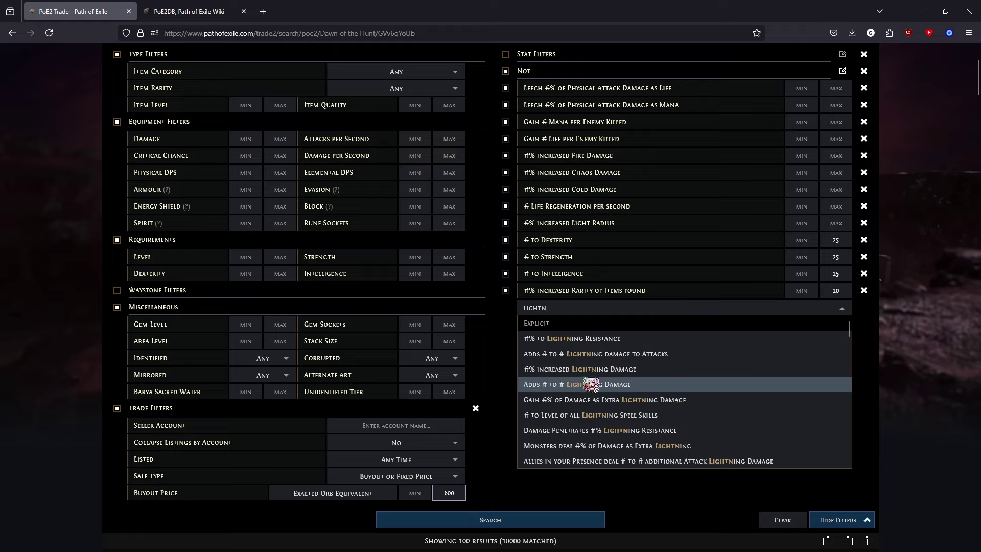
click(629, 369)
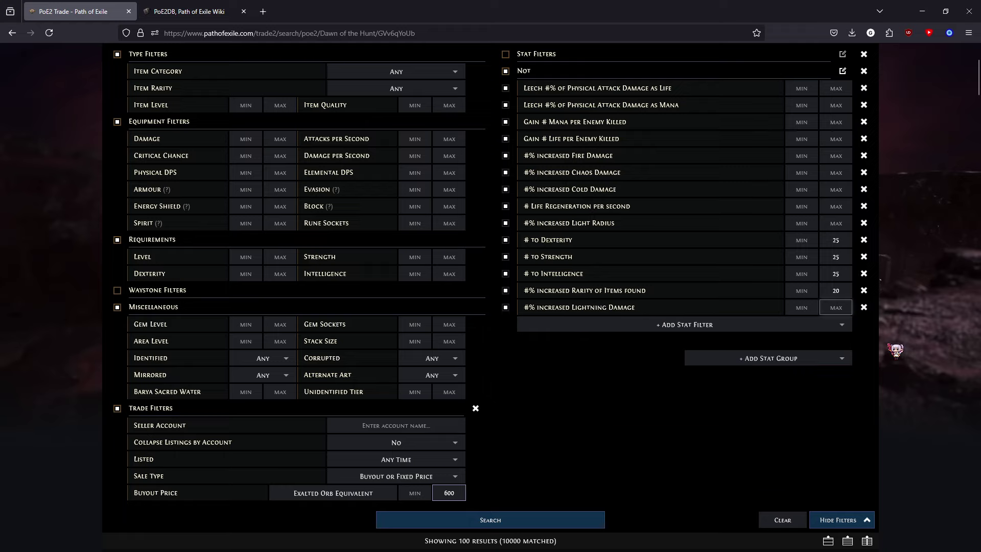
Check the existing Breach Ring listings against the Not group and rerun the search with the added exclusions.
scroll(727, 368, down, 3)
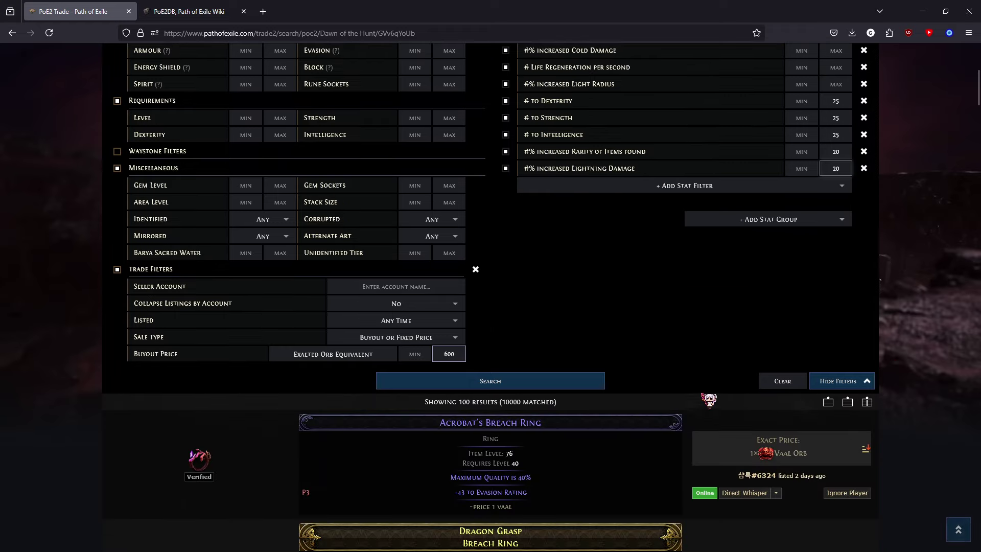
scroll(722, 416, up, 1)
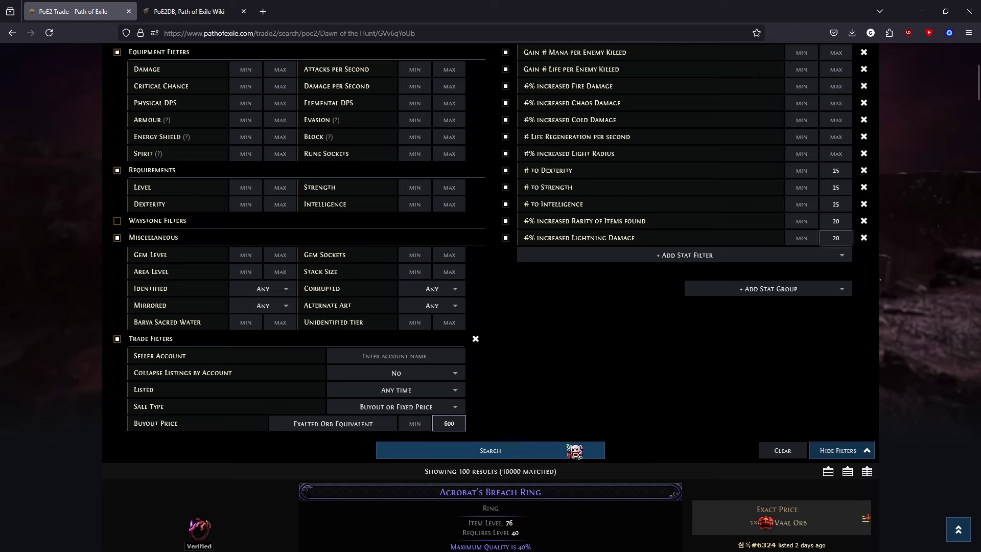
scroll(604, 408, down, 4)
scroll(608, 401, down, 14)
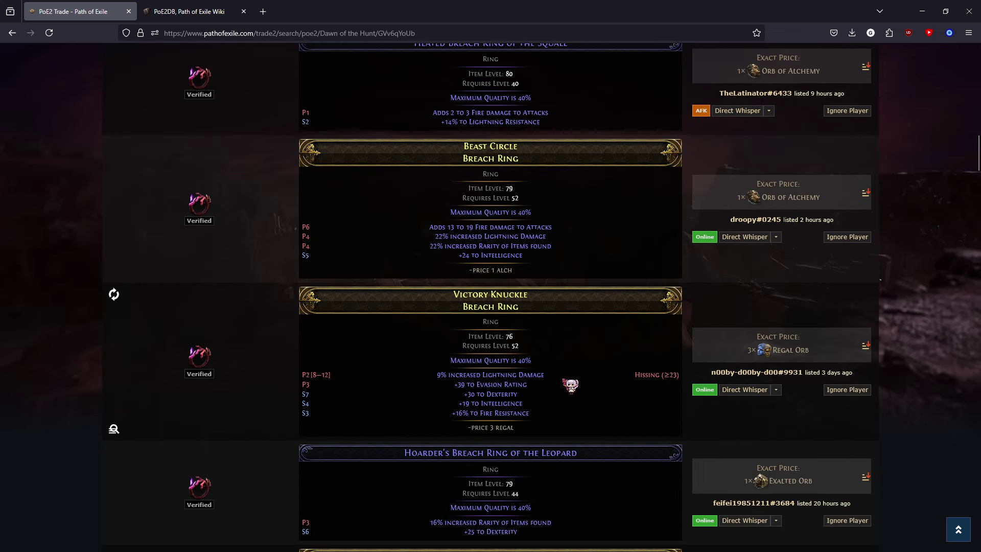
click(488, 378)
key(Return)
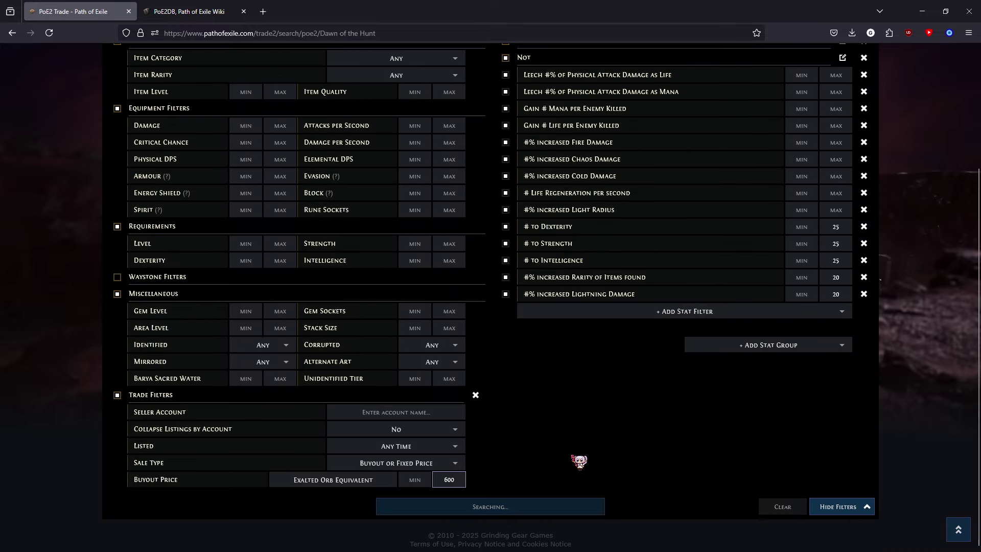
Look through the refreshed Breach Ring listings and reopen the filters.
scroll(701, 409, down, 10)
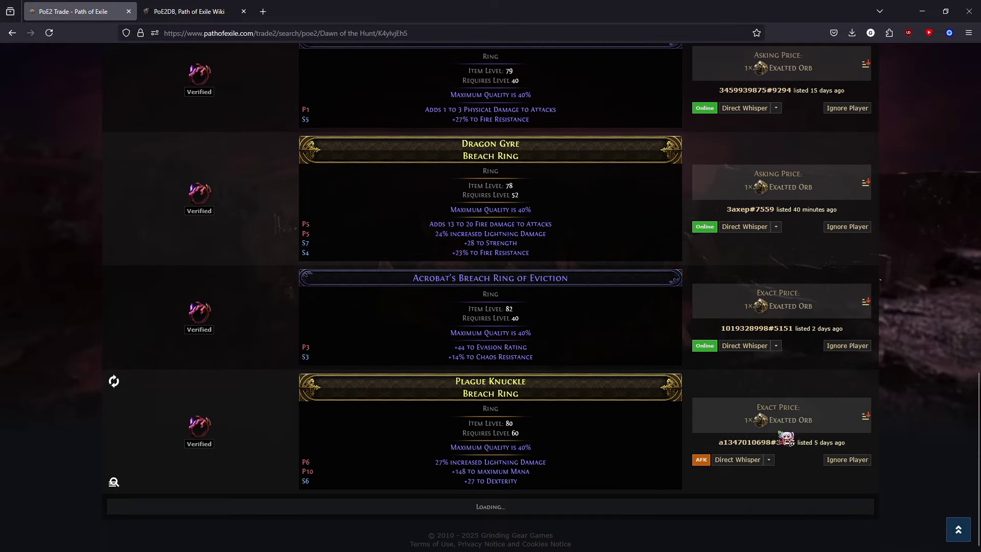
scroll(870, 379, up, 3)
scroll(870, 379, up, 5)
click(840, 219)
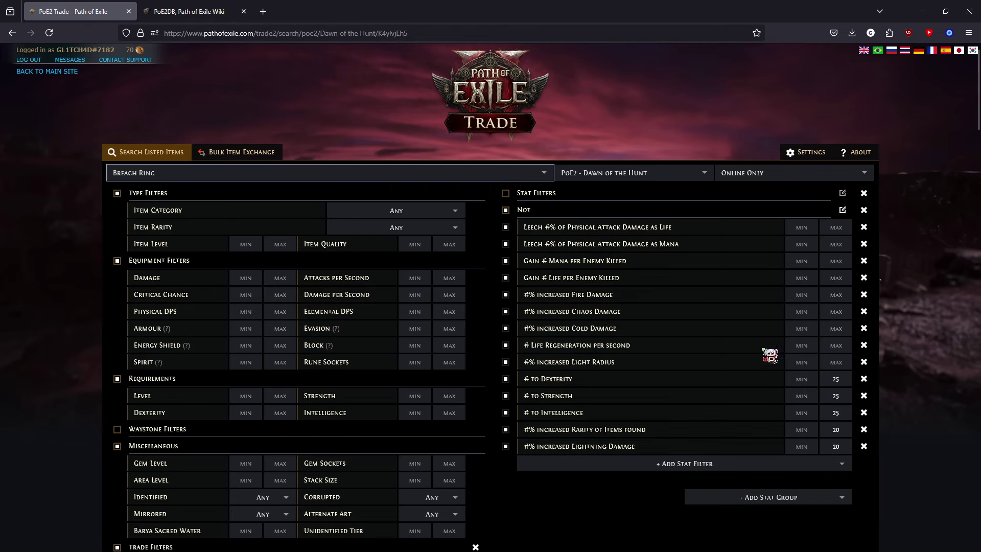
Add #% to Lightning Resistance to the Not group with a maximum of 20.
scroll(840, 214, down, 5)
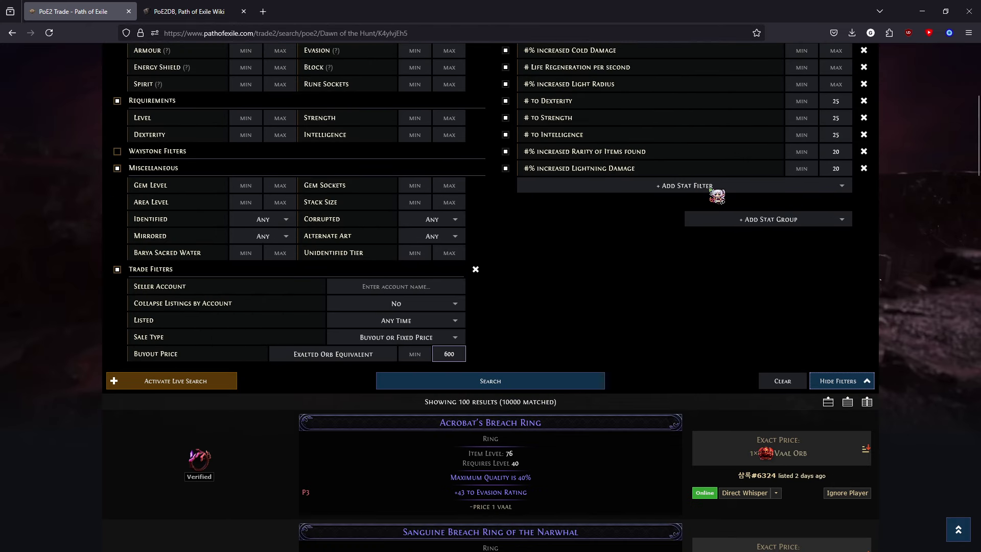
scroll(848, 227, up, 4)
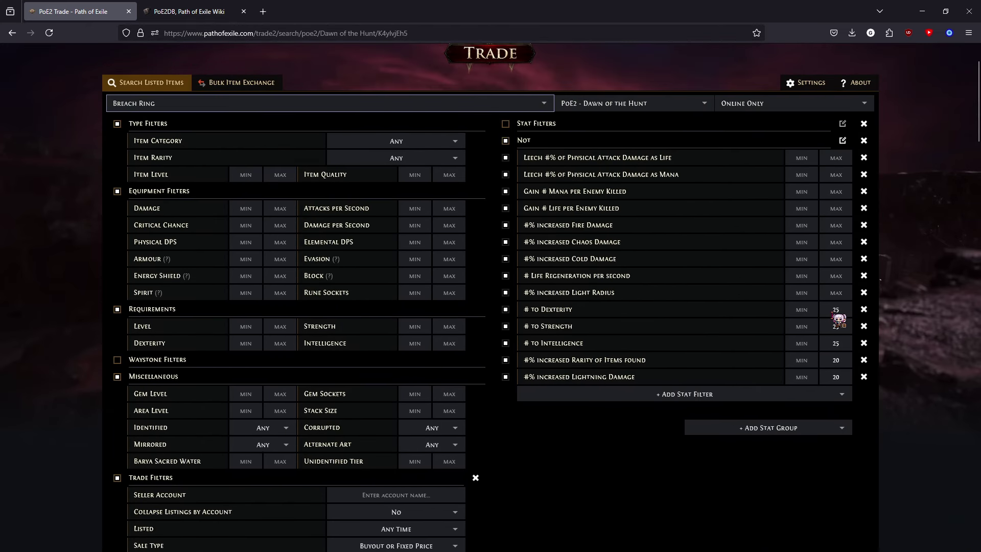
click(567, 393)
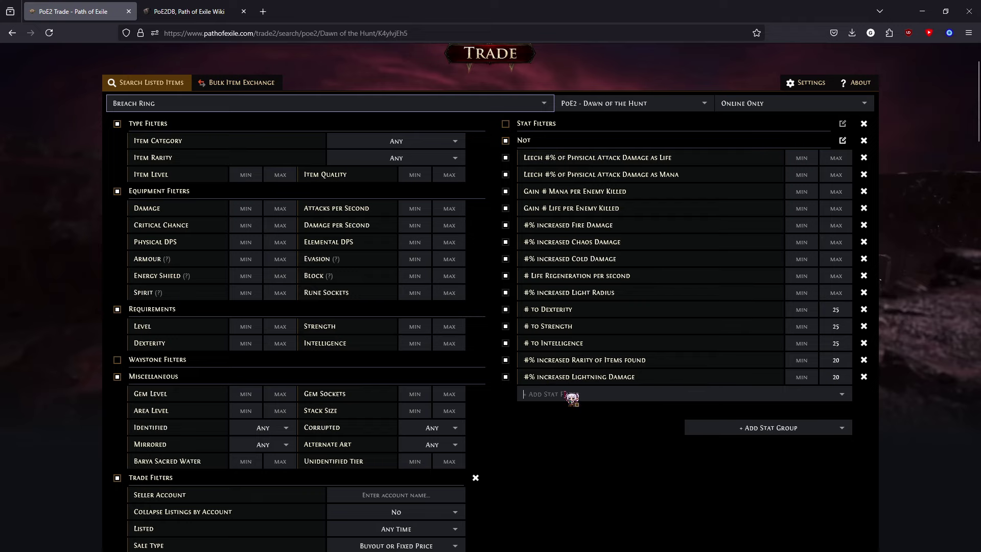
click(587, 301)
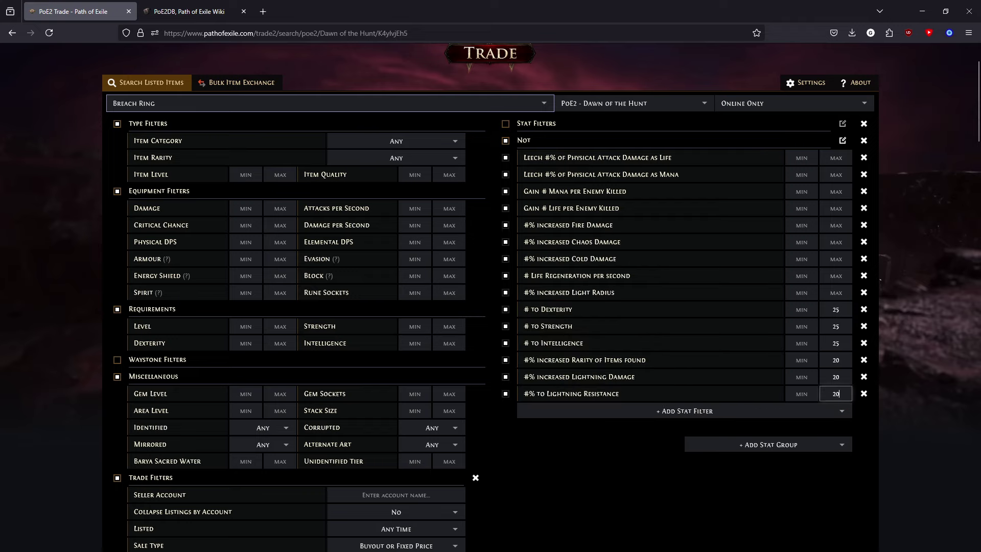
Add #% to Fire Resistance and #% to Cold Resistance to the Not group, each with a maximum of 20.
click(578, 411)
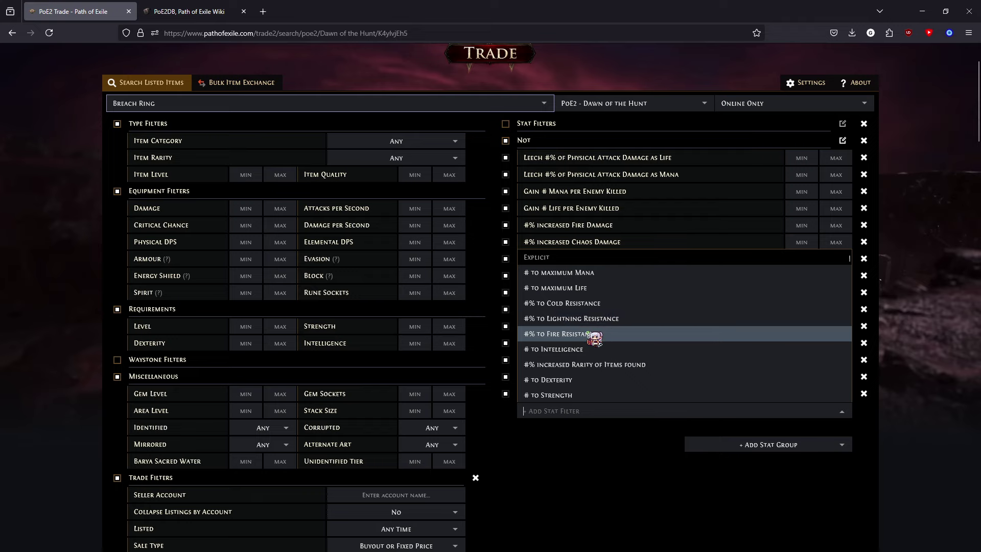
click(628, 350)
text(20)
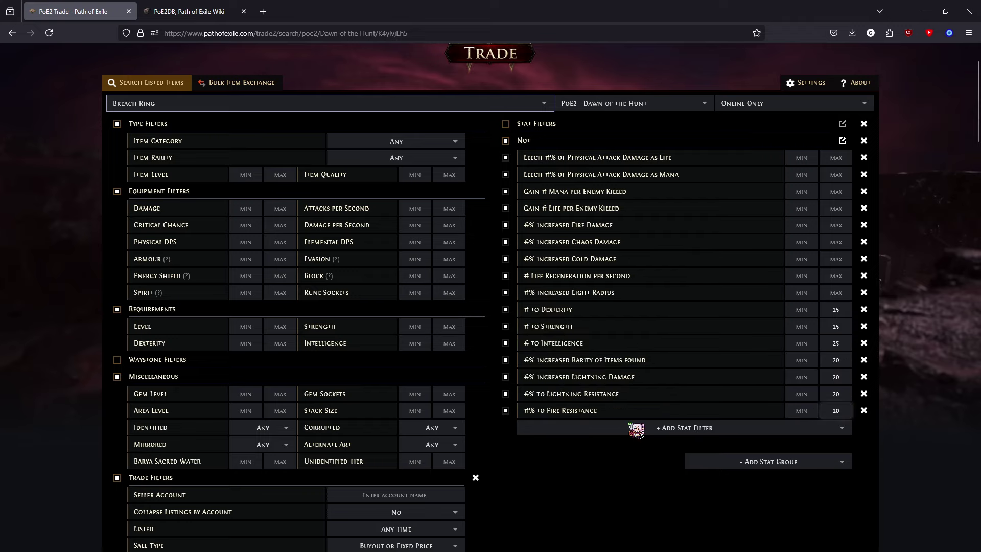
click(637, 428)
click(639, 324)
text(20)
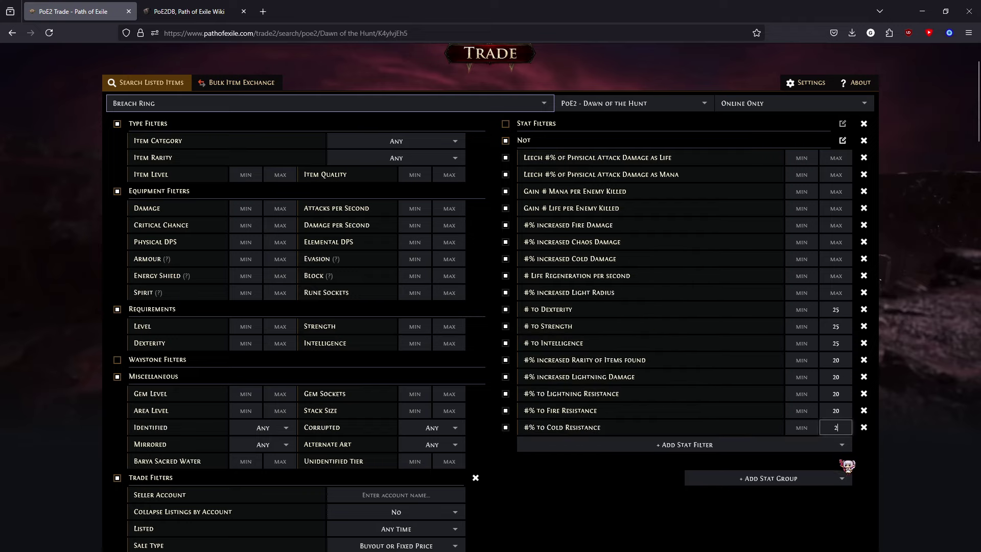
Browse the available stats for further exclusions without adding one, and review the complete Not group.
click(641, 446)
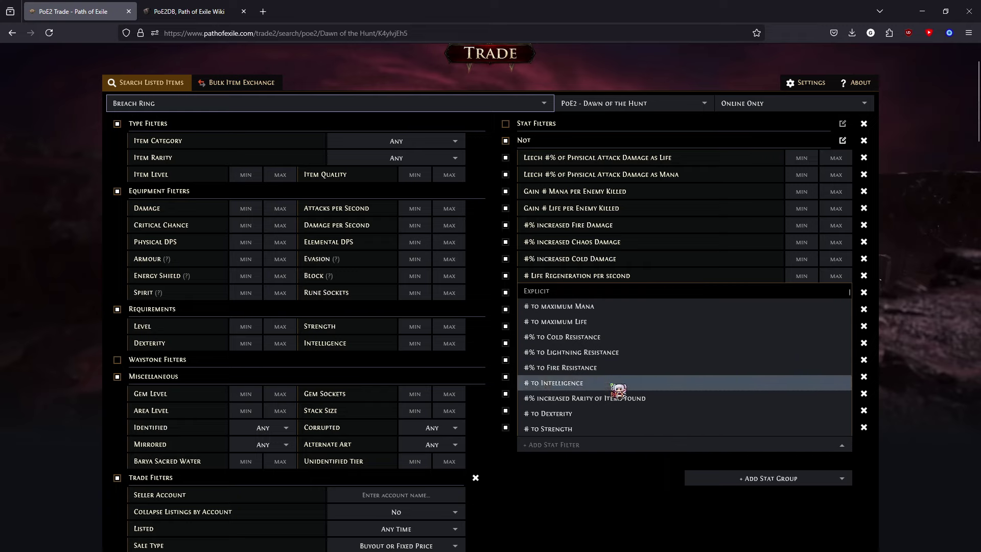
scroll(604, 414, up, 2)
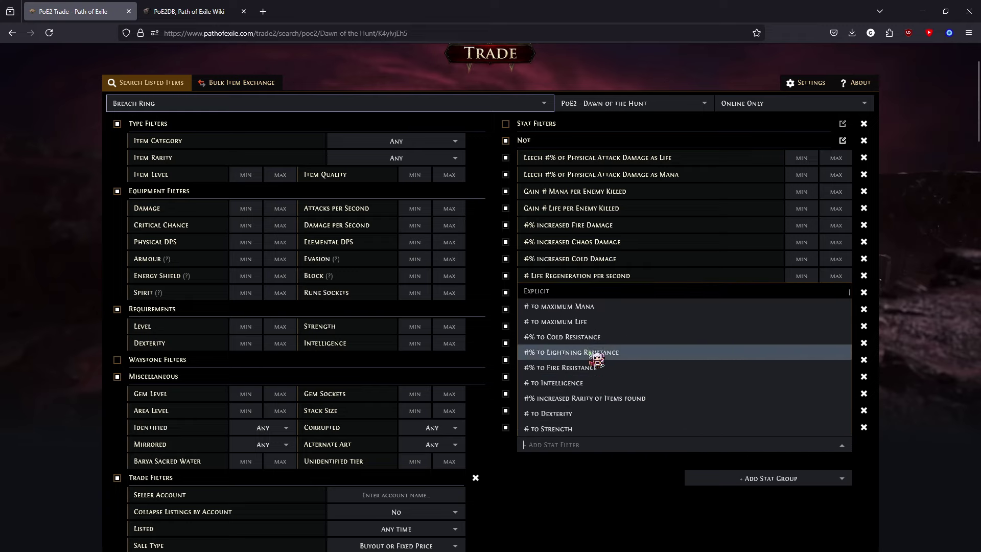
scroll(600, 395, down, 2)
scroll(595, 399, up, 2)
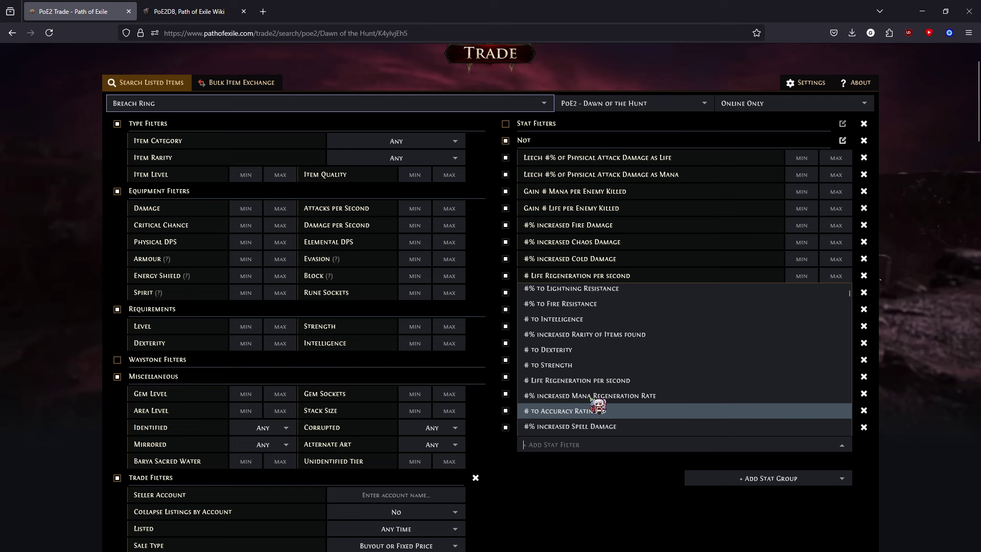
click(545, 500)
scroll(512, 401, down, 4)
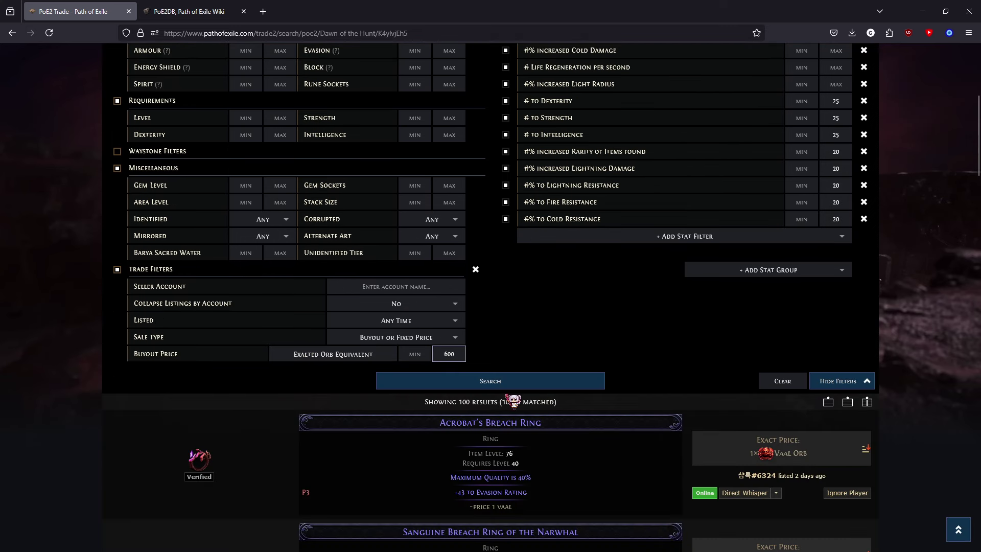
scroll(674, 409, up, 3)
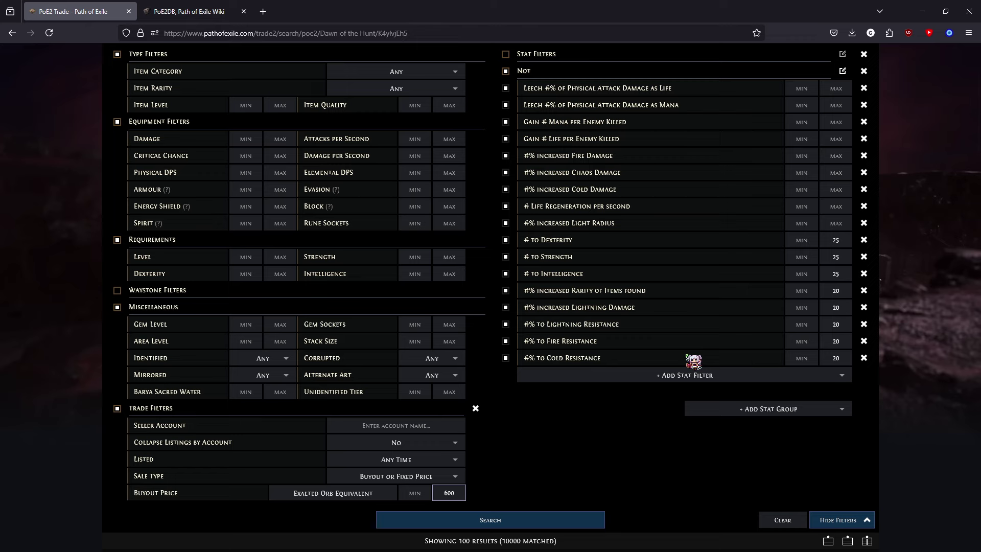
scroll(690, 358, up, 3)
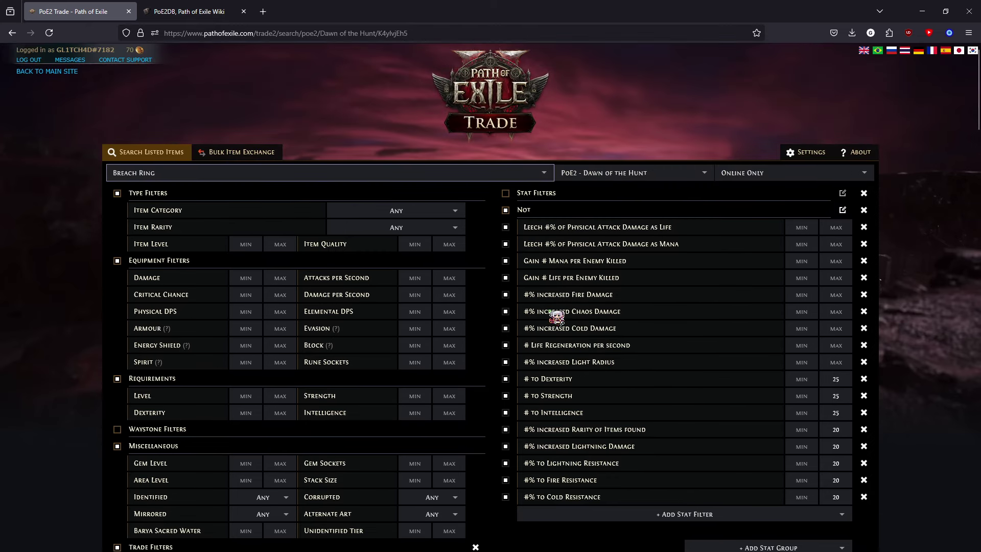
Enable the Stat Filters group, leaving only Adds # to # Lightning damage to Attacks active in it.
click(587, 194)
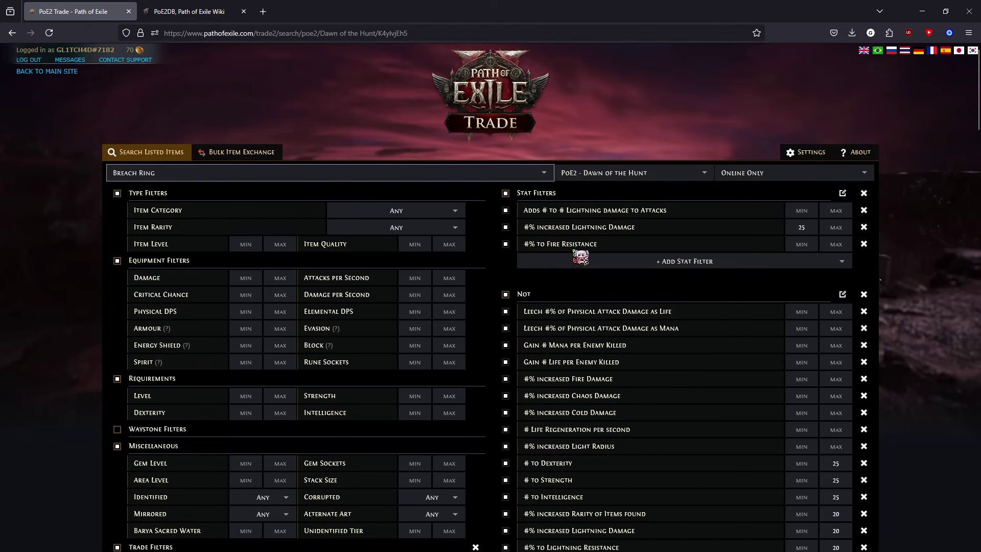
click(505, 244)
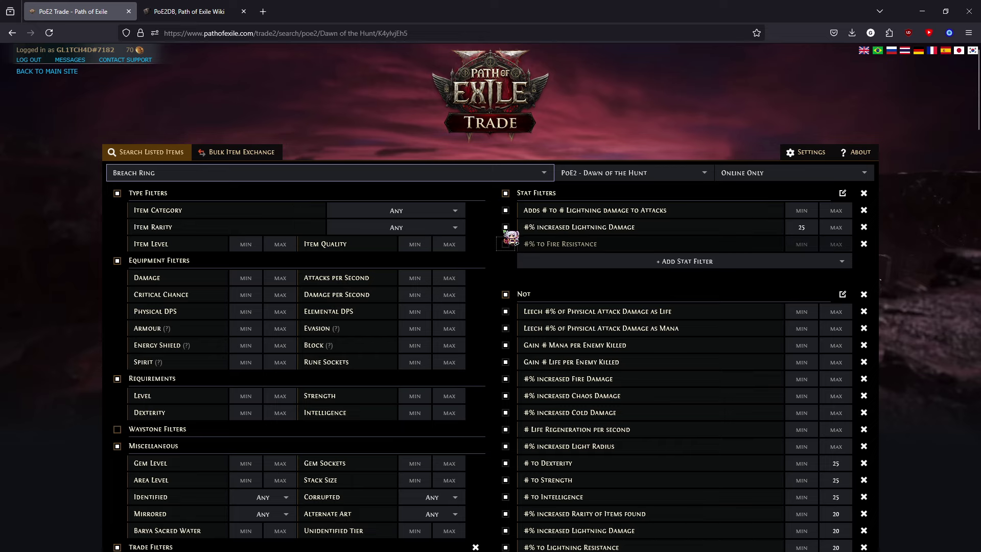
click(505, 227)
Review the combined stat and Not filters and run the Breach Ring search with them.
scroll(687, 250, down, 3)
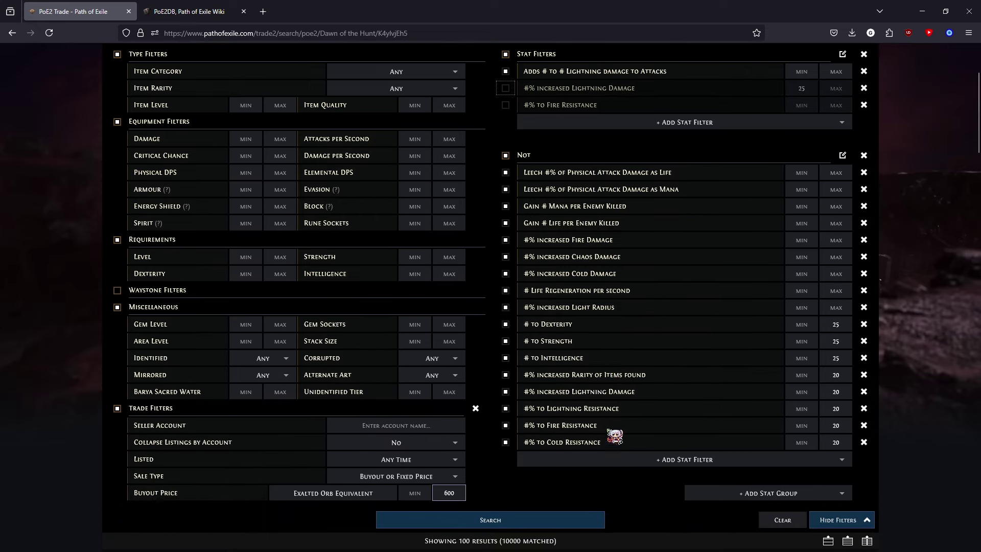
scroll(663, 444, down, 4)
scroll(735, 349, up, 2)
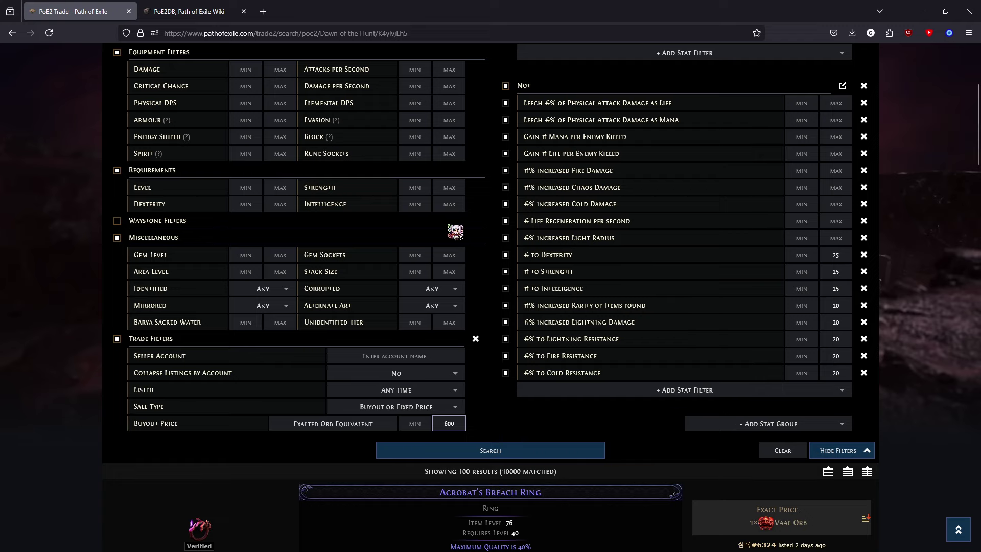
scroll(577, 316, down, 3)
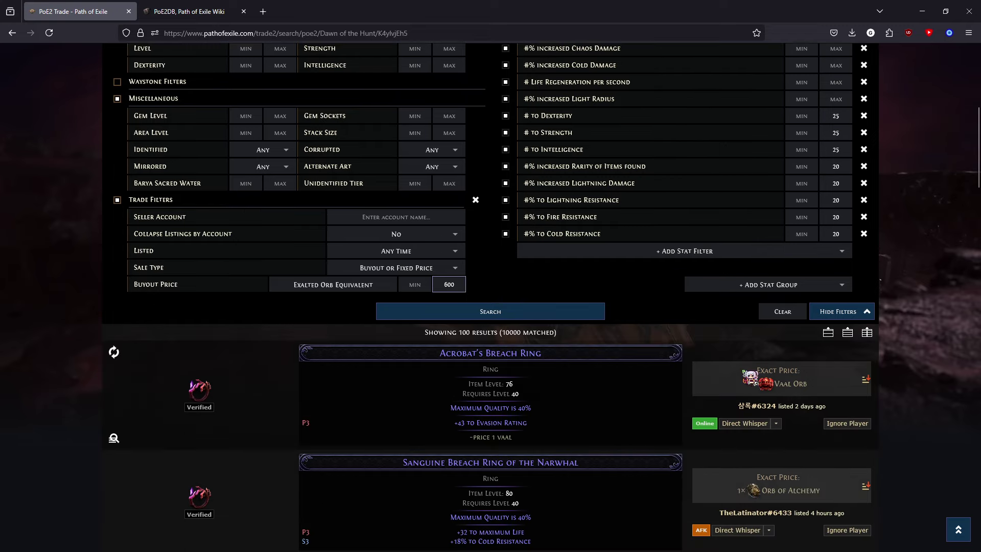
scroll(694, 360, up, 3)
click(496, 453)
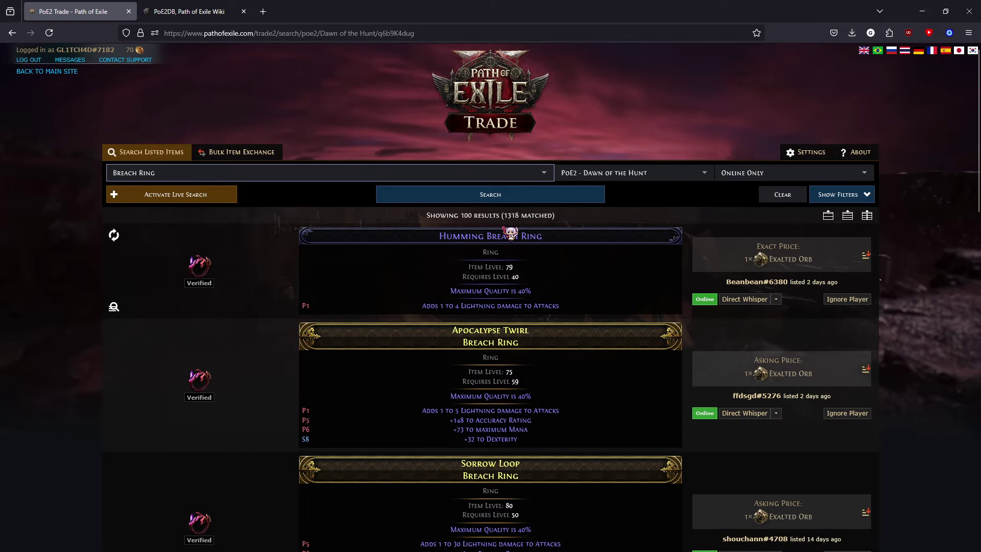
Add Adds # to # Physical Damage to Attacks to the Not group with a maximum of 10.
click(843, 201)
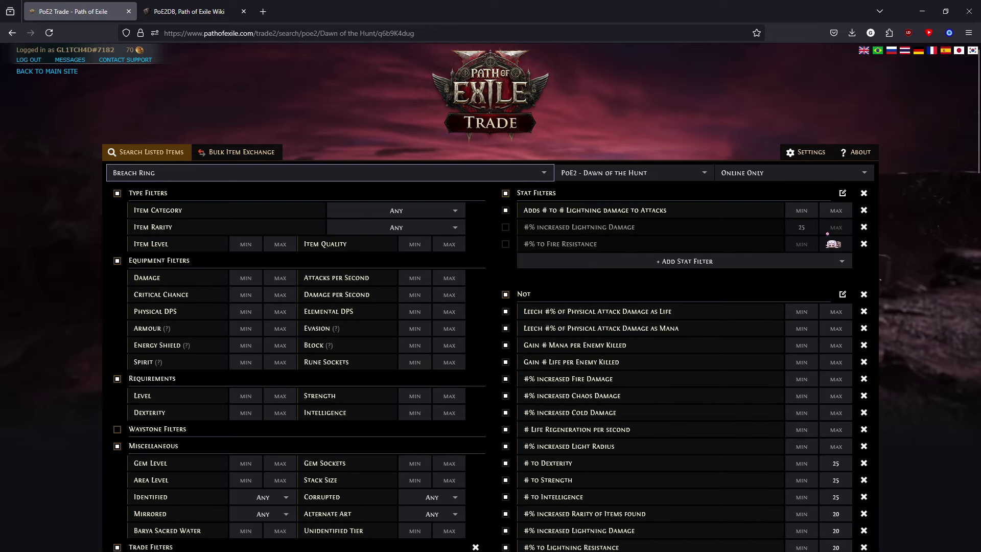
scroll(662, 233, down, 6)
click(595, 183)
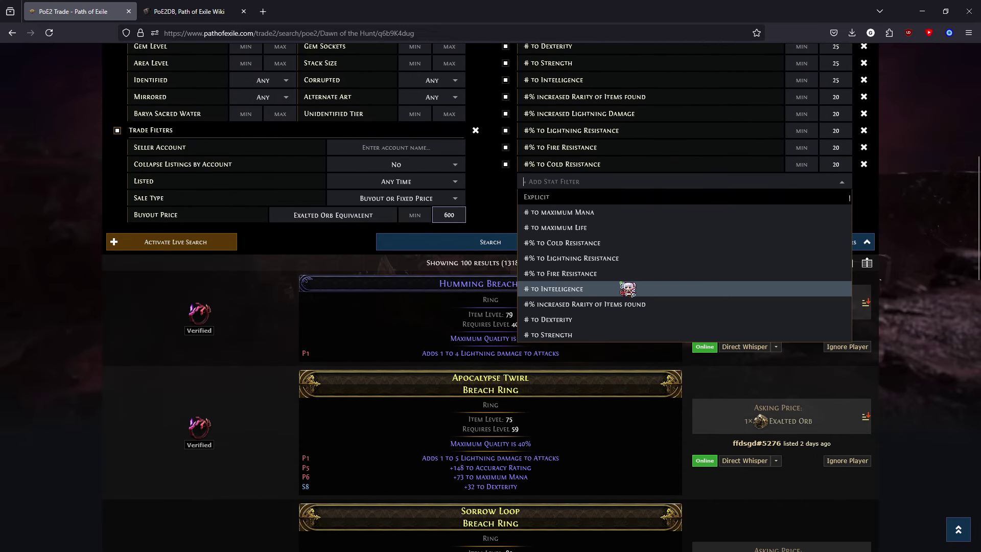
text(adds)
click(628, 212)
click(835, 182)
text(1)
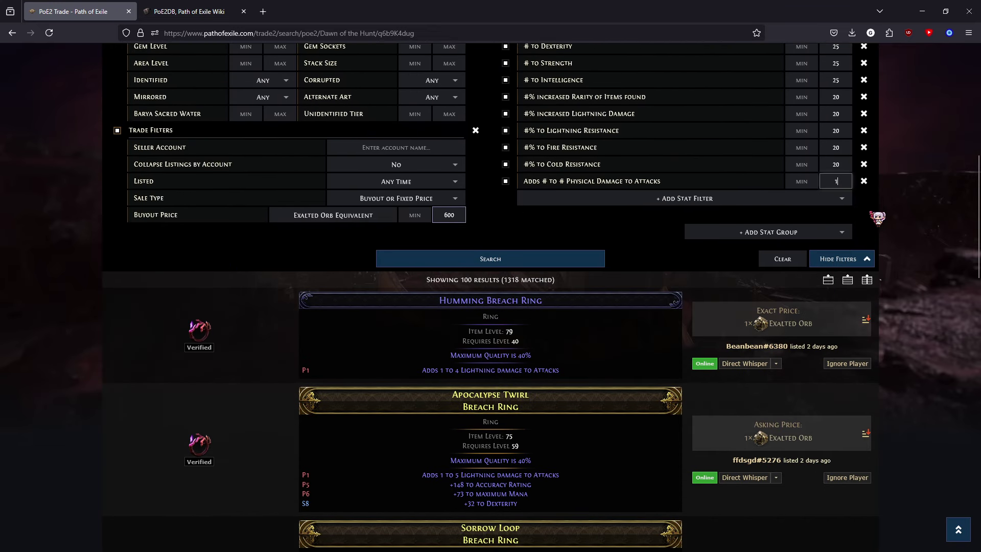
text(0)
Add Adds # to # Lightning damage to Attacks and Adds # to # Cold damage to Attacks to the Not group, each with a maximum of 10.
click(618, 199)
text(adds)
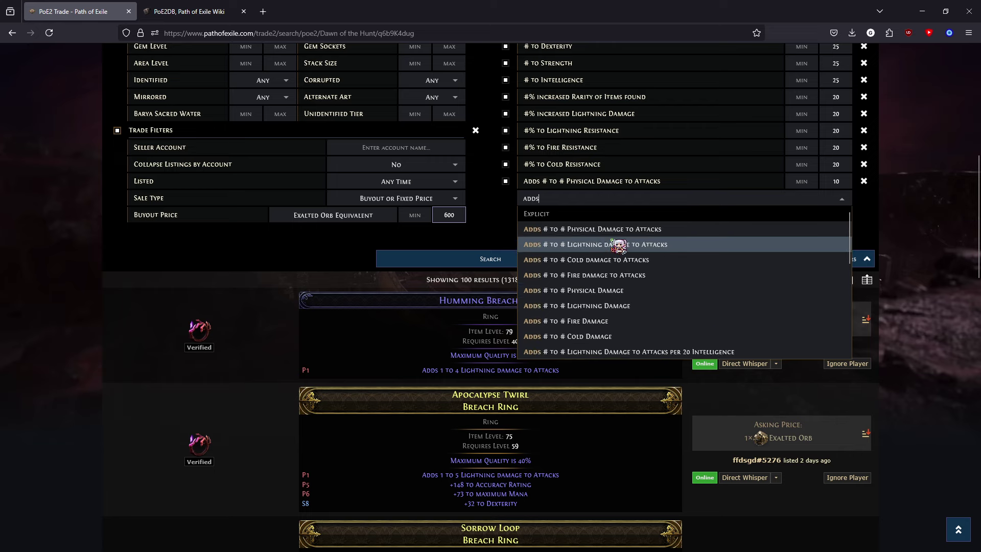
click(580, 243)
click(840, 202)
text(10)
click(637, 215)
text(adds)
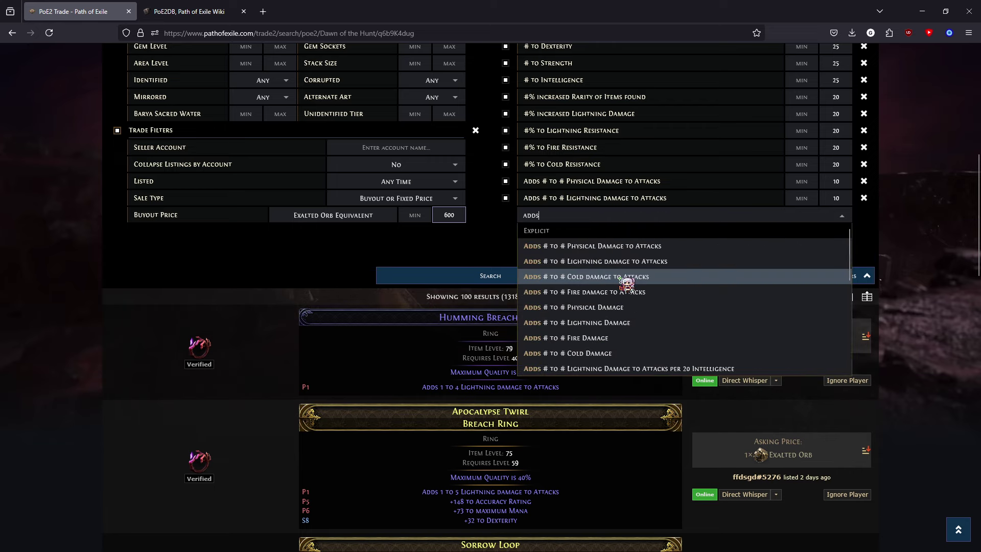
click(623, 278)
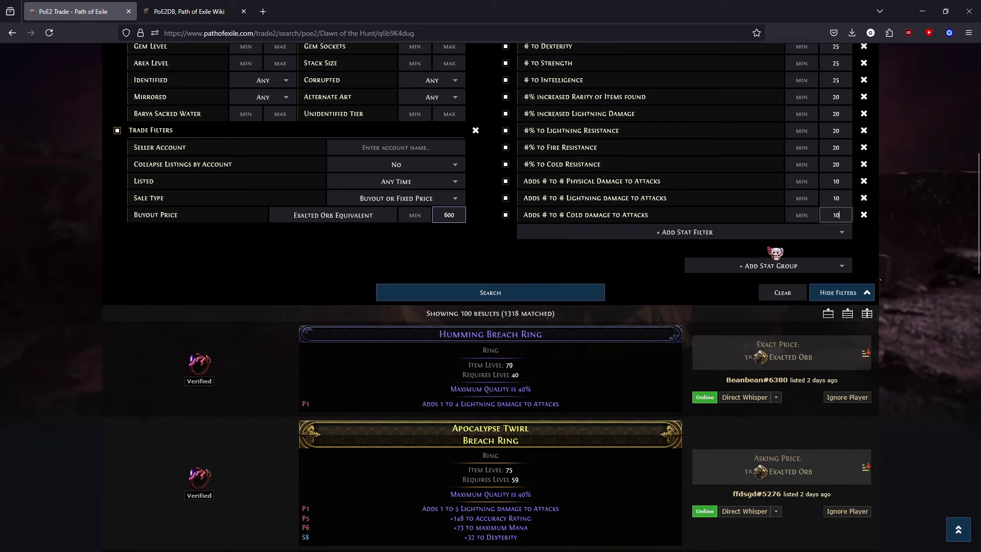
Add Adds # to # Fire damage to Attacks to the Not group with a maximum of 10.
click(689, 232)
text(adds)
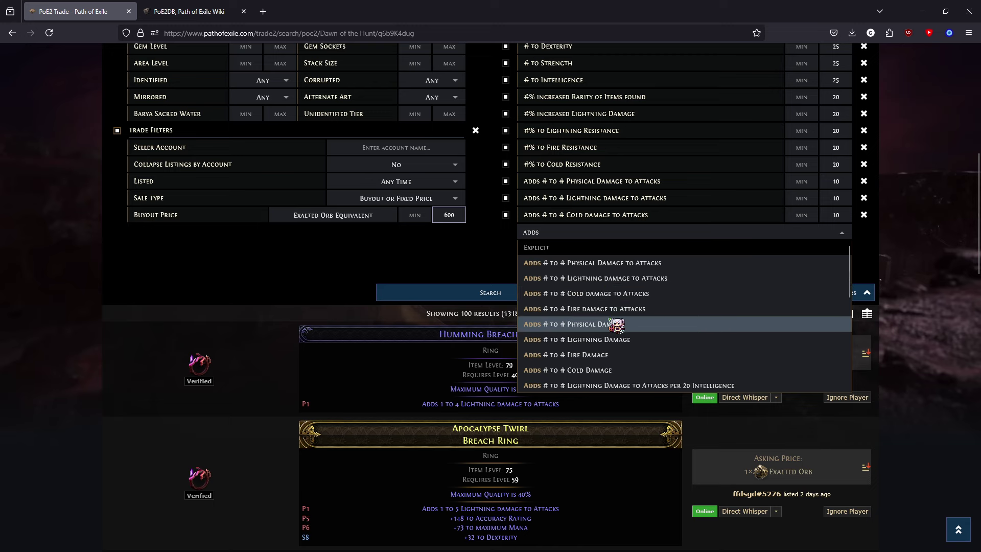
click(616, 309)
click(838, 233)
text(10)
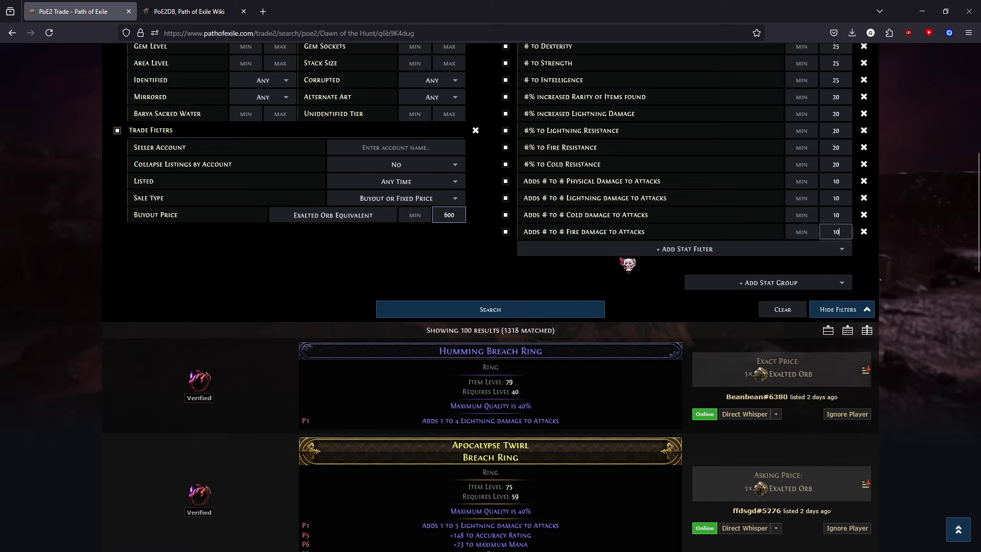
Review the flat attack damage exclusions and run the Breach Ring search with them.
scroll(736, 296, up, 3)
scroll(745, 310, up, 2)
scroll(751, 319, down, 5)
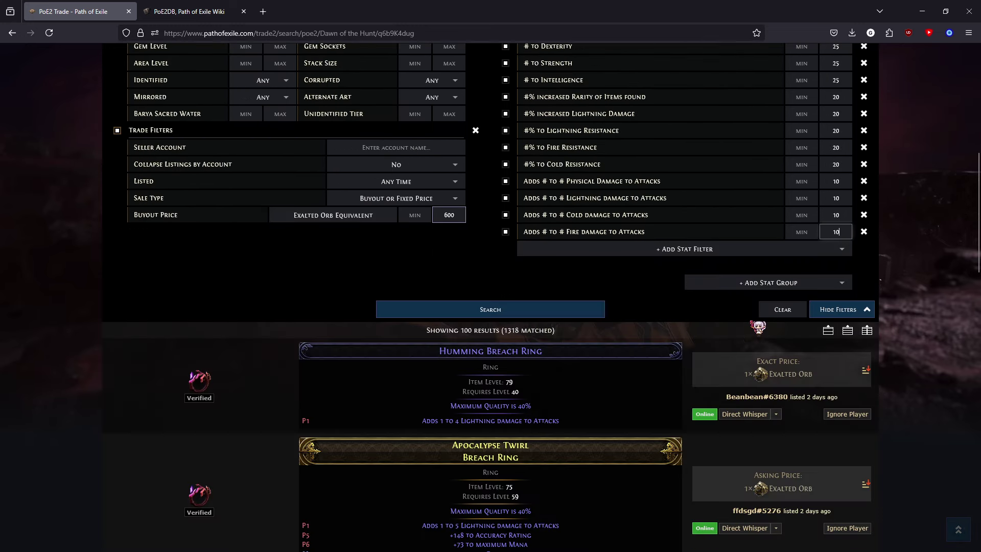
click(548, 306)
right_click(548, 307)
click(902, 333)
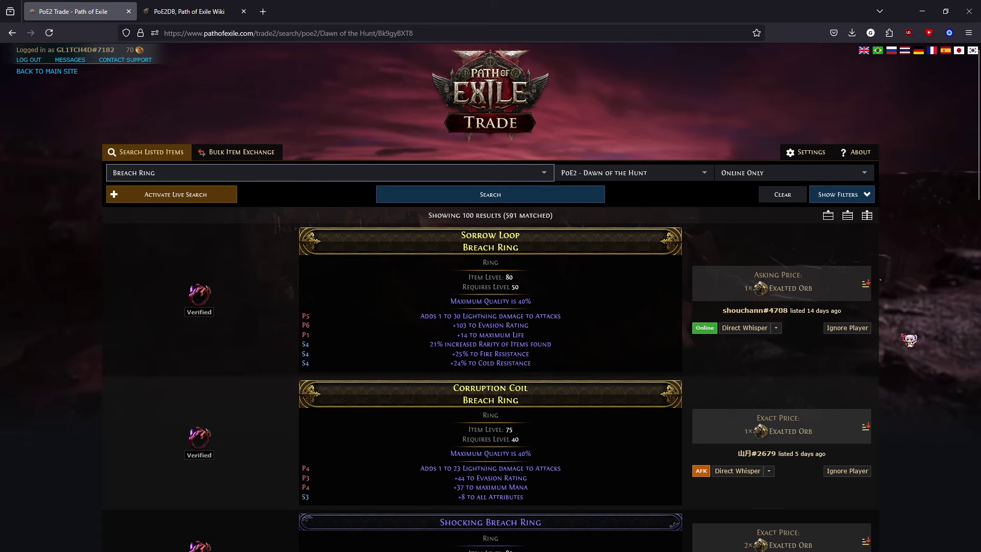
Add # to maximum Life with a maximum of 80 and # to maximum Mana with a maximum of 150 to the Not group.
click(863, 194)
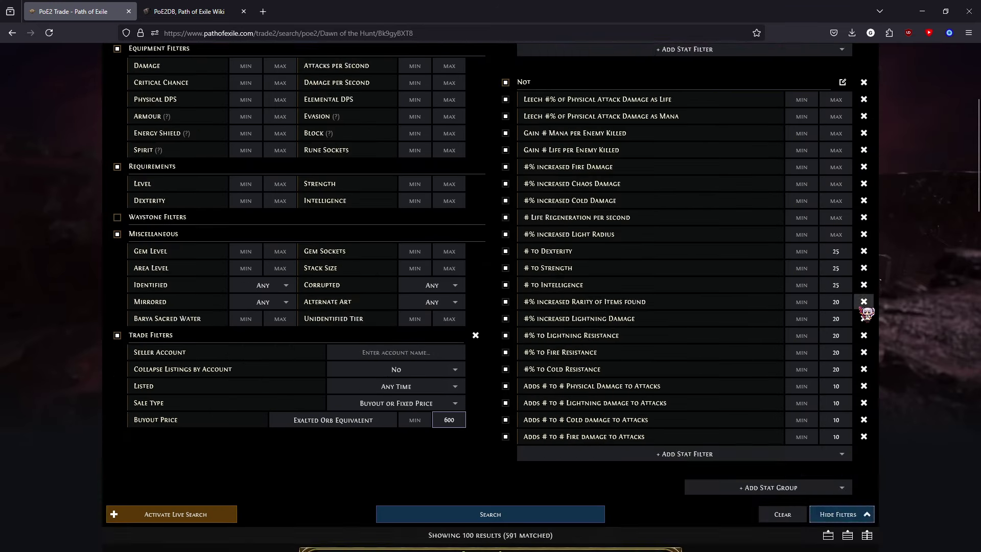
scroll(582, 347, down, 3)
click(580, 319)
text(life)
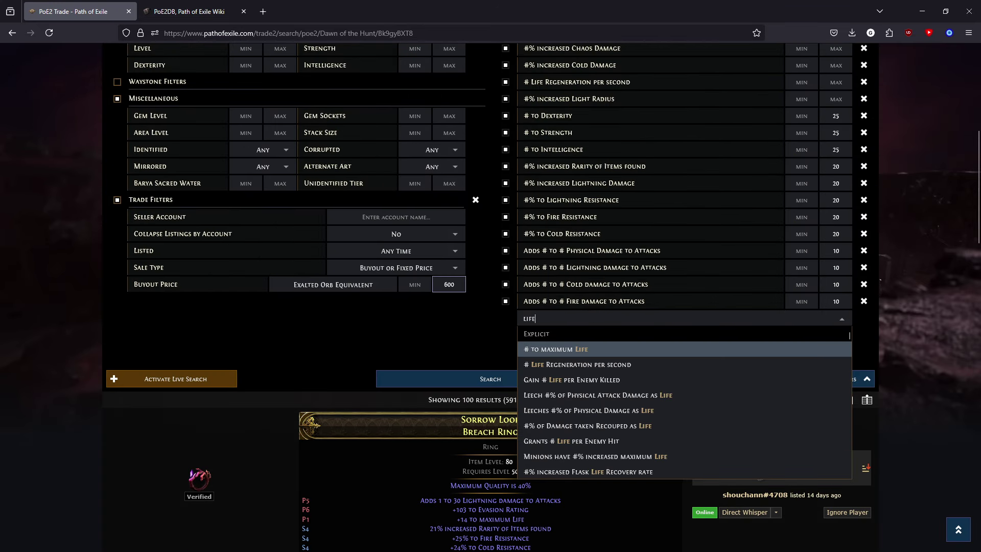
click(590, 351)
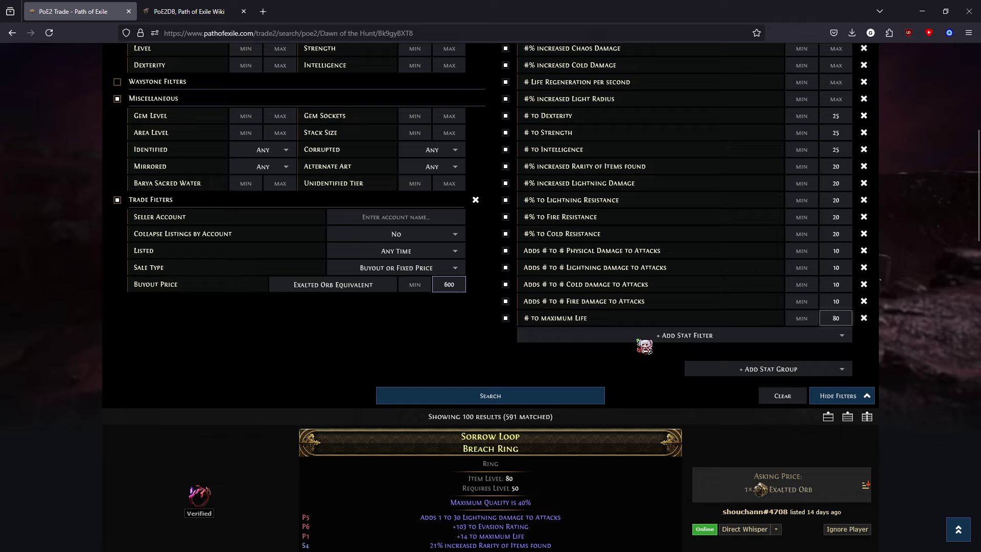
click(641, 341)
click(615, 366)
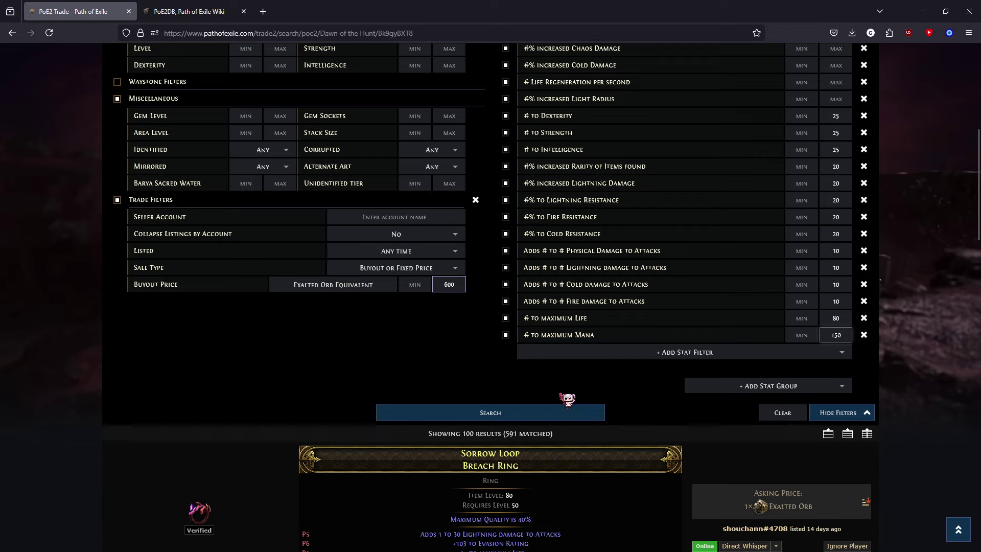
Add # to Evasion Rating with a maximum of 150 and # to Accuracy Rating with a maximum of 400 to the Not group.
click(588, 356)
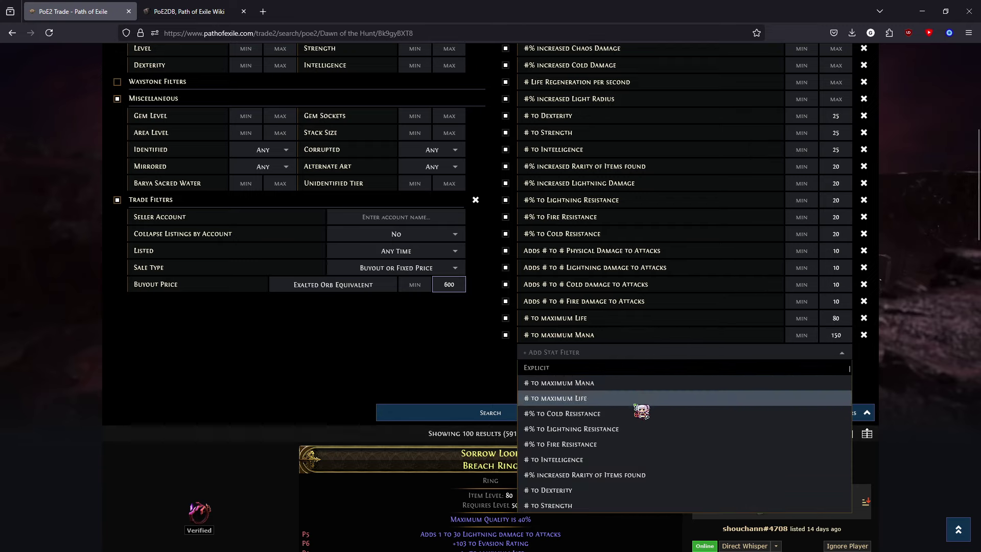
text(evasi)
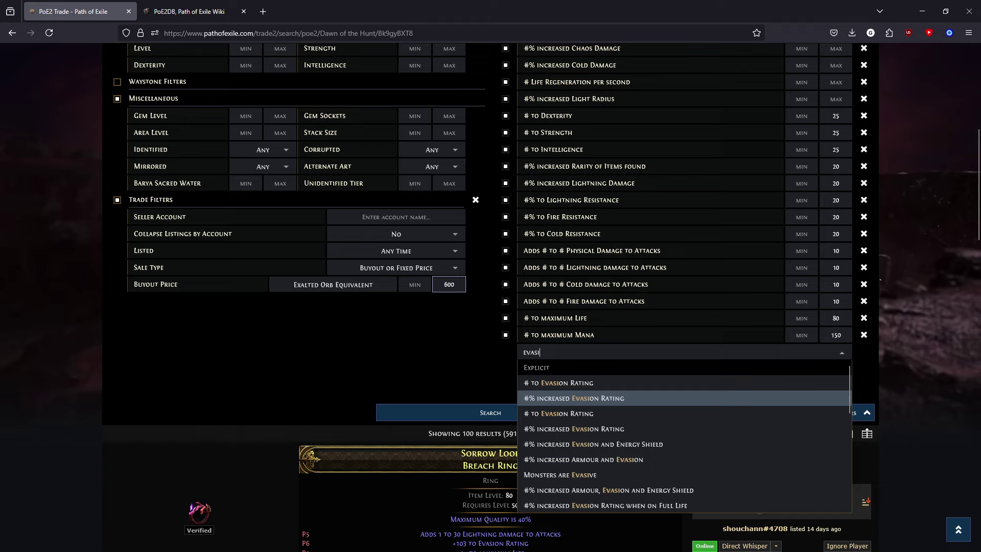
click(620, 384)
click(835, 352)
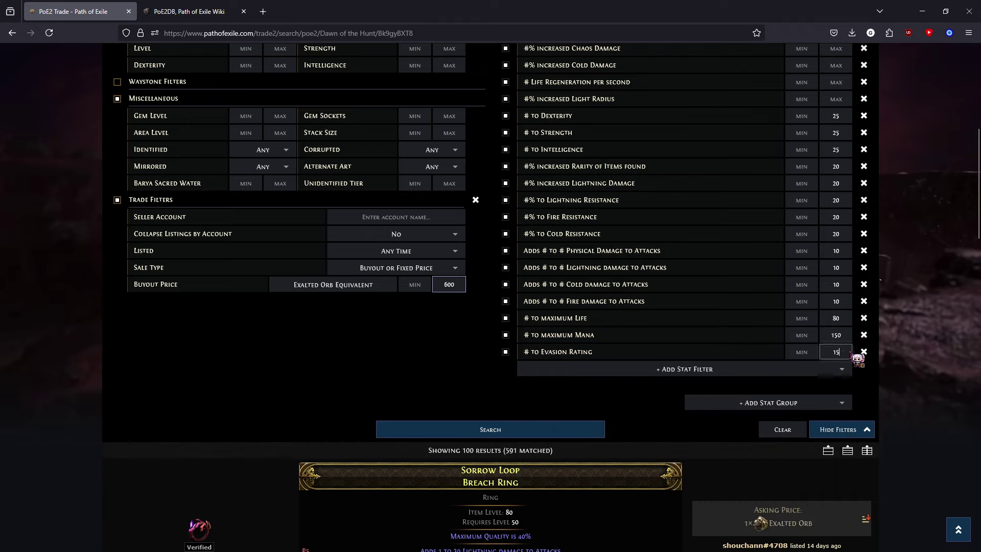
click(720, 369)
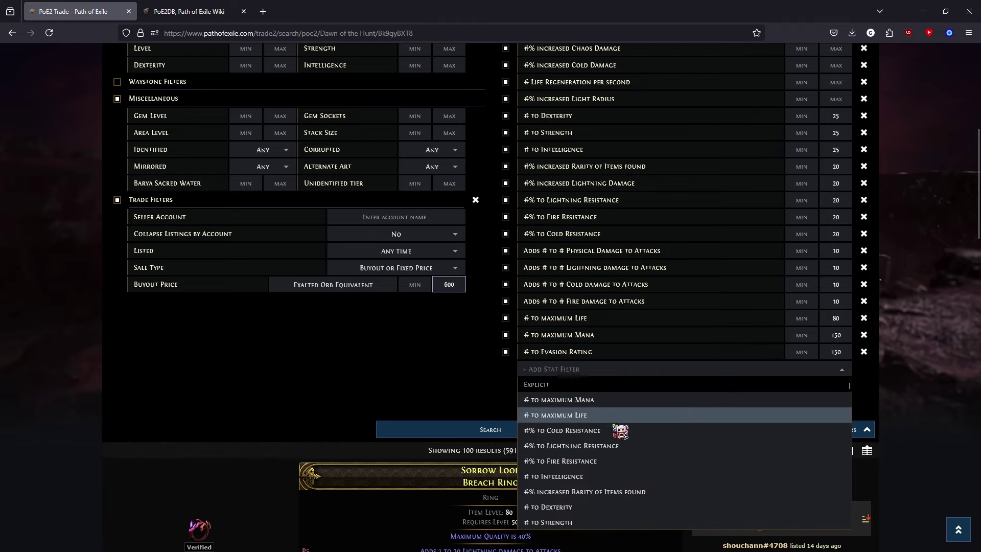
text(acc)
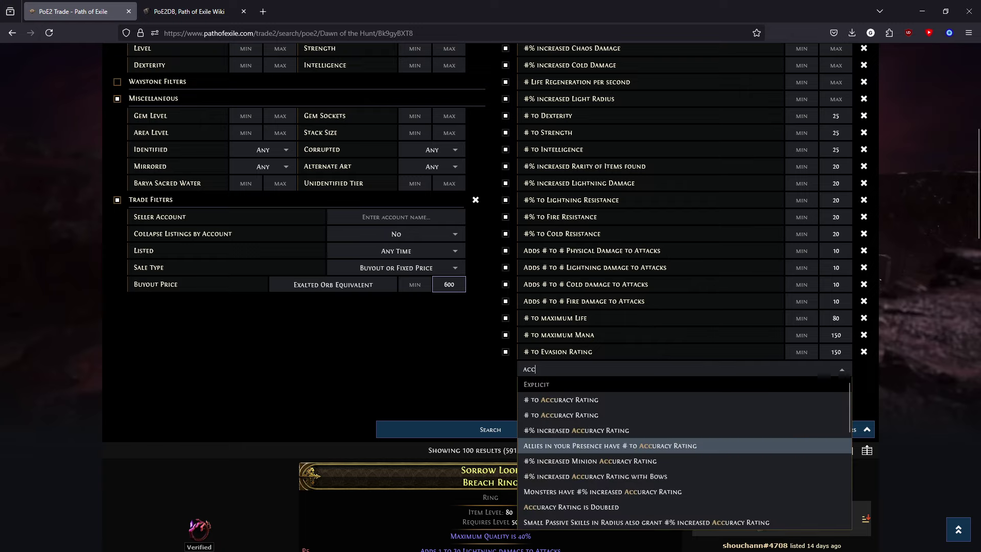
click(569, 403)
click(838, 369)
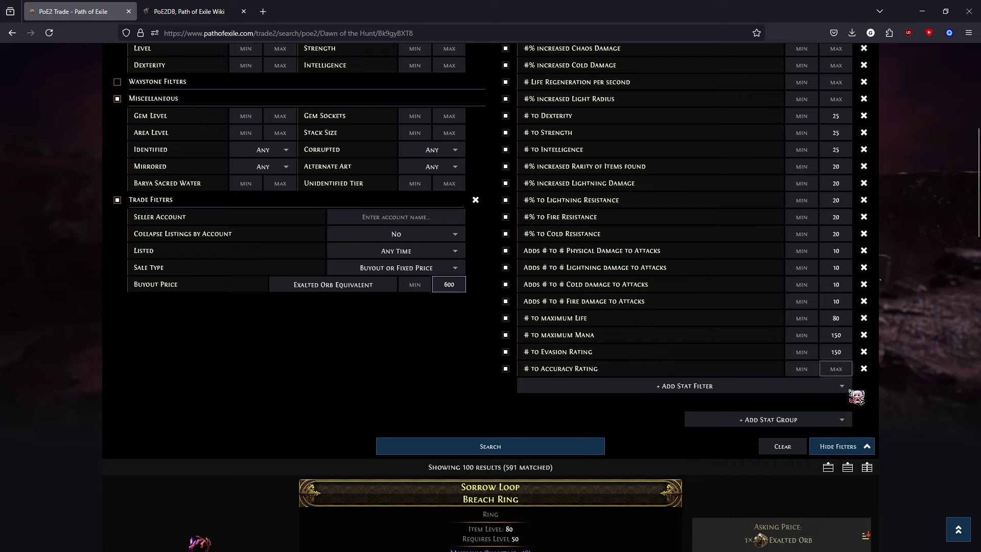
text(400)
Run the Breach Ring search with the life, mana, evasion and accuracy exclusions included.
scroll(705, 332, up, 3)
scroll(638, 307, down, 5)
click(548, 311)
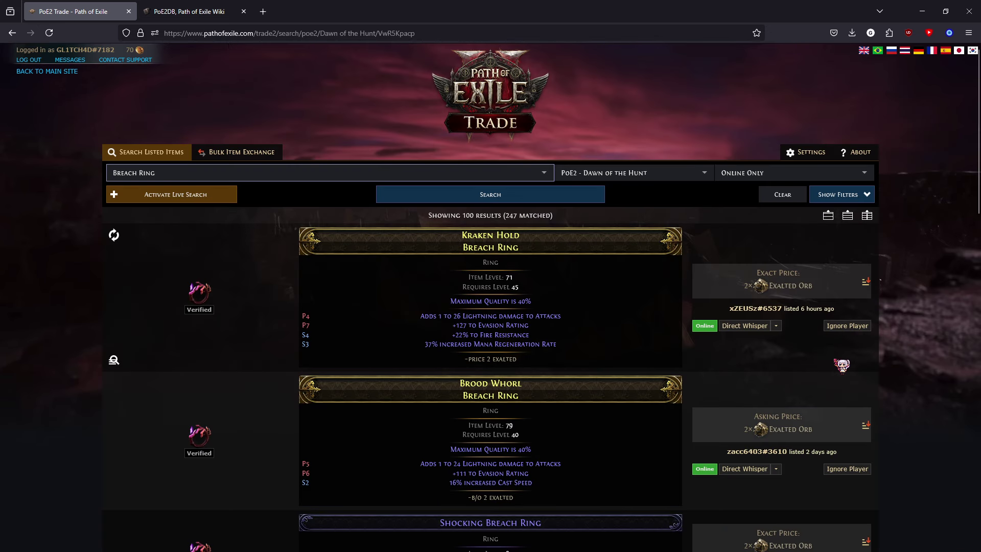
Examine the narrowed Breach Ring listings, comparing their modifiers, tiers and prices.
scroll(490, 296, down, 5)
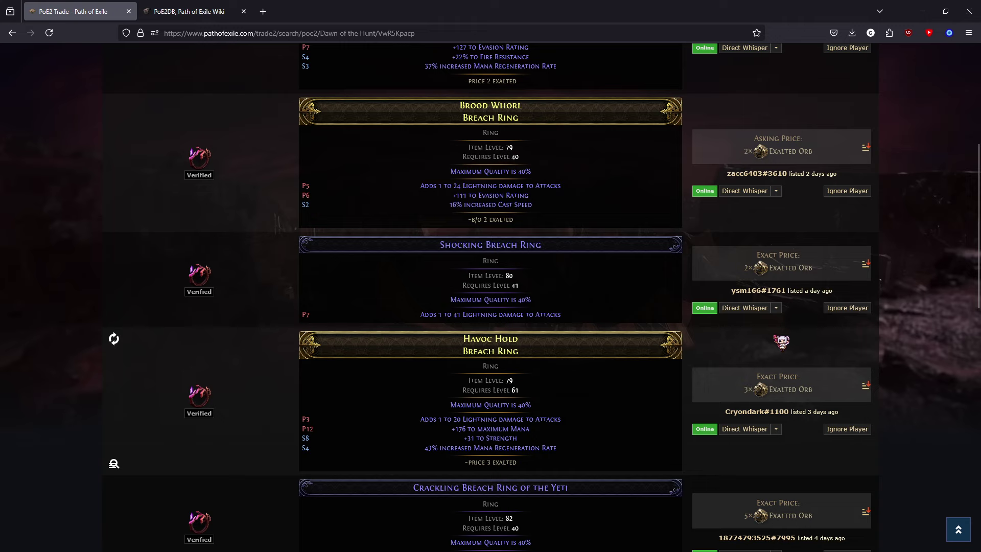
scroll(791, 362, up, 1)
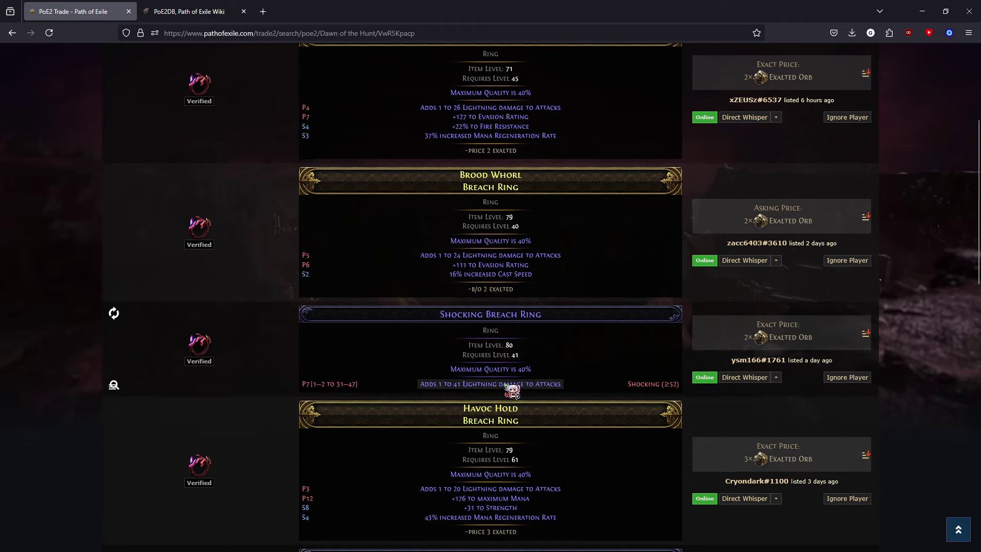
scroll(600, 154, up, 1)
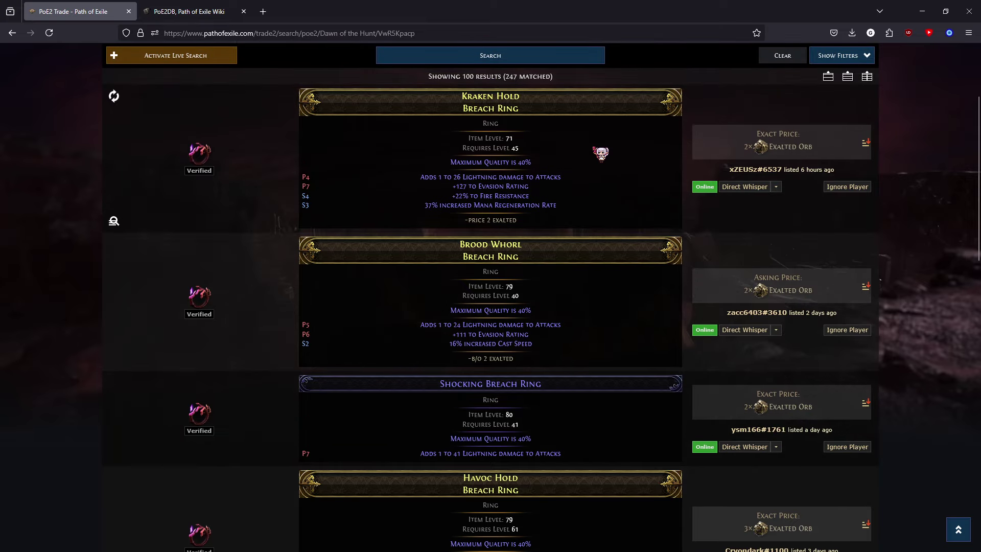
scroll(604, 282, down, 3)
scroll(616, 401, down, 2)
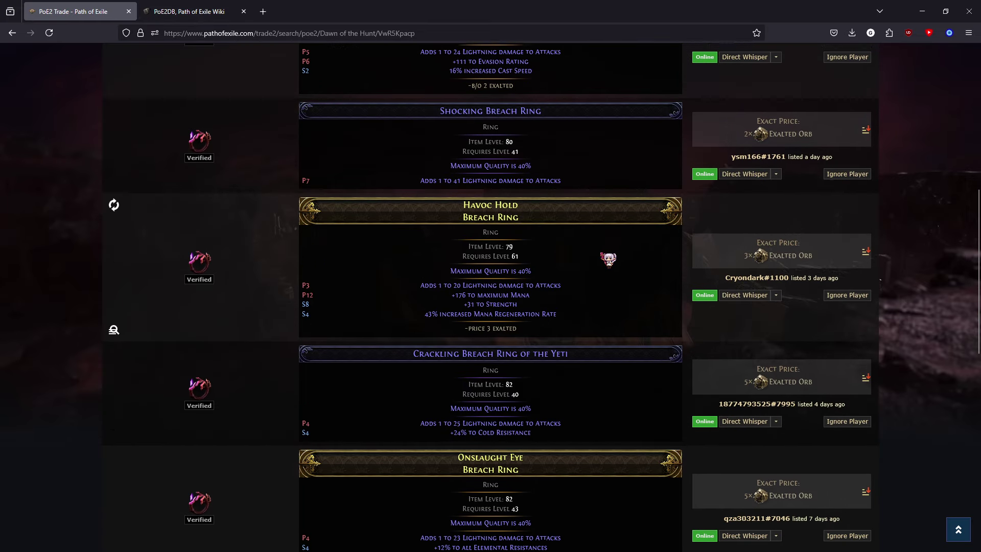
scroll(574, 352, up, 3)
scroll(605, 290, down, 2)
scroll(606, 289, down, 2)
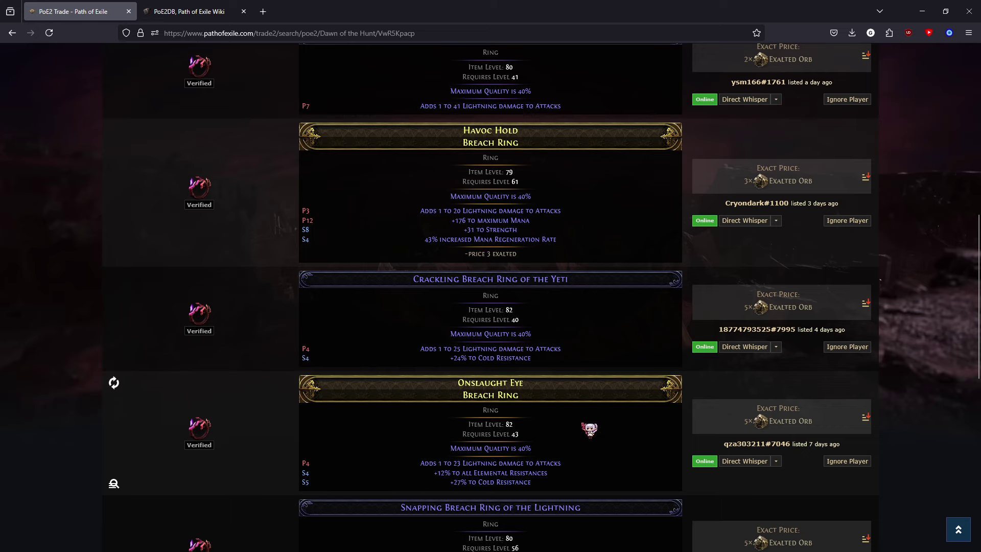
scroll(589, 430, down, 5)
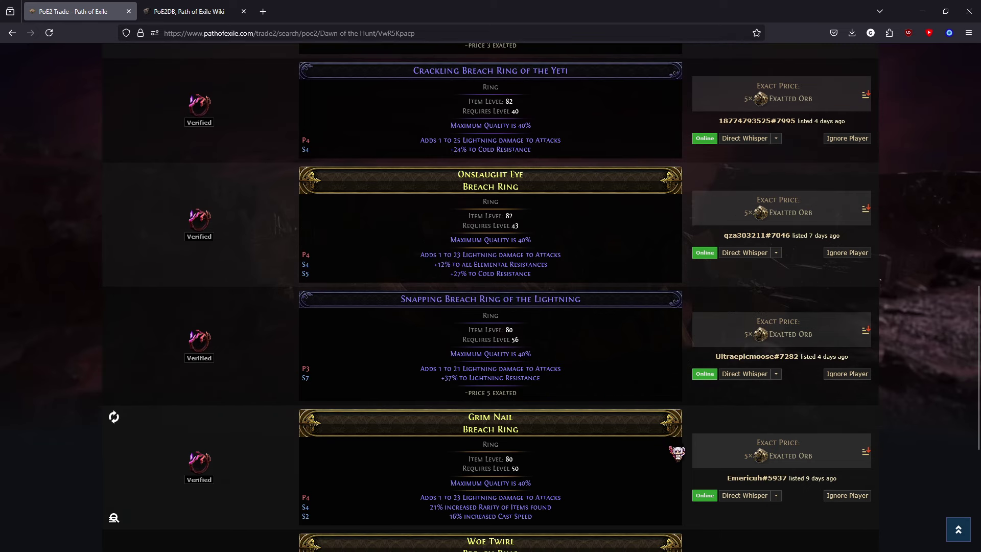
Review the full Not group and check the Breach Ring listings against it, paying attention to their Evasion Rating modifiers.
scroll(678, 453, up, 15)
click(912, 193)
scroll(805, 293, down, 3)
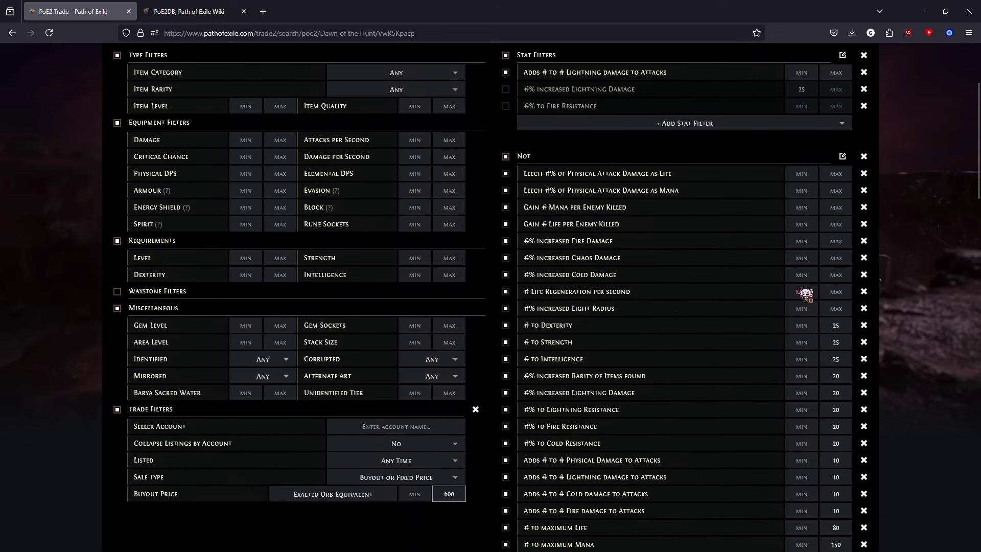
scroll(682, 167, down, 2)
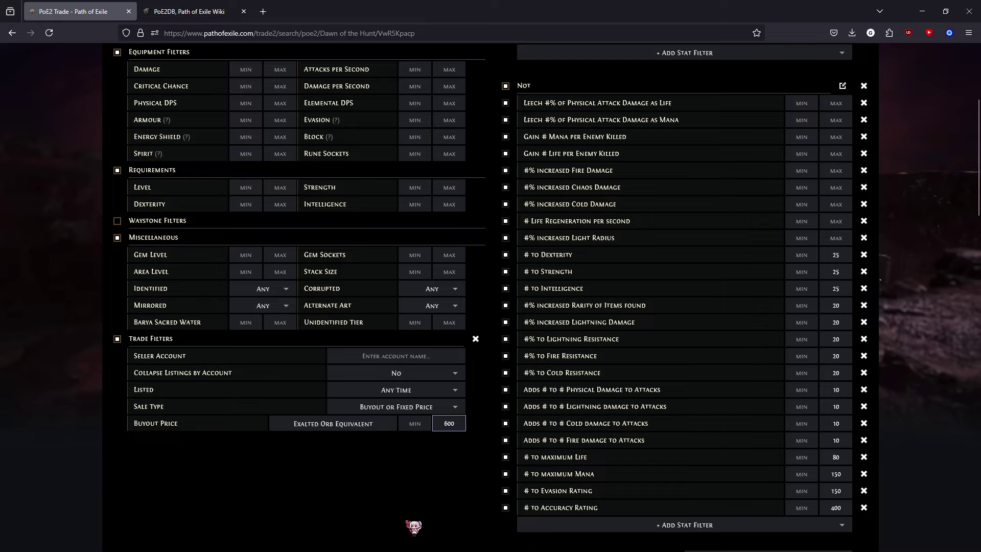
scroll(303, 524, down, 20)
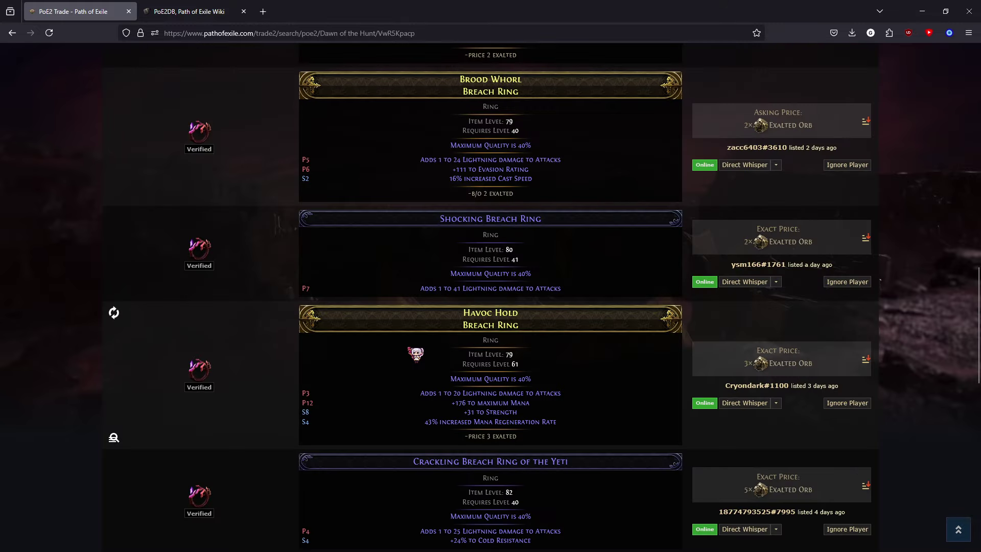
scroll(595, 453, down, 10)
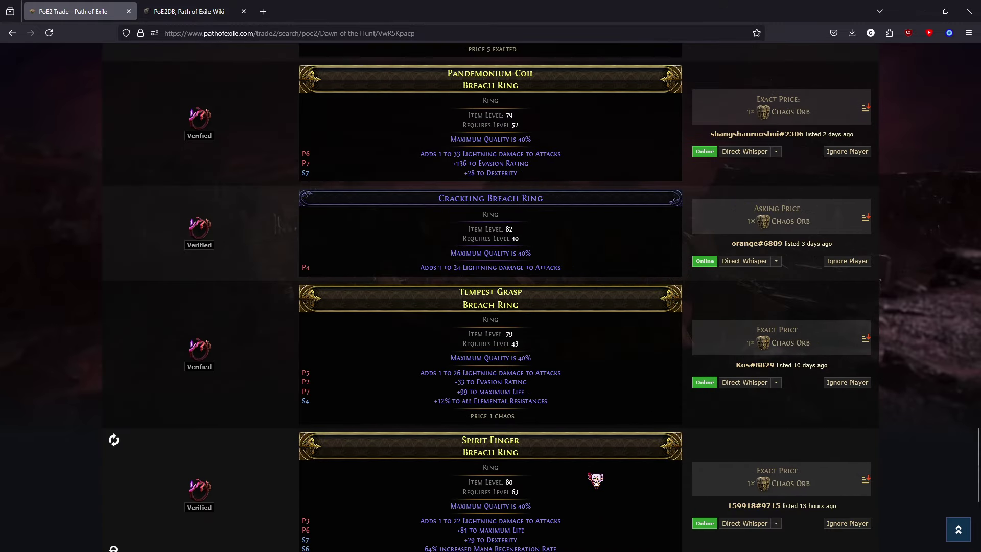
scroll(797, 309, up, 20)
scroll(812, 314, down, 15)
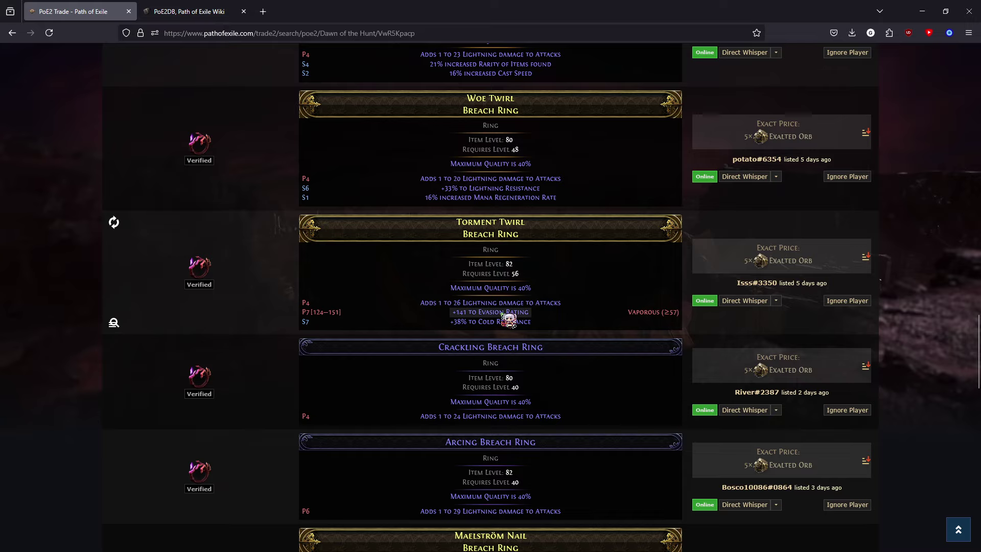
scroll(551, 457, down, 4)
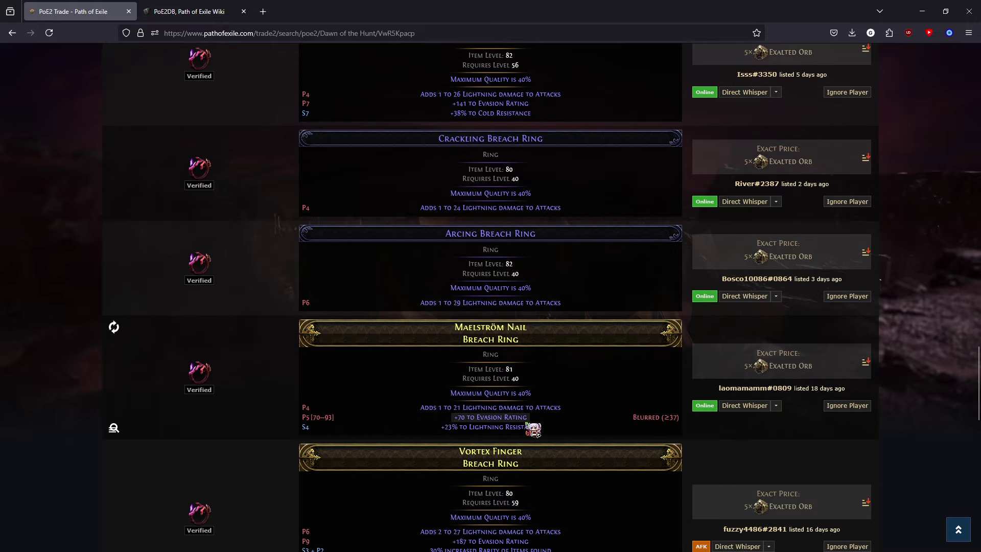
Clear the maximum of # to Evasion Rating in the Not group so that any amount is excluded.
scroll(530, 428, up, 15)
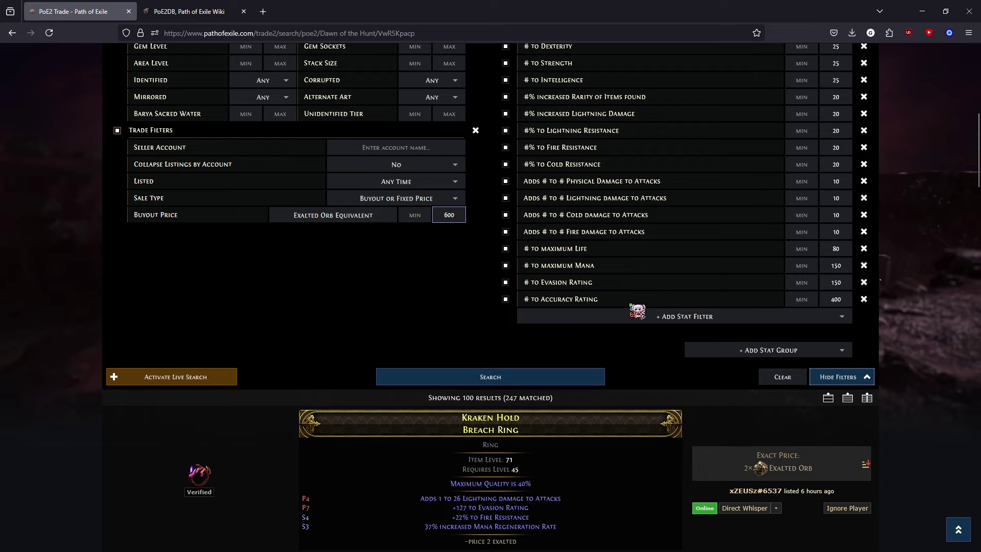
click(629, 284)
click(613, 338)
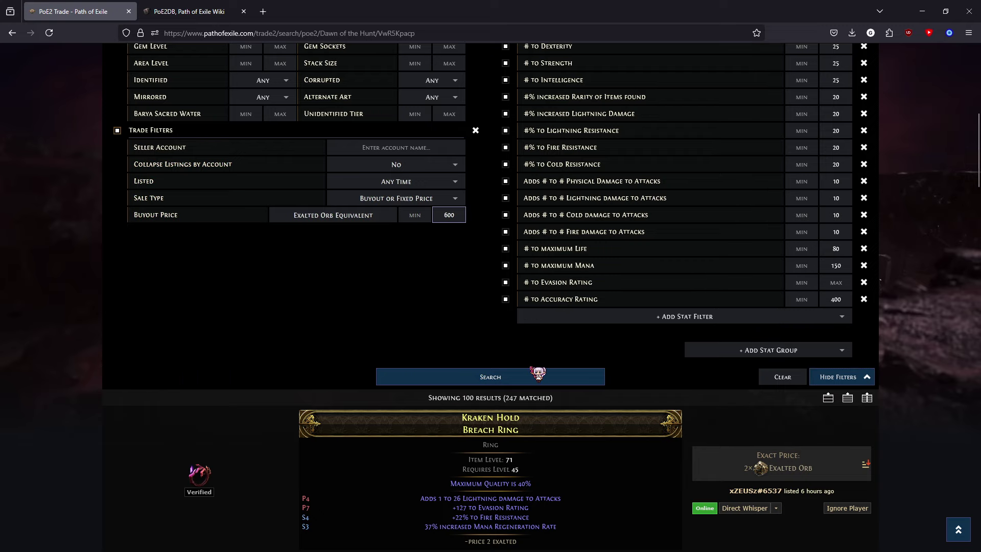
Run the Breach Ring search with any Evasion Rating excluded and check the alternative # to Evasion Rating variants offered for the Not group.
click(541, 375)
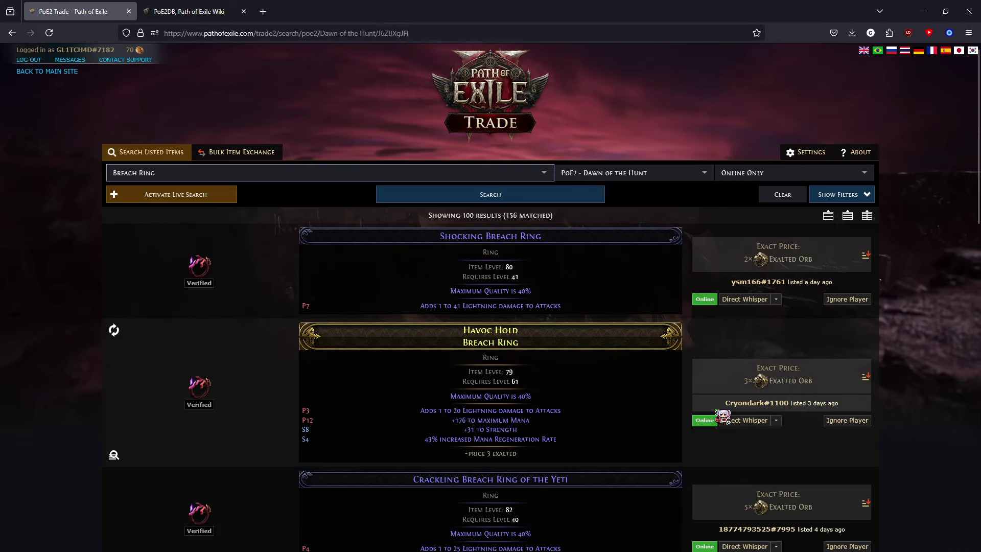
click(865, 198)
scroll(735, 378, down, 5)
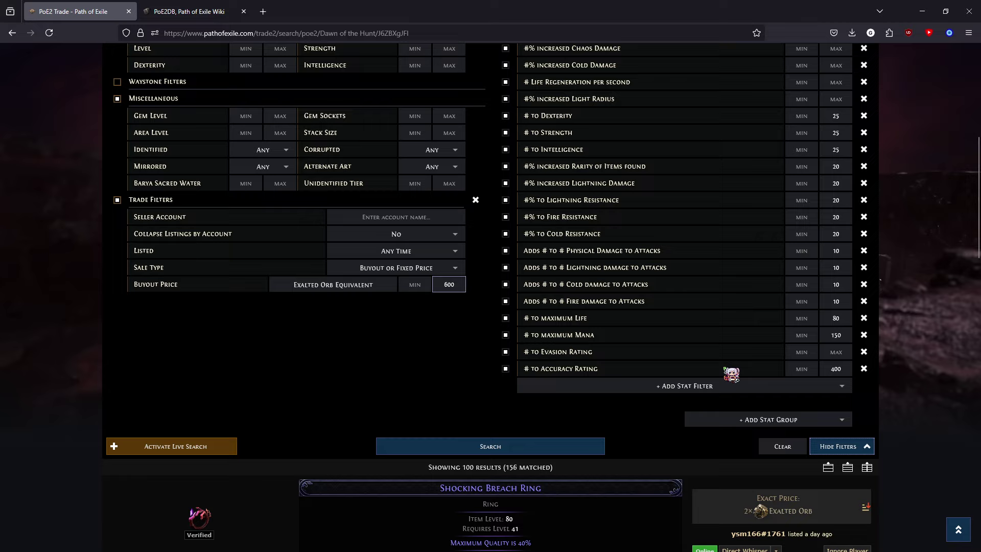
click(609, 358)
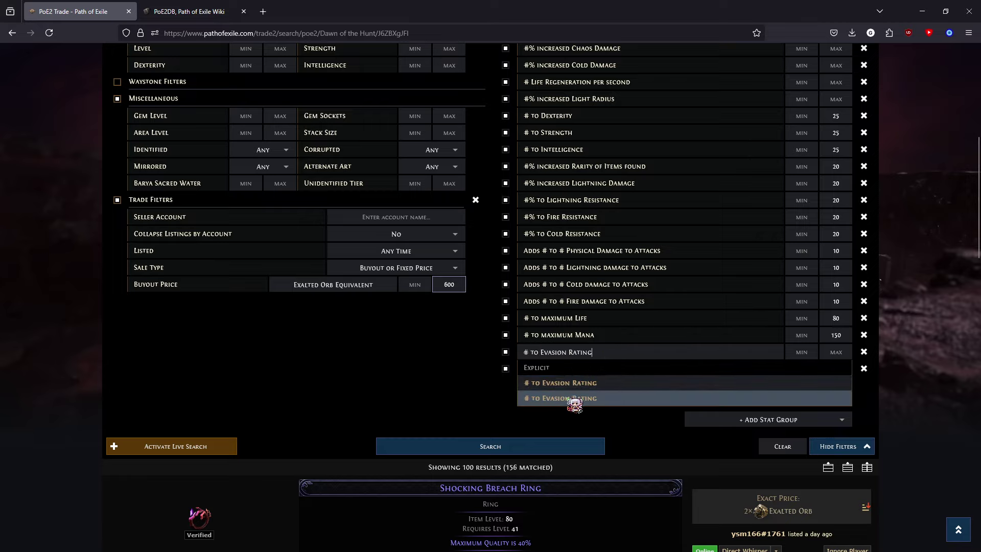
click(356, 391)
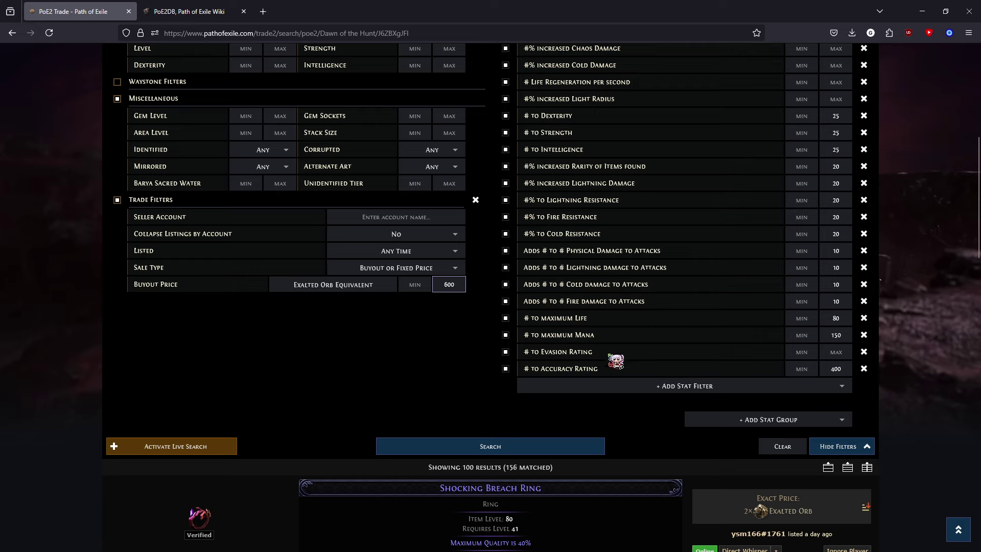
Rerun the Breach Ring search and skim through the returned listings.
scroll(674, 366, down, 4)
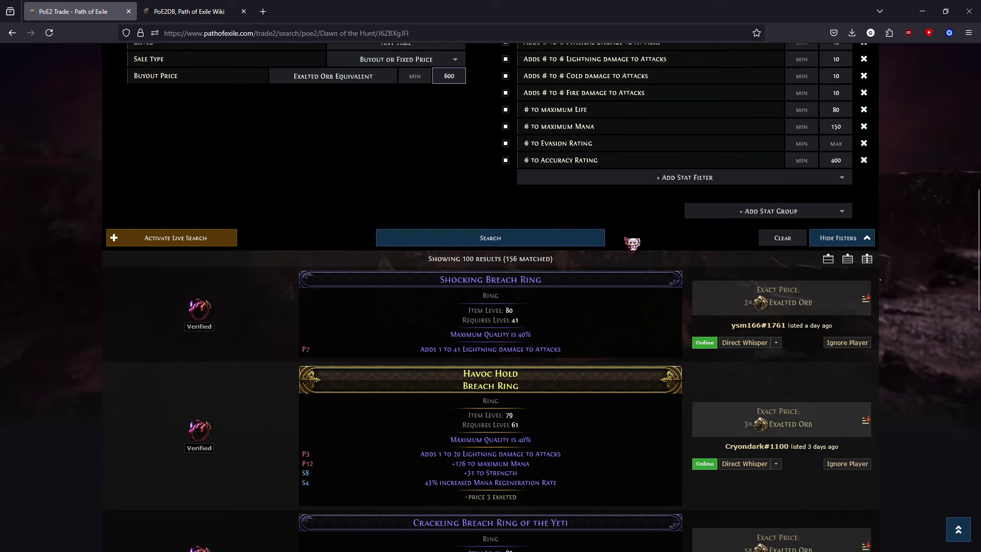
click(480, 241)
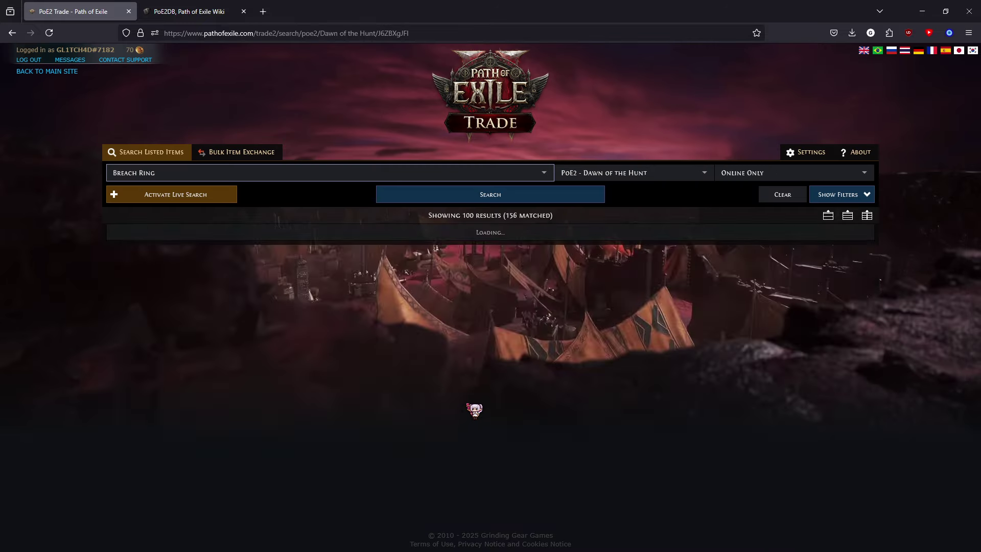
scroll(634, 297, down, 15)
scroll(663, 381, up, 15)
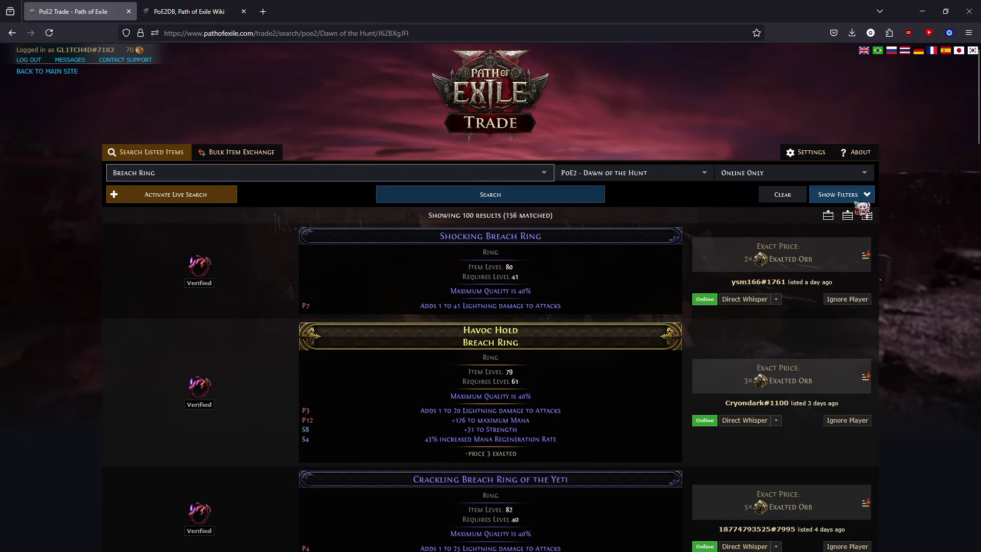
Add #% increased Cast Speed to the Not group and run the Breach Ring search again.
click(858, 203)
scroll(606, 324, down, 10)
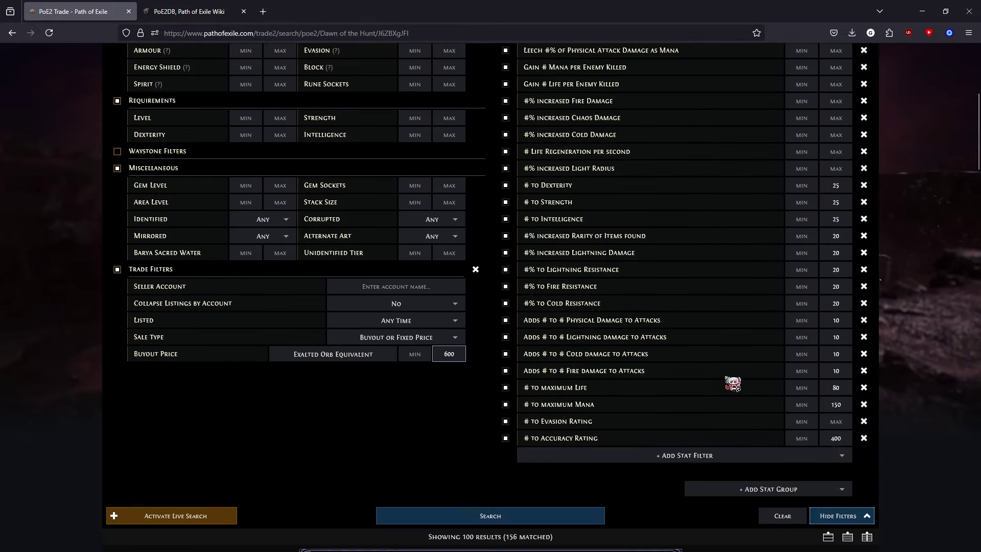
click(648, 458)
text(cast)
click(573, 317)
scroll(523, 412, down, 3)
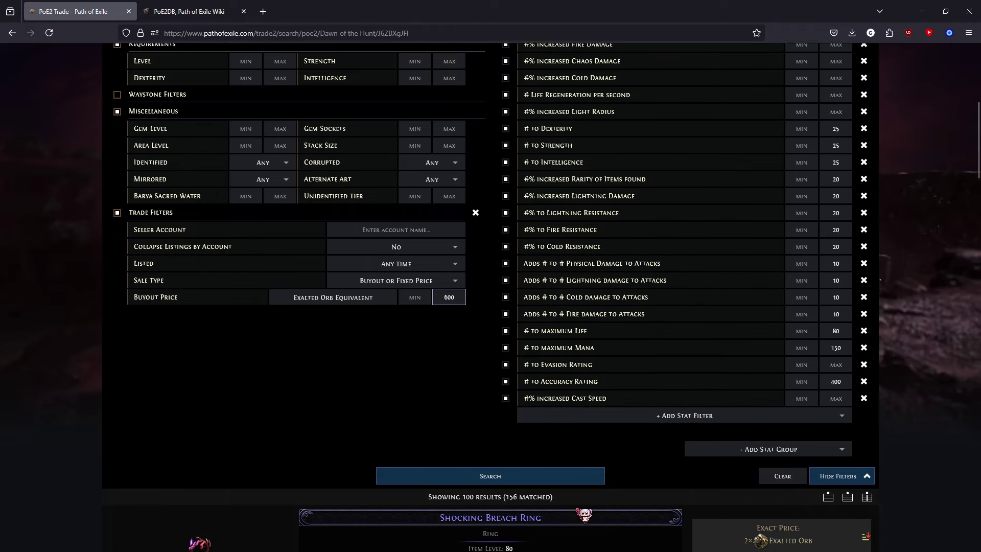
click(583, 395)
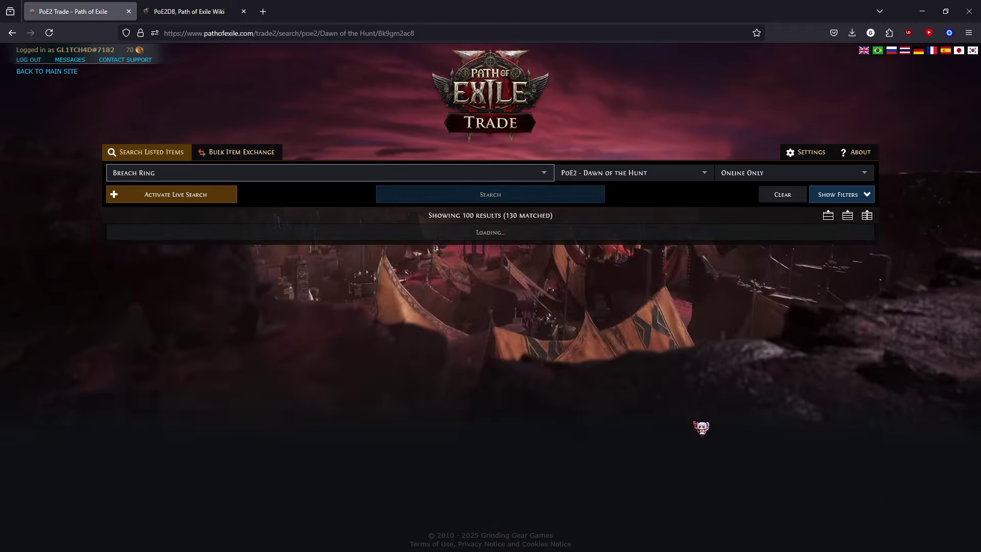
Browse the Breach Ring listings and sort them by price from highest to lowest.
scroll(515, 248, down, 20)
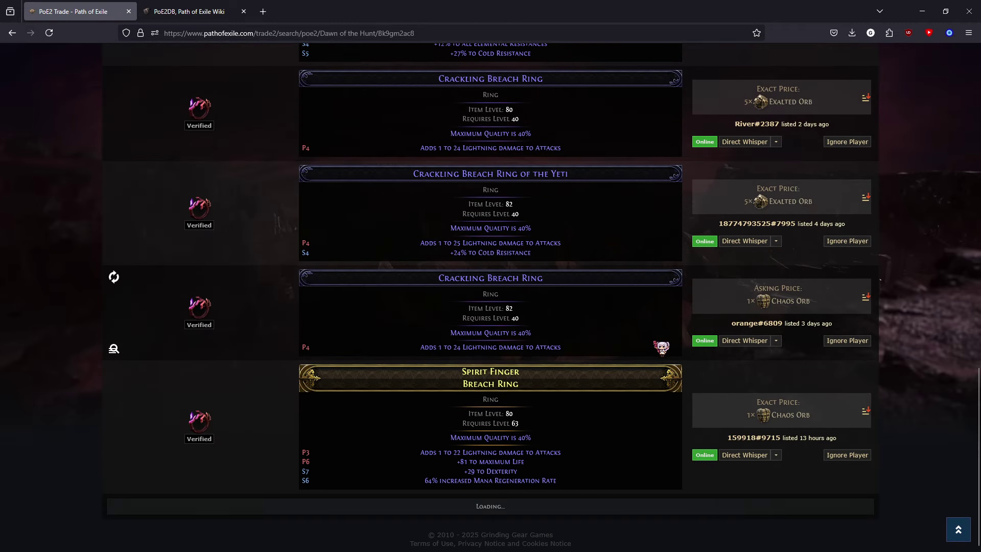
scroll(745, 396, down, 20)
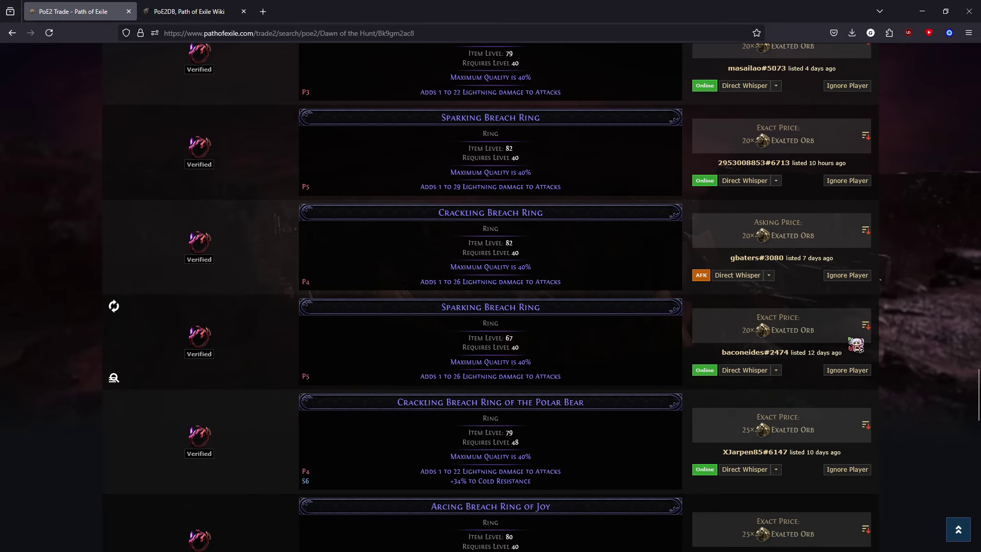
click(866, 326)
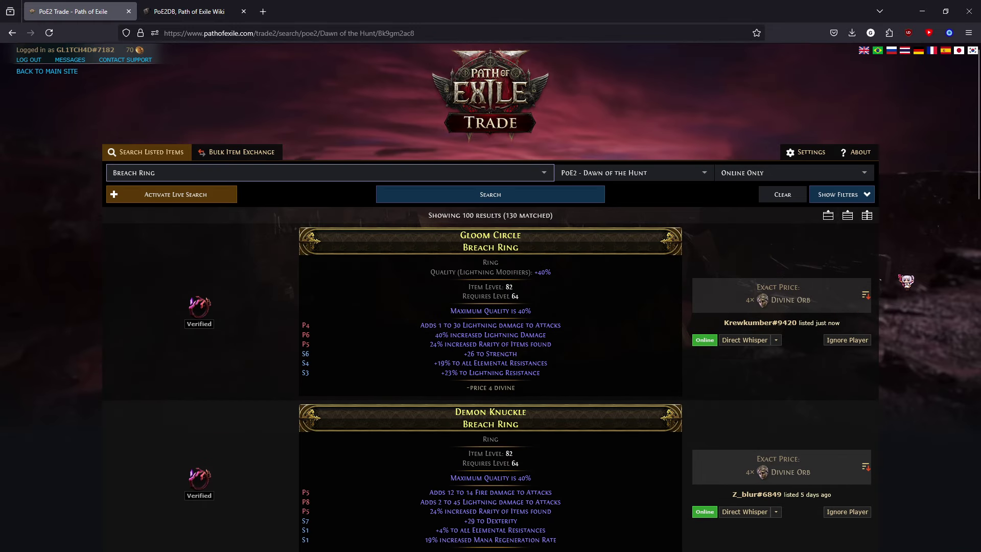
Review the buyout price limit, stat filters and Not group, and compare them with the modifiers of the most expensive Breach Ring listings.
click(841, 195)
scroll(421, 387, down, 5)
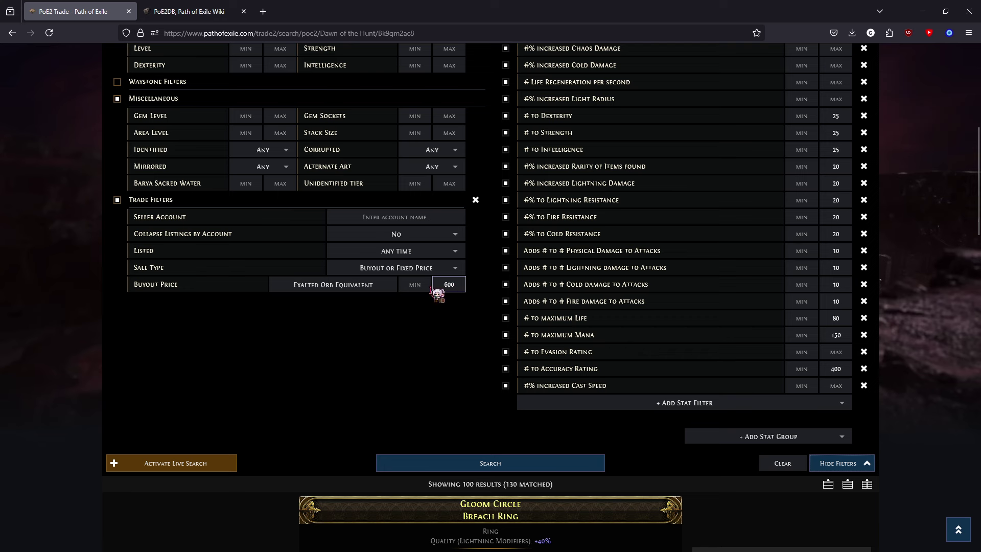
scroll(605, 375, down, 5)
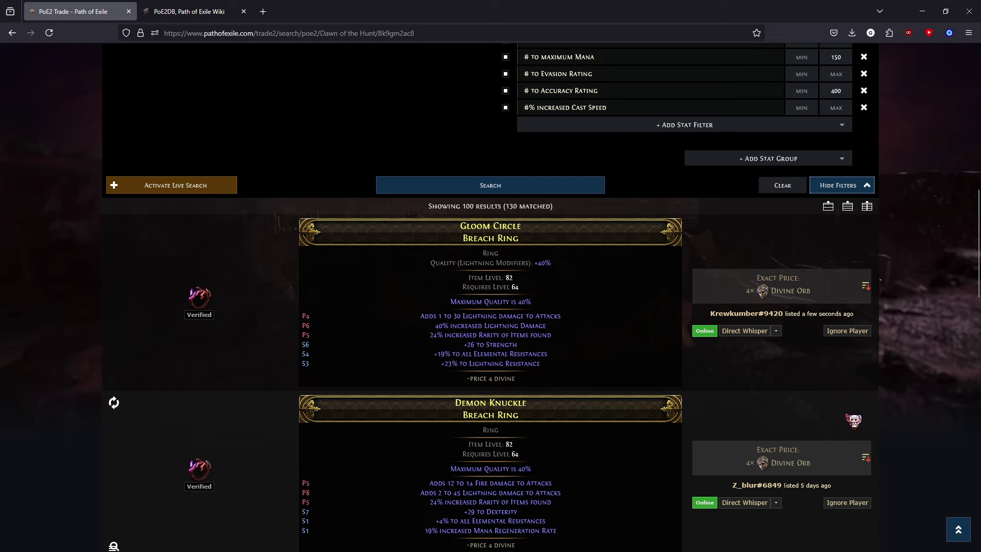
scroll(934, 398, up, 10)
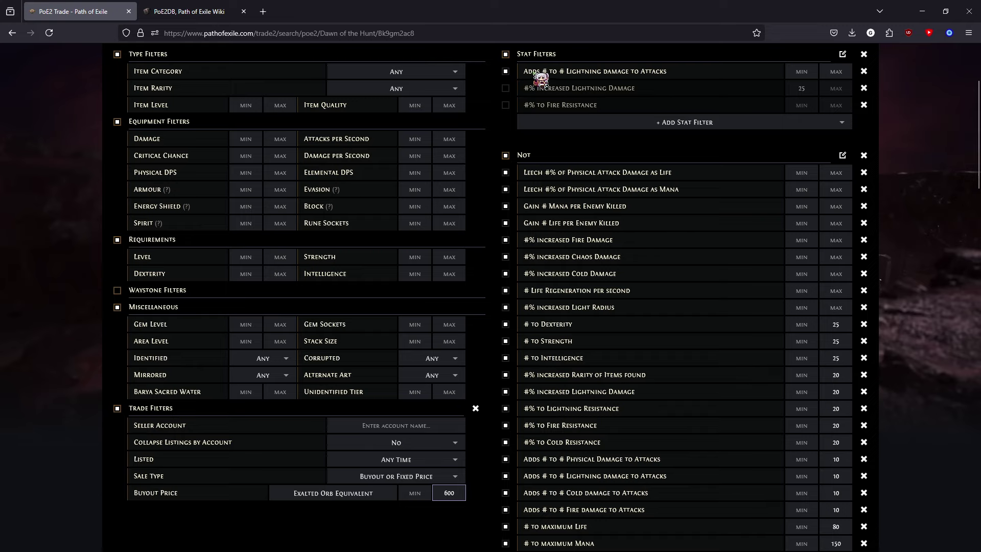
scroll(637, 96, down, 3)
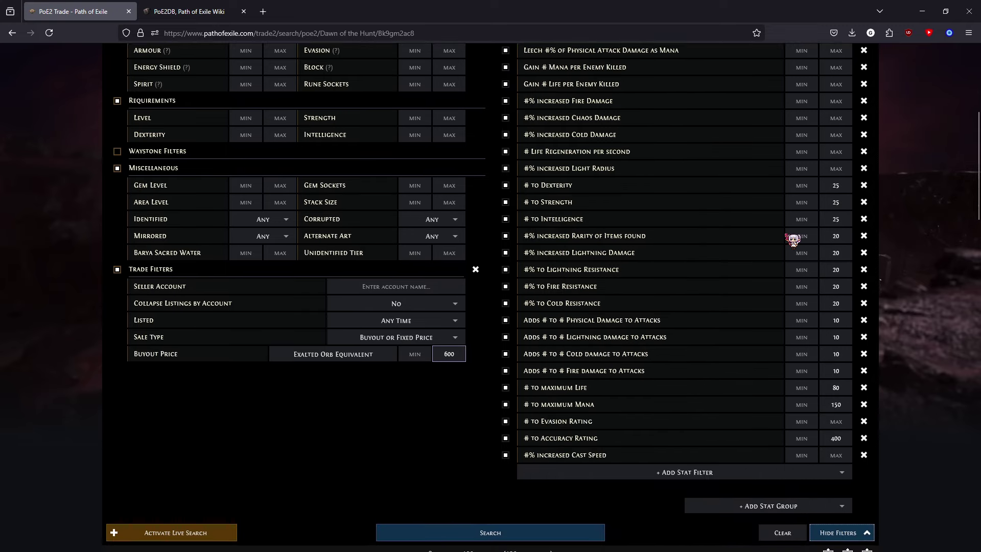
scroll(786, 233, down, 15)
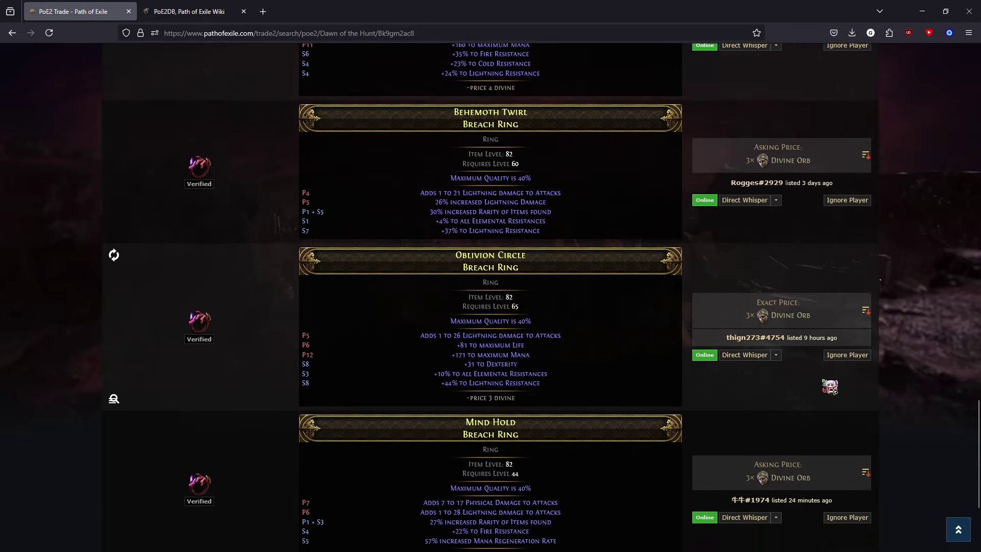
scroll(808, 386, up, 2)
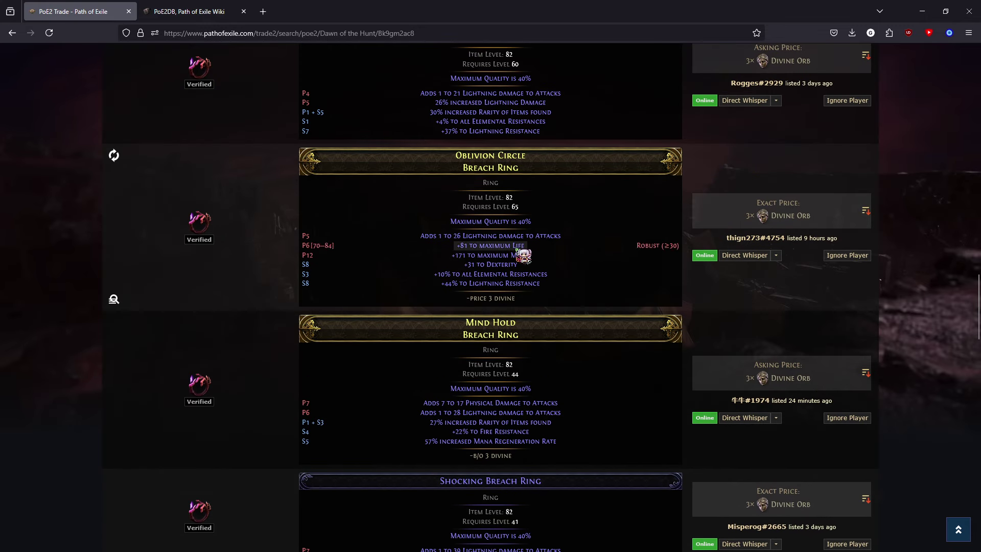
scroll(546, 207, up, 4)
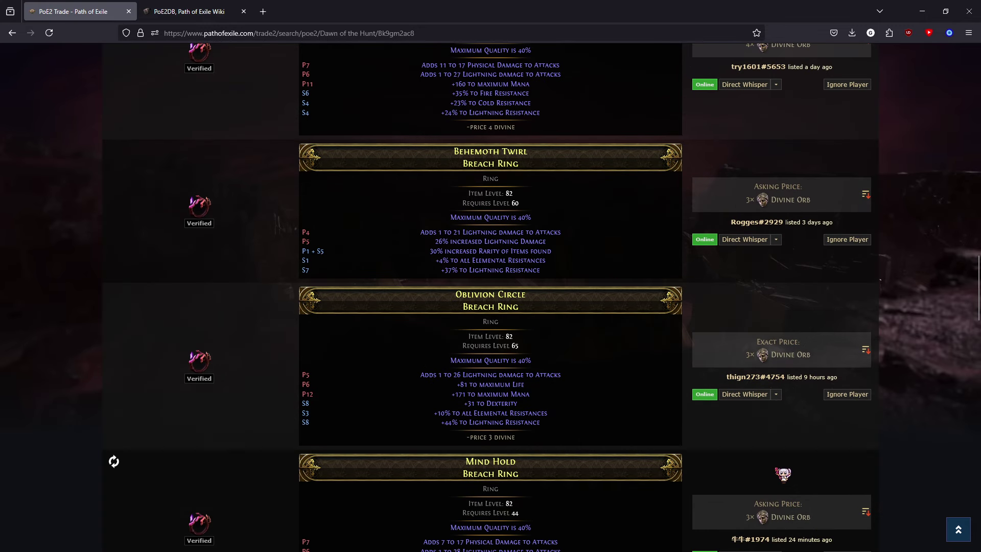
scroll(549, 331, up, 20)
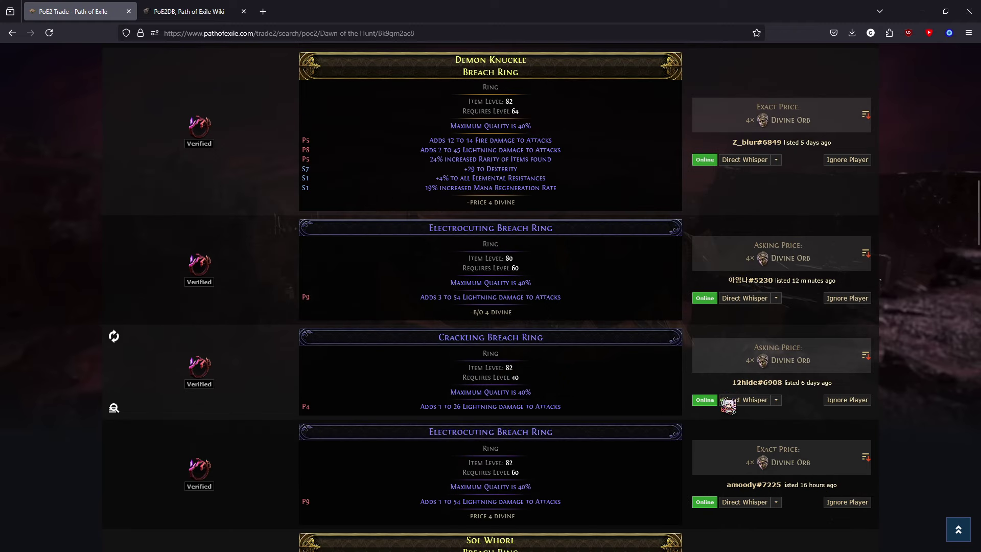
scroll(807, 442, down, 4)
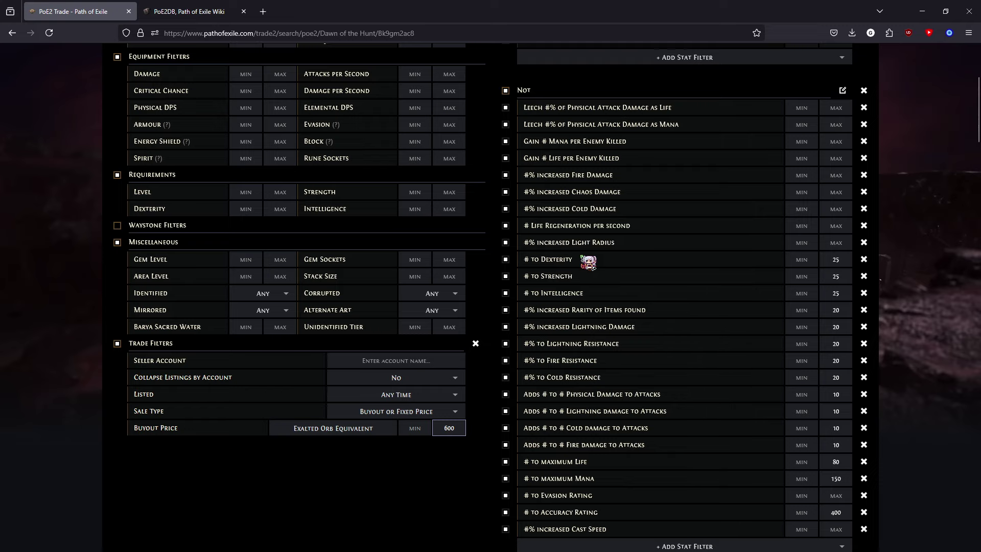
Disable the whole Not group and add a Count stat group to the search.
click(505, 90)
click(767, 127)
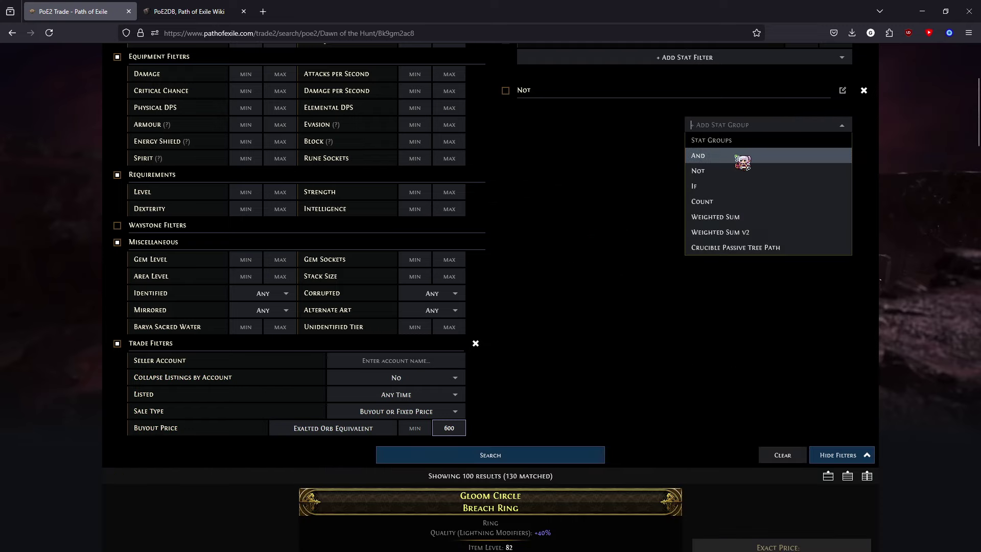
click(758, 201)
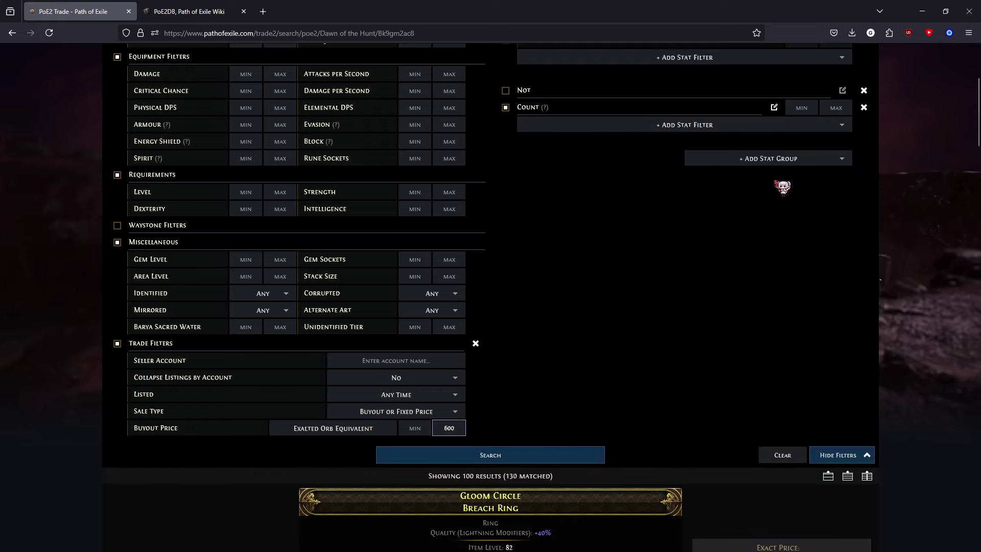
scroll(782, 187, up, 3)
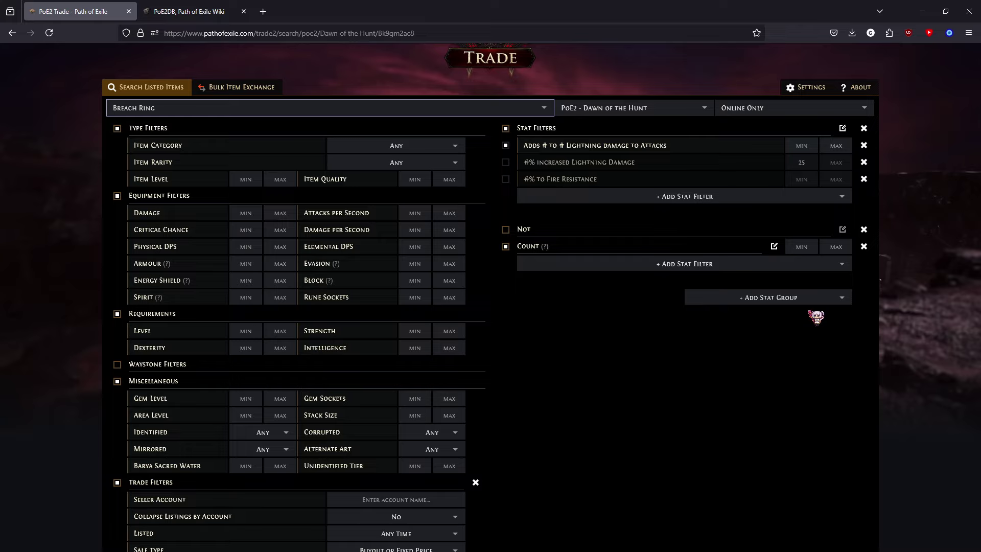
scroll(816, 317, down, 5)
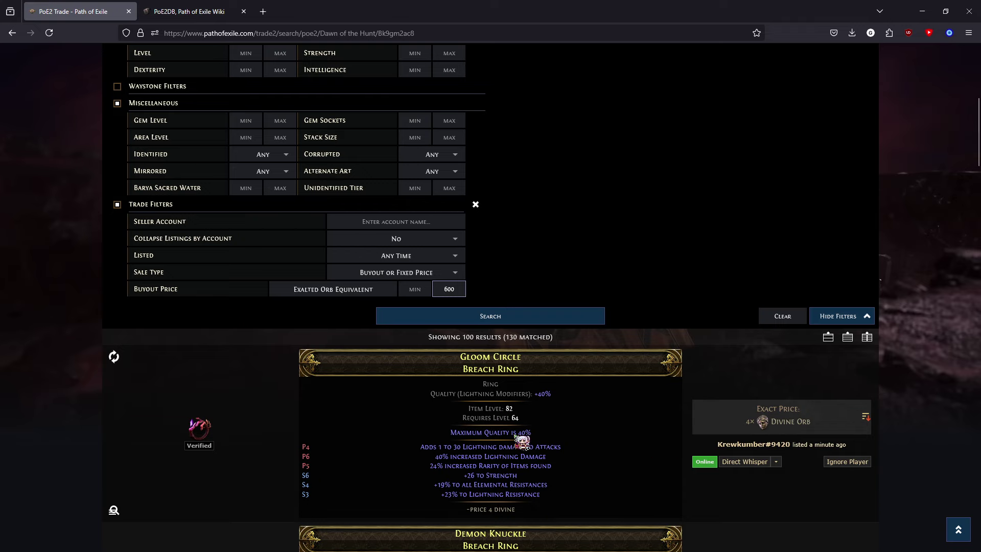
scroll(736, 431, up, 5)
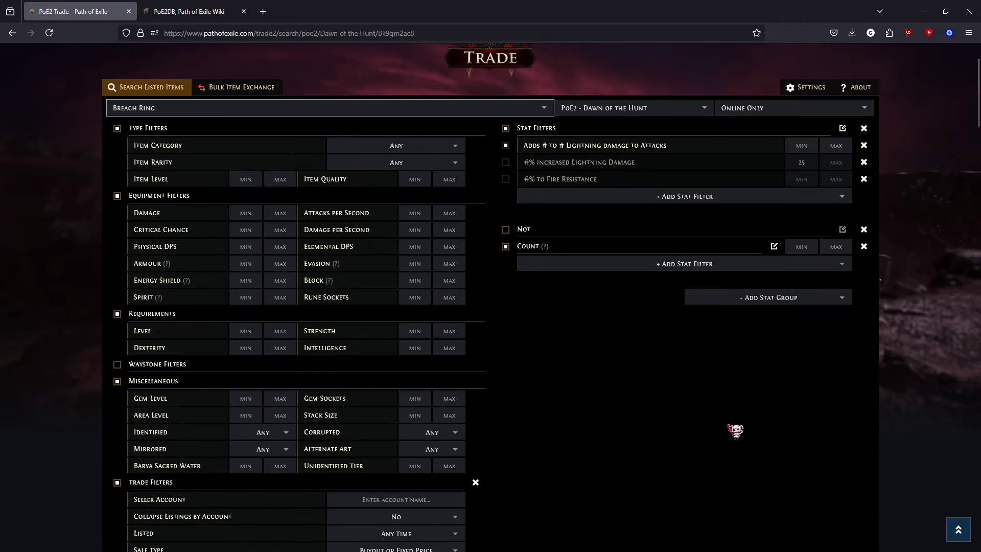
Add the Physical, Lightning, Cold and Fire variants of "Adds # to # Damage to Attacks" to the Count group and set its minimum to 2.
click(802, 247)
click(639, 265)
text(adds)
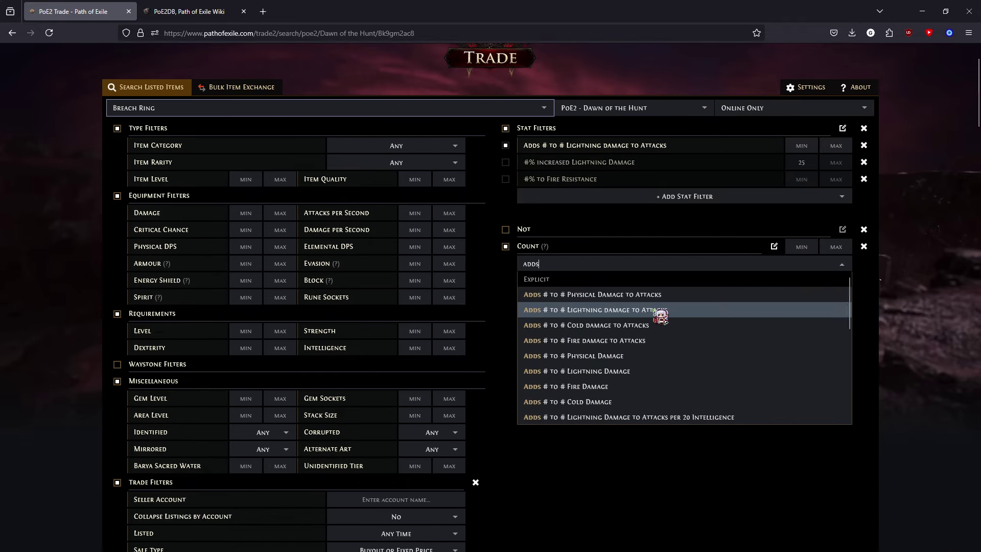
click(610, 300)
text(adds)
click(631, 341)
text(adds)
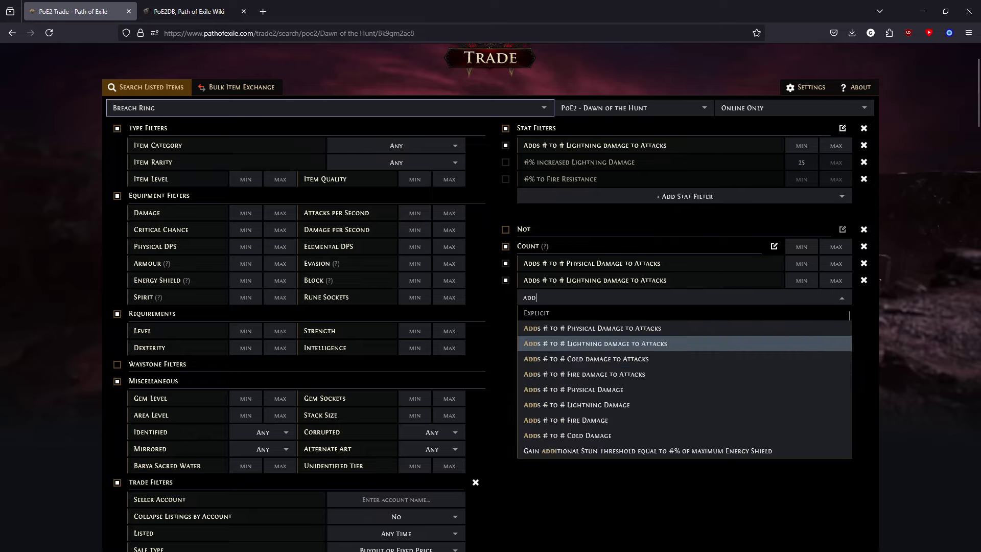
click(634, 351)
text(adds)
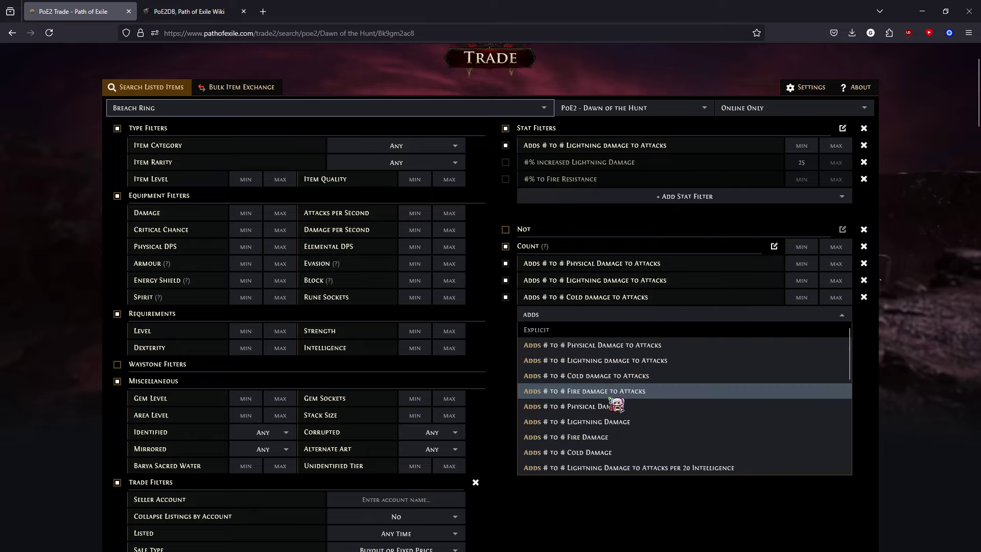
click(612, 392)
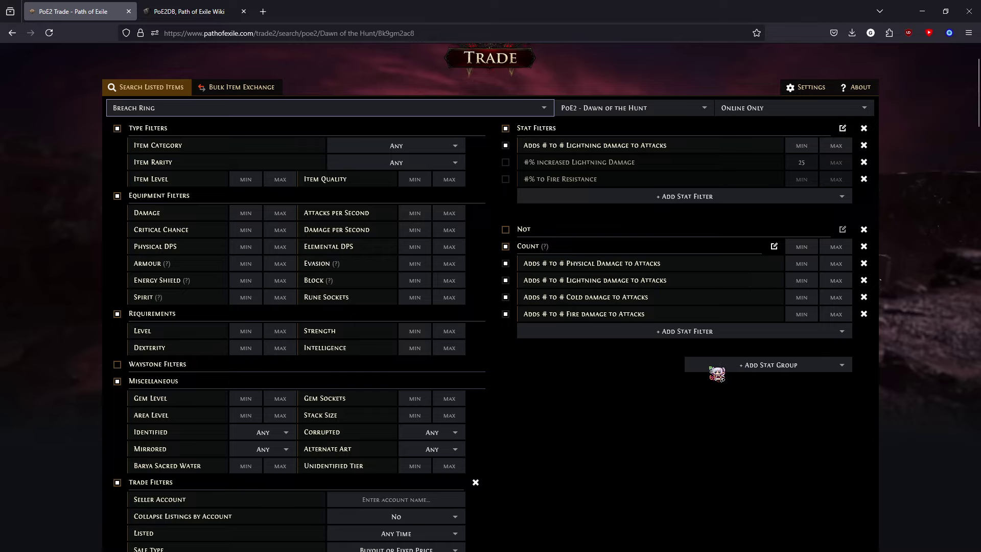
click(800, 246)
text(2)
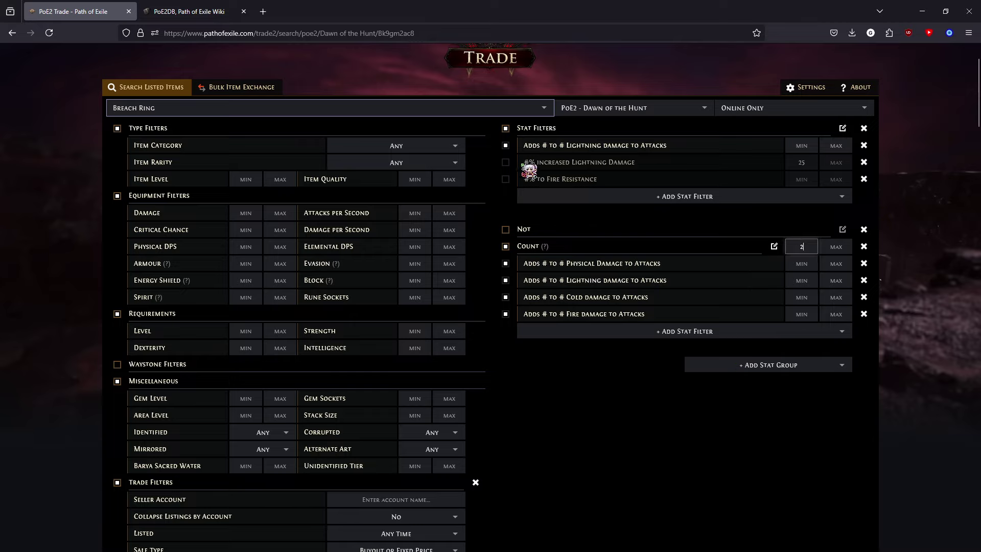
Disable the Adds # to # Lightning Damage to Attacks stat filter and enable #% increased Lightning Damage with its minimum cleared.
click(505, 145)
click(506, 162)
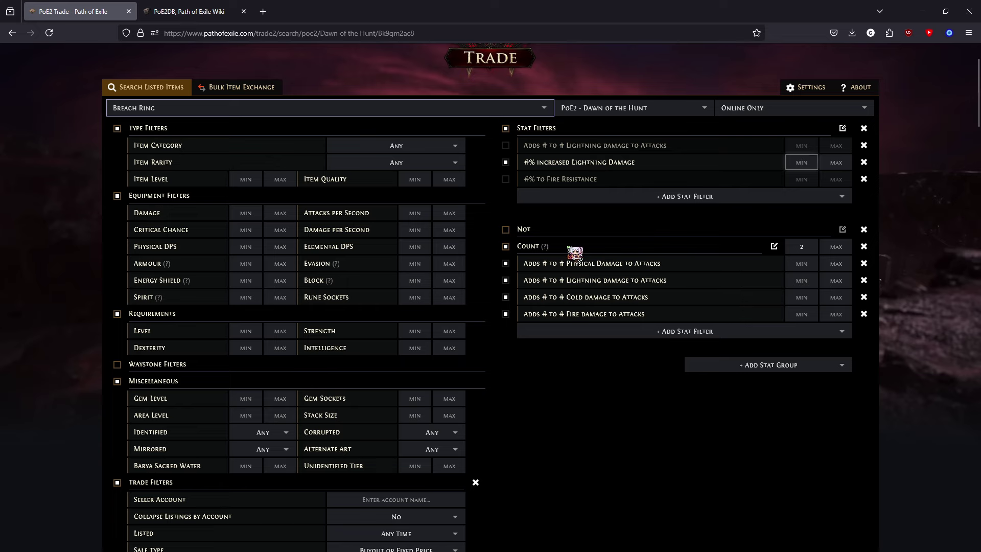
scroll(559, 480, down, 3)
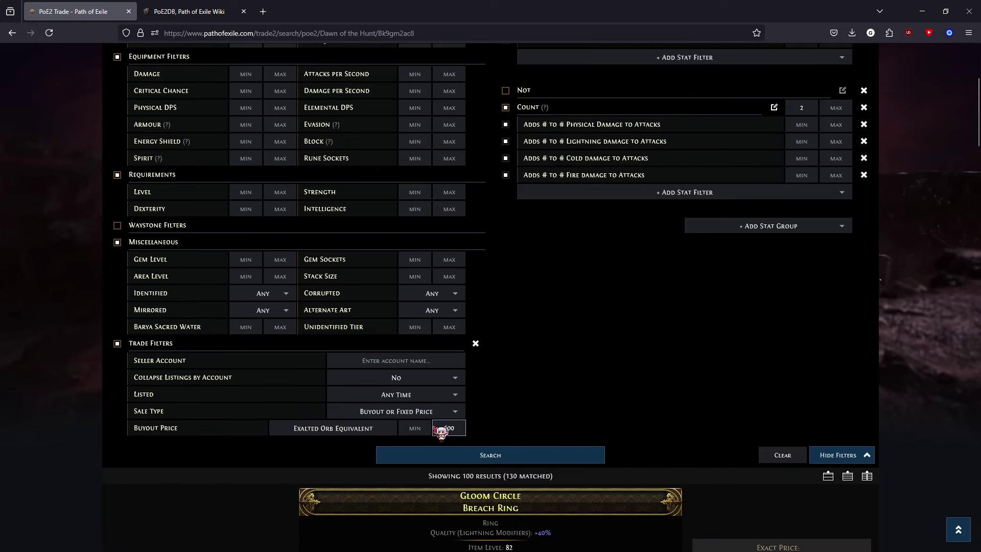
scroll(668, 381, up, 4)
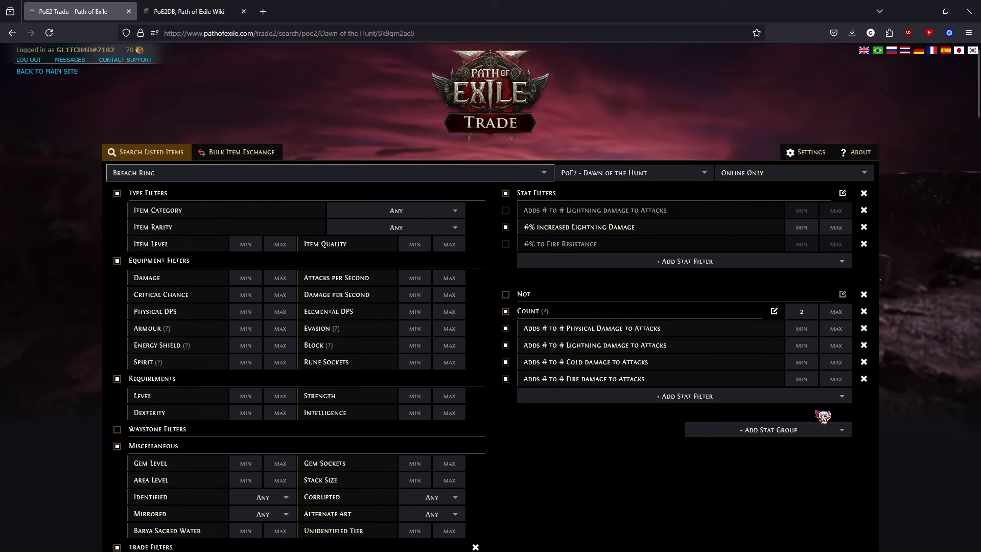
Set the minimum of #% increased Lightning Damage to 20 and of all four attack damage stats in the Count group to 15.
click(809, 226)
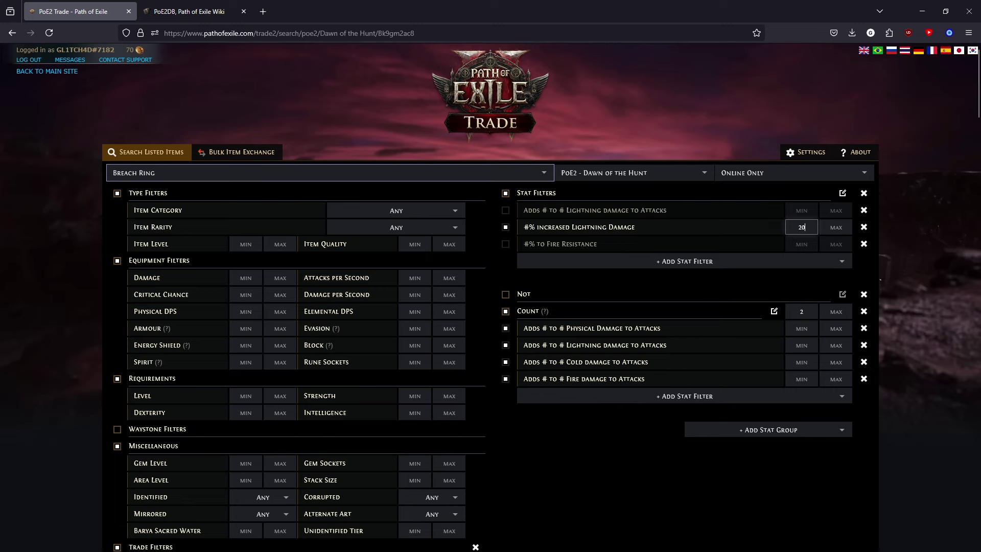
click(809, 329)
text(15)
click(809, 345)
text(15)
click(809, 362)
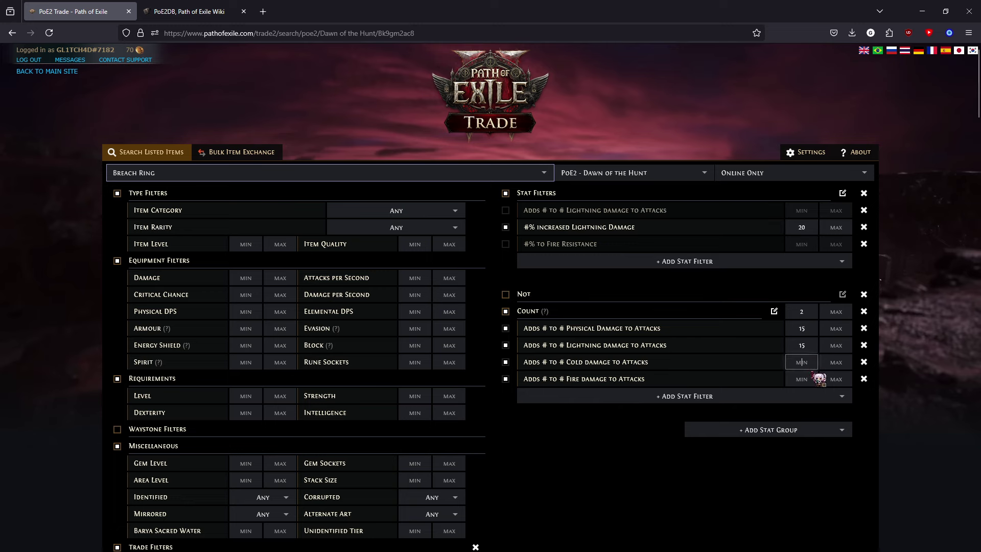
text(15)
click(810, 379)
text(15)
Run the Breach Ring search and review the added damage modifiers on the cheapest listings.
scroll(818, 388, down, 5)
click(582, 449)
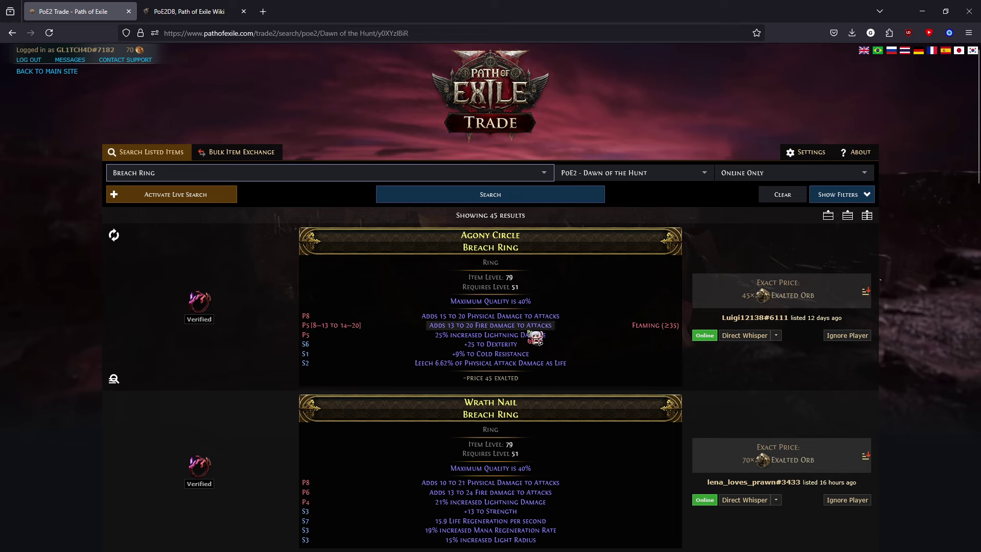
scroll(562, 334, down, 1)
scroll(573, 337, down, 2)
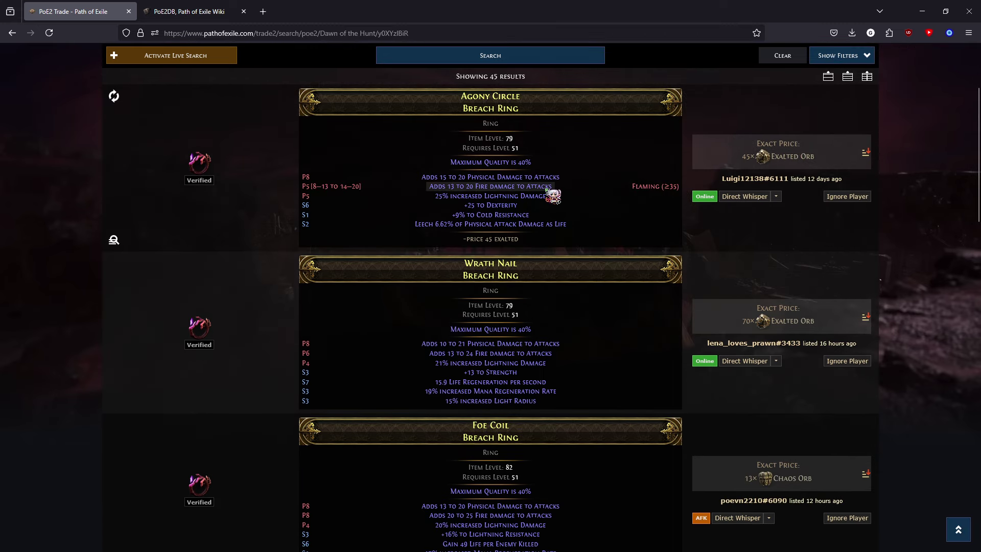
Disable the #% increased Lightning Damage filter, set the Count group's minimum to 3 and rerun the search.
click(842, 55)
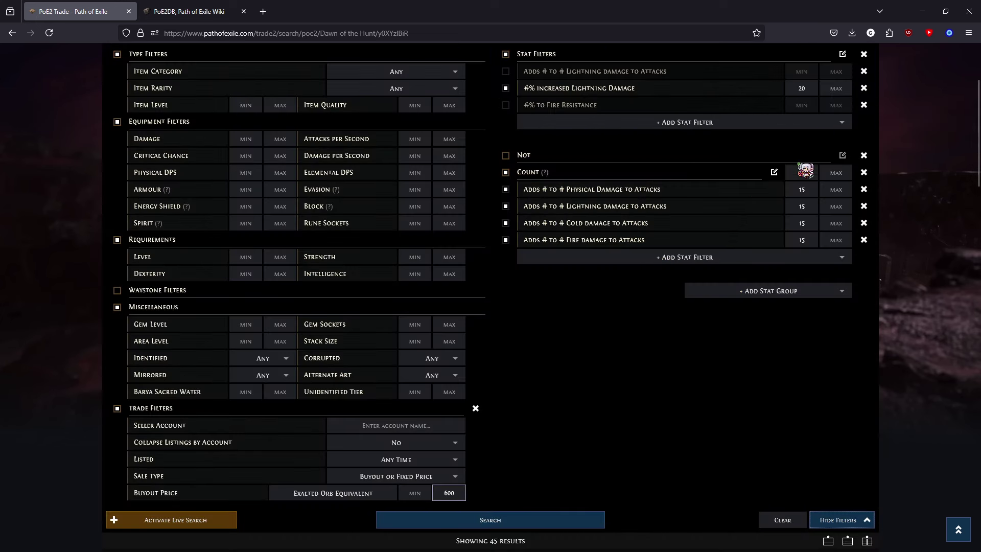
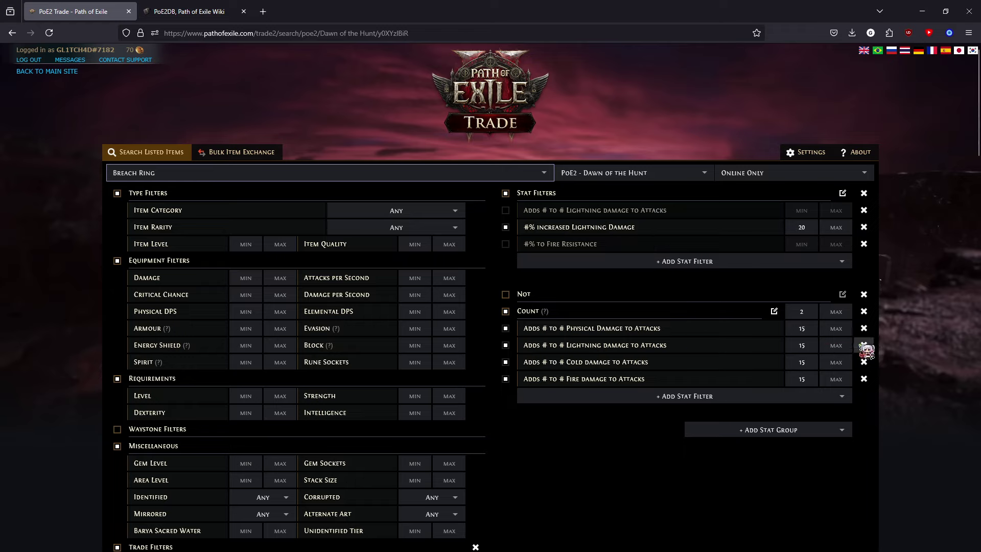
click(505, 227)
click(800, 311)
key(BackSpace)
scroll(672, 382, down, 4)
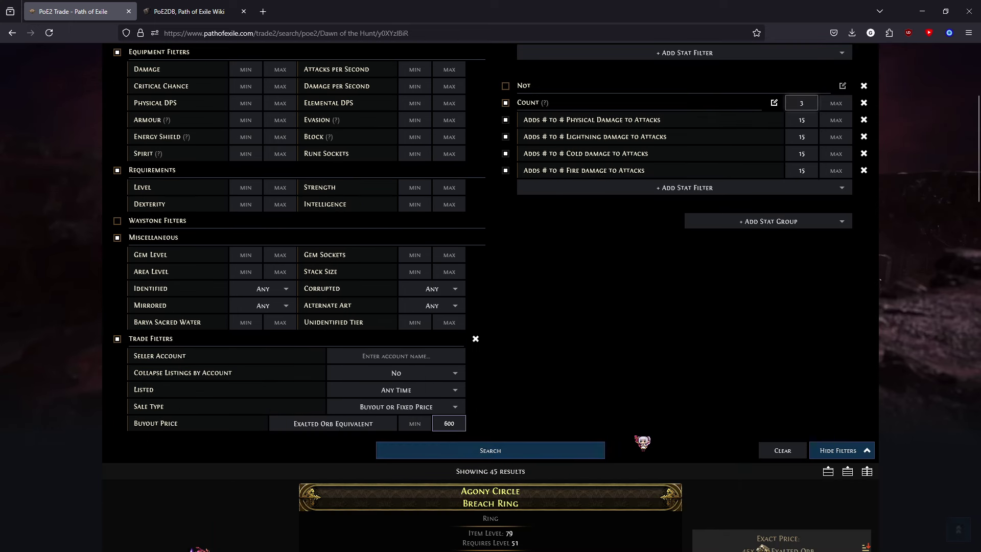
click(511, 451)
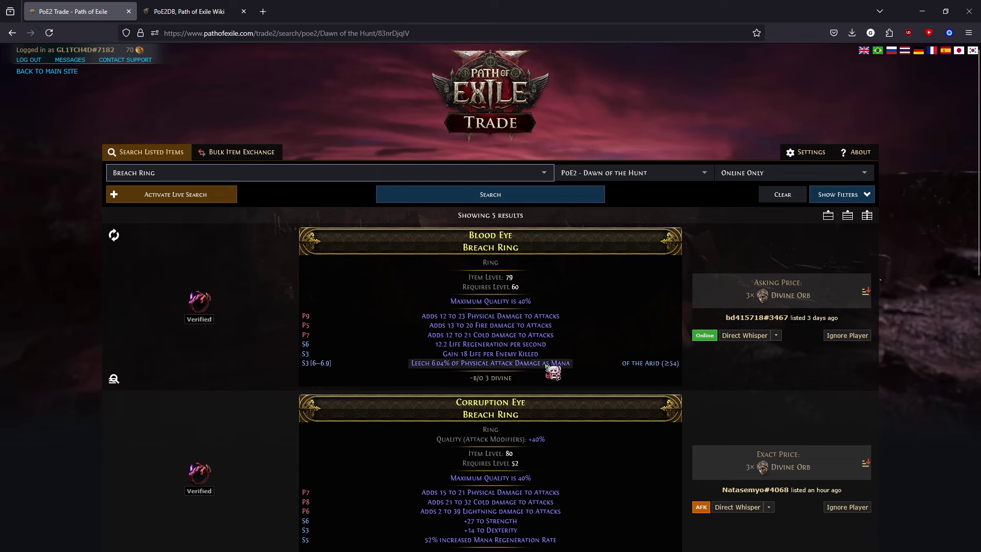
Set the minimum of Adds # to # Physical Damage to Attacks in the Count group to 18 and rerun the search.
click(848, 195)
scroll(789, 285, down, 3)
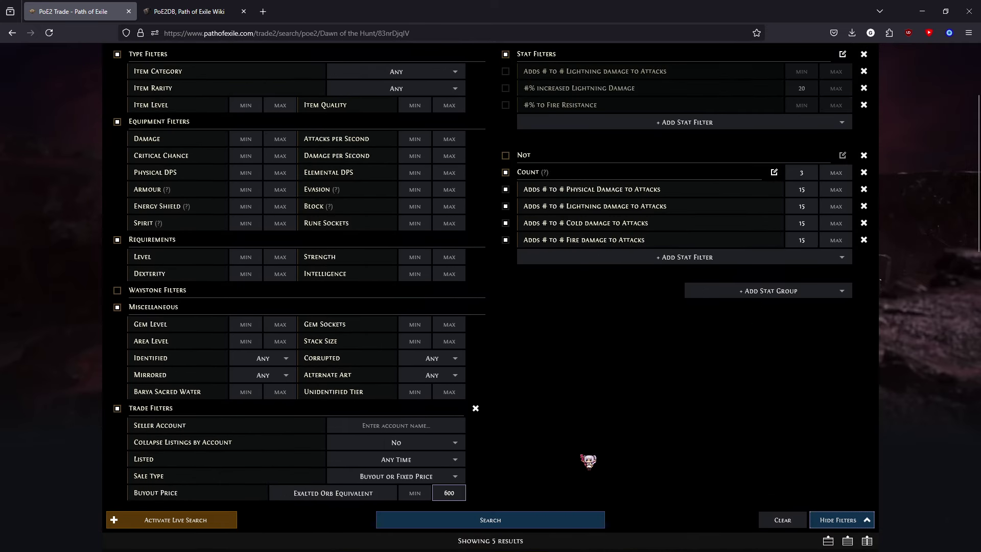
scroll(587, 459, down, 5)
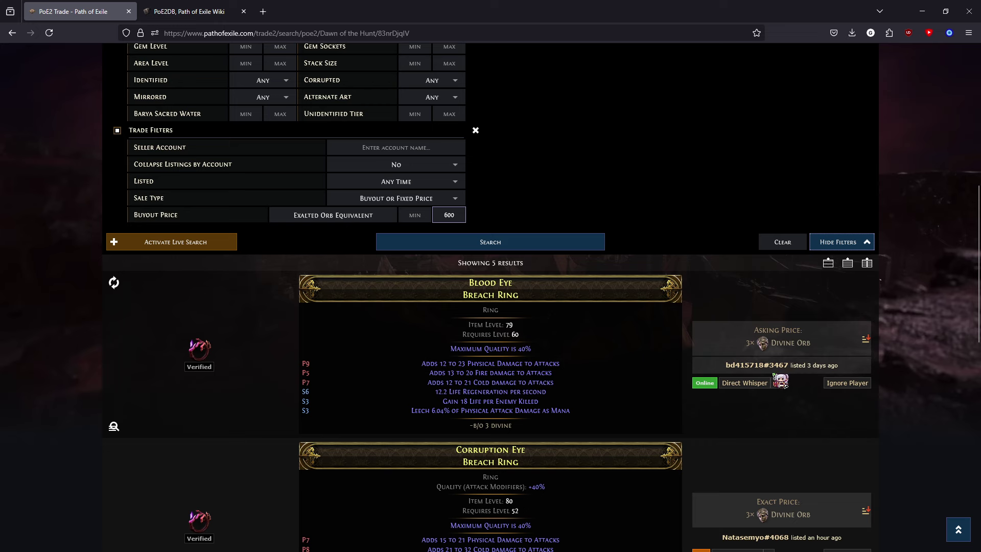
scroll(472, 372, up, 3)
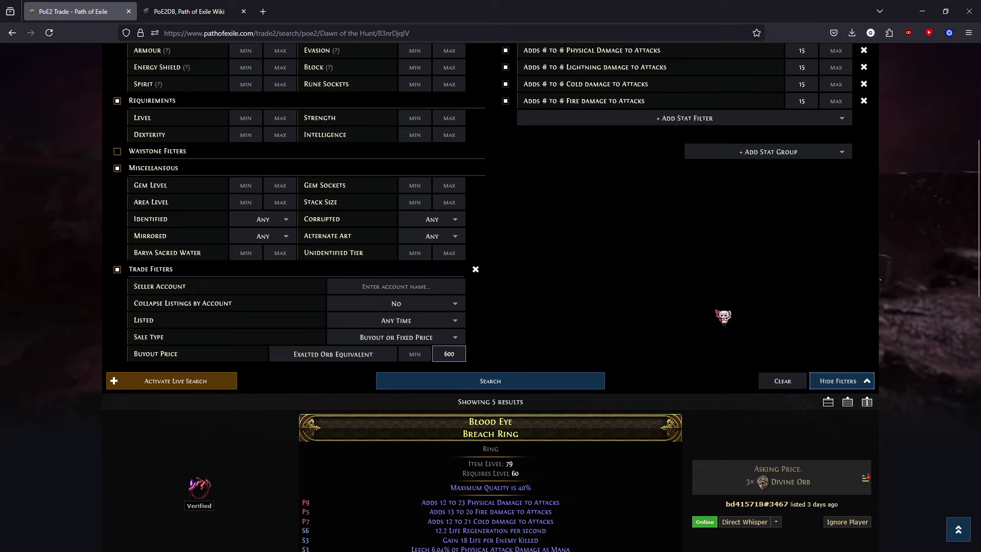
scroll(692, 352, up, 2)
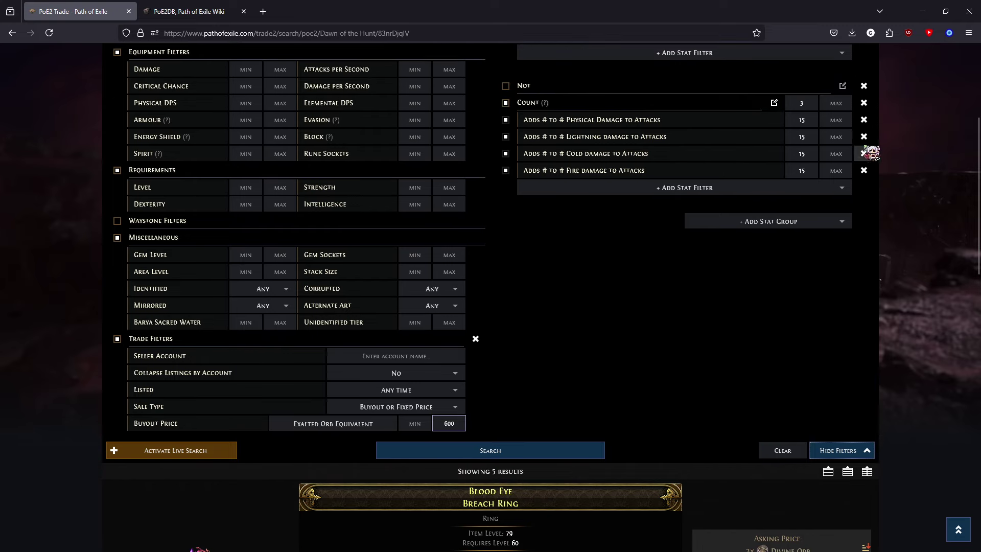
double_click(800, 120)
scroll(749, 436, down, 3)
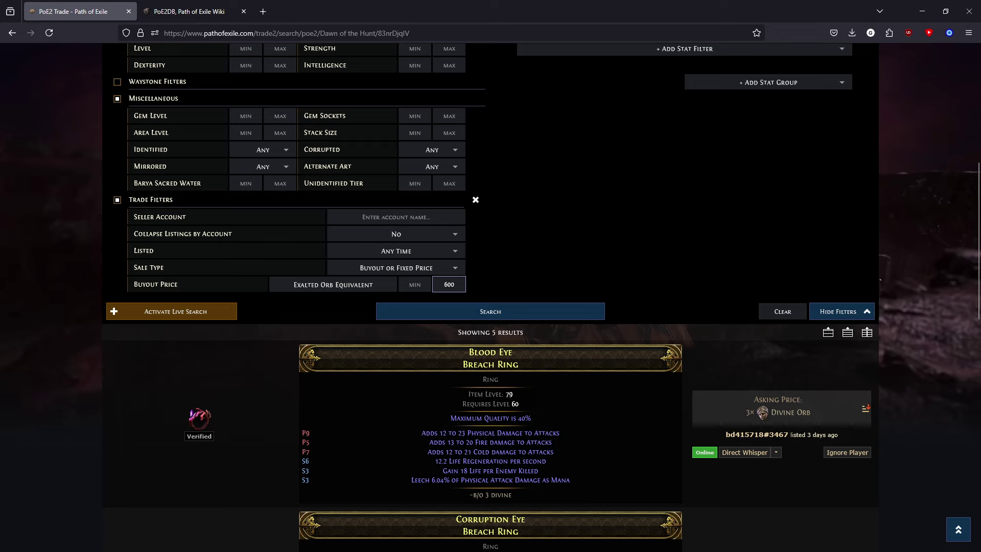
scroll(892, 305, up, 5)
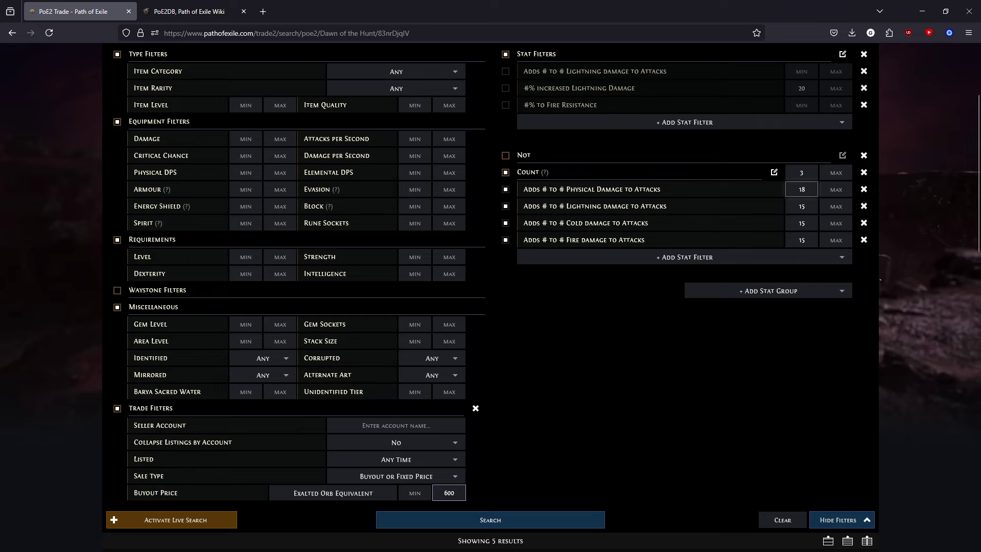
scroll(399, 232, down, 8)
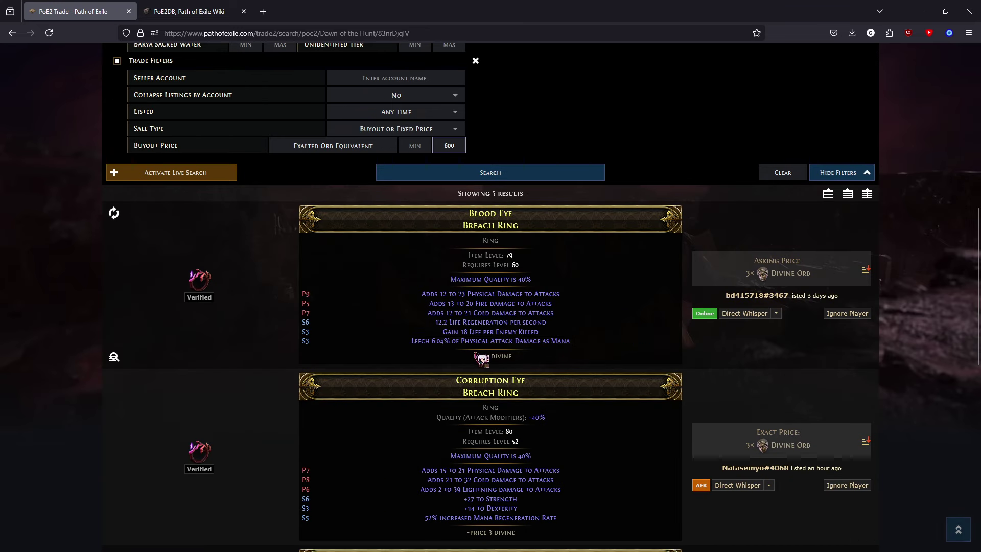
click(504, 181)
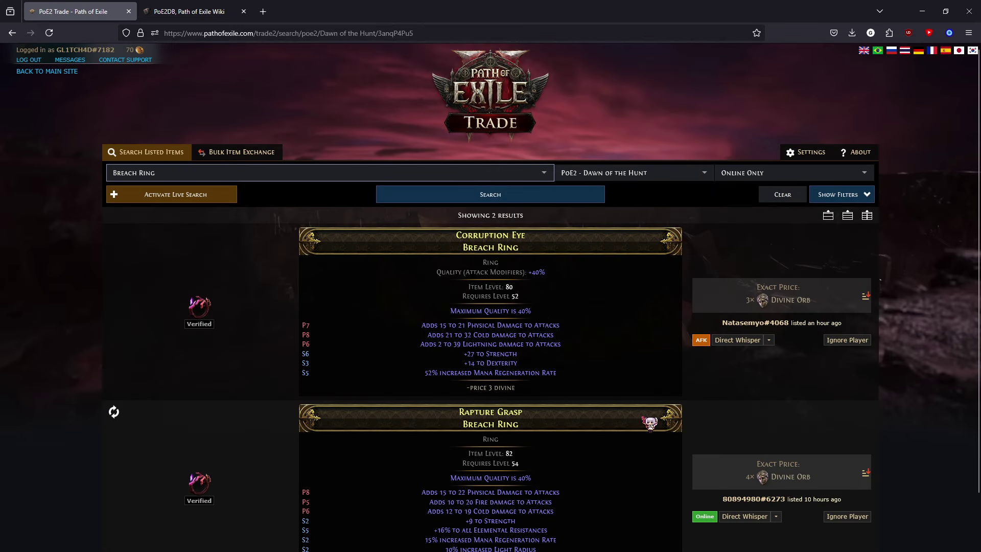
Restore the Physical Damage to Attacks minimum in the Count group to 15 and rerun the search.
scroll(648, 424, down, 2)
scroll(764, 192, up, 2)
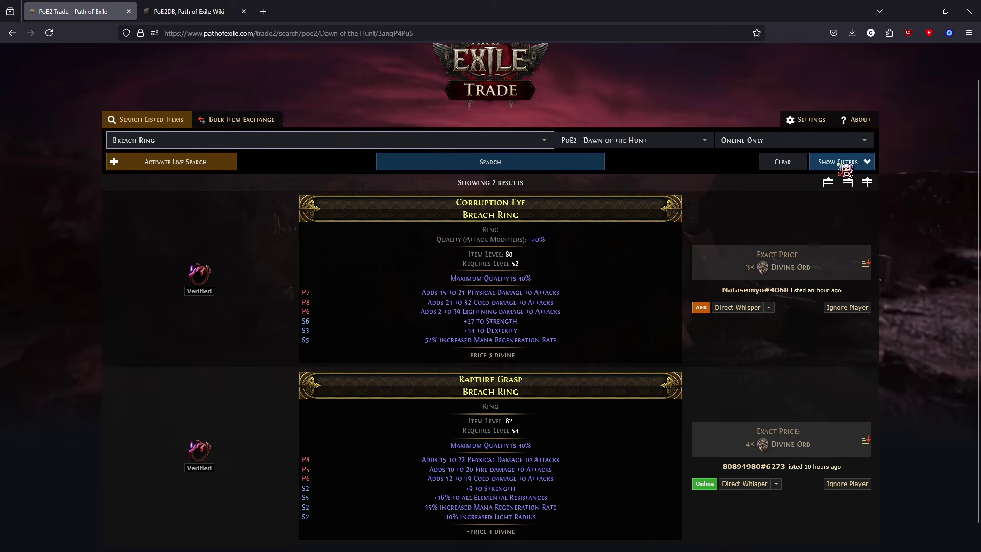
click(842, 194)
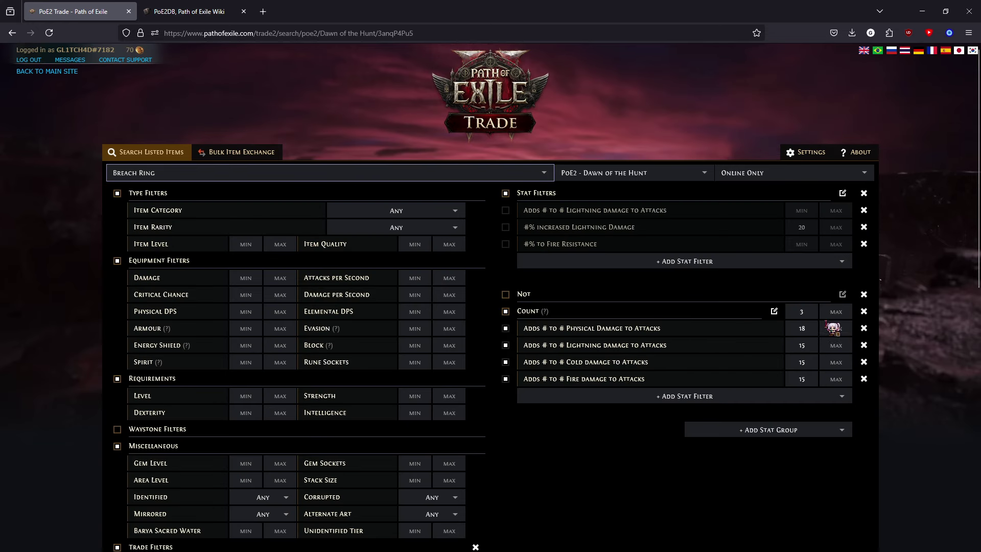
scroll(507, 449, down, 4)
click(508, 448)
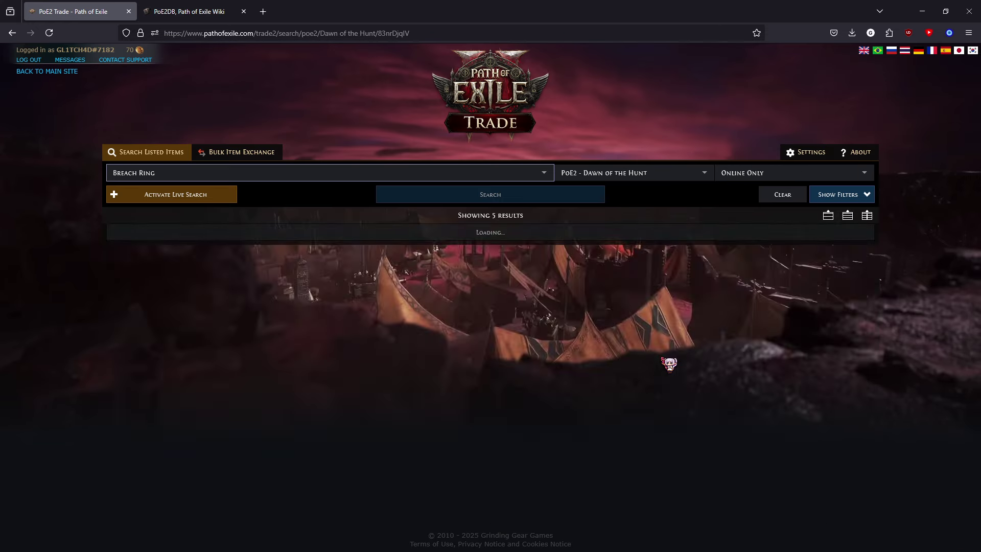
Show the search filters again and open the Physical Damage to Attacks minimum in the Count group for editing.
click(837, 194)
scroll(764, 359, down, 5)
scroll(761, 358, up, 3)
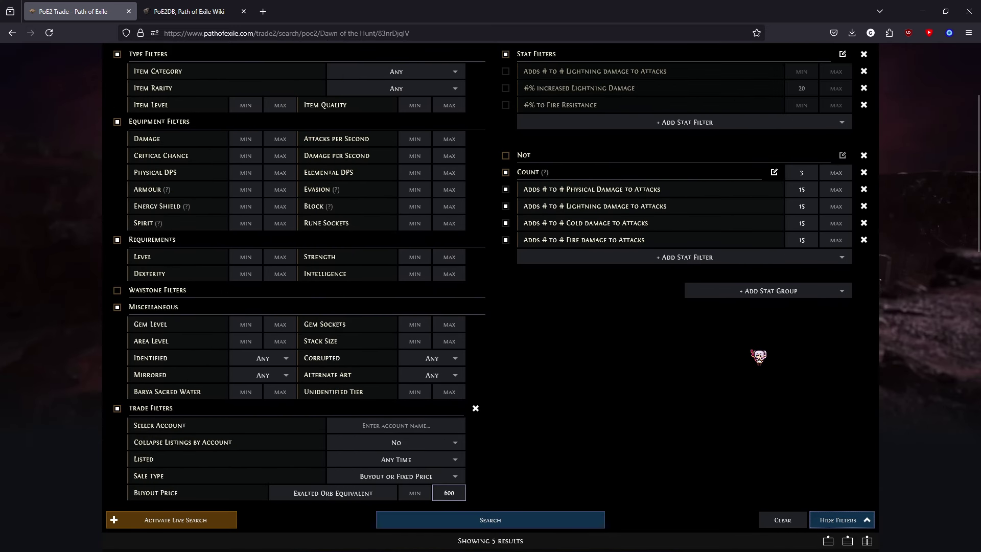
click(808, 192)
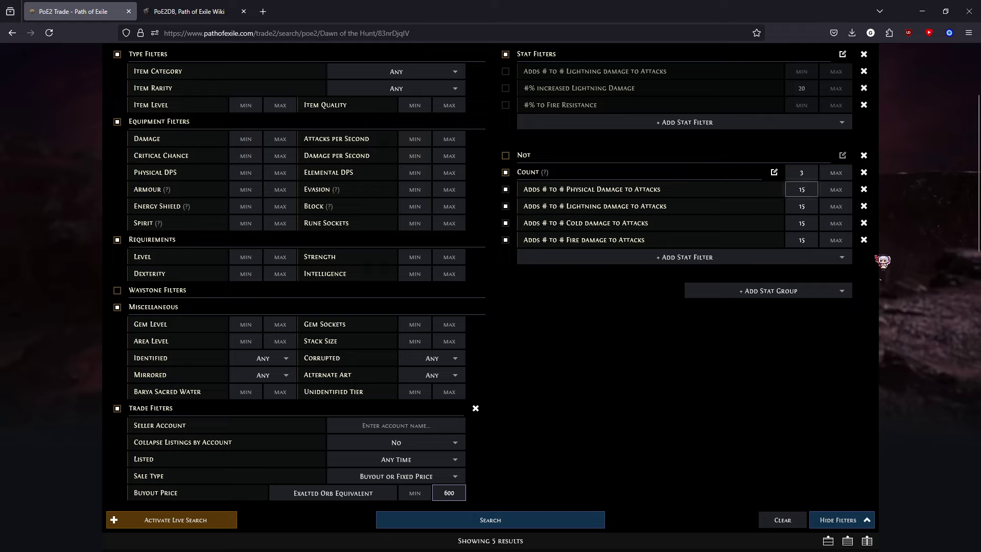
Add a second Count stat group below the attack damage Count group.
scroll(839, 278, down, 2)
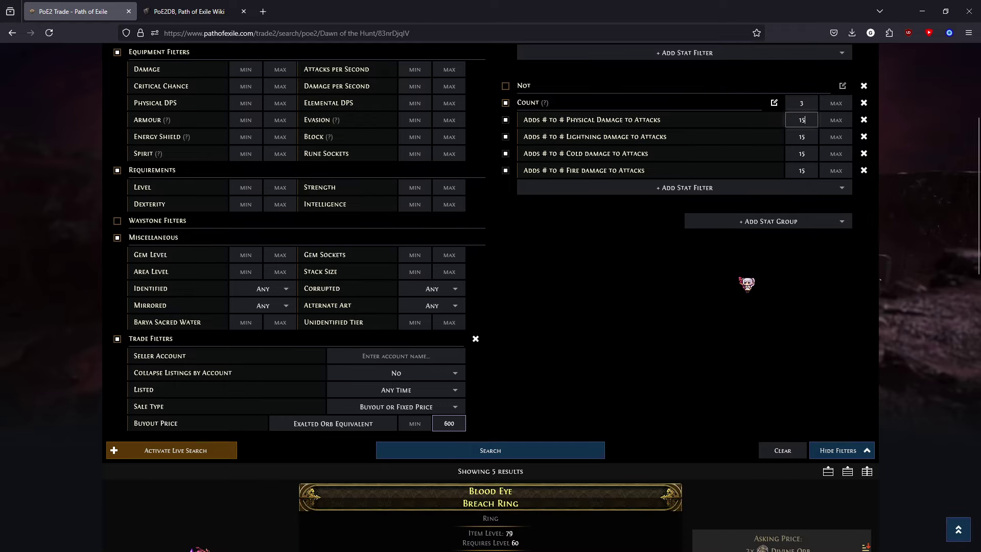
scroll(746, 283, down, 1)
scroll(769, 260, up, 1)
click(774, 224)
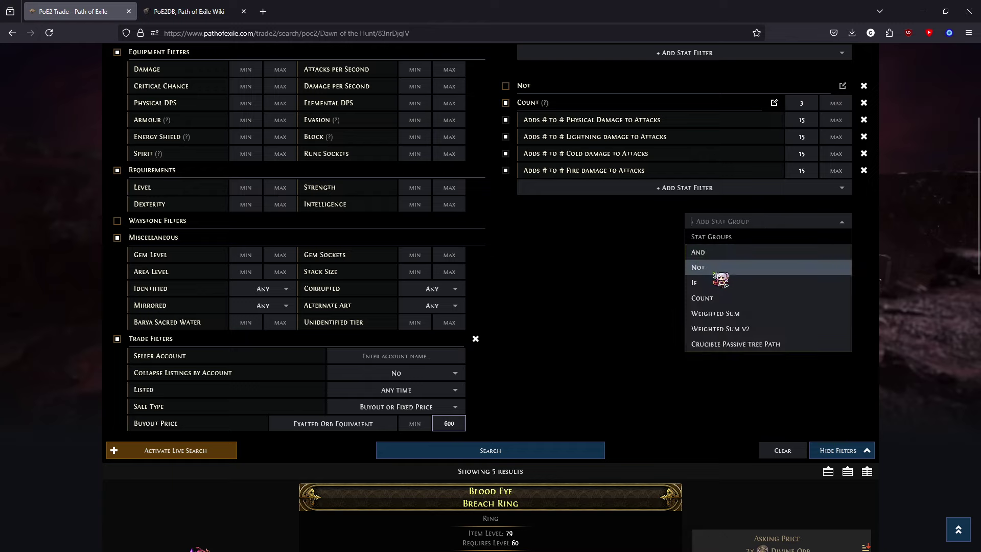
click(751, 298)
Add the Dexterity, Strength, Intelligence and all Attributes stats to the new Count group.
click(619, 239)
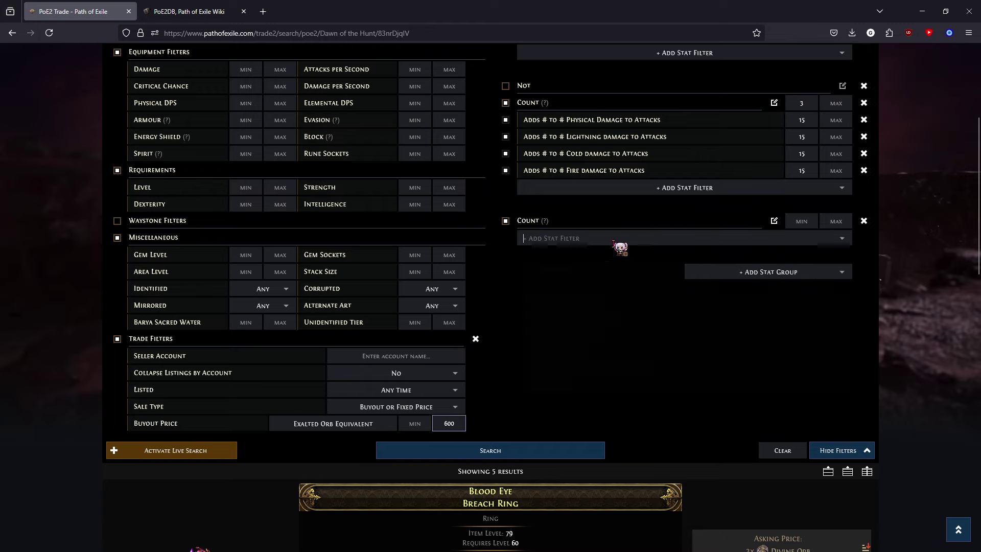
text(A)
key(BackSpace)
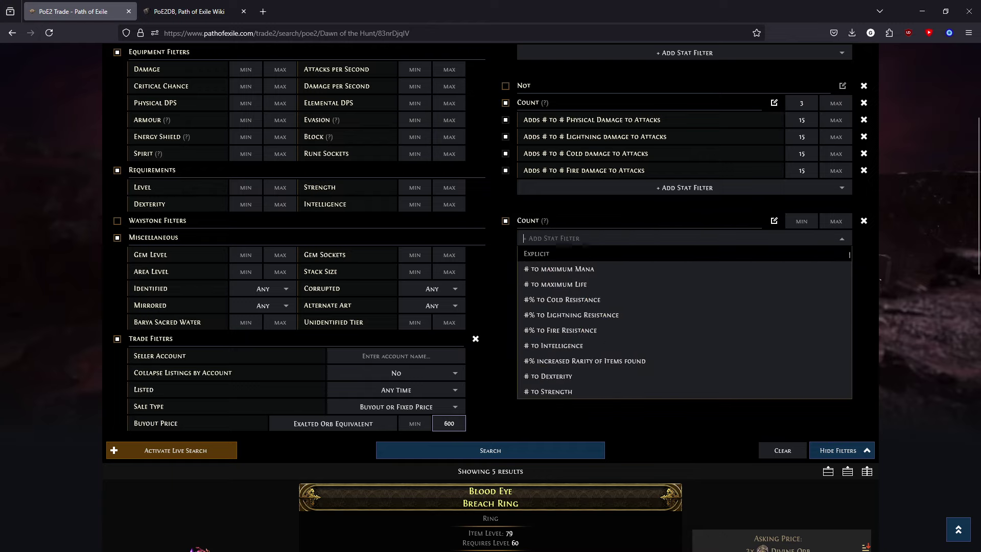
click(597, 377)
scroll(616, 370, down, 2)
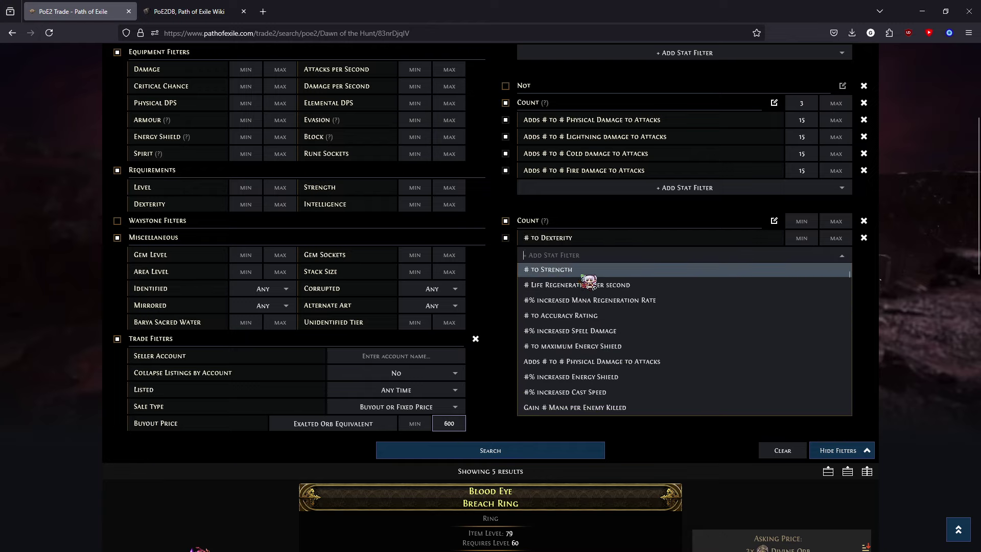
click(580, 273)
click(602, 270)
scroll(626, 340, up, 1)
click(593, 310)
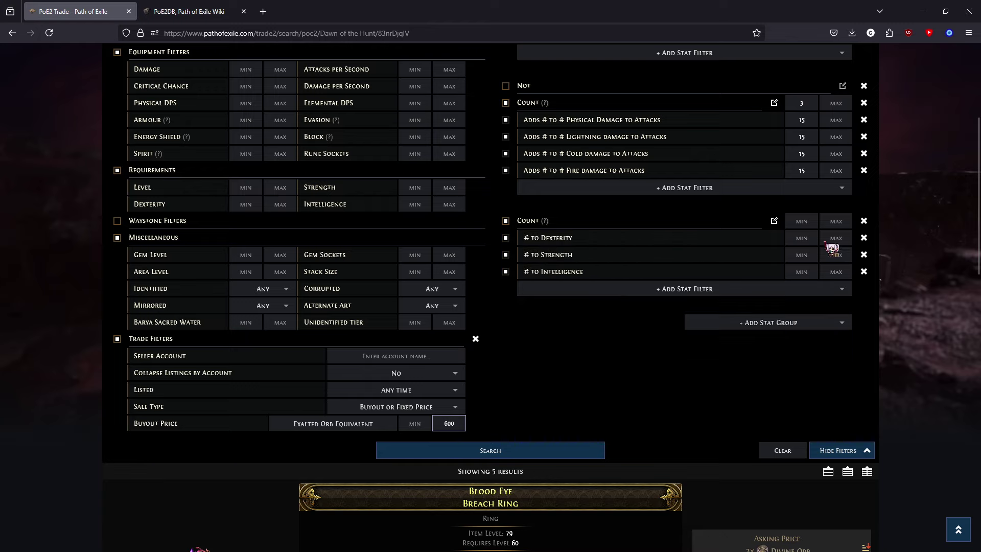
click(690, 294)
text(all a)
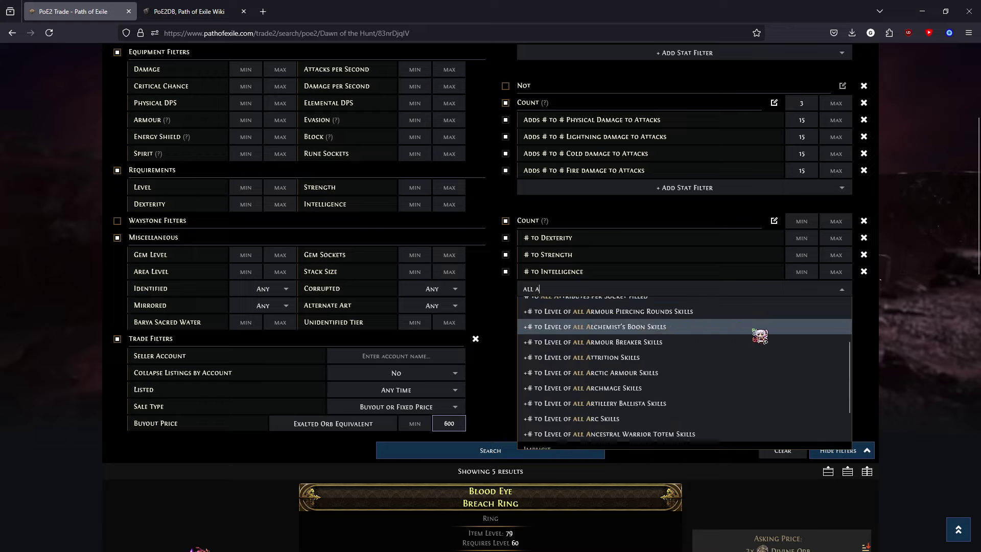
scroll(759, 336, up, 2)
click(786, 334)
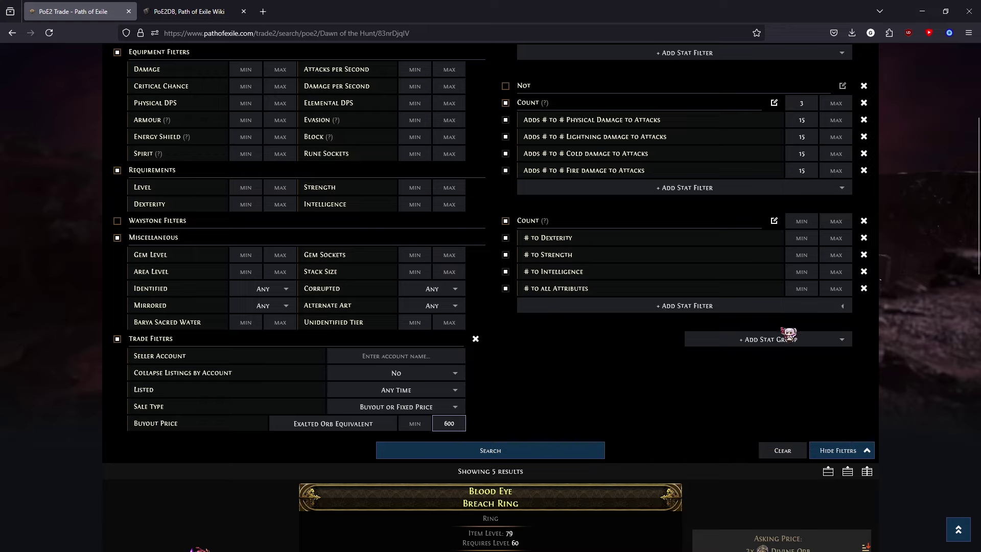
Set the attribute group's minimum count to 1 and the minimum of all four attribute stats to 30.
click(798, 223)
click(801, 238)
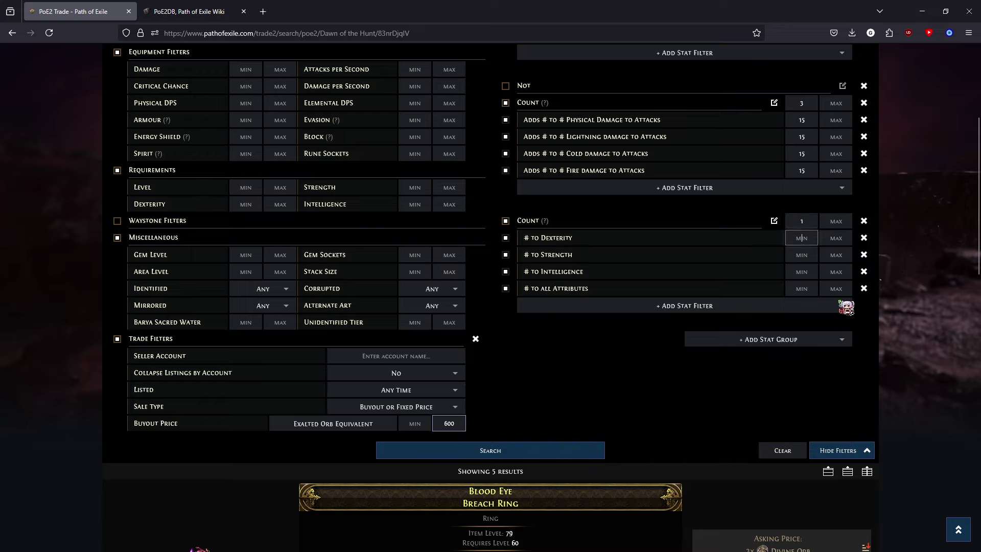
click(802, 253)
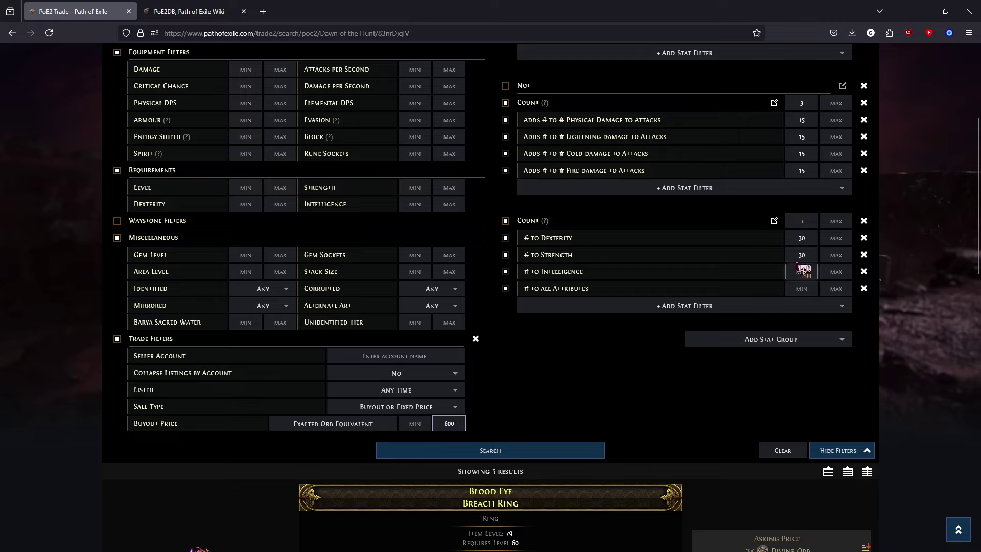
click(807, 289)
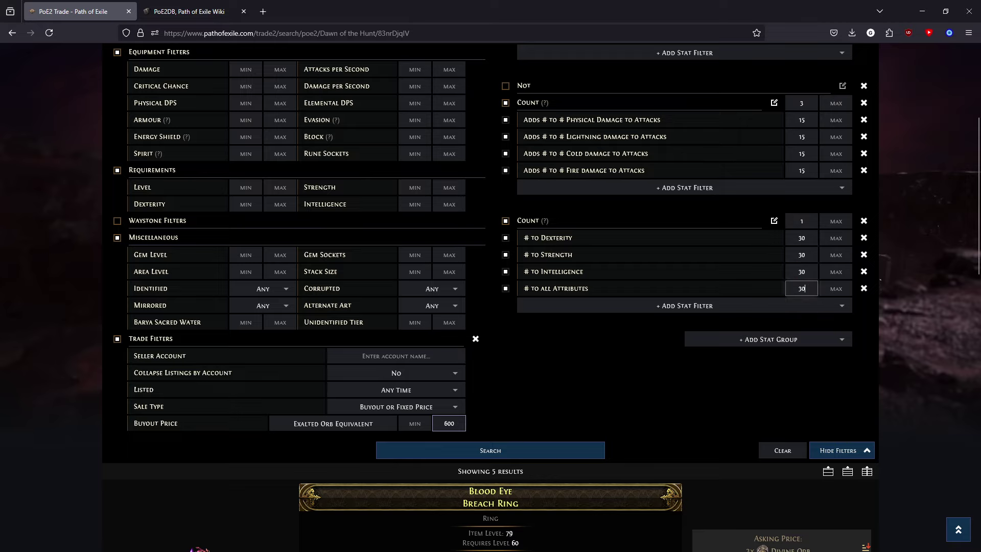
Disable the Trade Filters and search for Breach Rings with the attribute requirements.
click(117, 339)
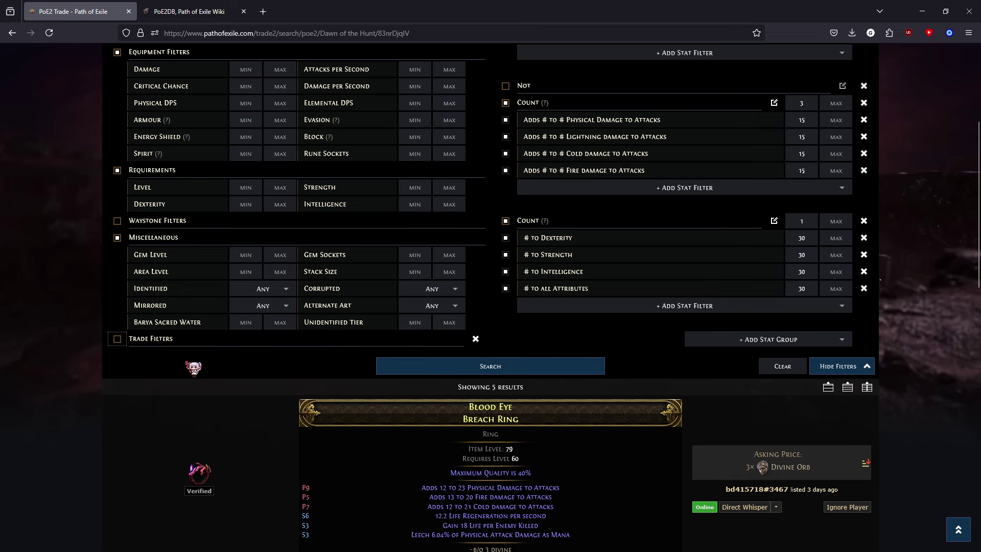
click(499, 368)
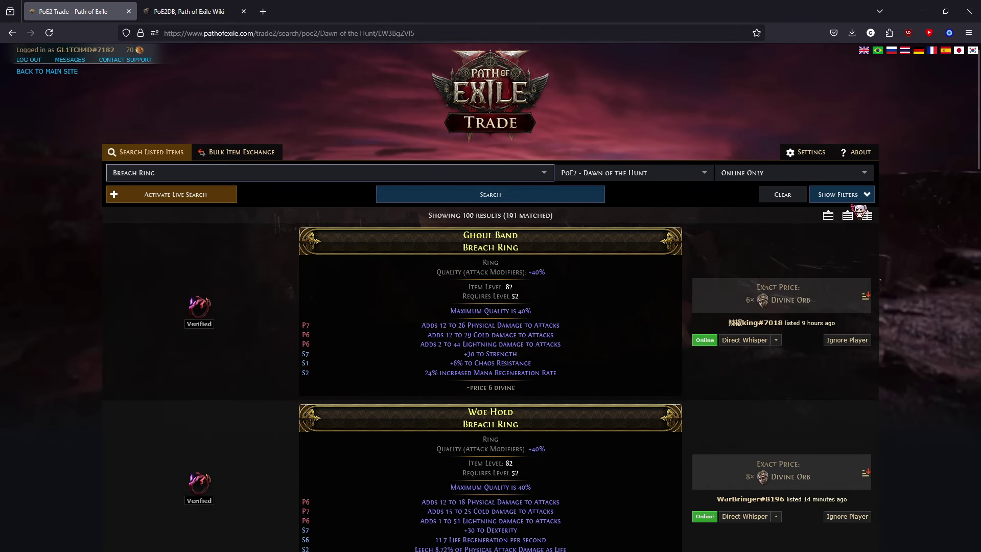
Show the filters again and add a third Count stat group below the attribute group.
click(837, 195)
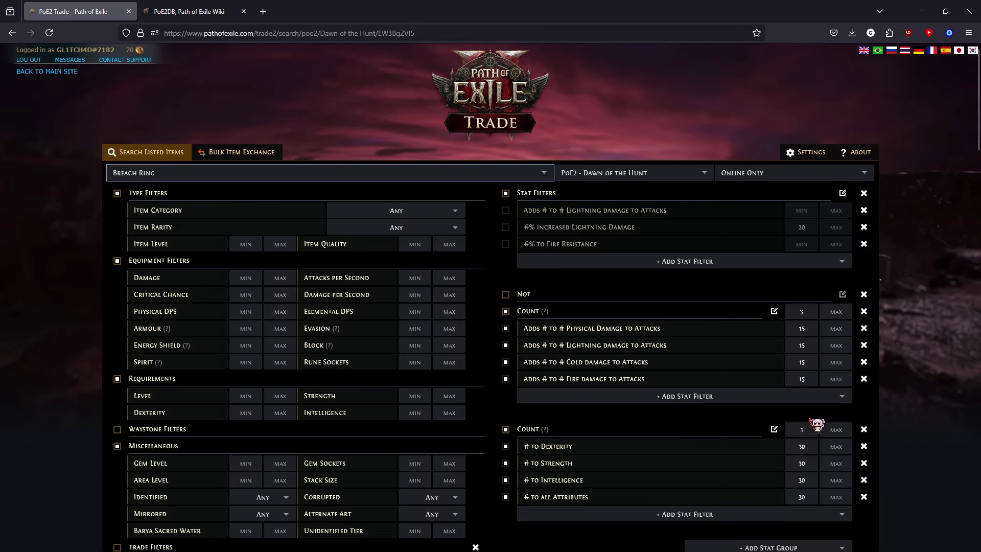
scroll(816, 425, down, 3)
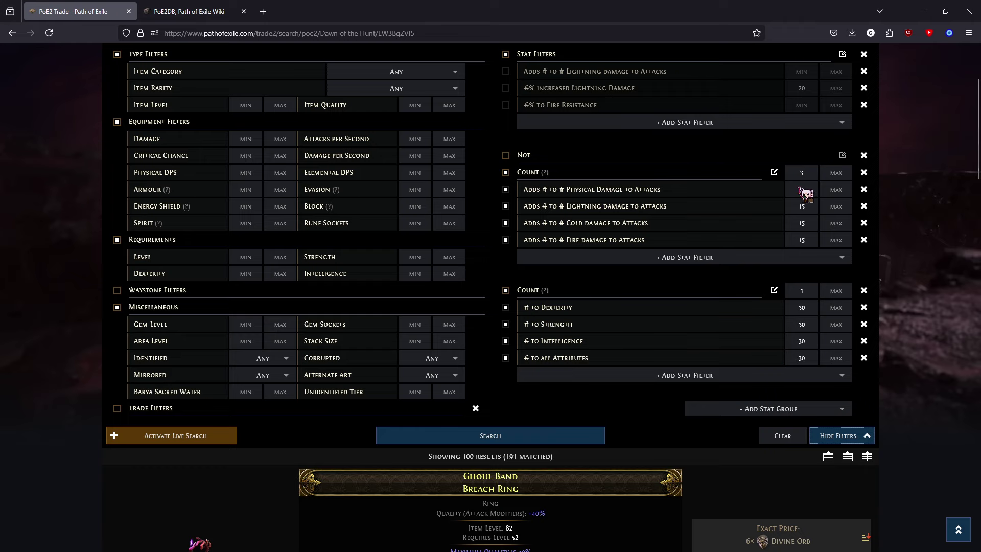
click(711, 411)
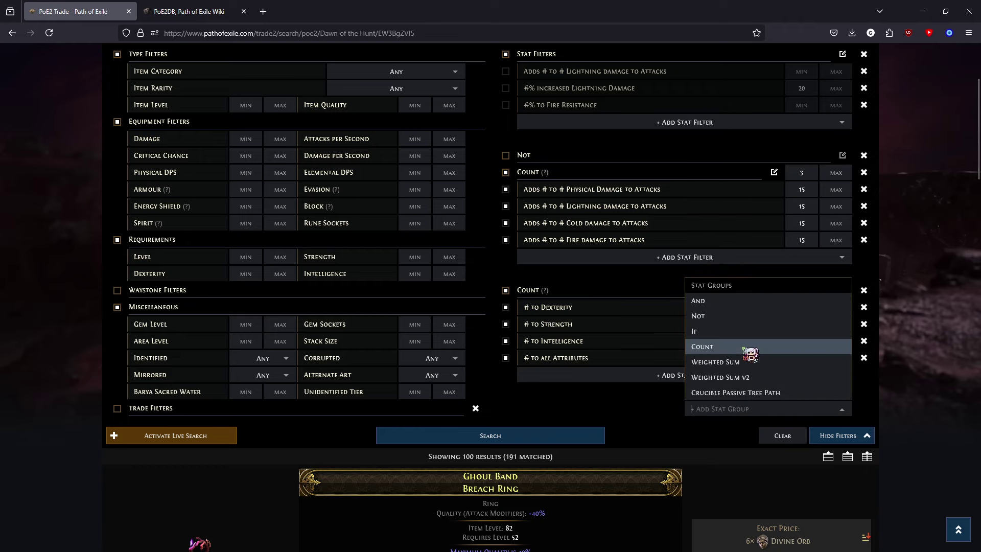
click(744, 349)
scroll(580, 295, down, 3)
Add Chaos, Fire, Lightning and Cold Resistance to the third Count group.
click(580, 291)
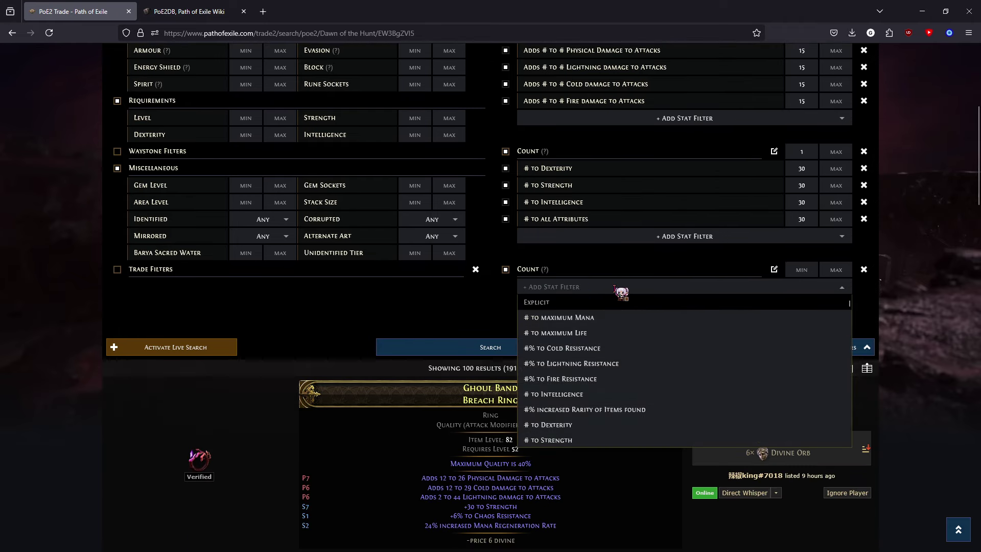
scroll(656, 385, down, 5)
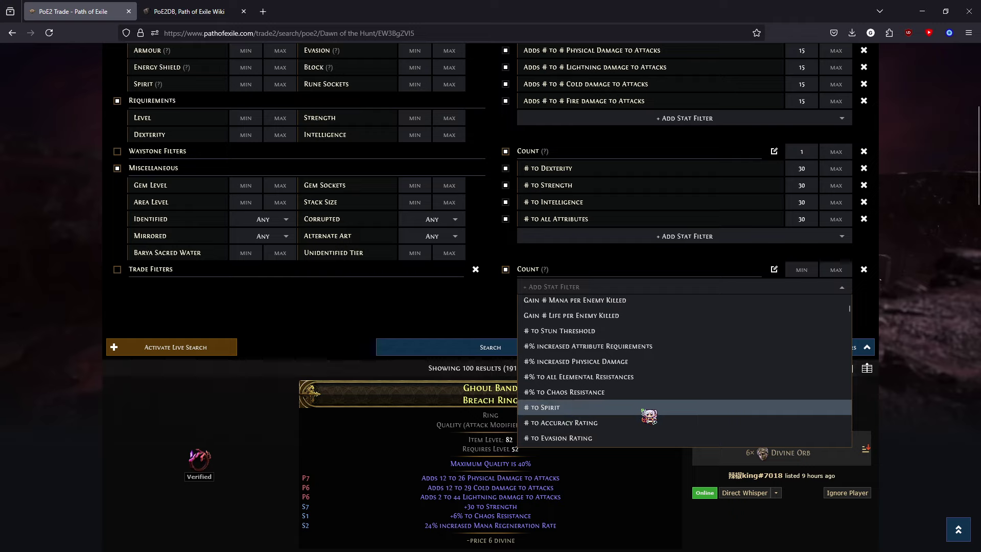
click(619, 392)
click(613, 302)
scroll(635, 376, up, 5)
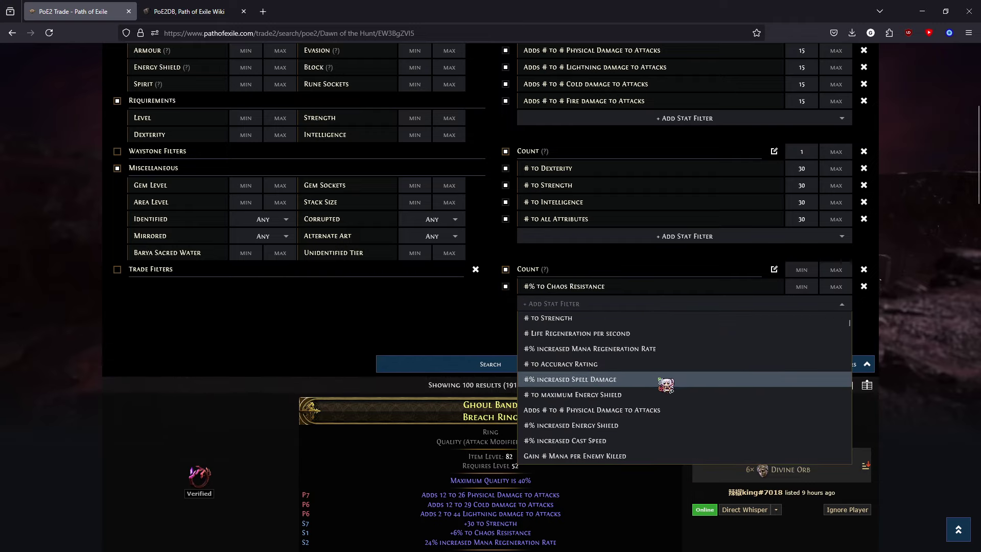
scroll(618, 408, down, 2)
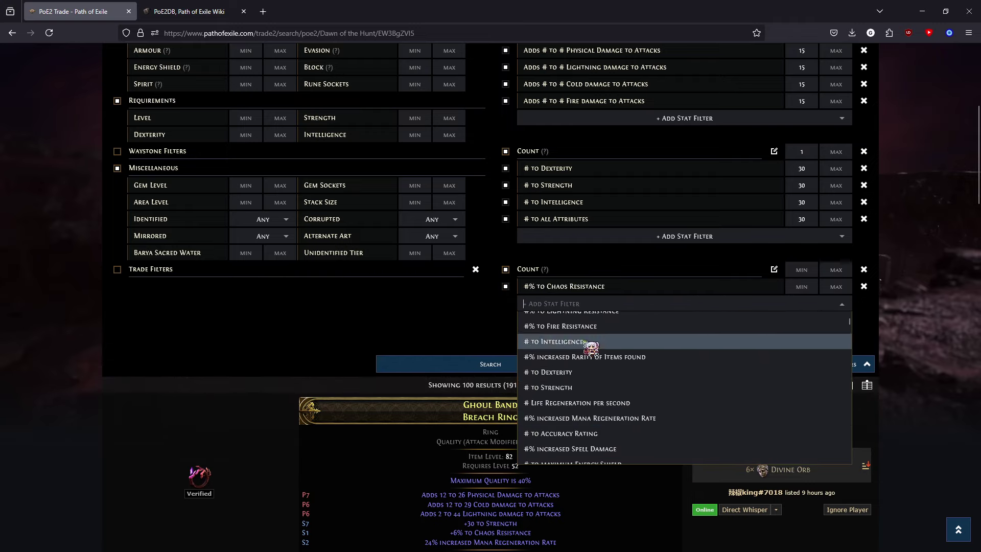
click(615, 343)
click(616, 322)
scroll(615, 388, up, 2)
click(615, 398)
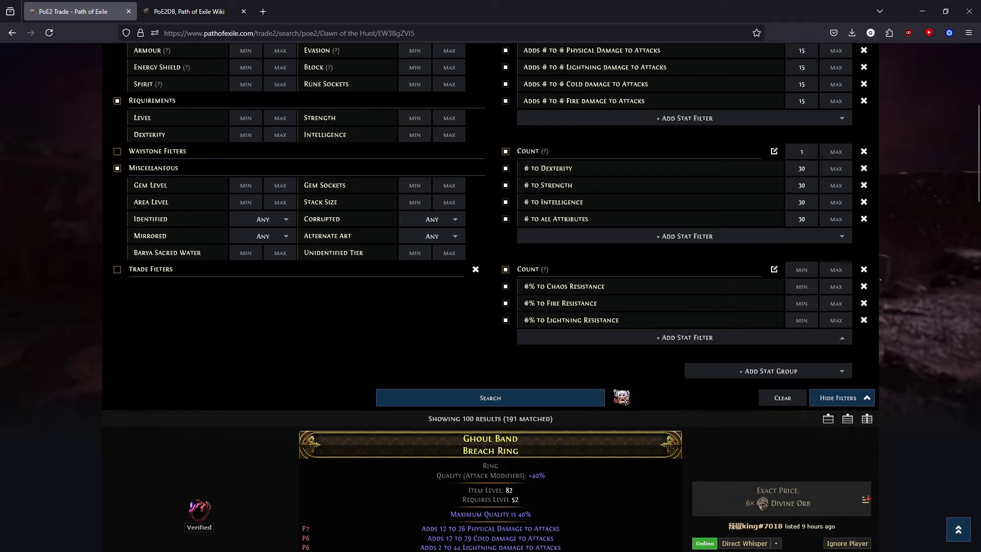
click(615, 338)
click(608, 399)
Set the resistance group's minimum count to 2, with minimums of 15 for Chaos and 25 for Fire, Lightning and Cold Resistance.
click(799, 269)
text(2)
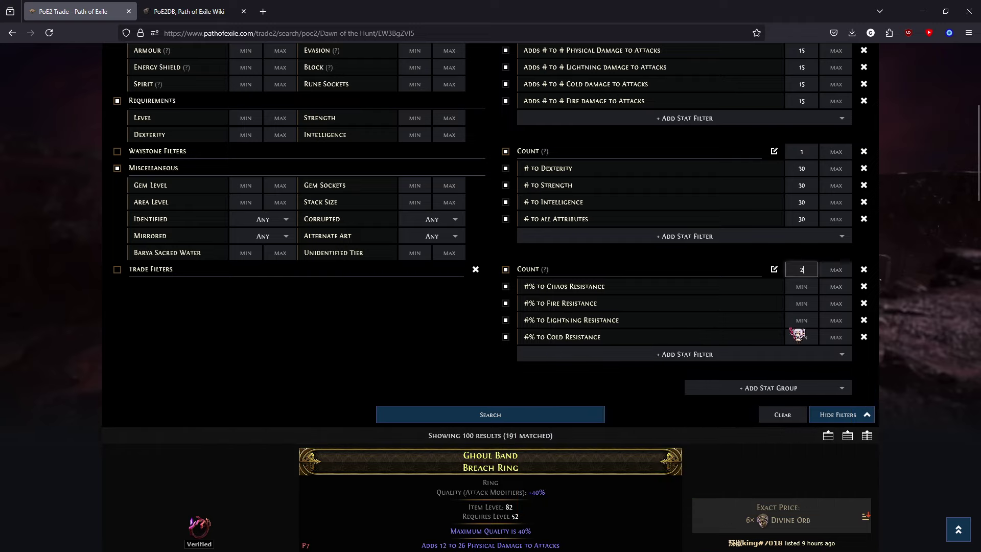
click(807, 286)
text(15)
click(804, 303)
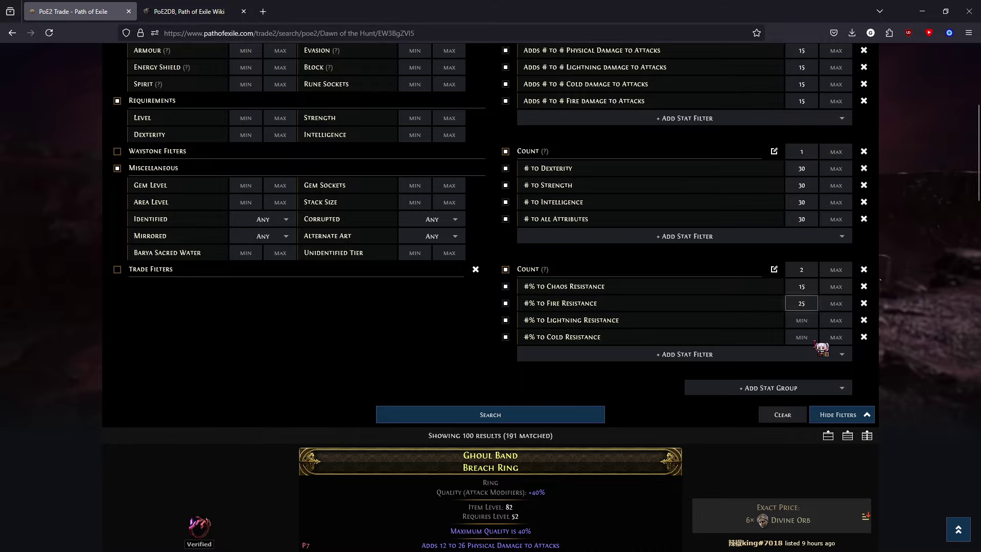
click(811, 317)
text(25)
click(811, 336)
text(25)
Run the Breach Ring search with the resistance requirements and look through the listings and their prices.
click(582, 417)
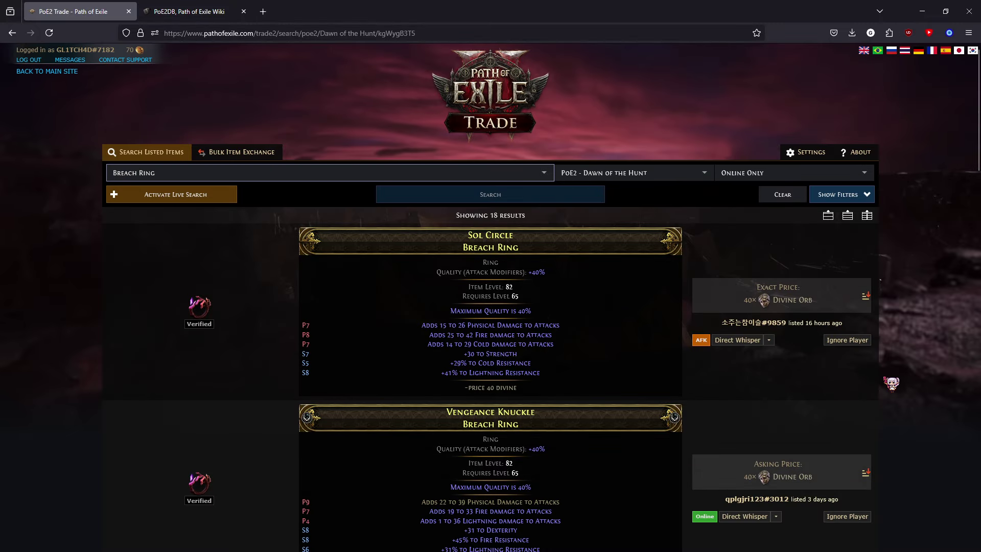
scroll(891, 383, down, 20)
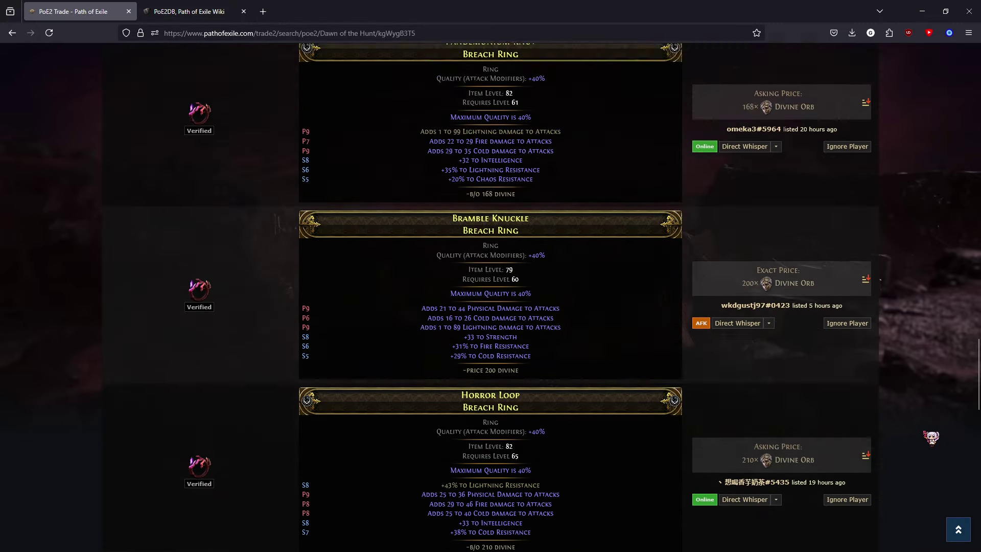
scroll(931, 437, up, 20)
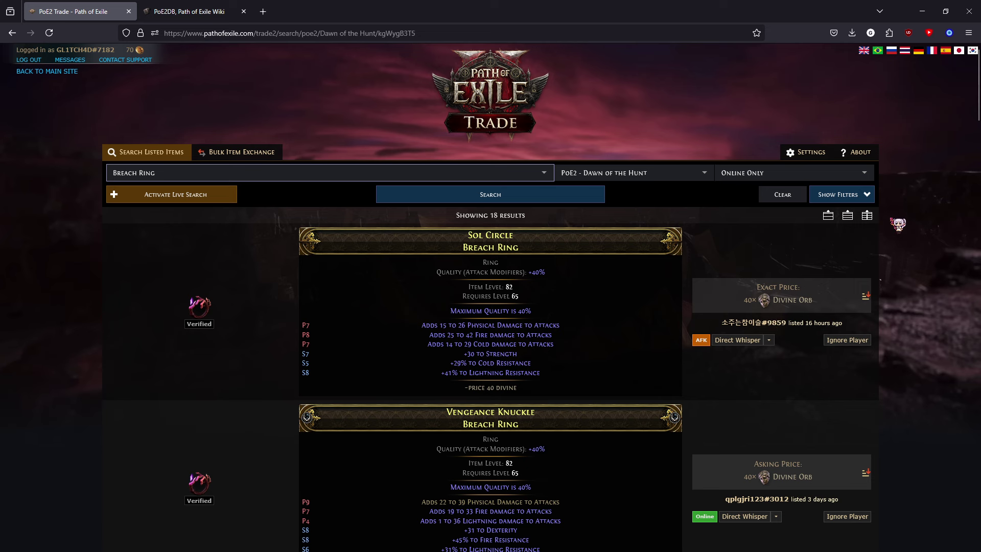
Set the all Attributes minimum to 10 in the attribute Count group and rerun the search.
click(863, 194)
scroll(888, 378, down, 3)
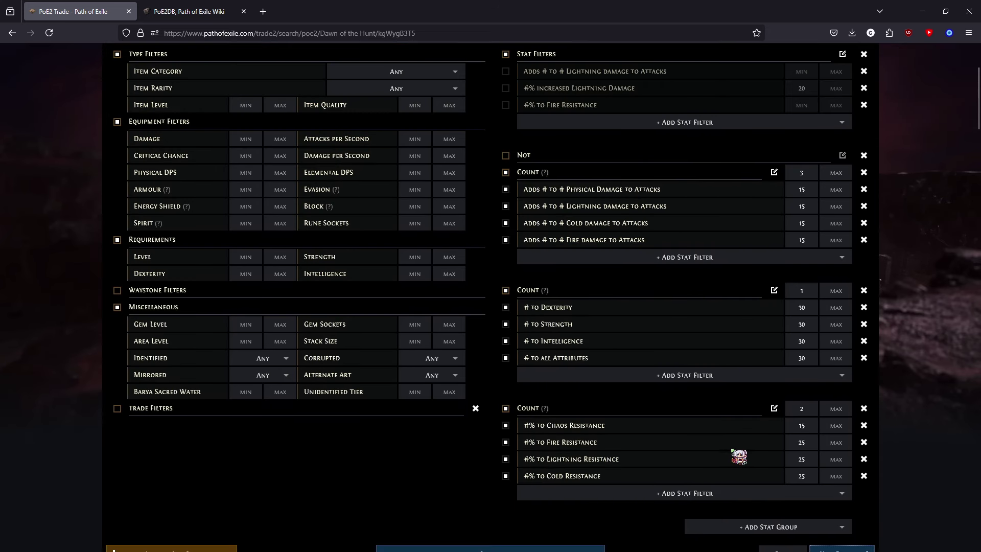
scroll(654, 255, down, 3)
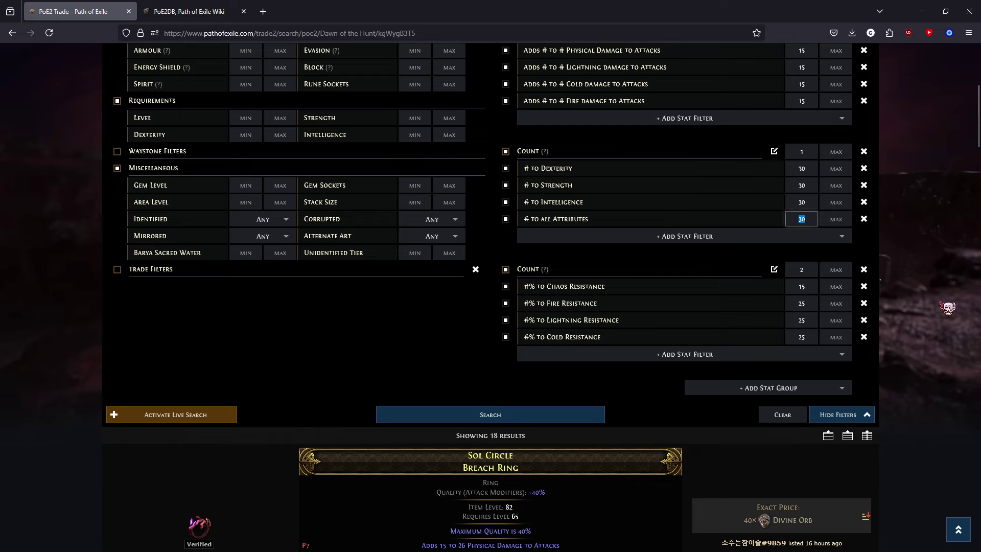
key(Return)
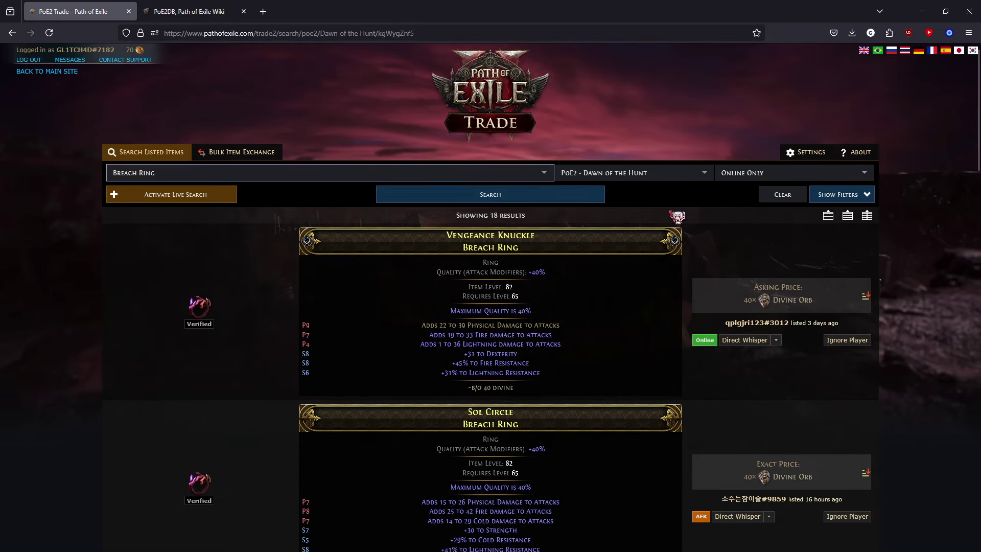
Review the Count groups and the first listing, and briefly enable the Not group to examine its excluded modifiers.
click(867, 194)
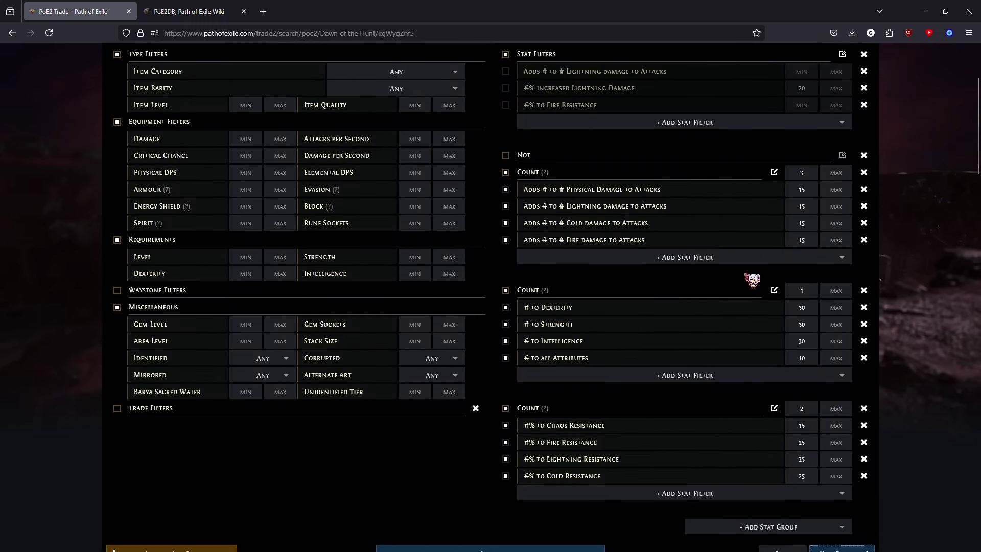
scroll(766, 379, down, 3)
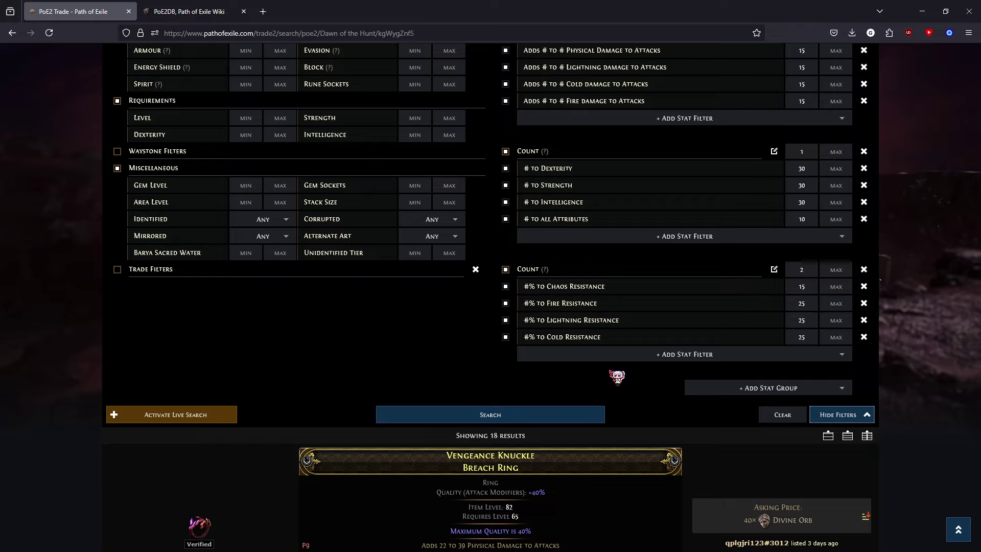
scroll(637, 378, down, 3)
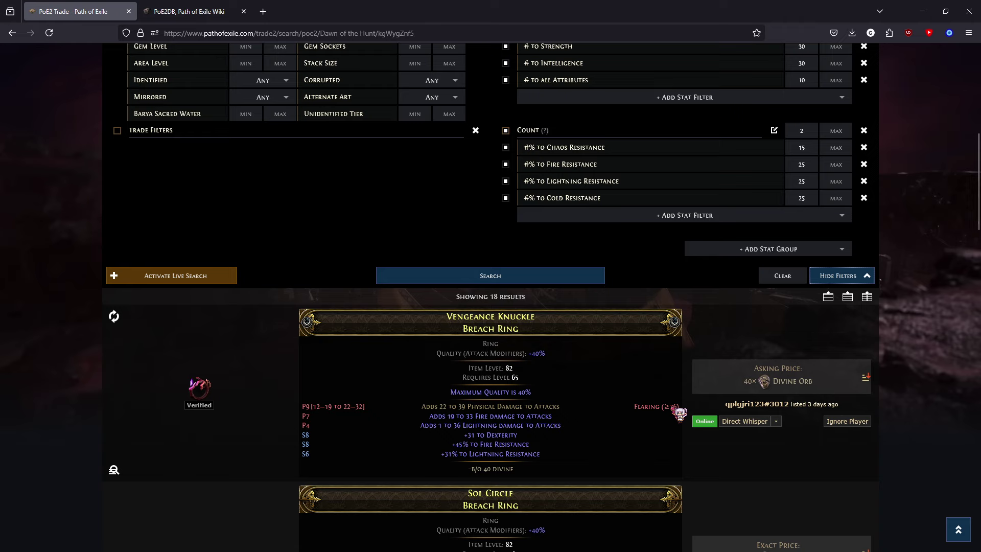
scroll(710, 478, up, 4)
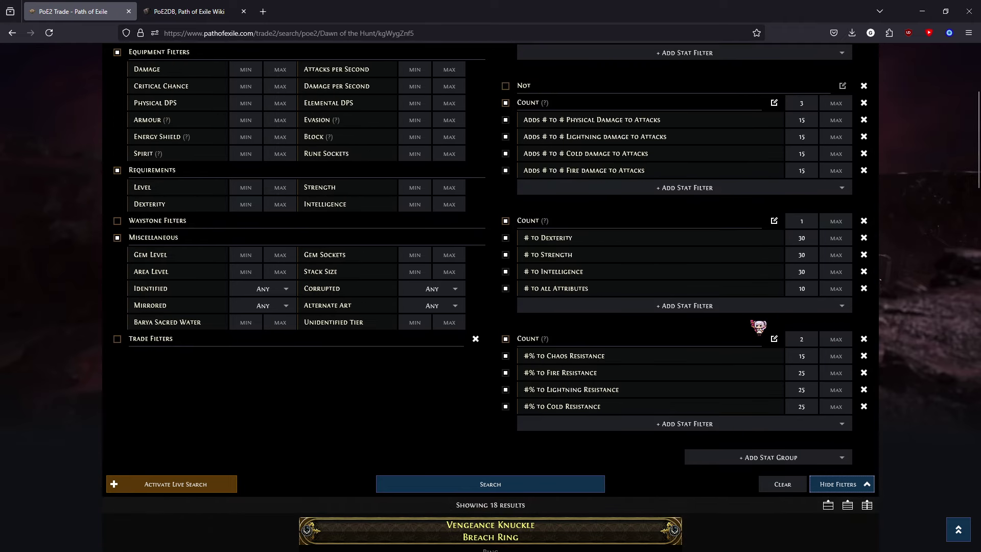
click(505, 86)
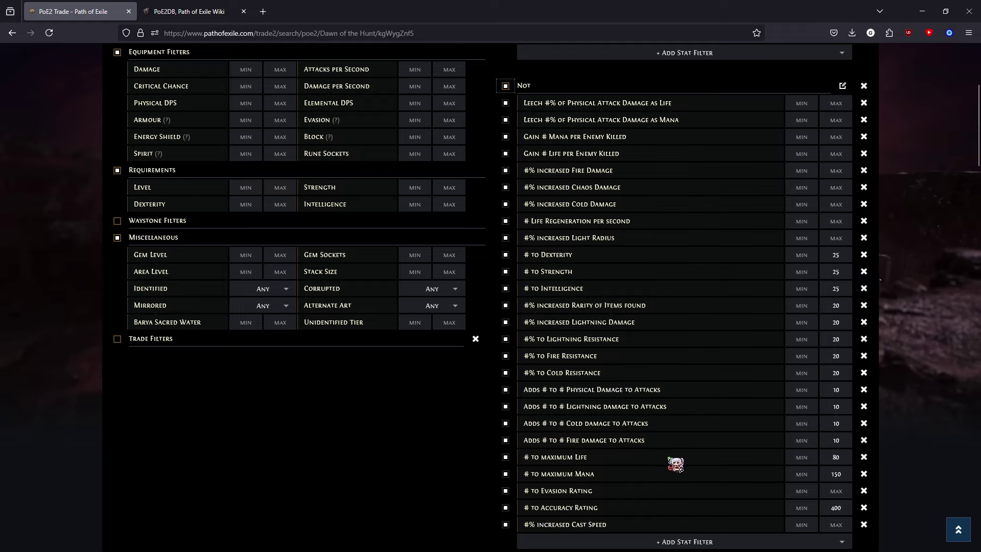
scroll(667, 466, down, 5)
scroll(659, 458, up, 10)
click(508, 227)
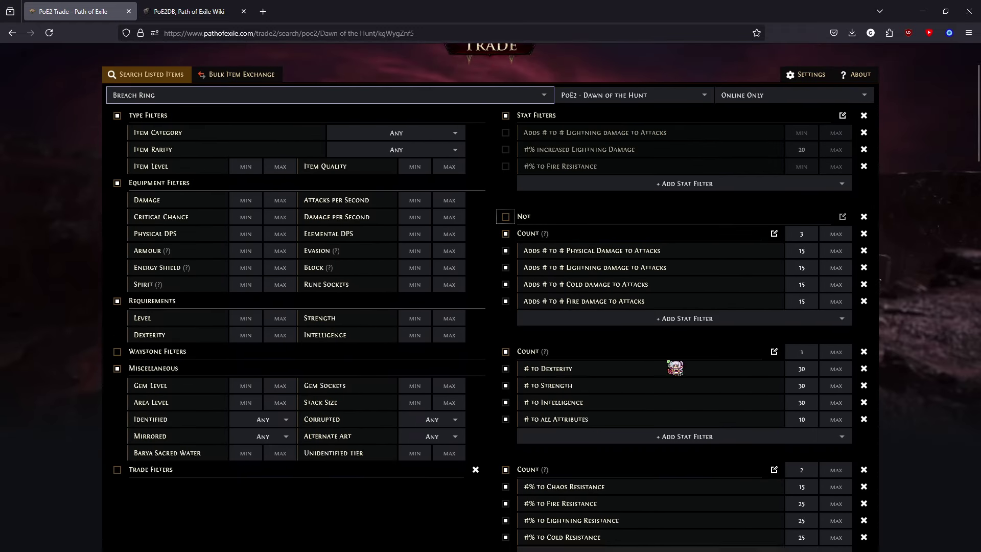
Compare the listed Breach Rings' modifiers and prices with the attack damage, attribute and resistance Count groups.
scroll(679, 397, down, 15)
scroll(746, 438, up, 10)
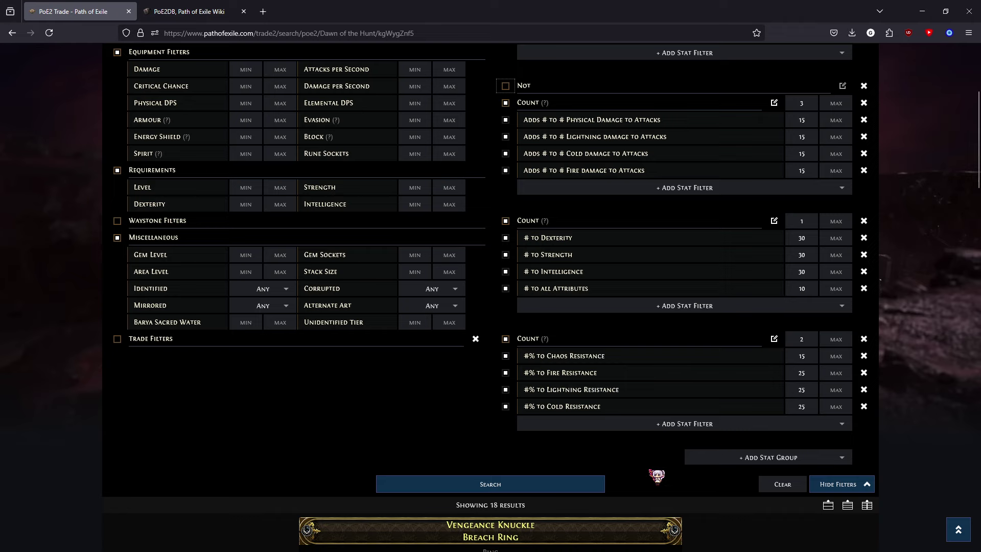
scroll(660, 398, up, 3)
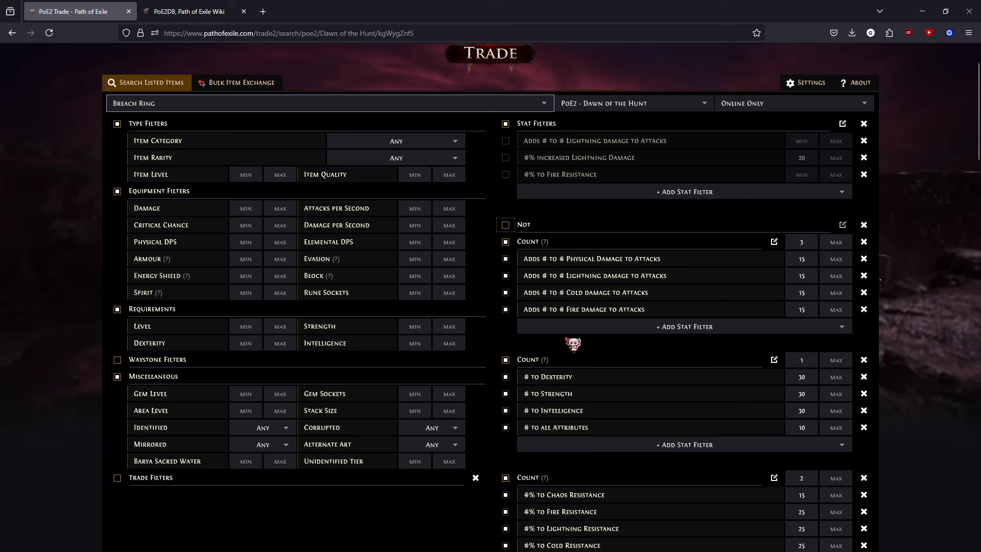
scroll(653, 289, down, 10)
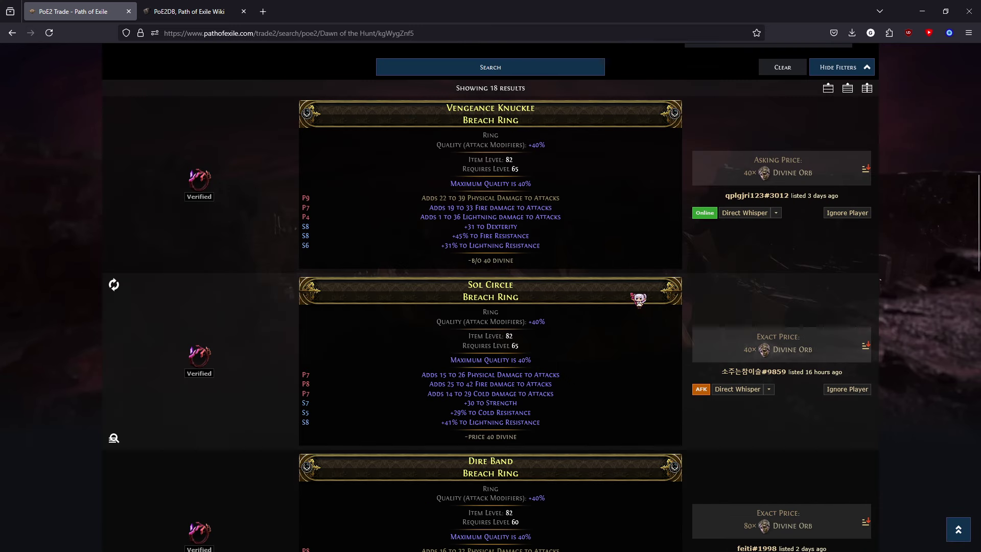
scroll(766, 286, down, 4)
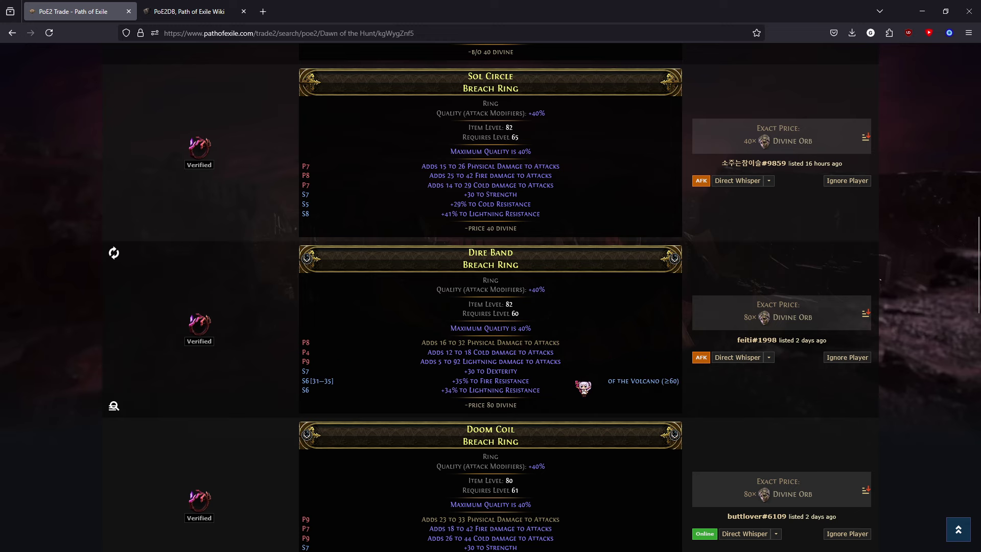
scroll(598, 403, up, 8)
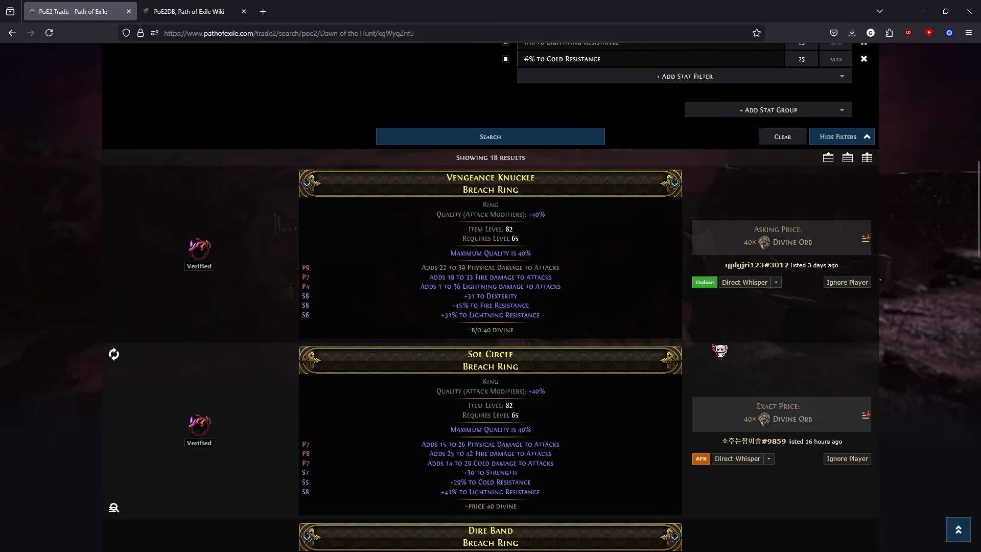
scroll(651, 271, up, 3)
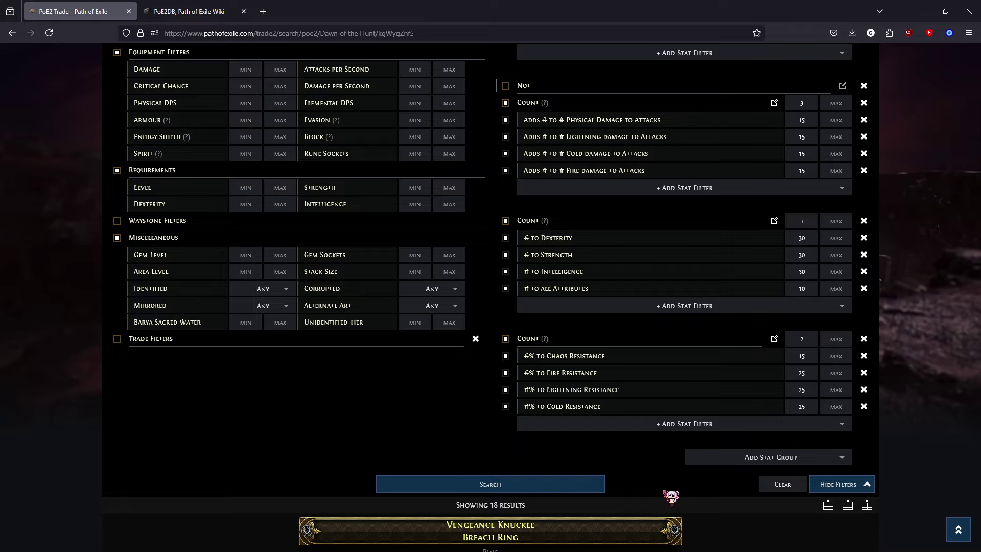
scroll(710, 363, up, 2)
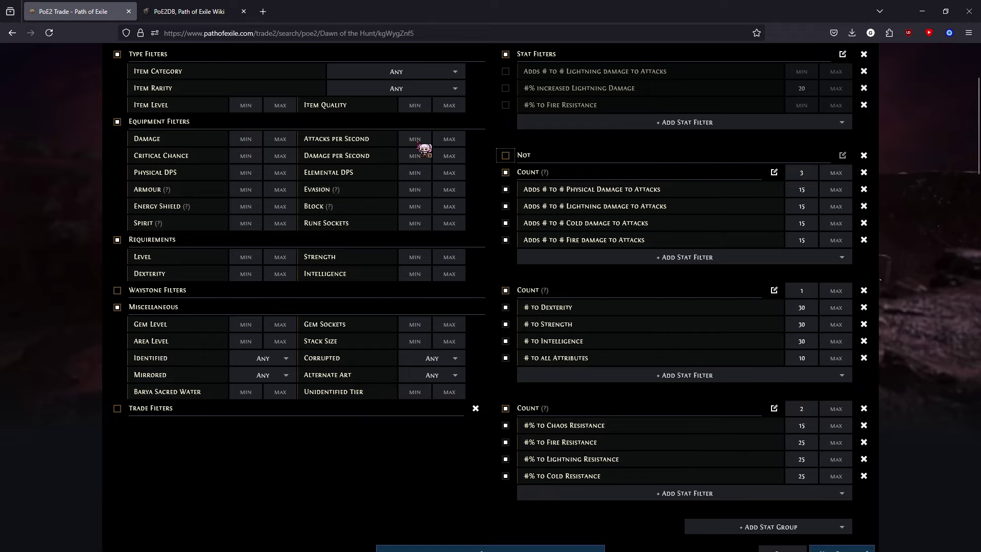
scroll(554, 219, down, 6)
scroll(557, 305, down, 5)
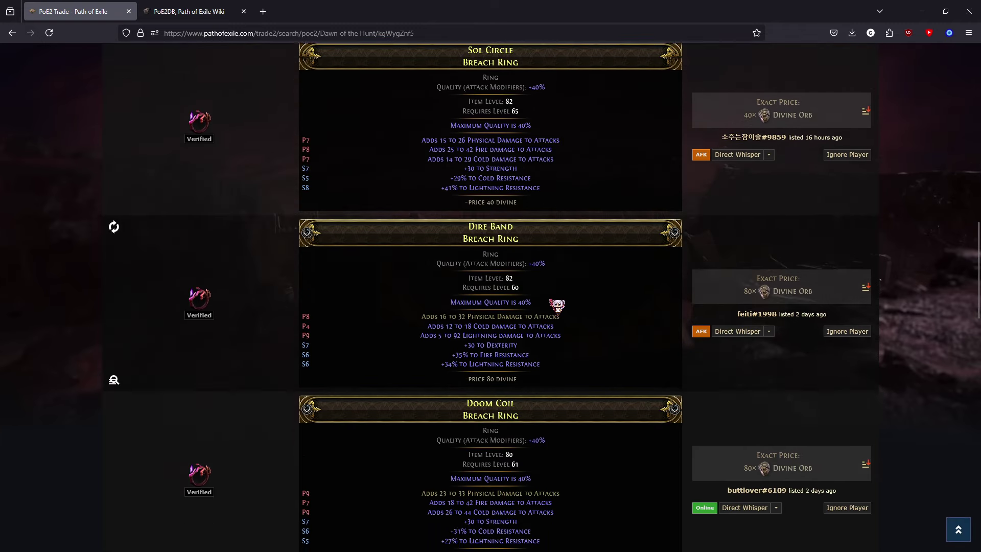
scroll(556, 305, down, 14)
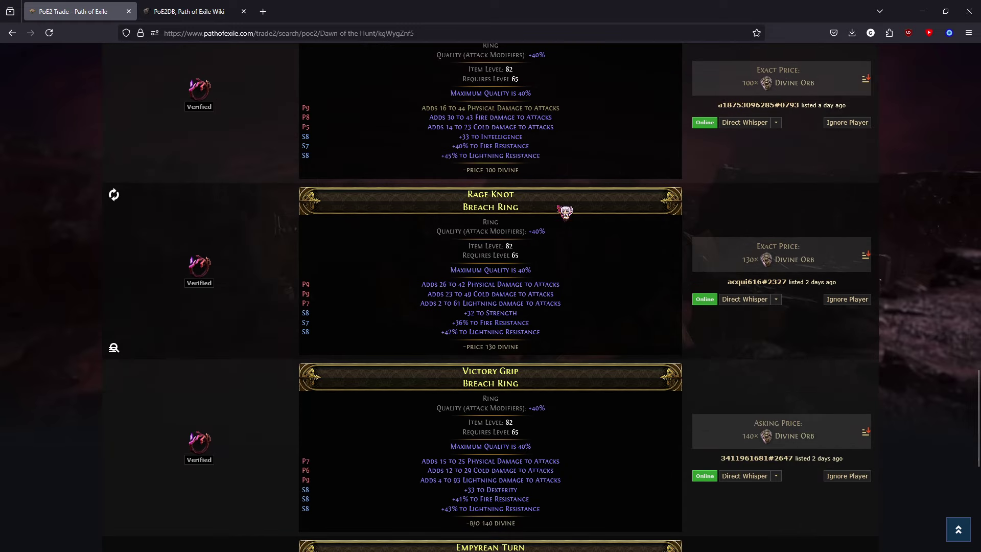
scroll(562, 204, down, 3)
scroll(551, 214, up, 4)
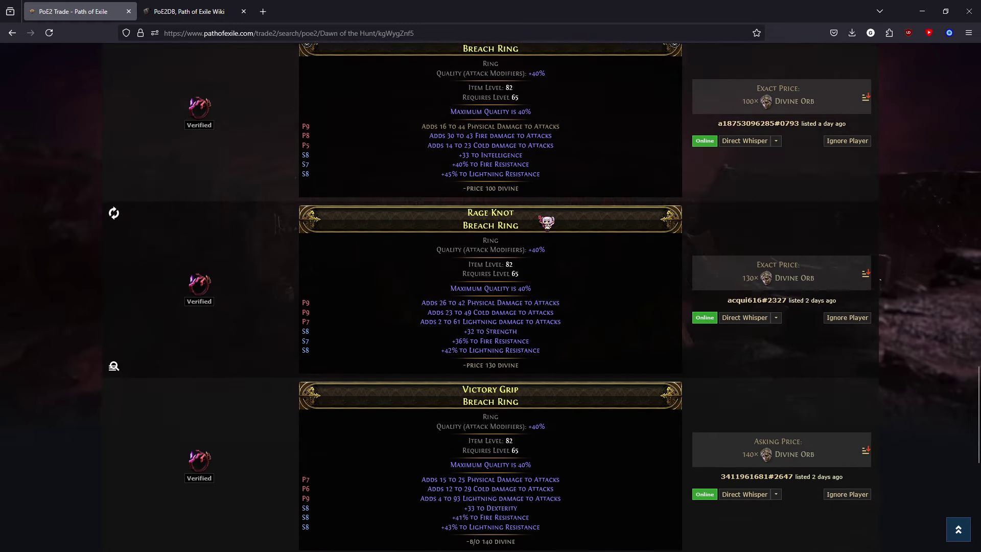
scroll(546, 222, up, 18)
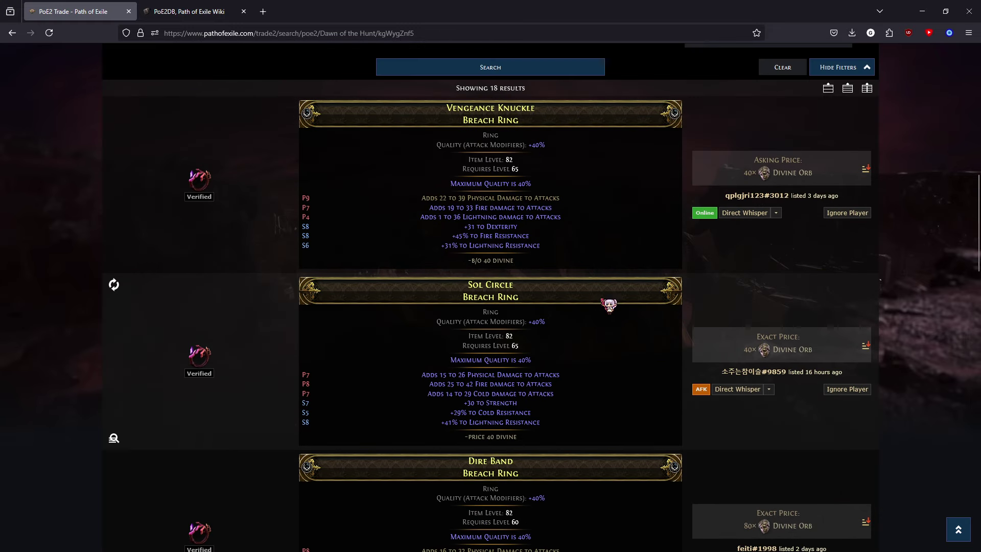
scroll(517, 204, up, 8)
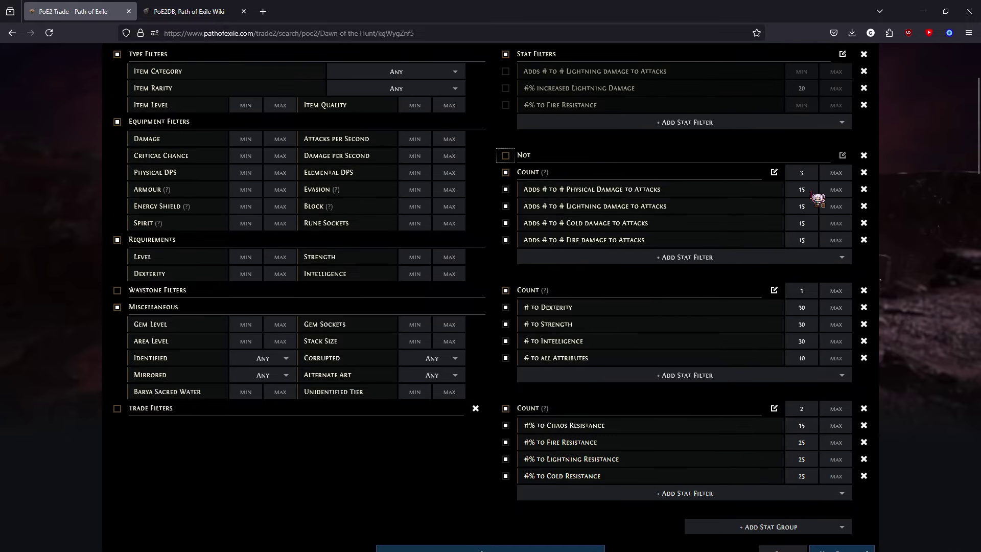
Examine how the first listing's attack damage, attribute and resistance modifiers match the minimums in the Count groups.
scroll(817, 199, down, 5)
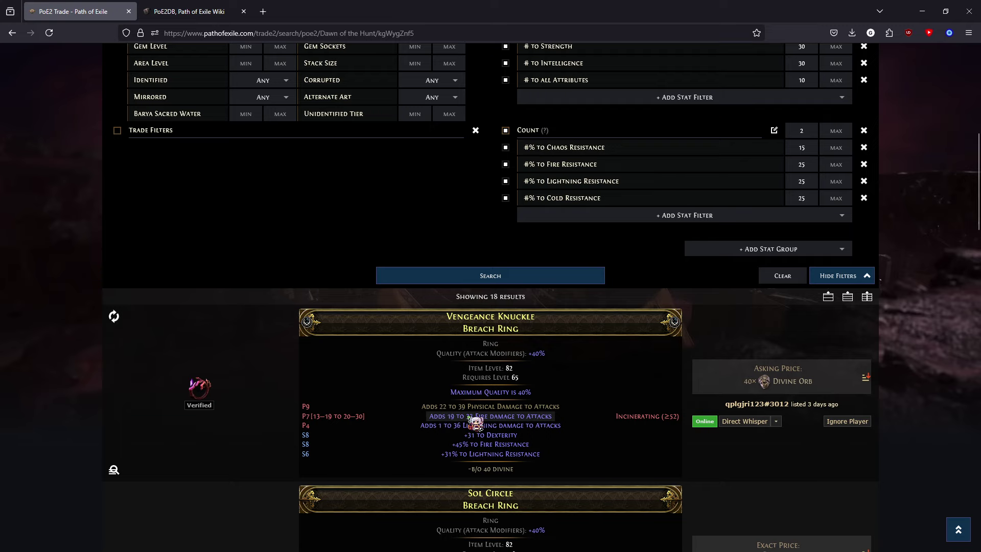
scroll(667, 431, up, 4)
scroll(718, 390, down, 5)
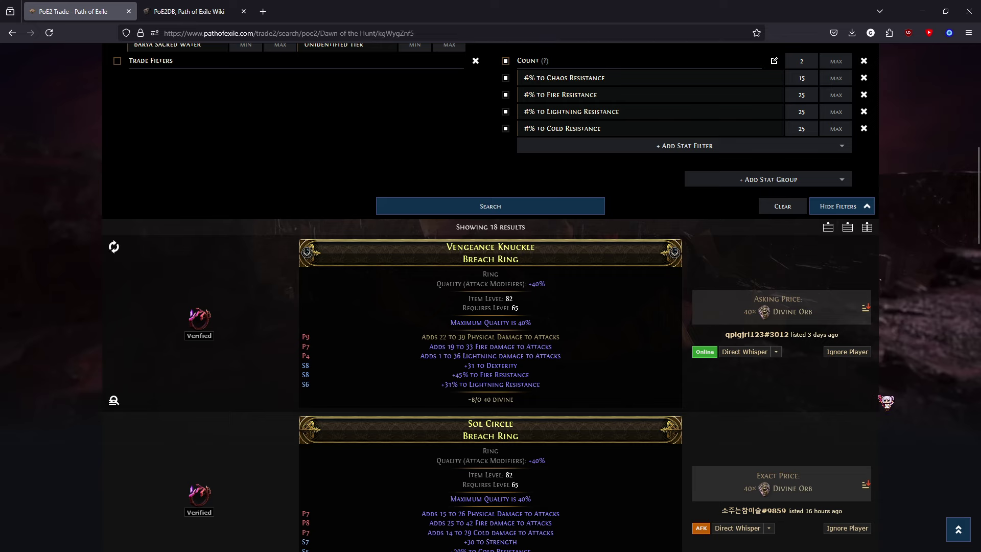
scroll(886, 402, up, 3)
scroll(838, 389, up, 3)
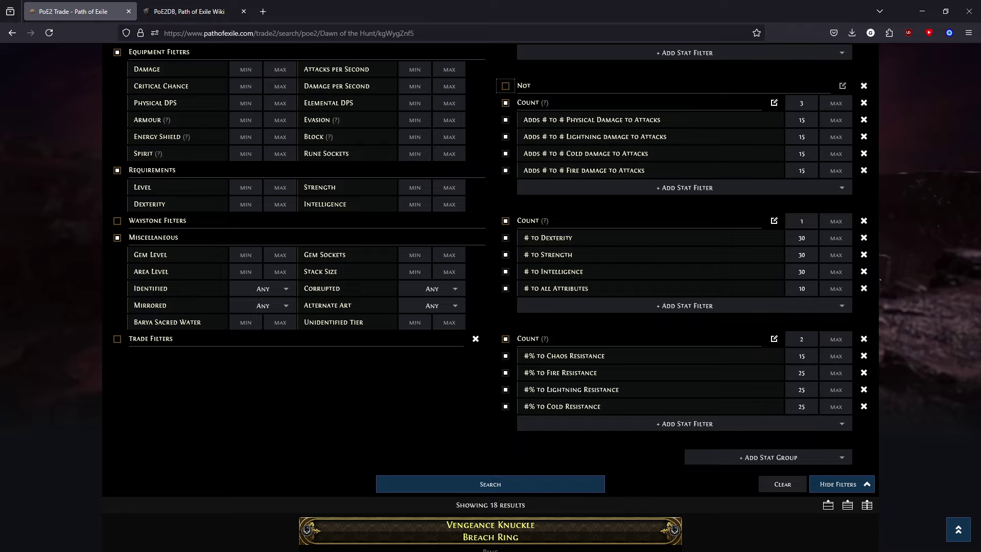
scroll(879, 279, down, 4)
scroll(859, 437, up, 4)
scroll(609, 460, down, 3)
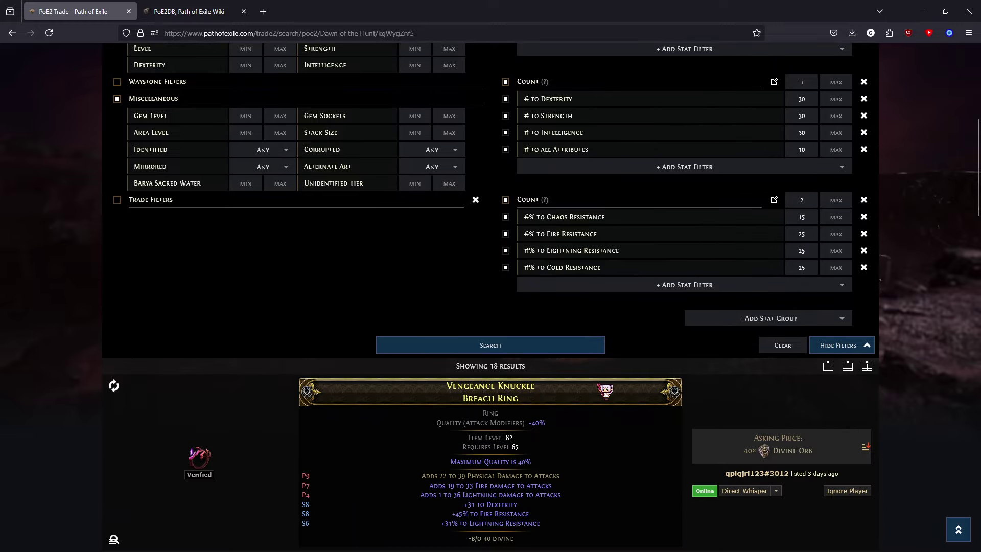
Disable all three Count groups and the main Stat Filters group.
scroll(696, 474, up, 3)
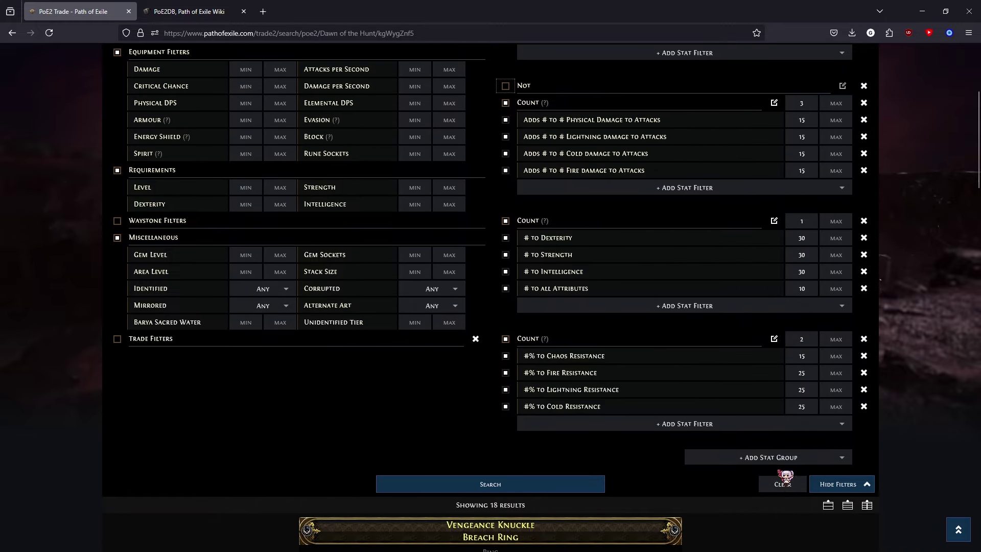
scroll(777, 457, up, 2)
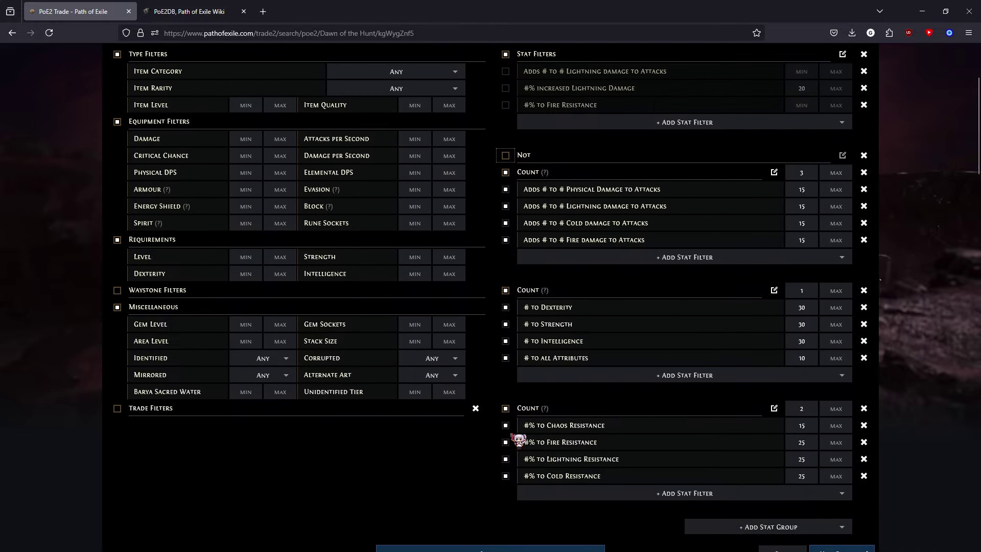
click(505, 408)
click(505, 290)
click(505, 172)
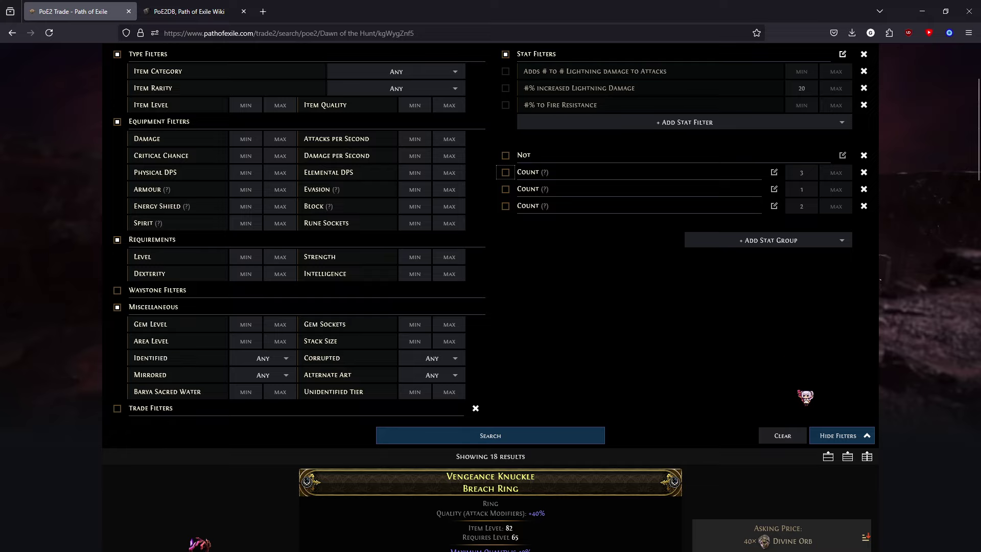
click(505, 54)
click(766, 156)
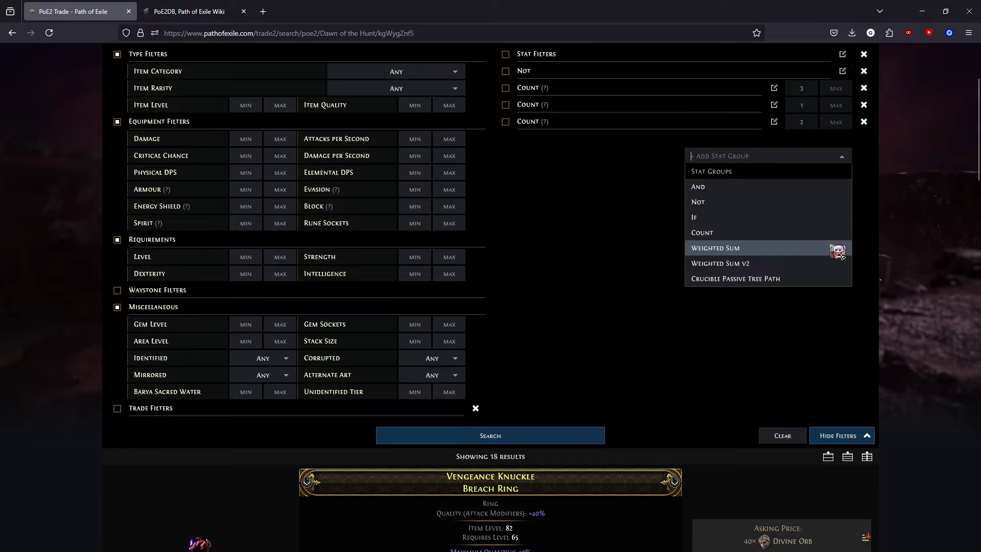
click(772, 250)
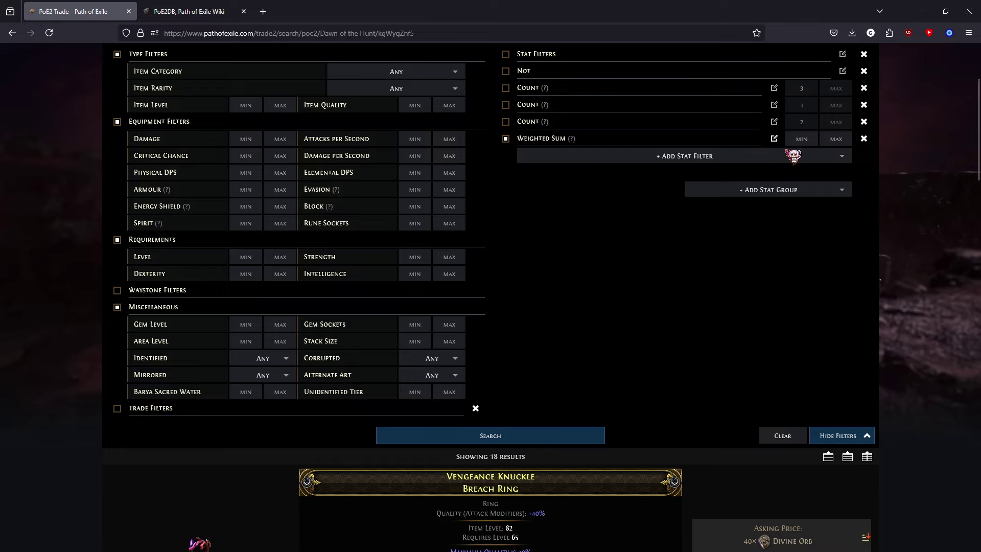
click(748, 162)
text(adds)
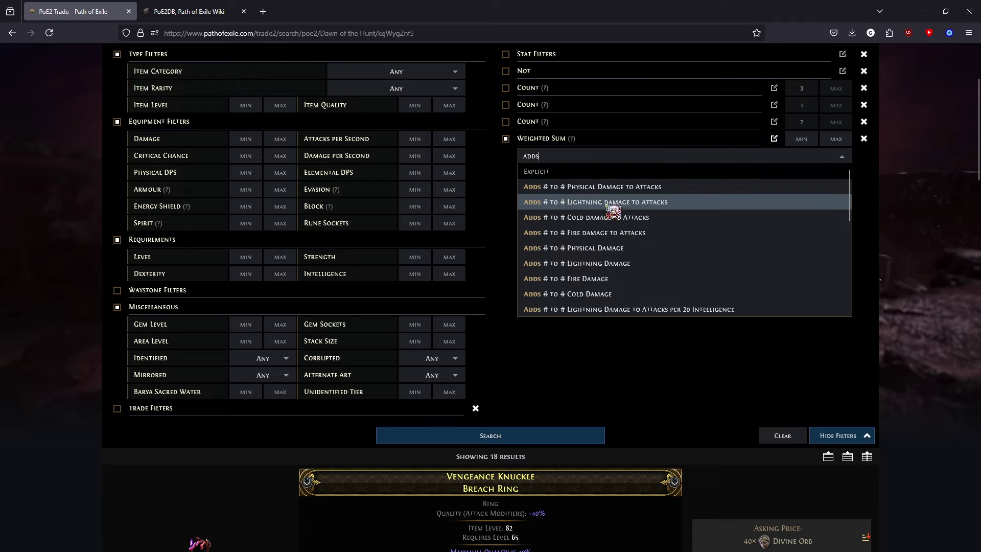
key(Escape)
click(863, 138)
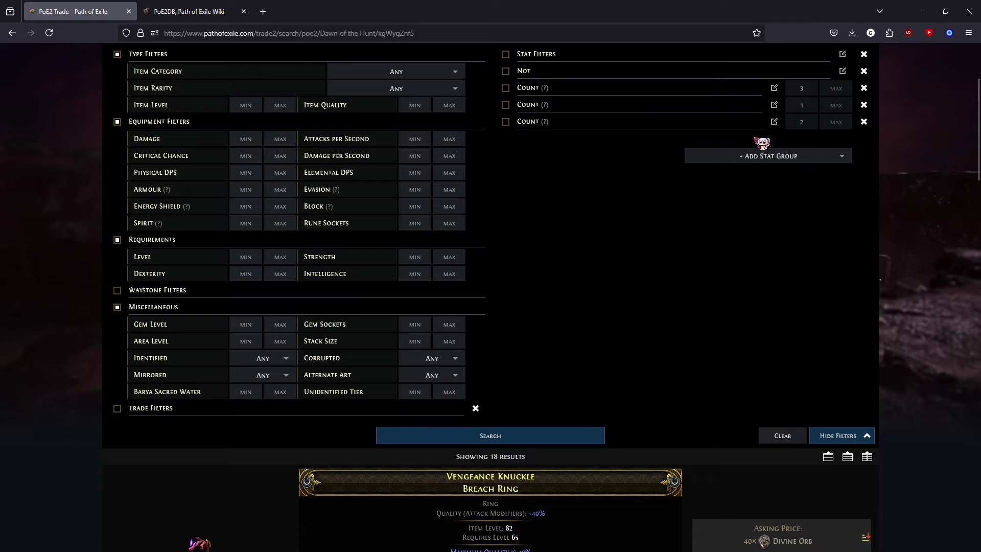
Re-enable the attack damage Count group and change its type to Weighted Sum.
click(610, 90)
click(774, 88)
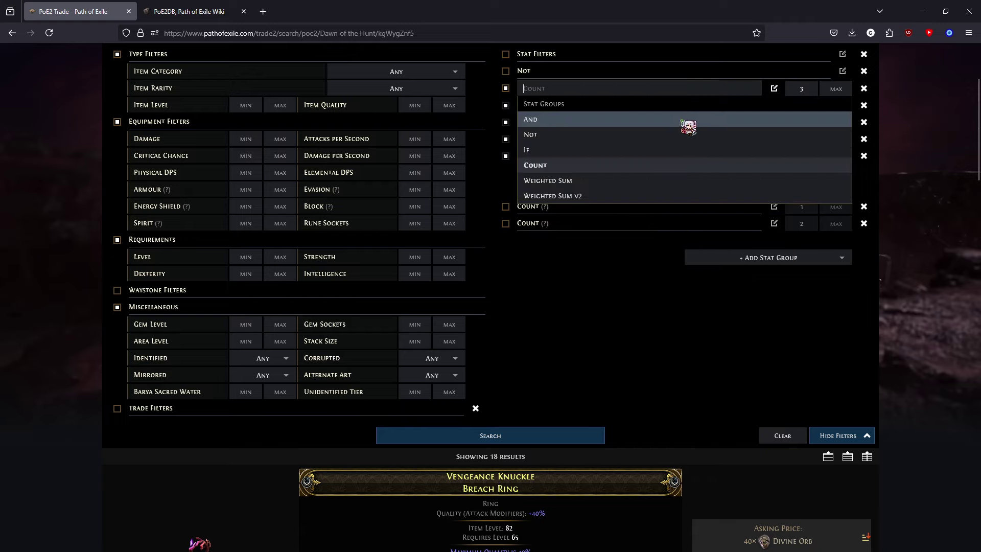
click(781, 179)
Set the Weighted Sum minimum to 45 and give Physical, Lightning, Cold and Fire attack damage a weight of 1 each.
click(807, 89)
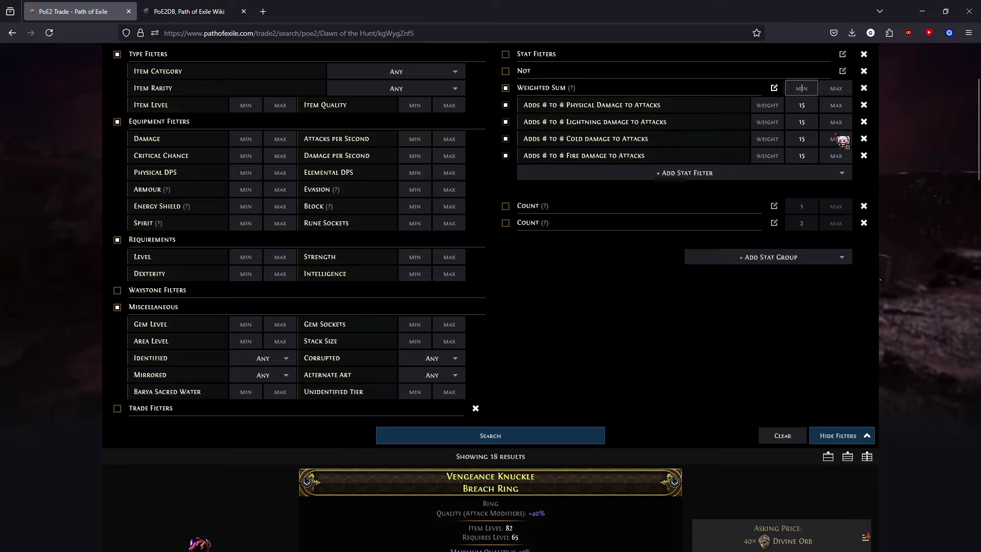
click(776, 105)
text(1)
click(778, 122)
text(1)
click(779, 138)
text(1)
click(778, 156)
text(1)
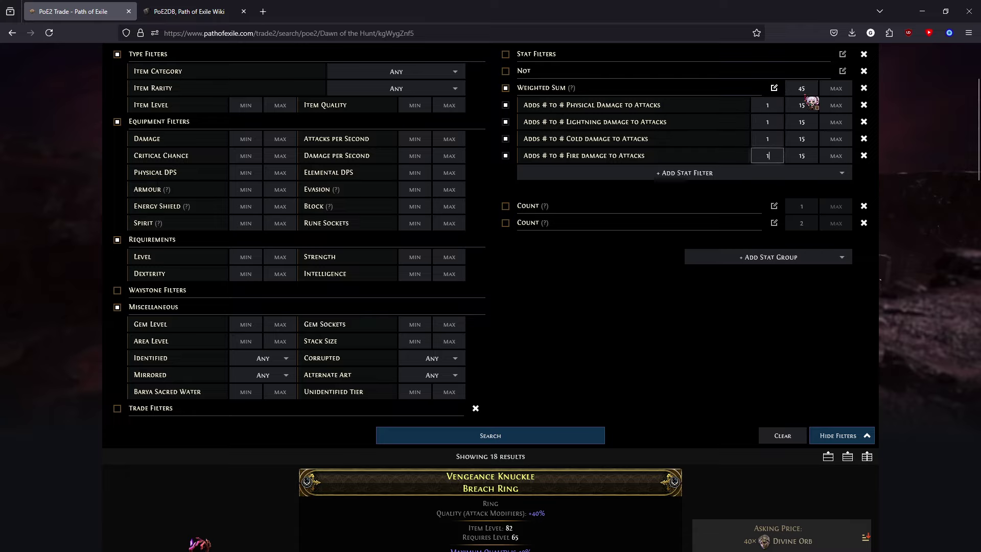
Run the weighted Breach Ring search, sort the results by highest sum and look through the listings and prices.
key(Return)
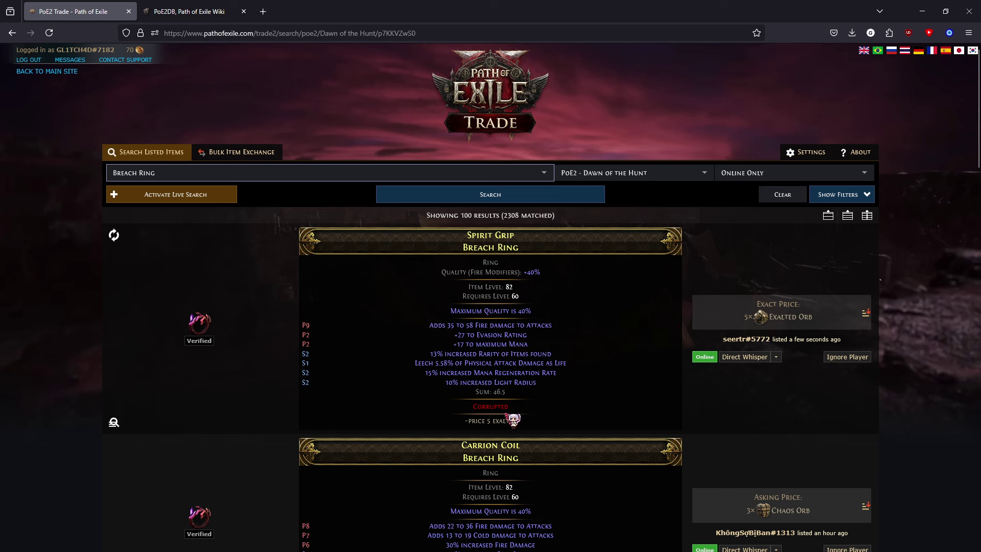
scroll(716, 420, down, 1)
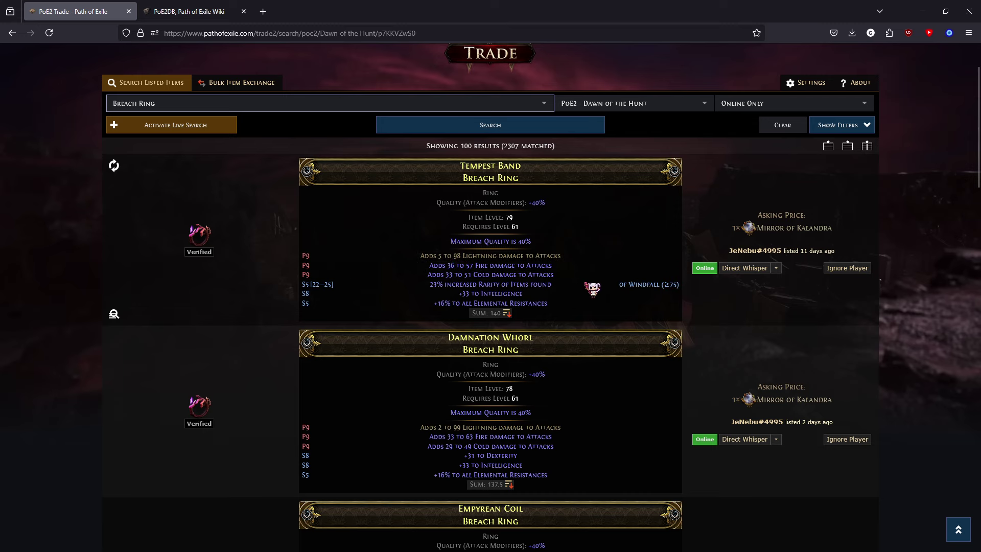
scroll(587, 286, down, 6)
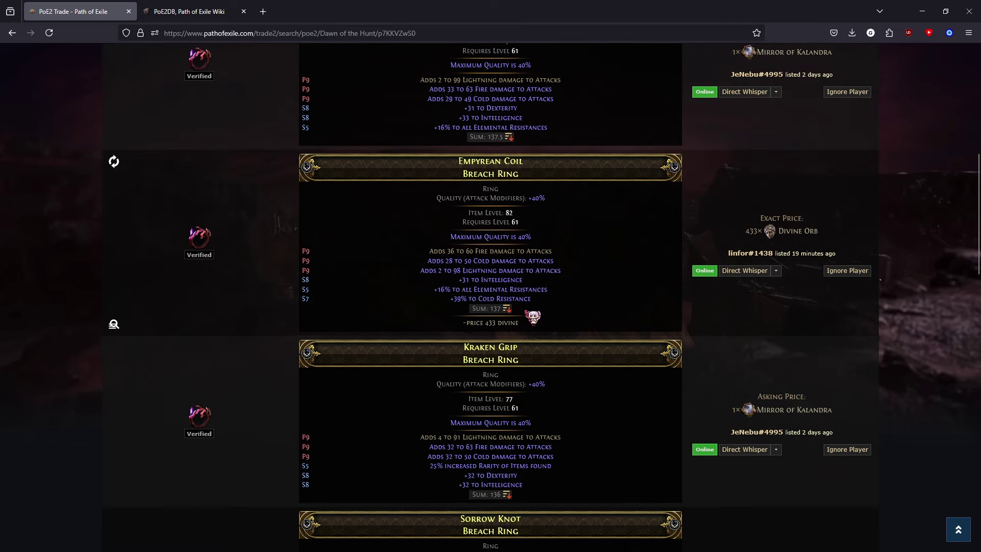
scroll(581, 312, down, 12)
scroll(622, 356, down, 20)
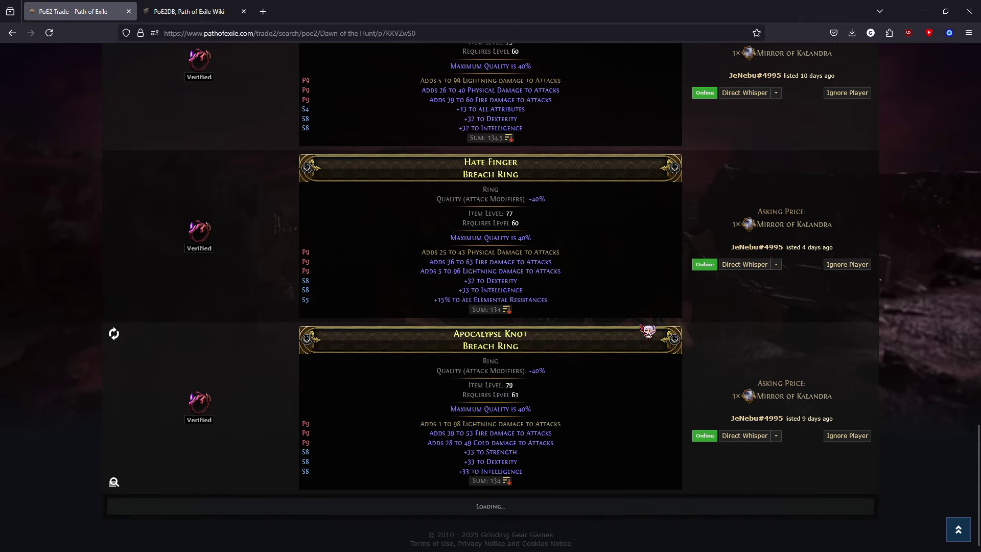
scroll(590, 367, down, 6)
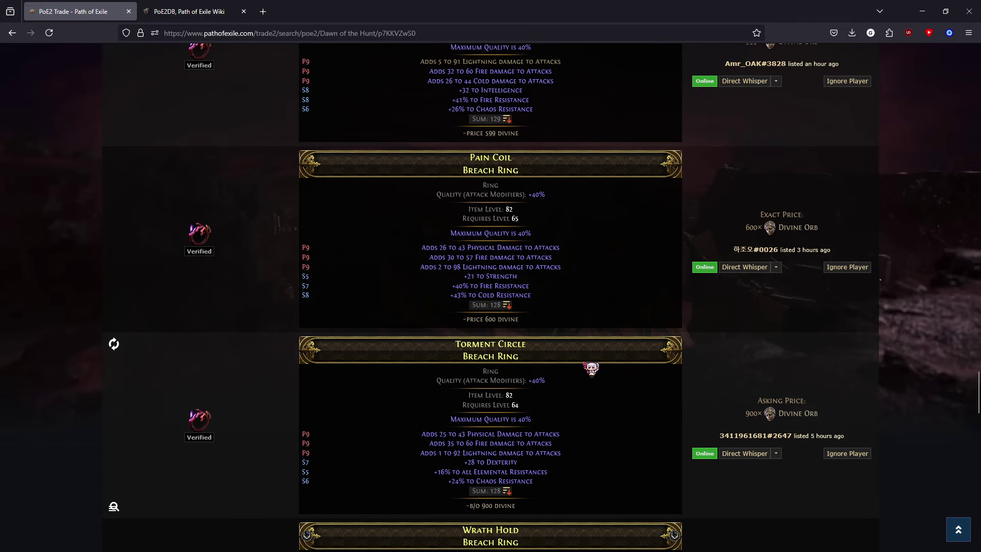
scroll(505, 506, down, 3)
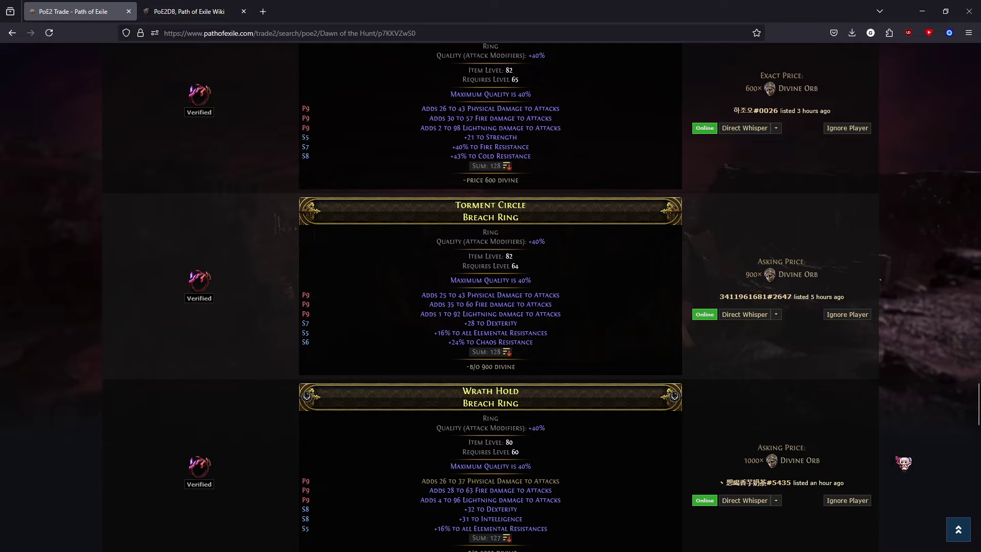
Return to the search filters and add a second, empty Weighted Sum group below the Count groups.
click(958, 528)
click(831, 199)
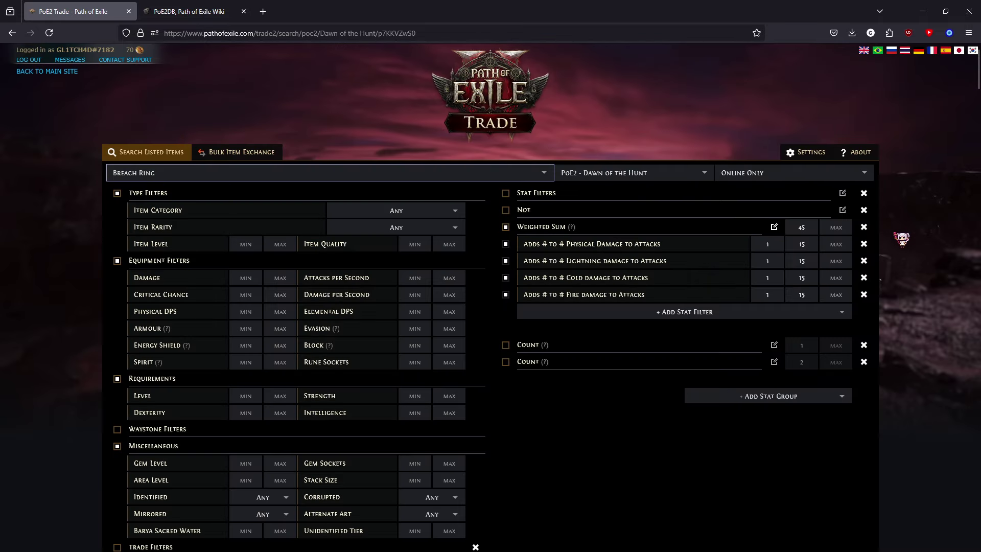
scroll(827, 245, down, 3)
scroll(740, 352, up, 1)
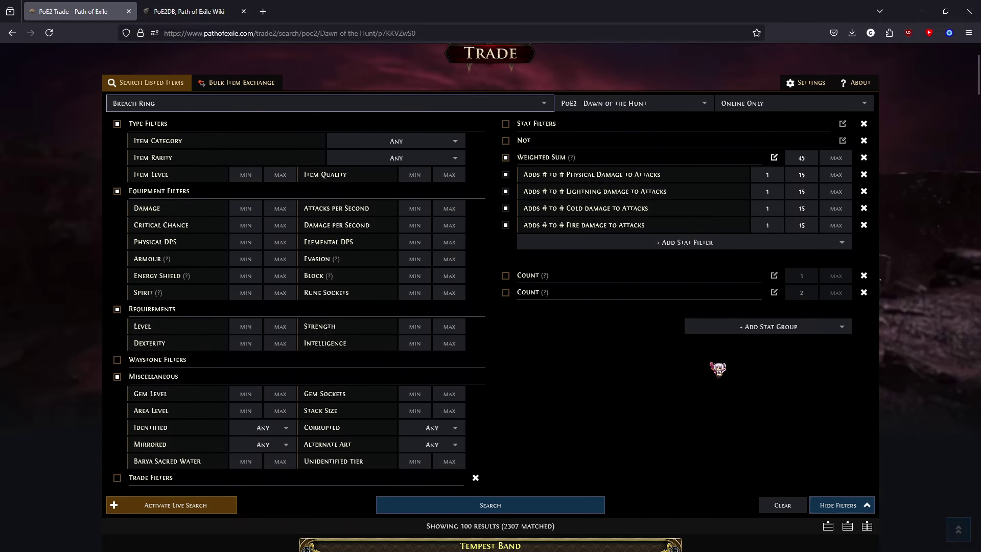
click(761, 327)
click(749, 431)
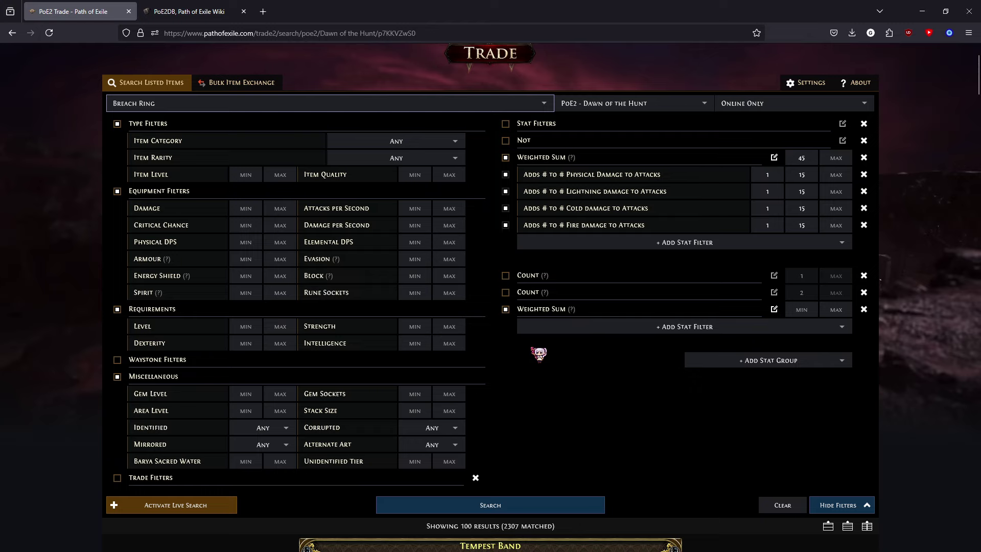
Raise the minimum of the attack damage Weighted Sum group to 60.
click(642, 330)
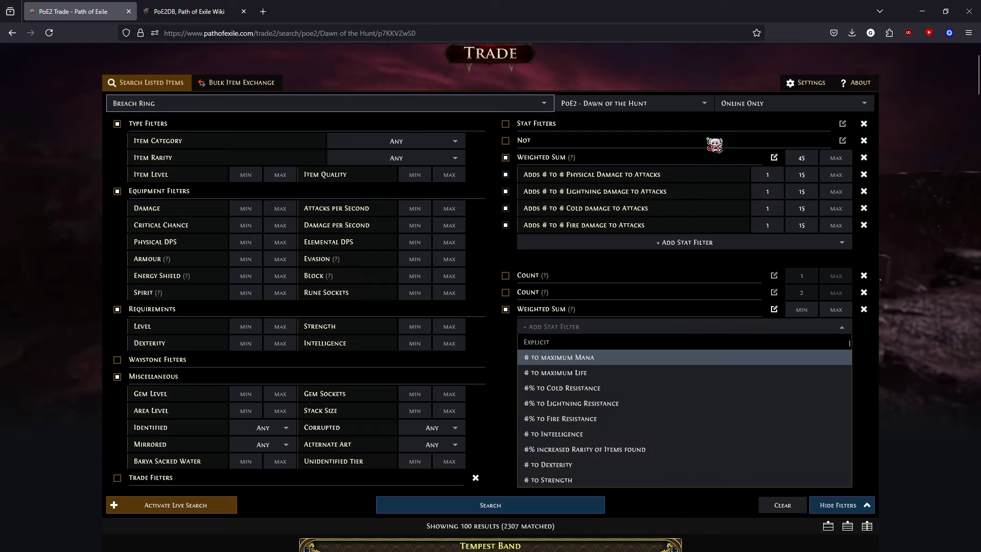
double_click(810, 158)
text(60)
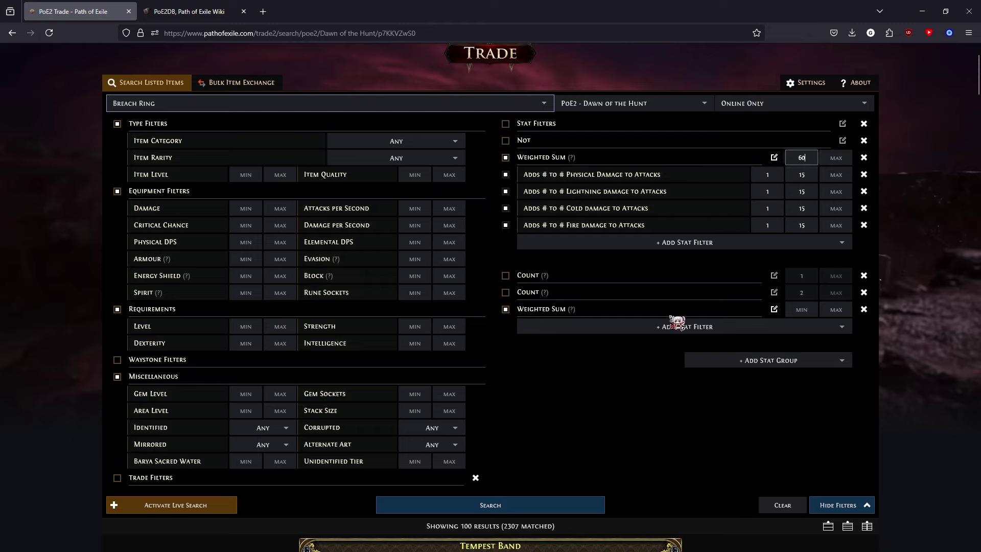
Add increased Rarity of Items found to the second Weighted Sum group with a weight of 1.
click(641, 329)
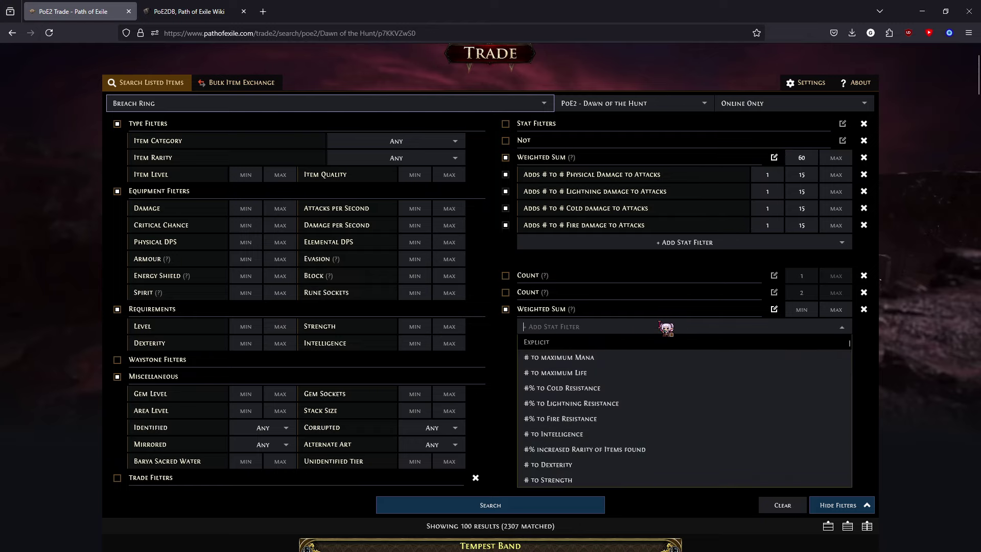
text(rarity)
click(648, 359)
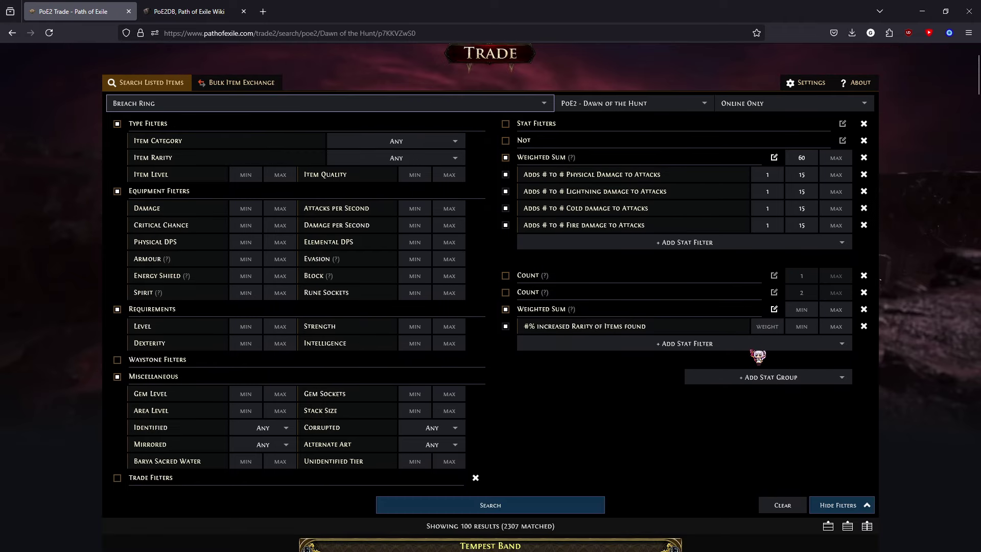
scroll(758, 356, down, 2)
click(767, 256)
text(1)
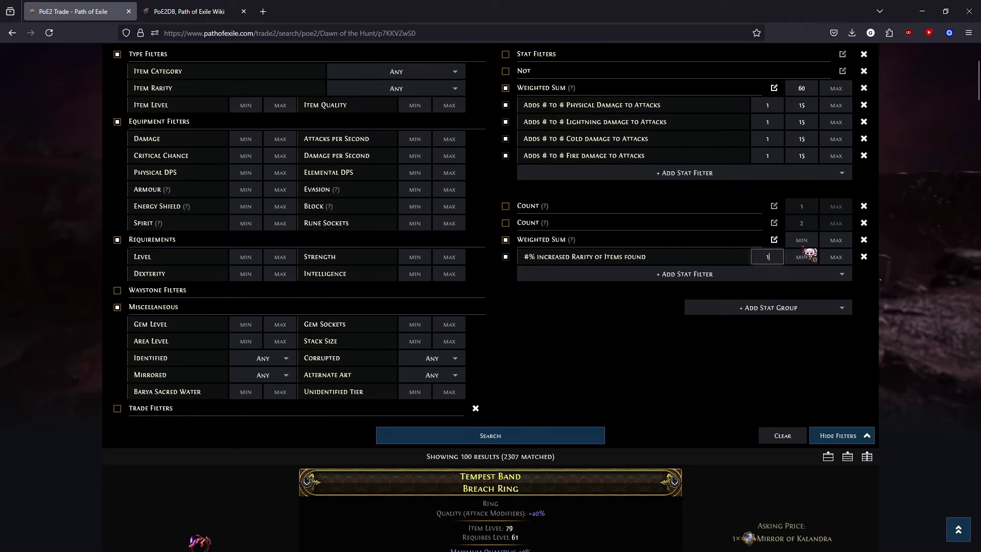
click(801, 240)
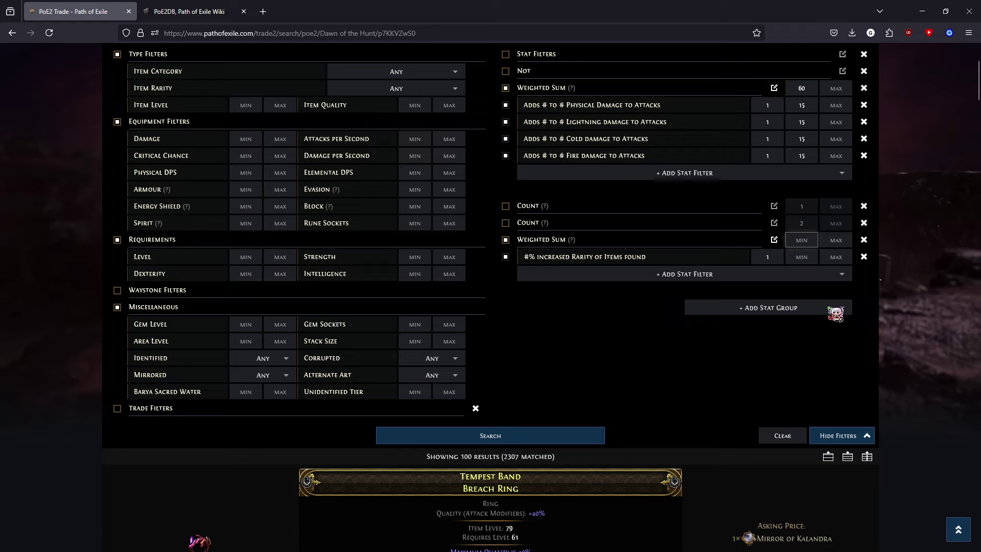
click(505, 256)
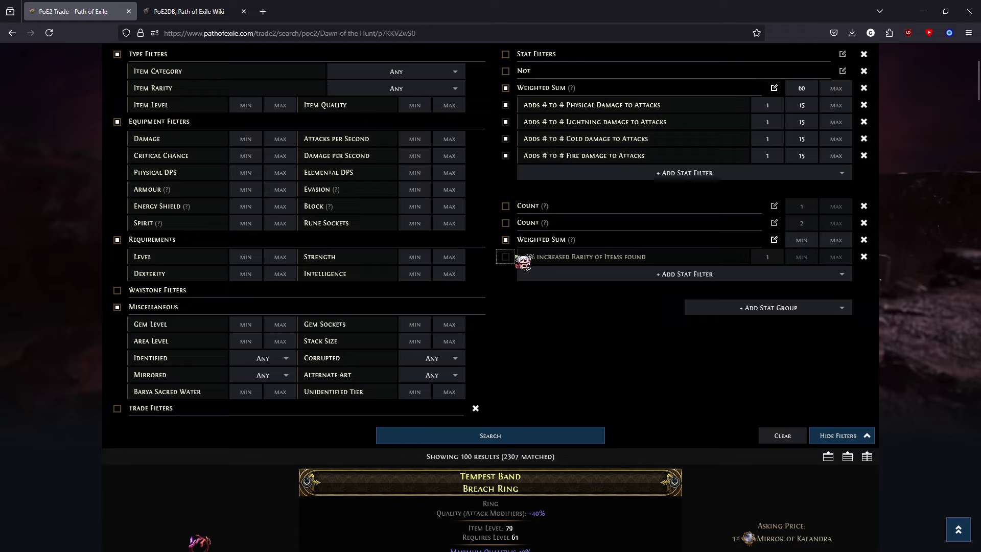
click(505, 240)
scroll(509, 168, up, 2)
click(505, 124)
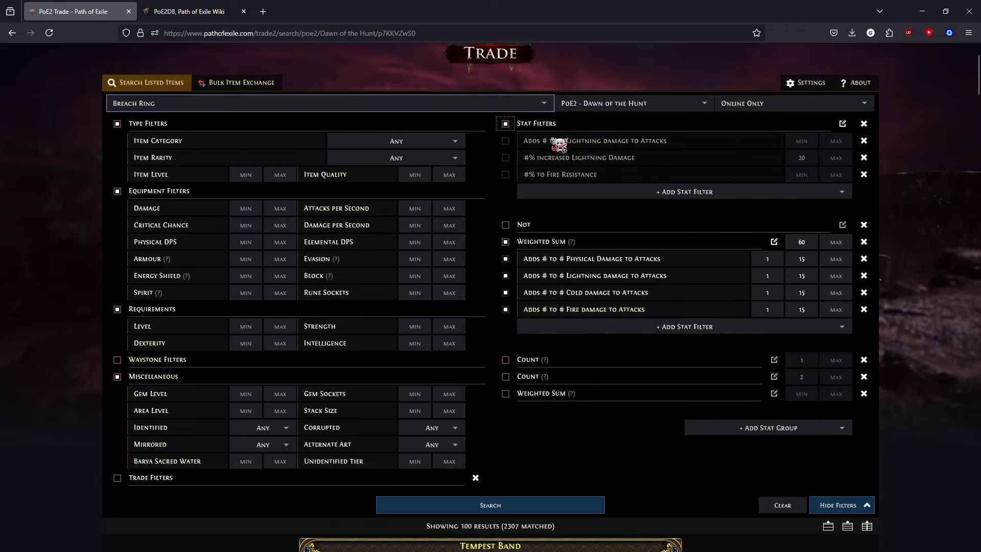
click(628, 197)
text(rarity)
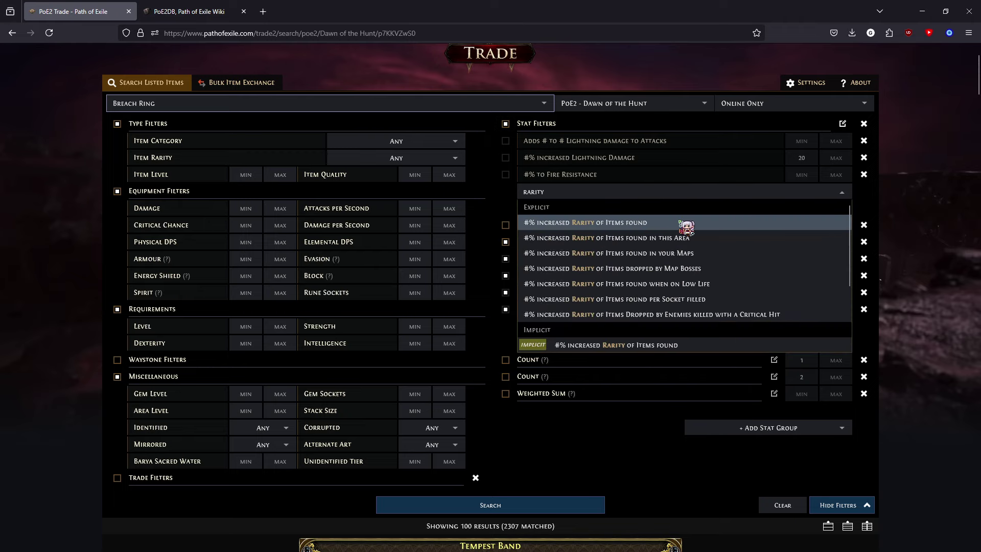
click(505, 124)
click(505, 309)
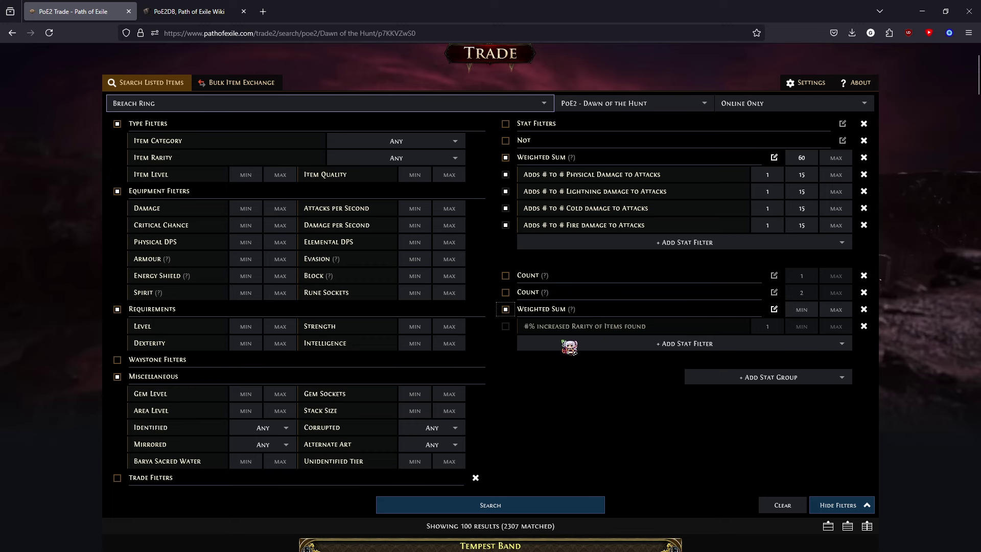
click(505, 326)
Set the rarity Weighted Sum minimum to 1 and run the Breach Ring search.
click(812, 309)
text(1)
scroll(735, 443, down, 2)
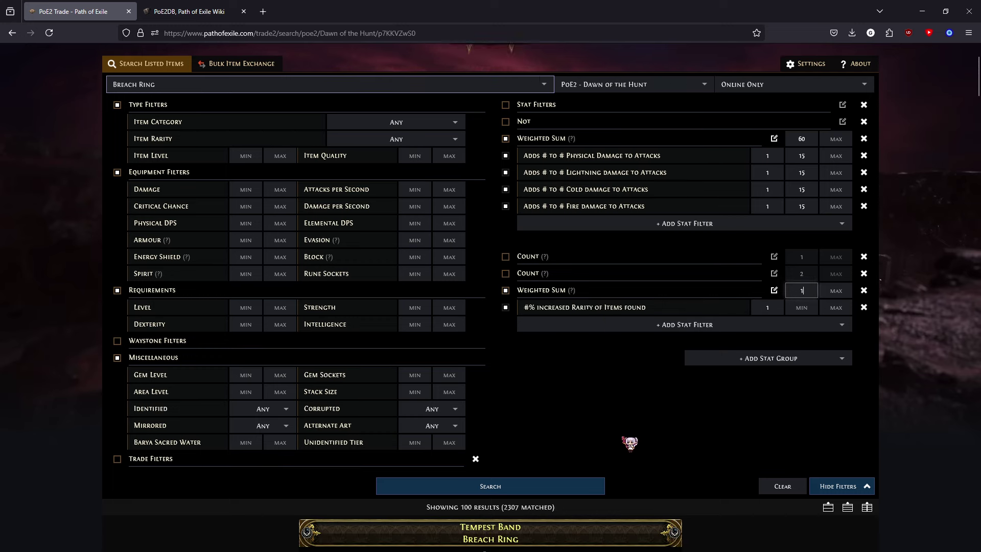
click(591, 440)
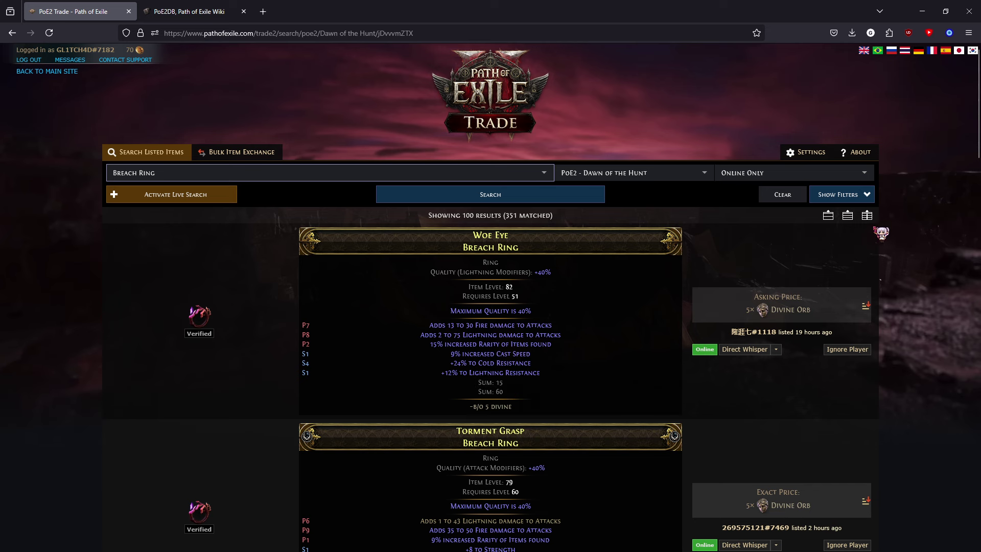
Set the rarity Weighted Sum minimum to 30 and run the Breach Ring search.
click(842, 194)
scroll(837, 215, down, 4)
double_click(811, 241)
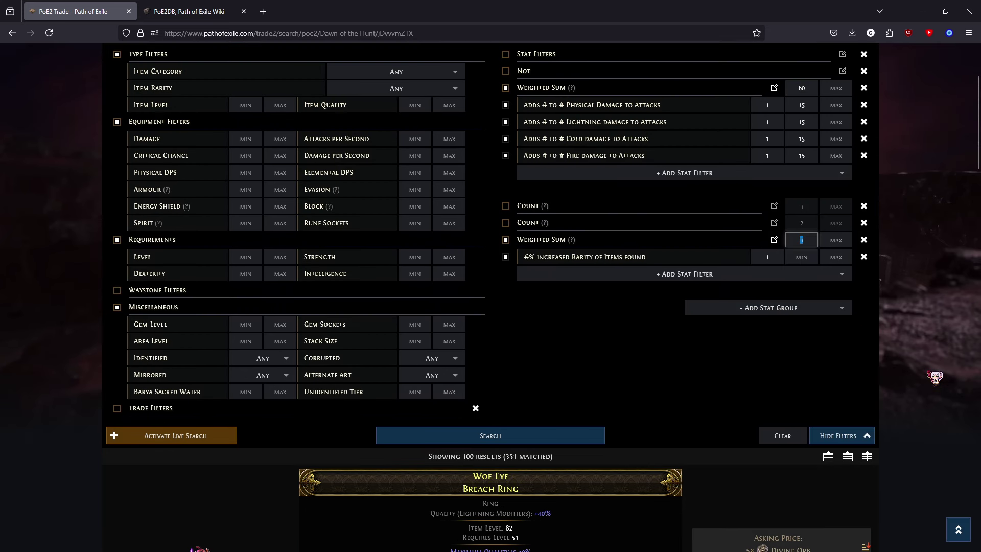
text(30)
scroll(627, 349, down, 4)
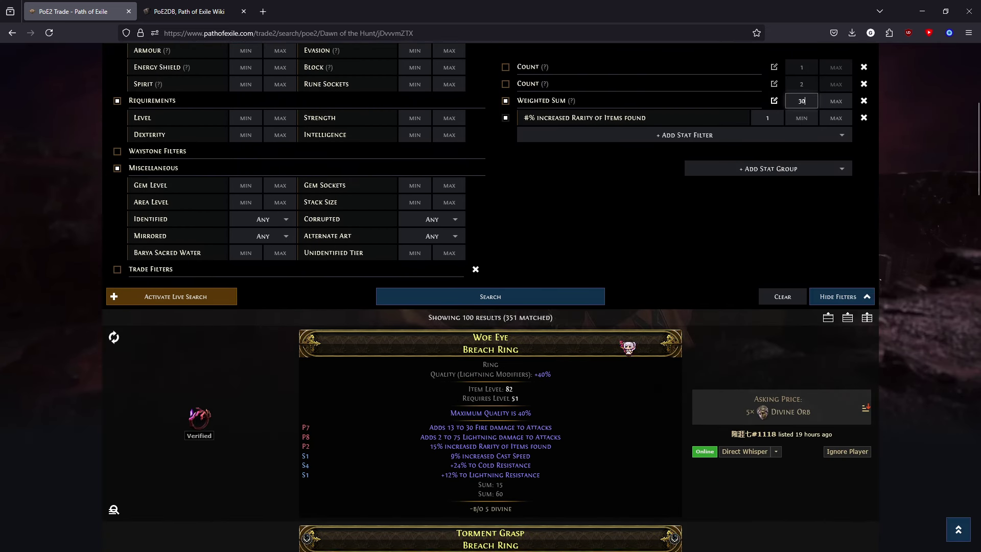
click(552, 295)
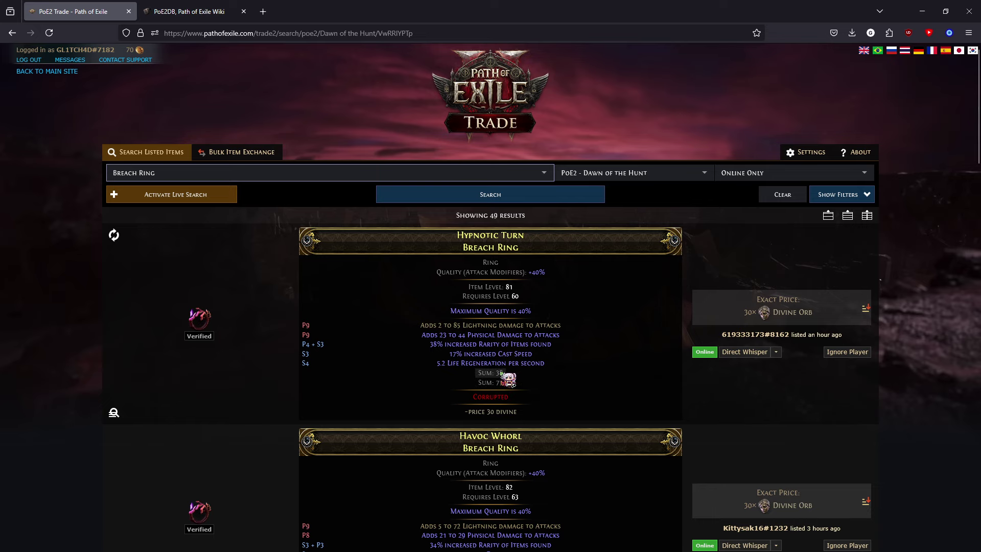
Sort the results by highest rarity sum and look through the Breach Ring listings, comparing their stats and prices.
click(503, 374)
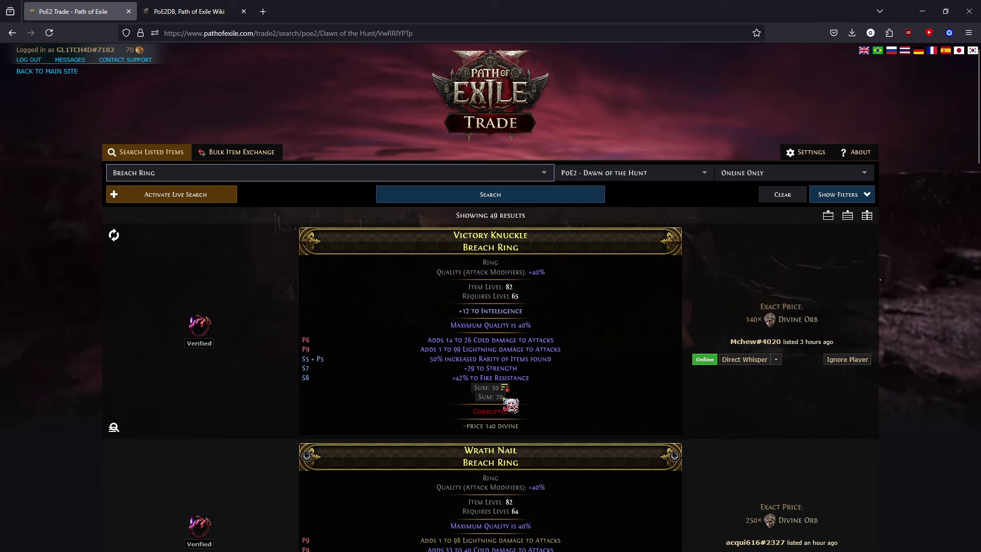
scroll(511, 405, down, 3)
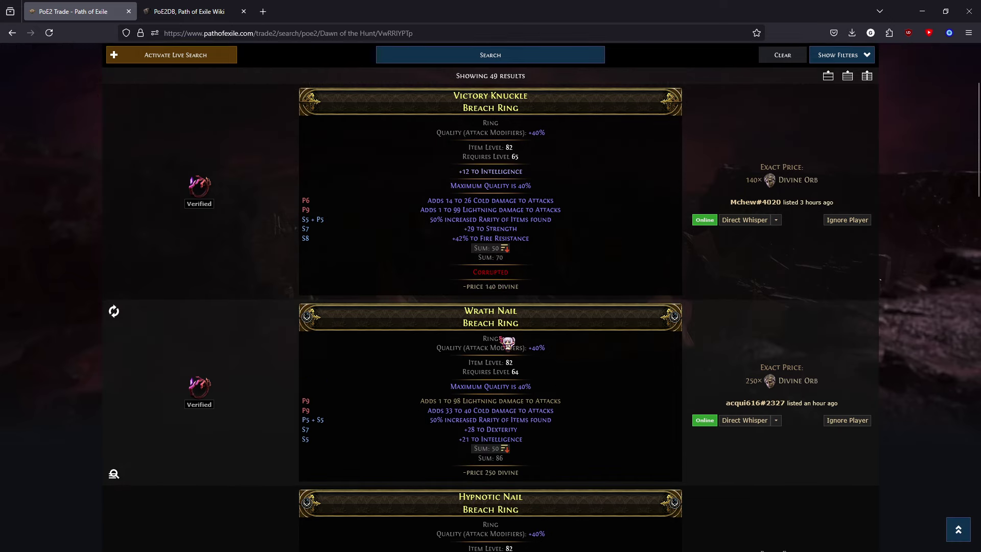
scroll(490, 269, down, 3)
scroll(533, 337, up, 1)
scroll(528, 357, down, 9)
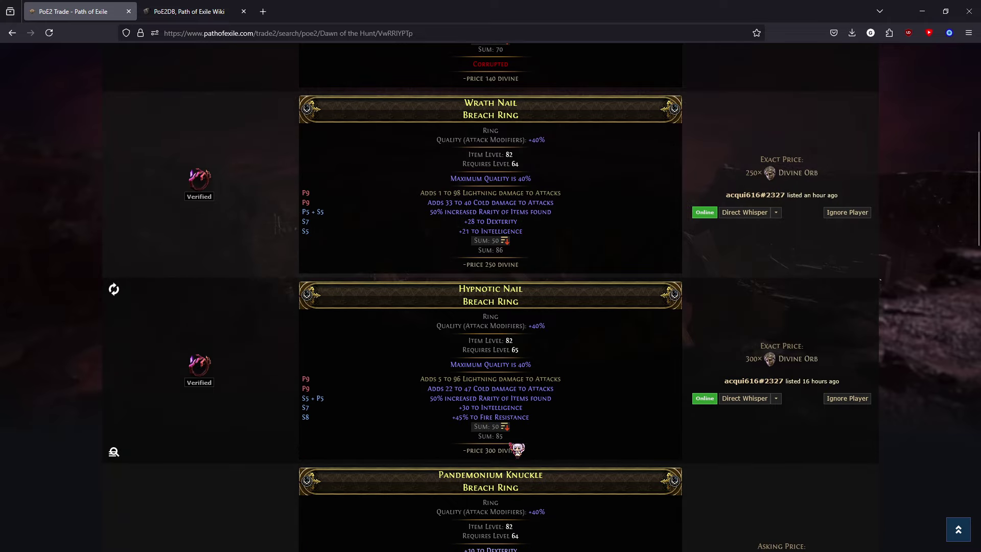
scroll(545, 344, down, 7)
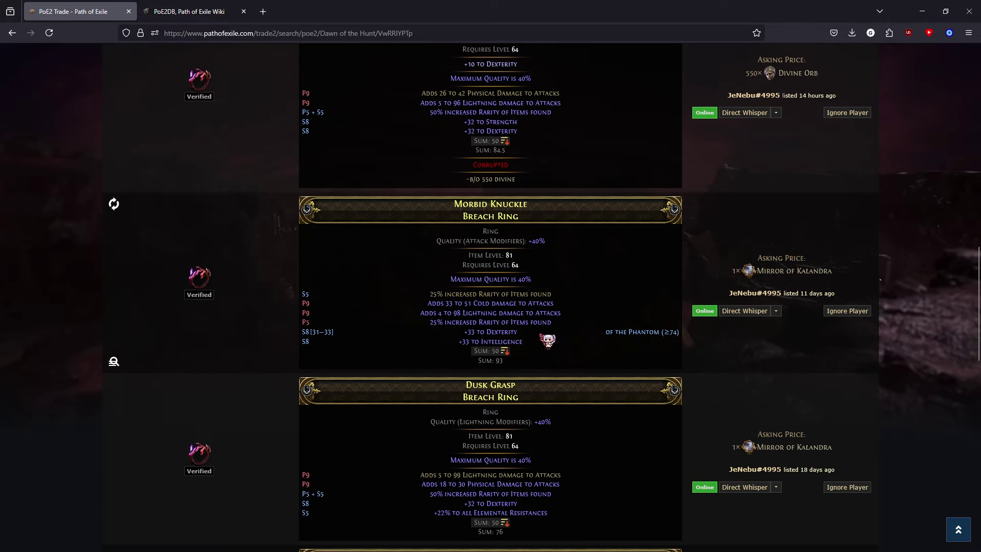
scroll(516, 249, down, 11)
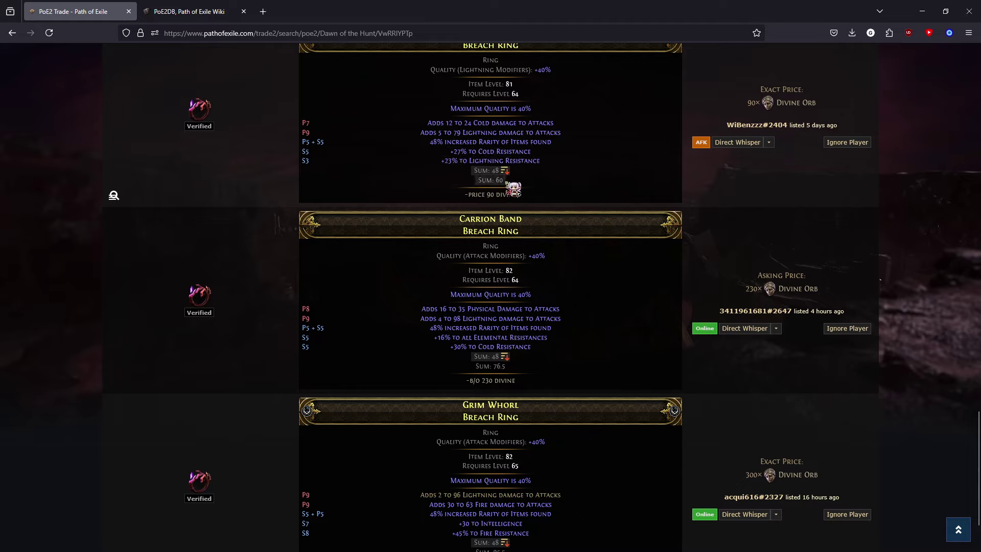
scroll(649, 352, down, 15)
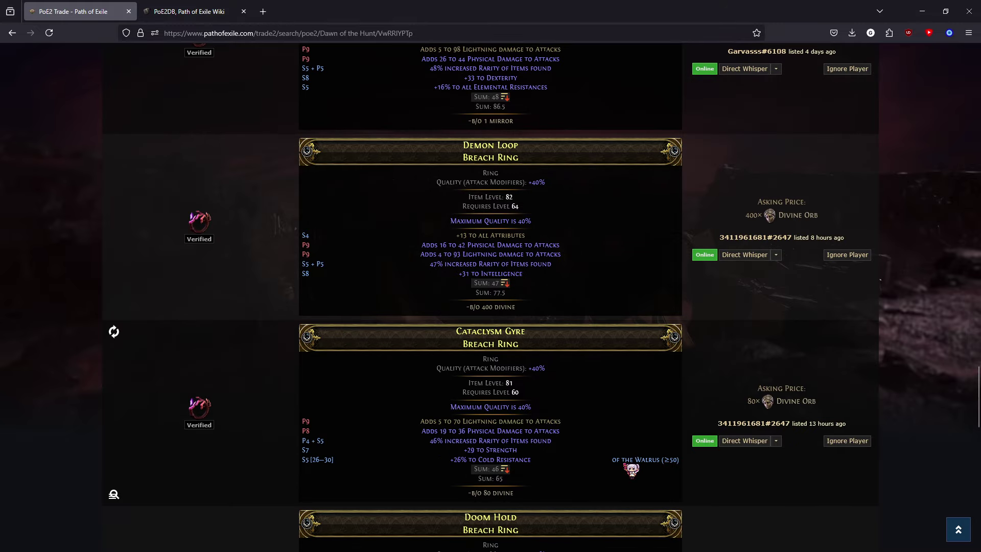
scroll(731, 478, down, 10)
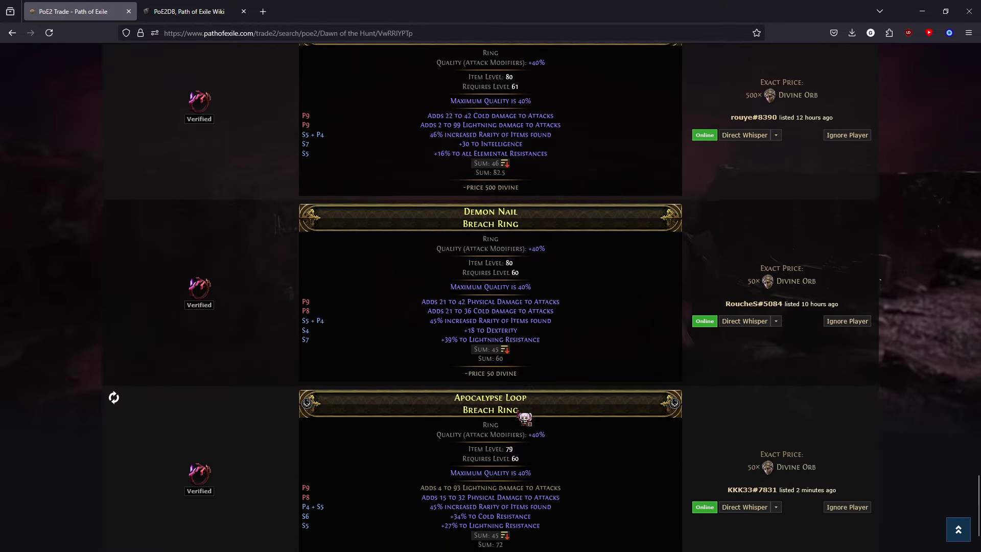
scroll(613, 357, up, 20)
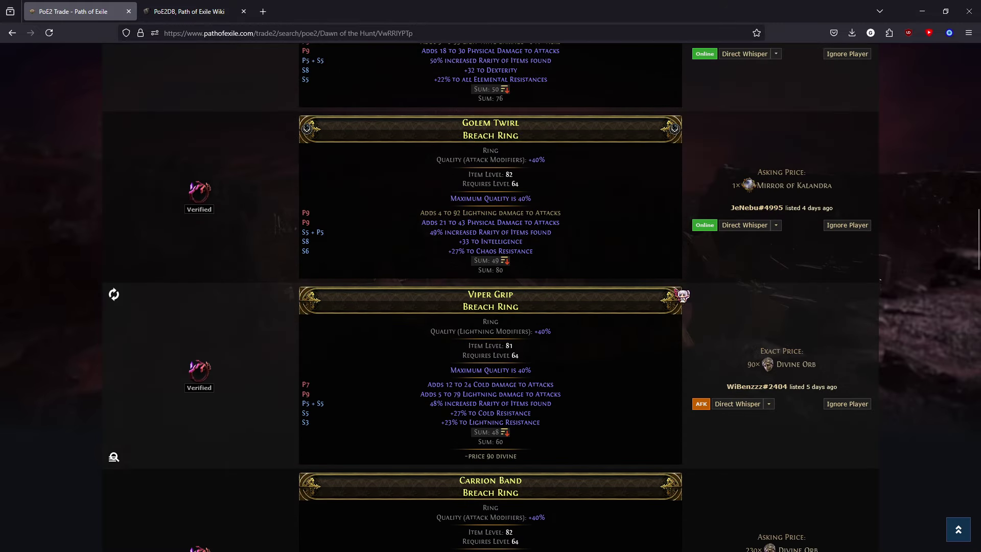
scroll(690, 246, up, 3)
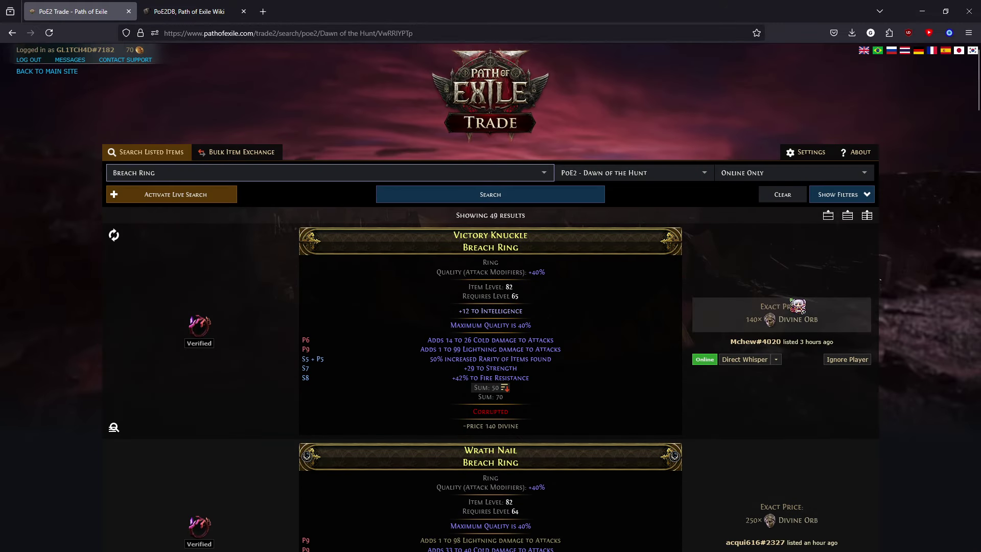
Show the search filters again and disable the rarity Weighted Sum group.
click(863, 199)
scroll(664, 348, down, 10)
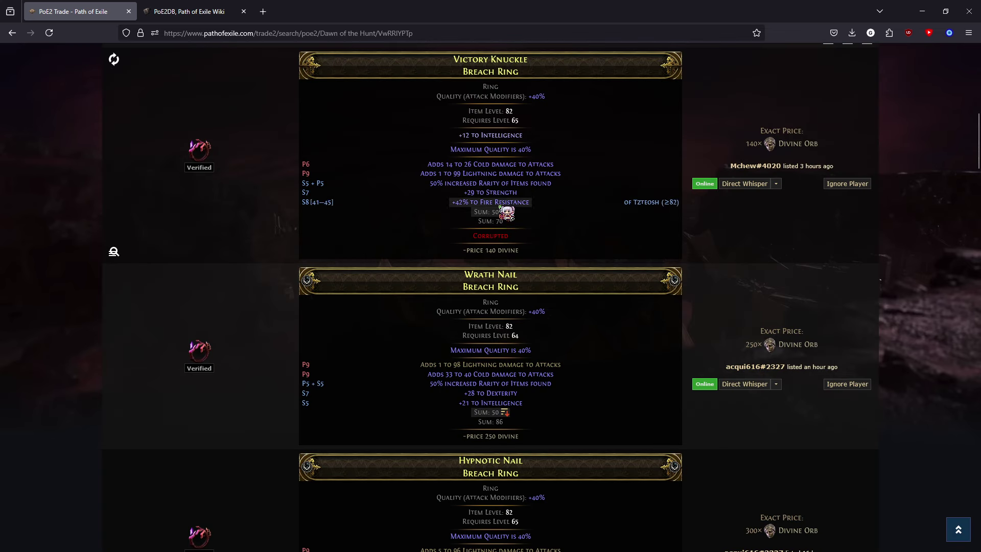
scroll(759, 381, up, 10)
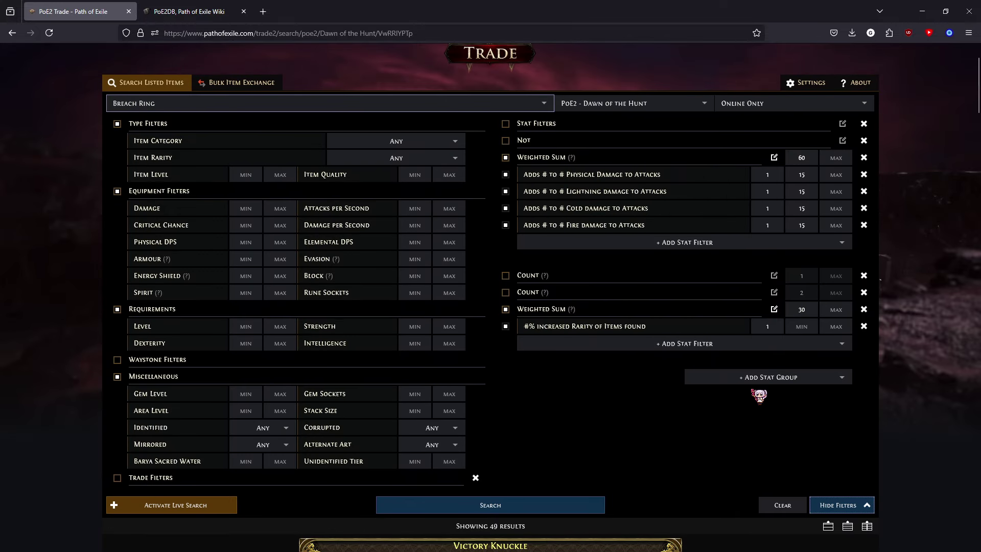
scroll(735, 389, down, 10)
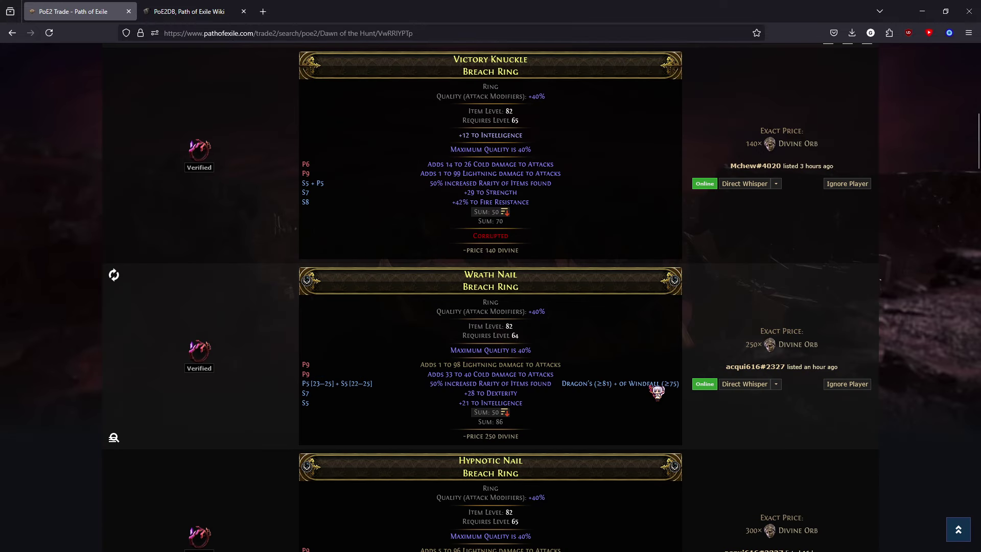
scroll(651, 396, up, 6)
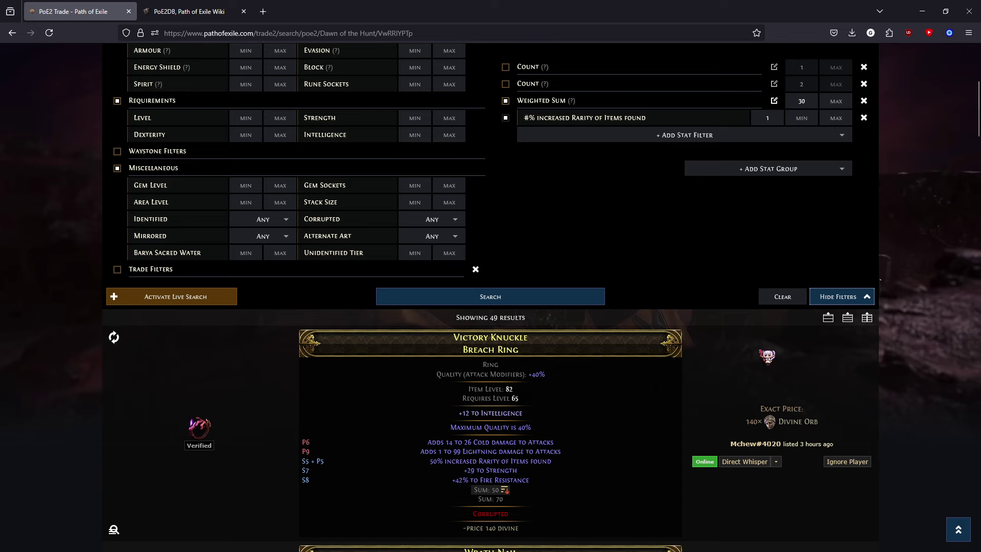
scroll(767, 356, up, 3)
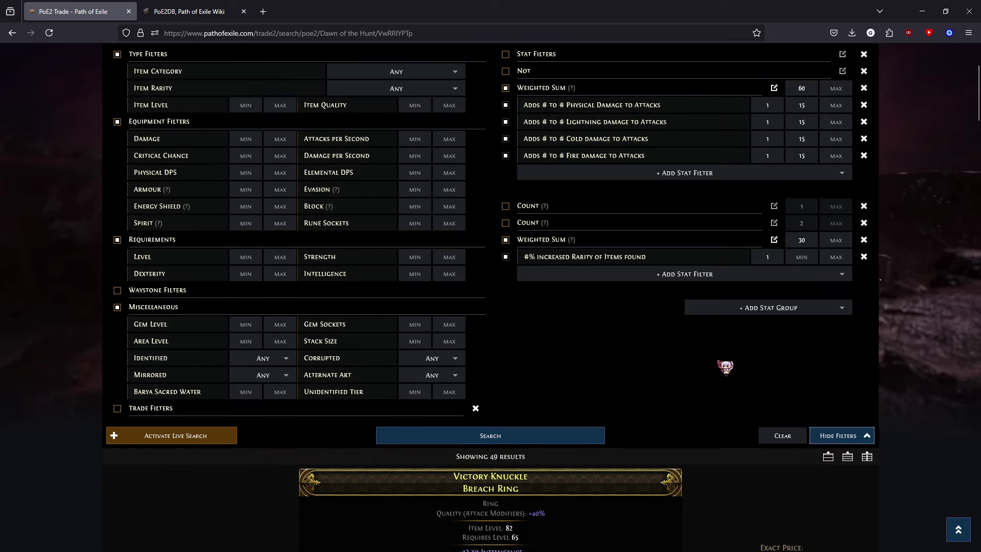
click(505, 240)
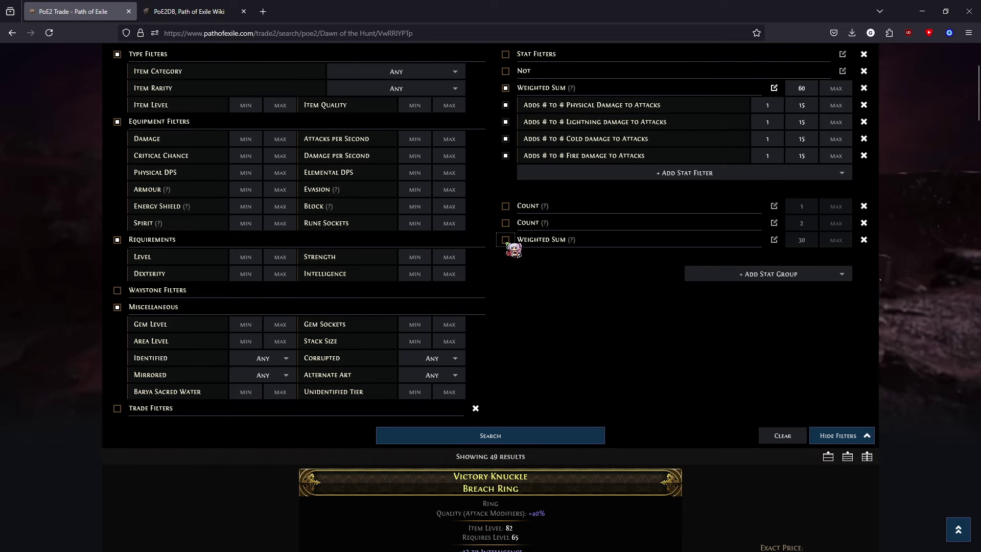
Re-enable the attributes Count group and change its type to Weighted Sum.
click(505, 205)
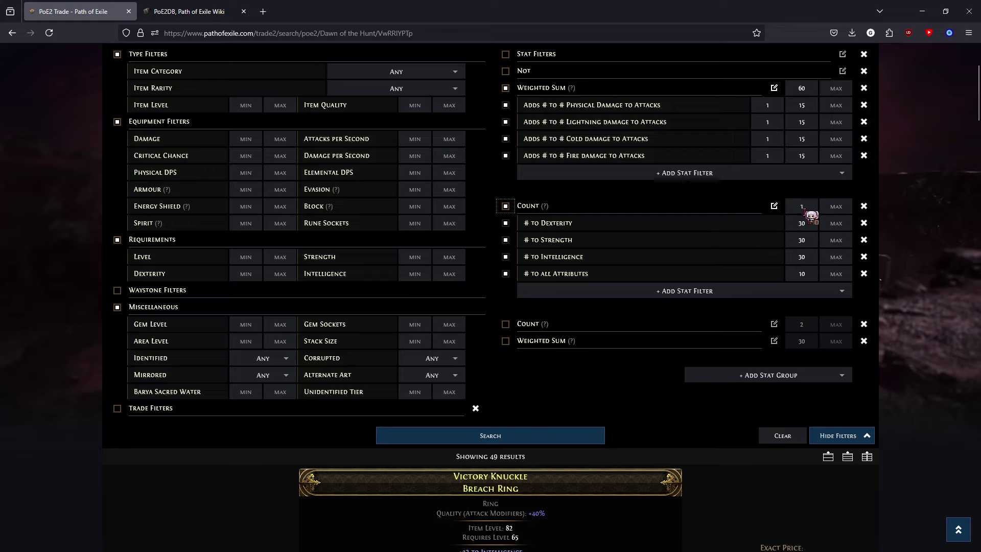
click(773, 206)
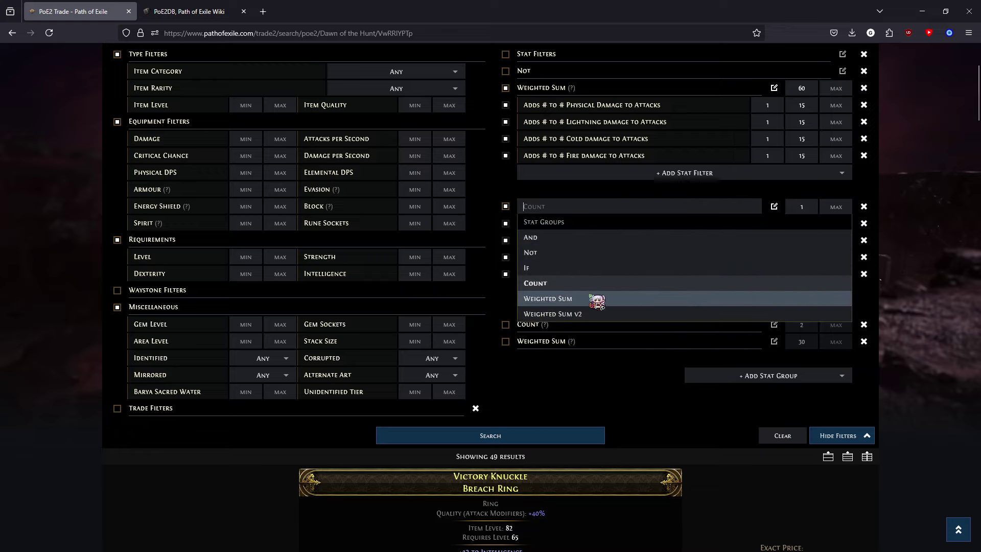
click(624, 298)
Set the attributes Weighted Sum weights to 1 for Dexterity, Strength and Intelligence, and 3 for all Attributes.
click(766, 223)
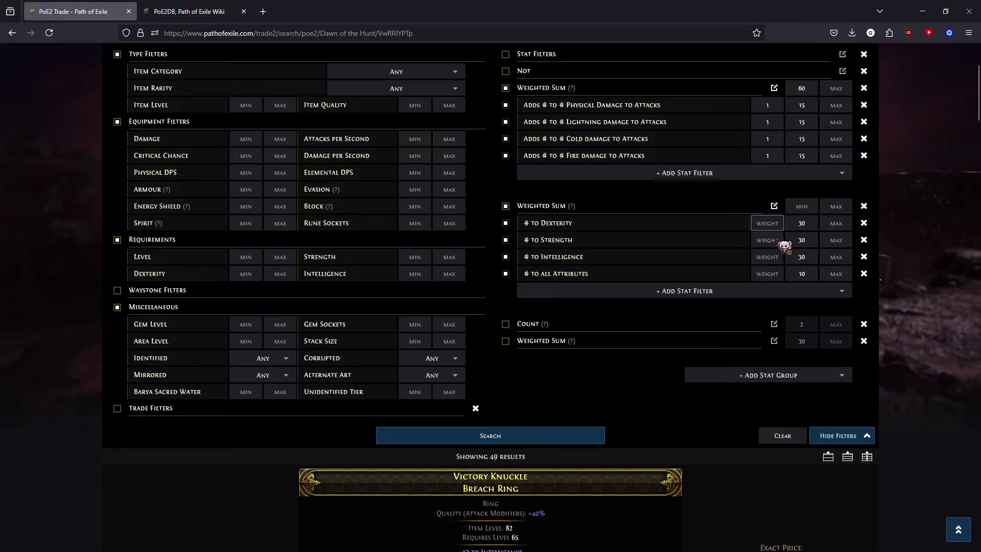
text(1)
click(767, 240)
text(1)
click(766, 257)
text(1)
click(767, 273)
text(3)
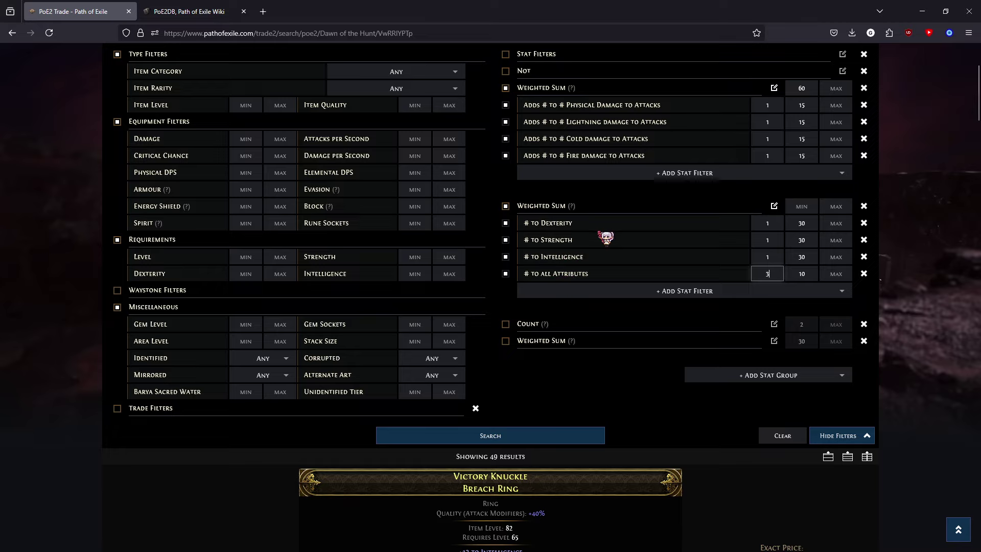
Disable the attack damage Weighted Sum group and run the Breach Ring search with only the attributes group.
click(802, 207)
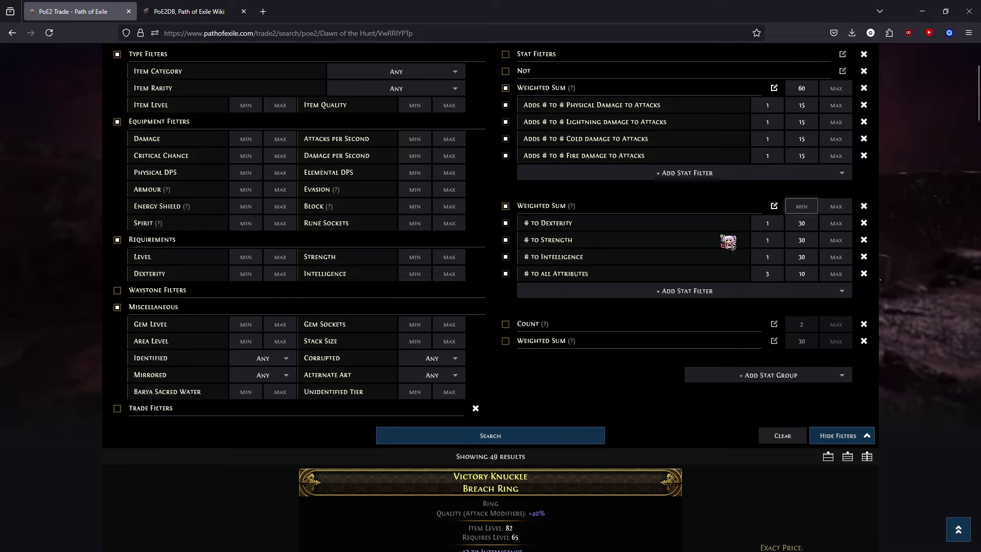
double_click(810, 90)
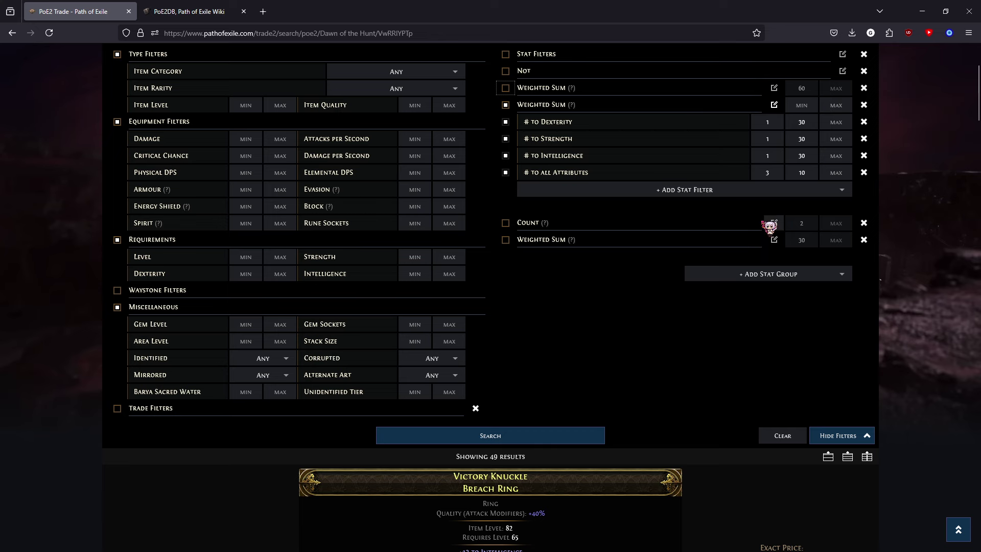
click(600, 435)
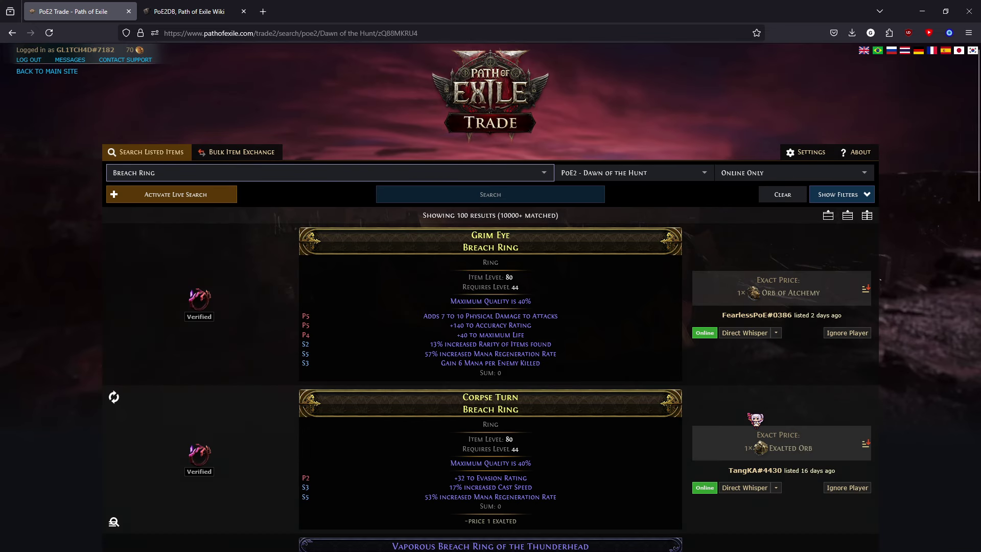
Set the attributes Weighted Sum minimum to 30 and rerun the Breach Ring search.
click(866, 195)
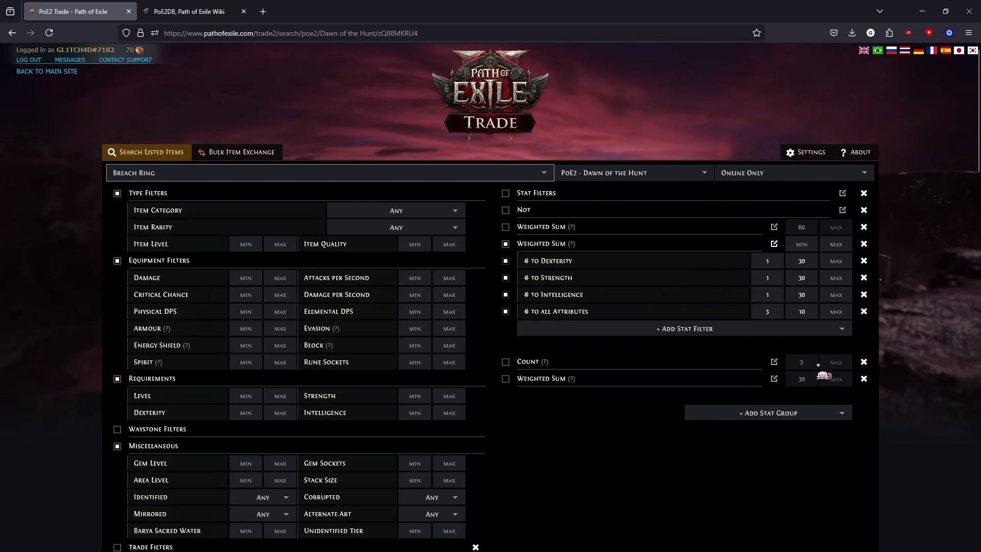
click(809, 242)
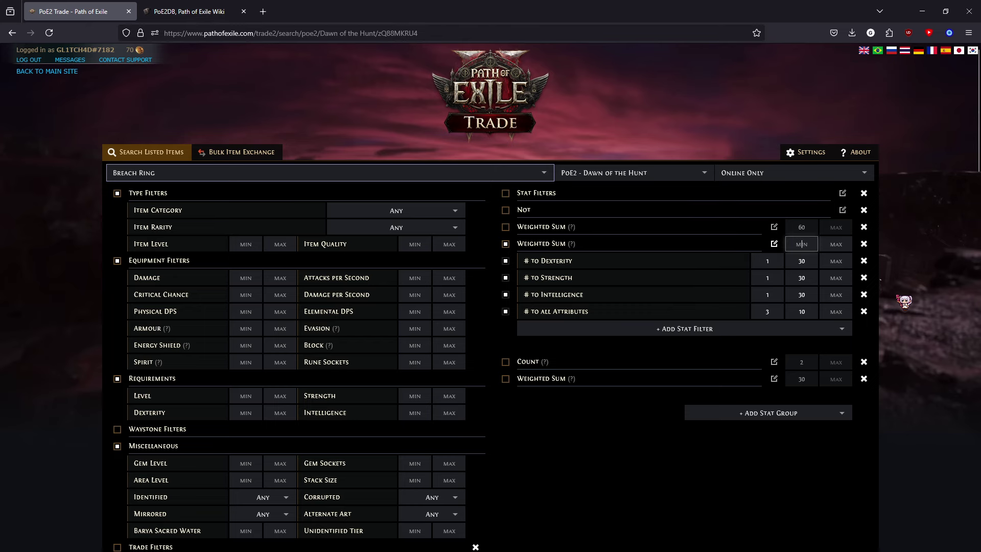
key(Return)
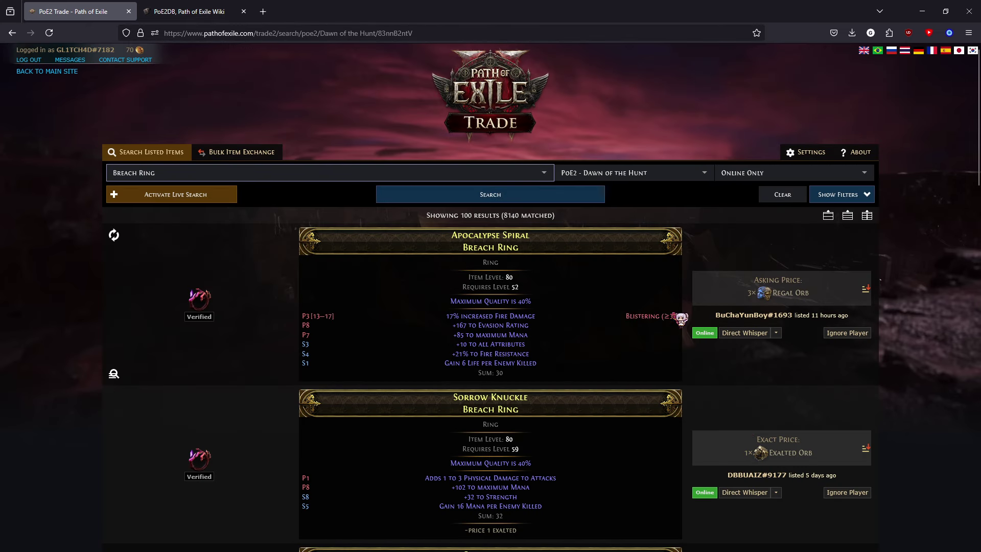
Compare the attribute weights with the stats and sums of the first listings, and sort the results by highest sum.
click(845, 197)
scroll(809, 318, down, 8)
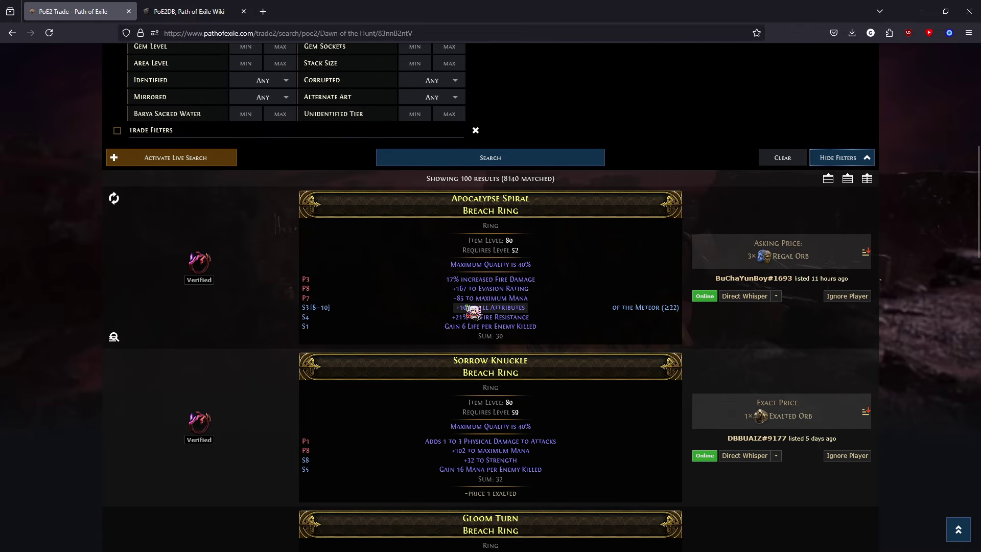
scroll(509, 346, up, 5)
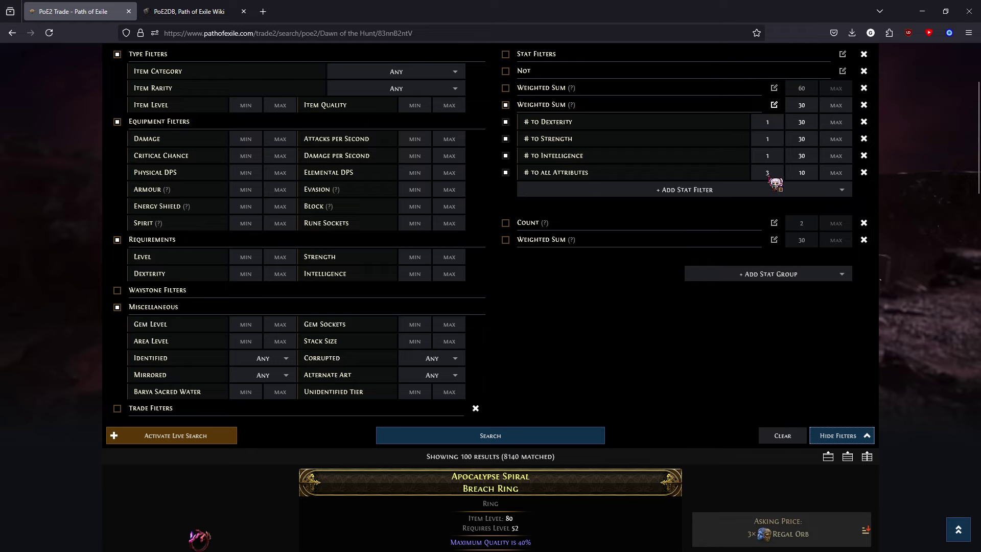
scroll(510, 350, down, 4)
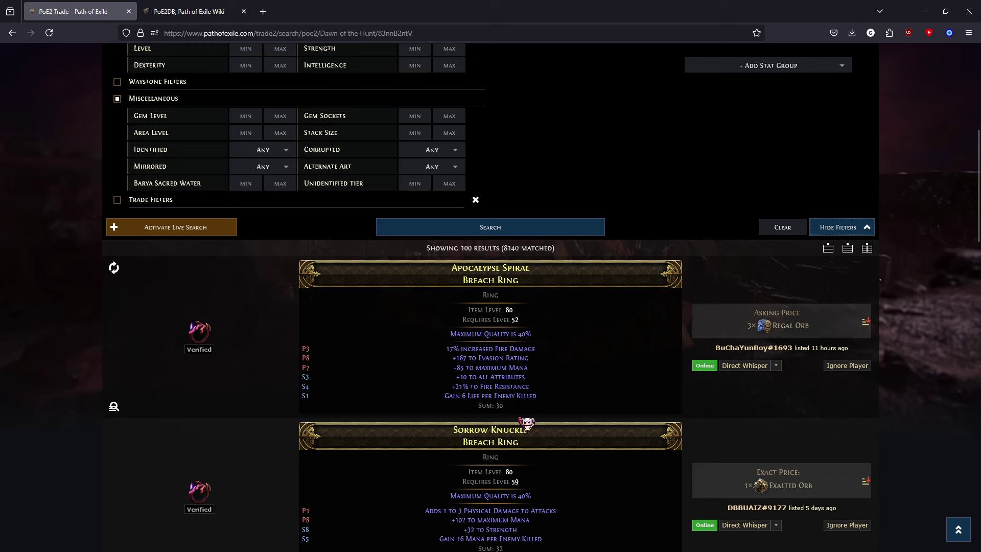
scroll(520, 418, up, 4)
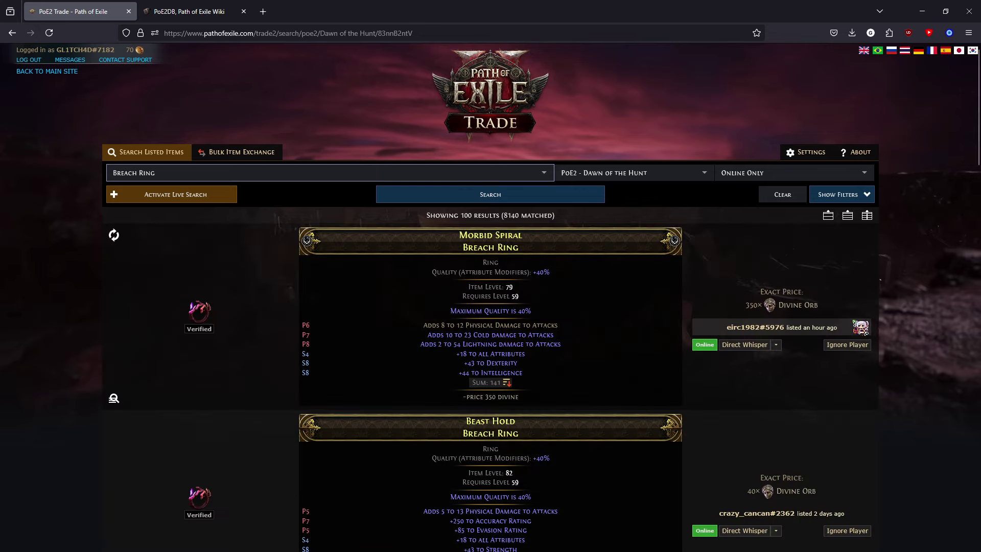
Look through the Breach Ring listings with the highest attribute sums, comparing their attribute rolls and prices.
scroll(853, 327, down, 5)
scroll(836, 300, up, 2)
scroll(836, 299, down, 5)
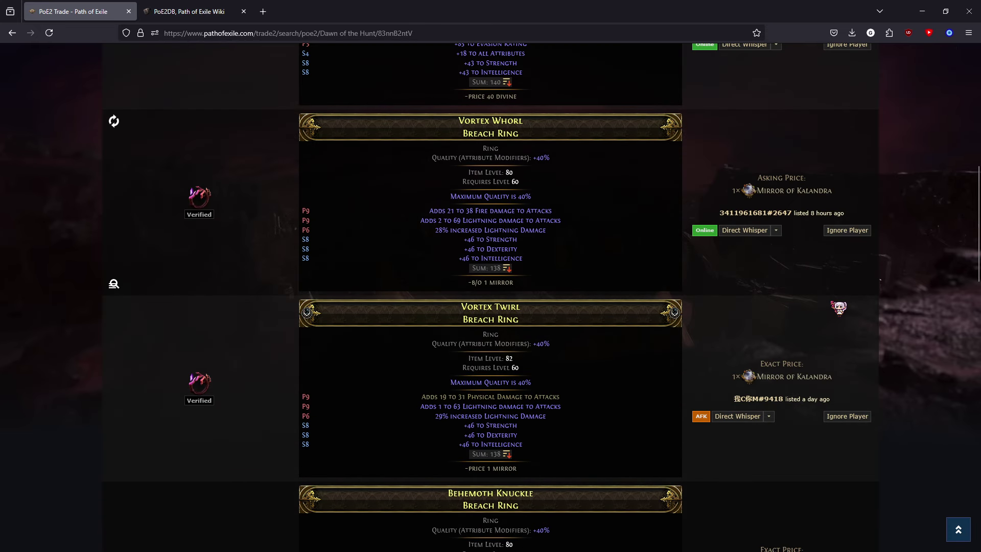
scroll(813, 298, up, 1)
mouse_move(496, 329)
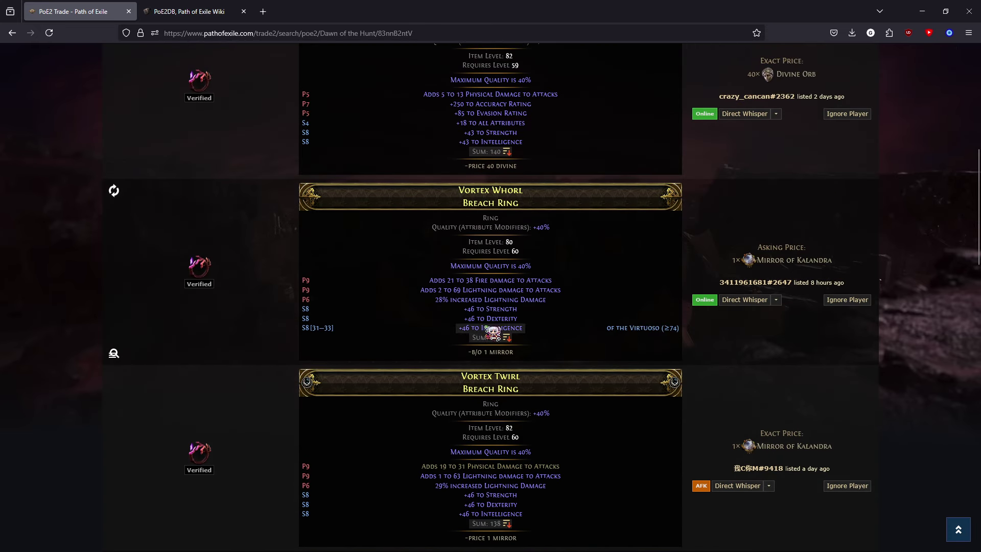
scroll(516, 340, down, 3)
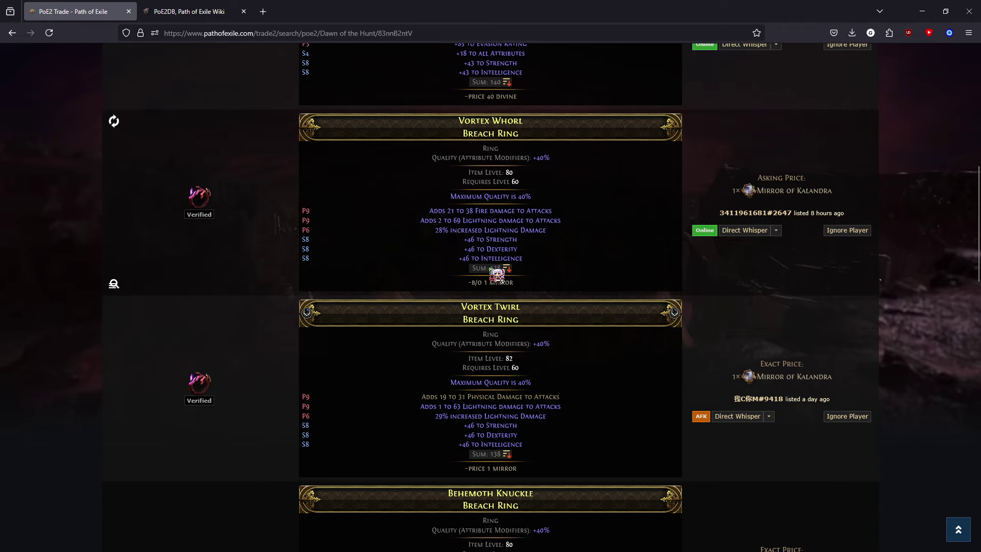
scroll(500, 325, down, 4)
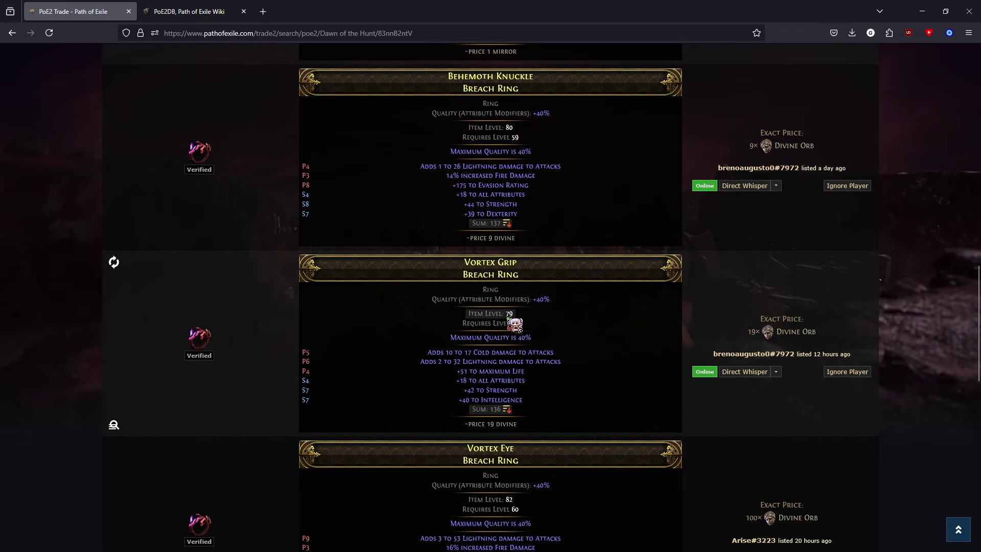
Disable the attributes group, then enable the resistances Count group and change its type to Weighted Sum.
scroll(843, 313, up, 10)
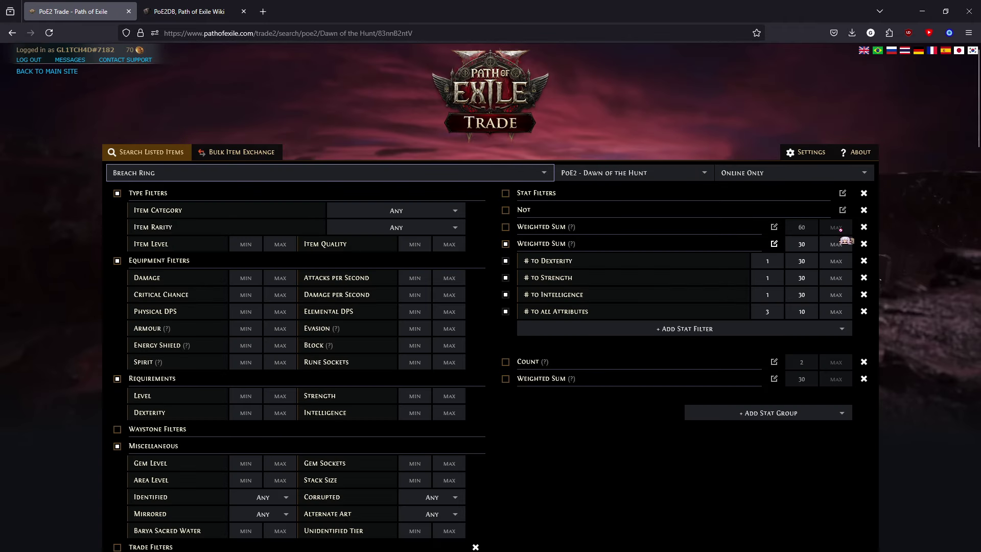
click(505, 243)
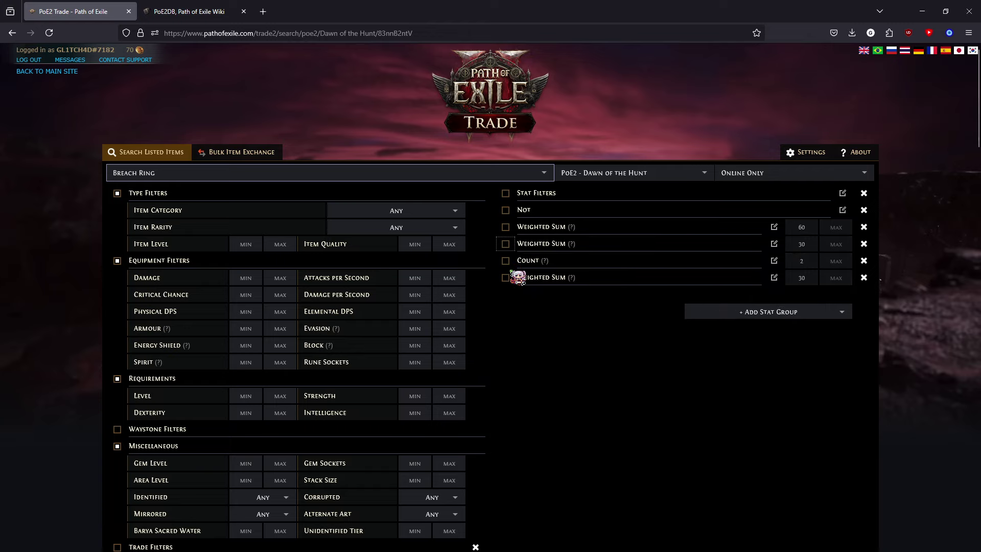
click(505, 261)
click(774, 261)
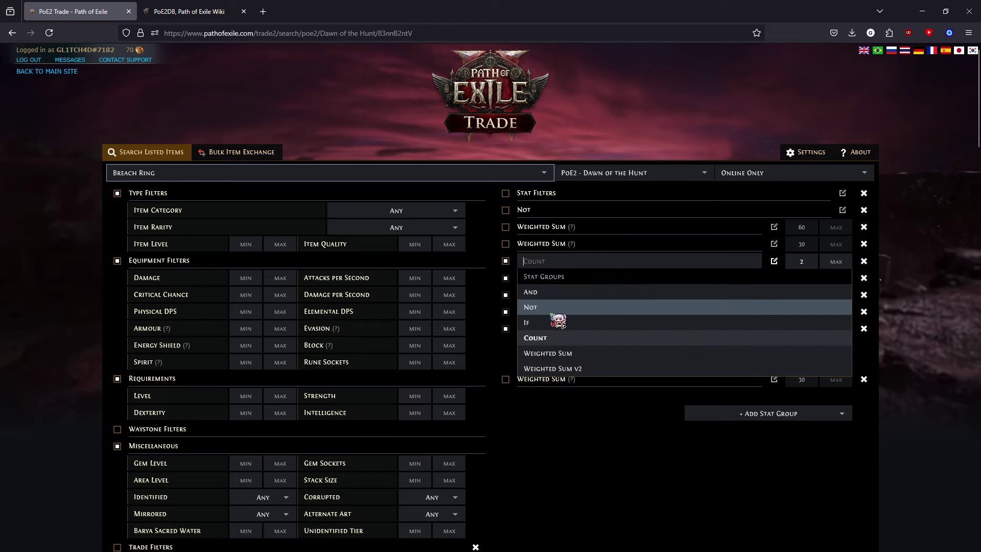
scroll(566, 377, down, 2)
click(578, 283)
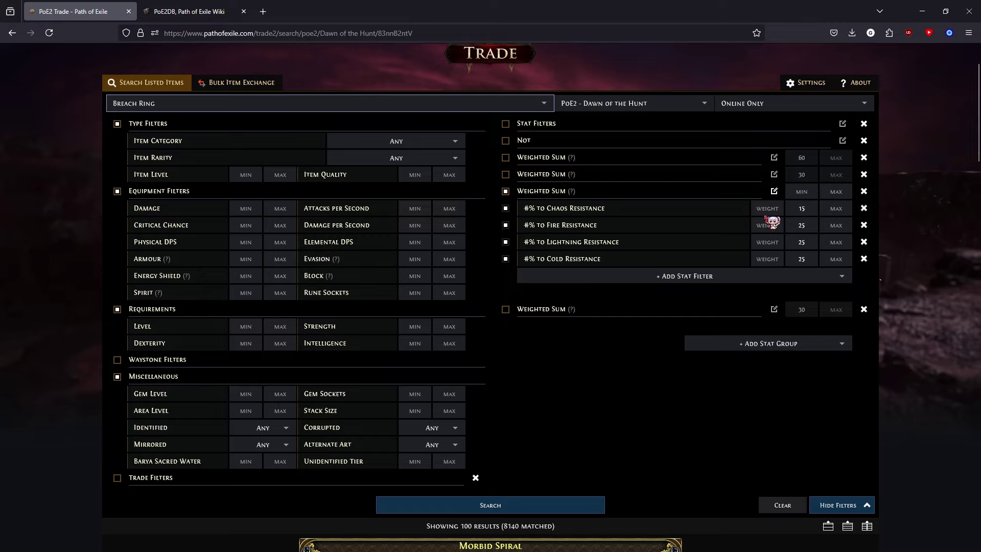
Set the resistance weights to 2 for Chaos and 1 each for Fire, Lightning and Cold.
click(800, 192)
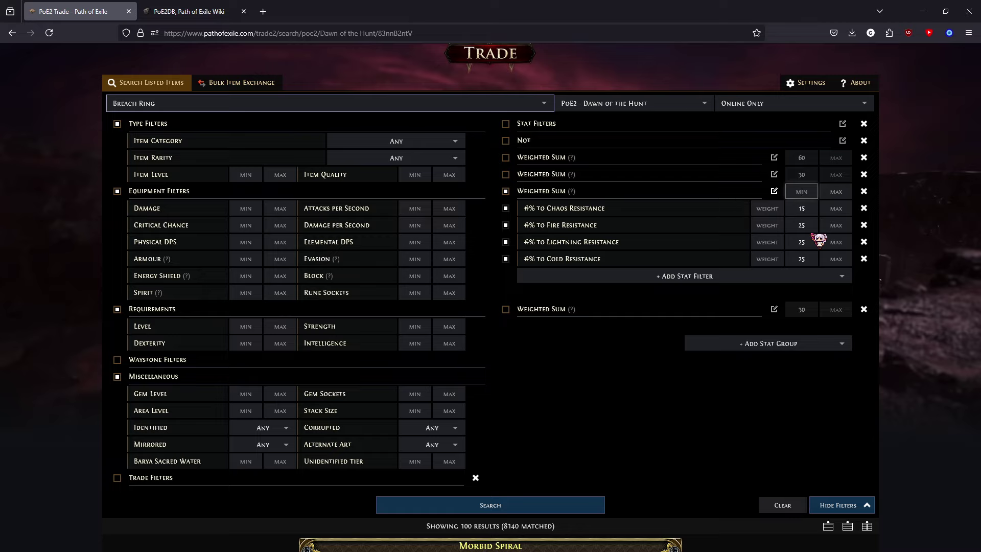
click(768, 208)
text(2)
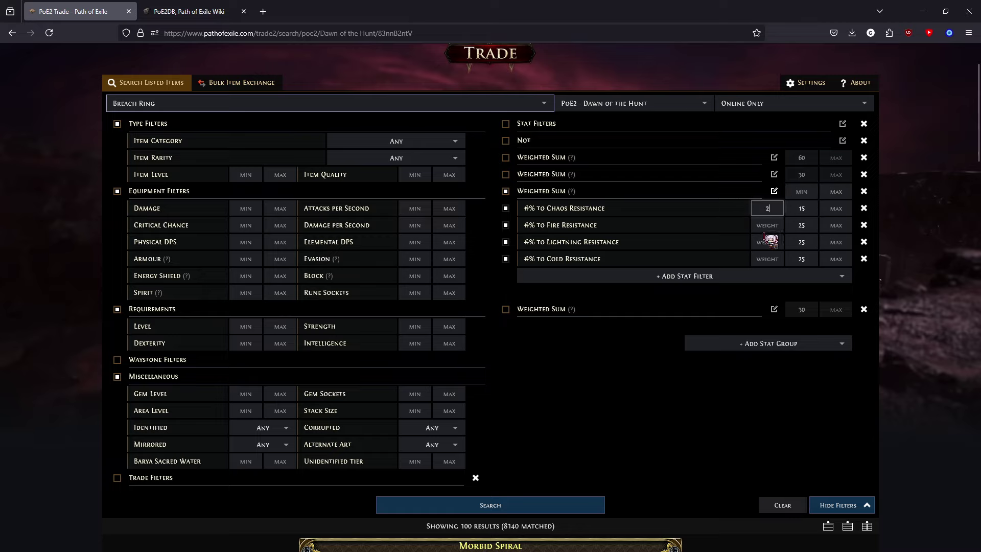
click(767, 225)
text(1)
click(767, 242)
text(1)
click(767, 259)
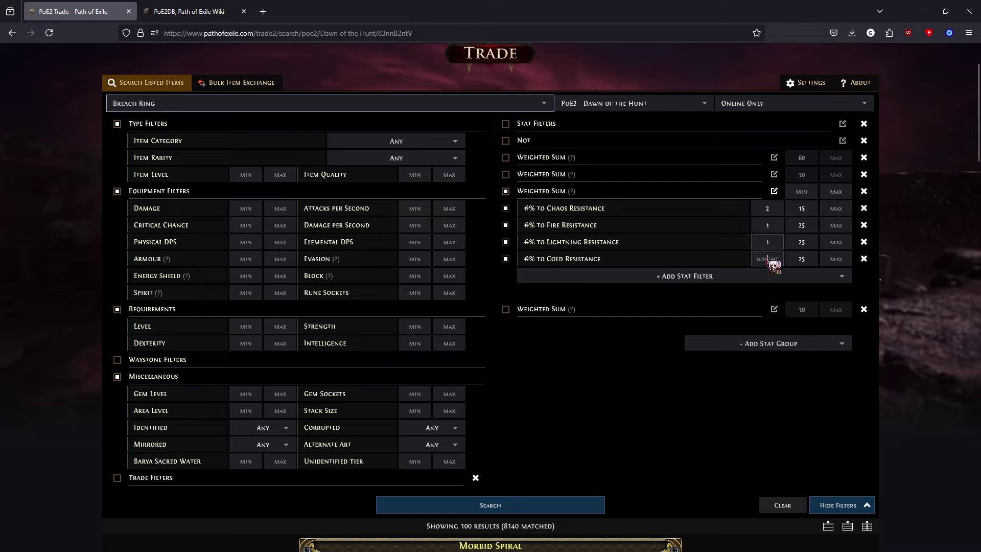
text(1)
Set the resistances Weighted Sum minimum to 40, run the search and view the listings sorted by highest sum.
click(798, 189)
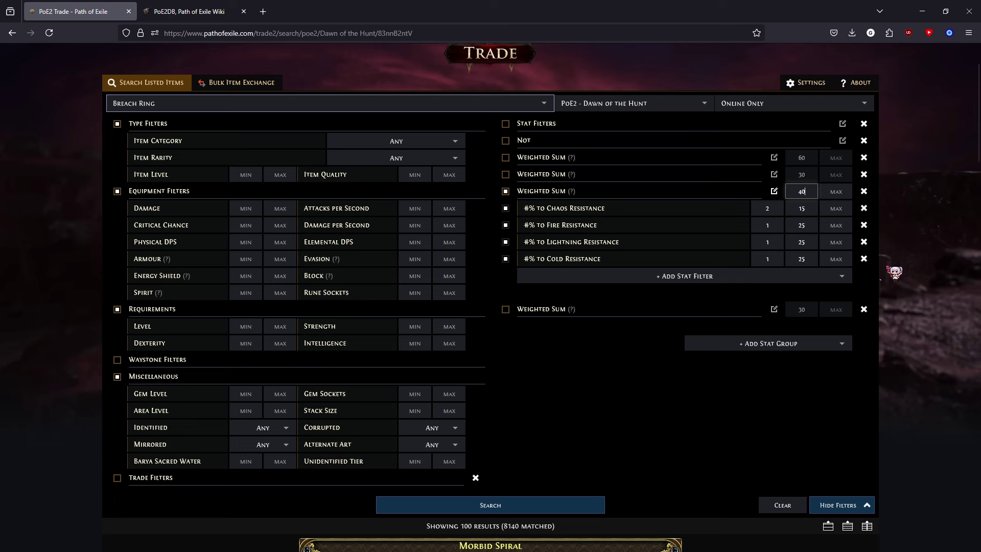
click(587, 507)
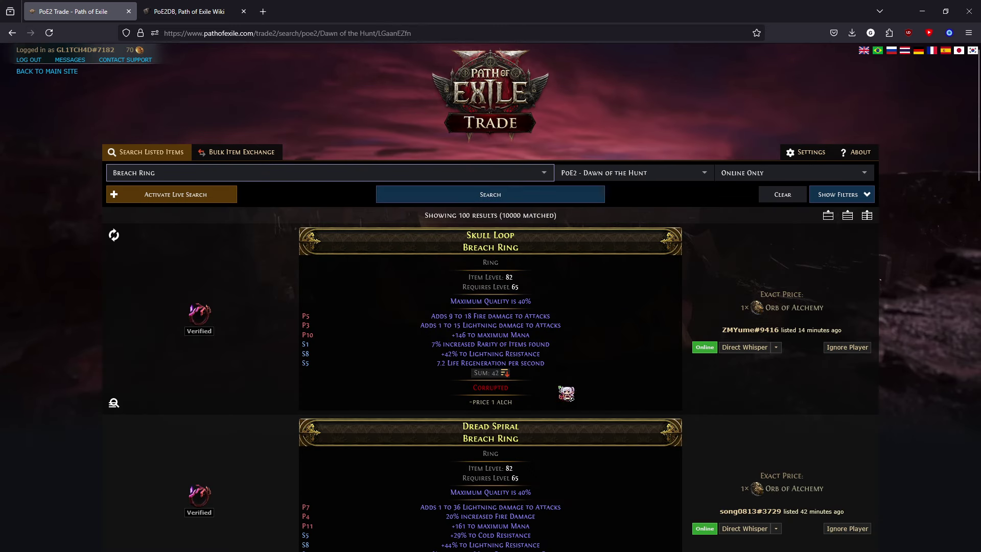
scroll(791, 407, down, 2)
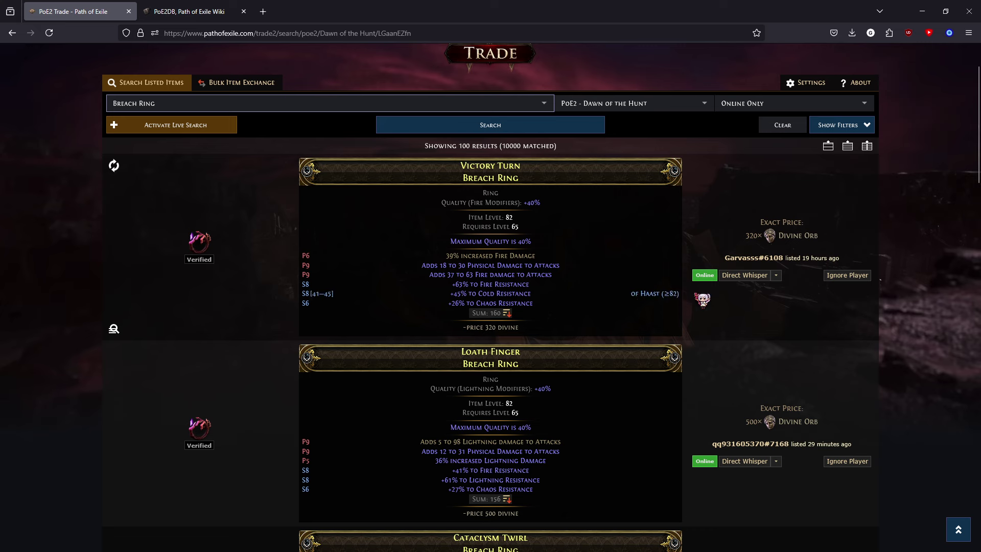
Show the search filters again, disable the resistances group and re-enable the attack damage Weighted Sum group.
scroll(841, 194, up, 2)
click(841, 194)
scroll(750, 323, down, 3)
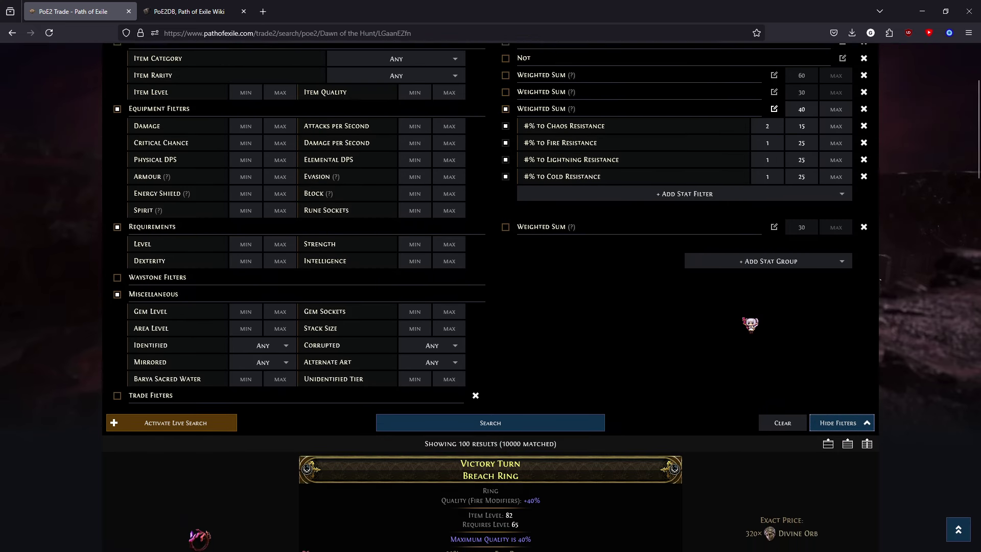
scroll(751, 324, up, 2)
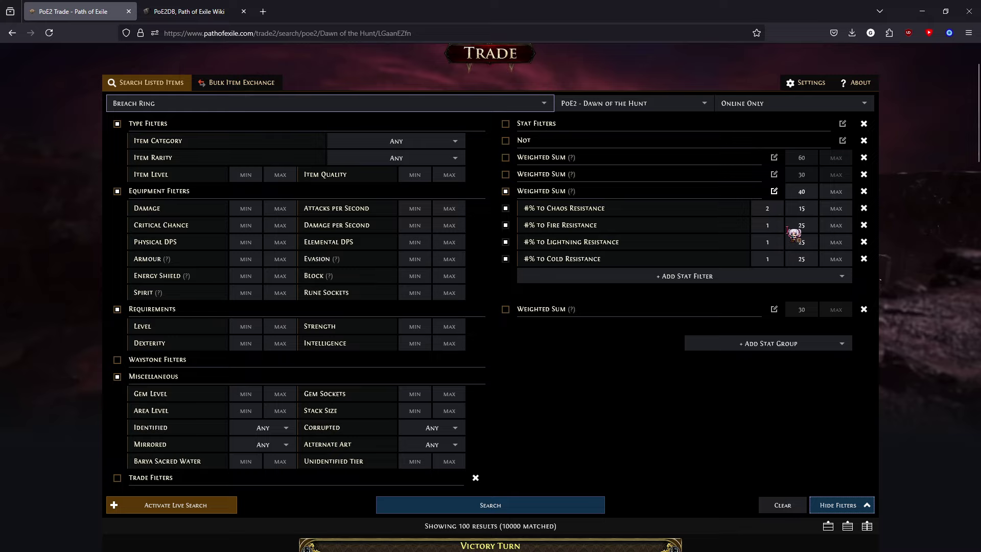
click(506, 191)
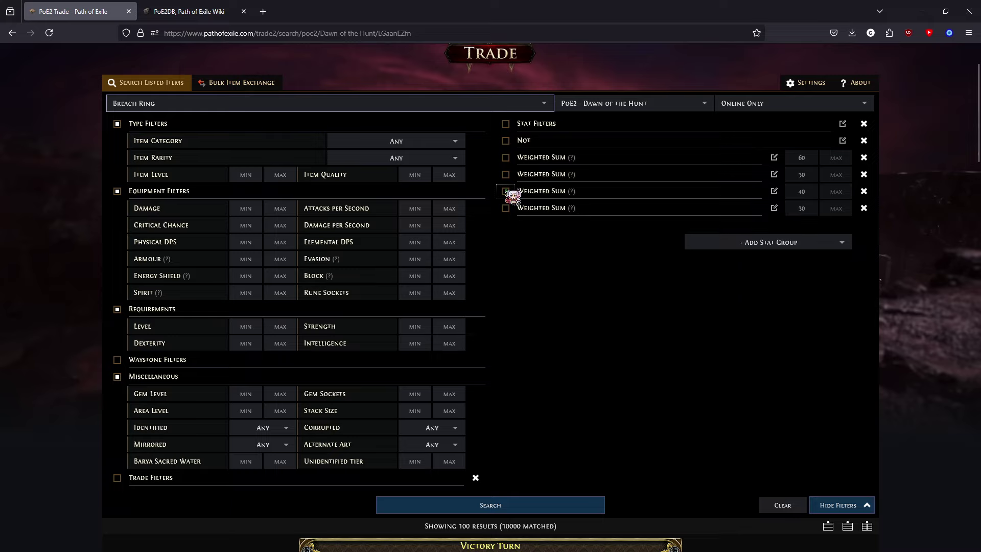
click(505, 157)
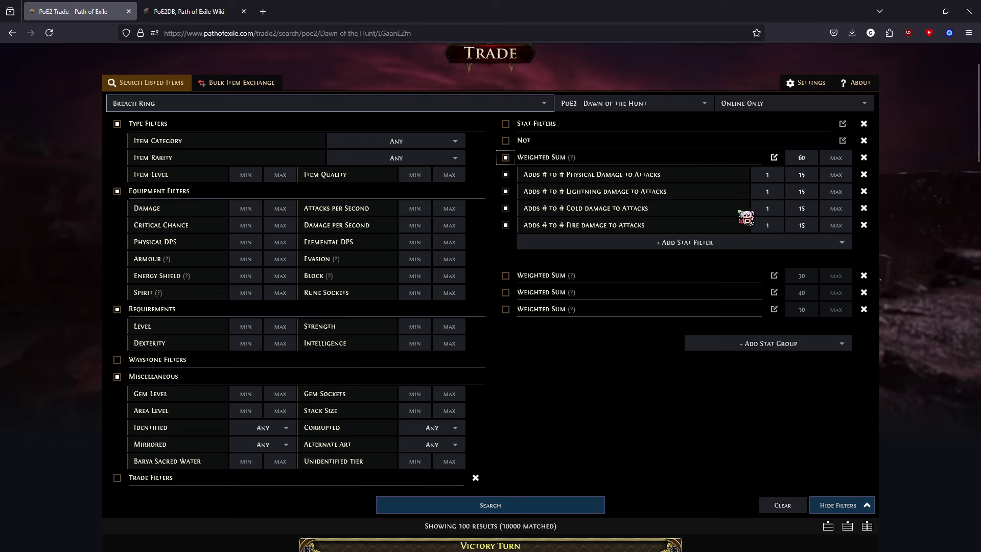
Set the weight of Lightning damage to Attacks to 2 and run the Breach Ring search.
click(777, 192)
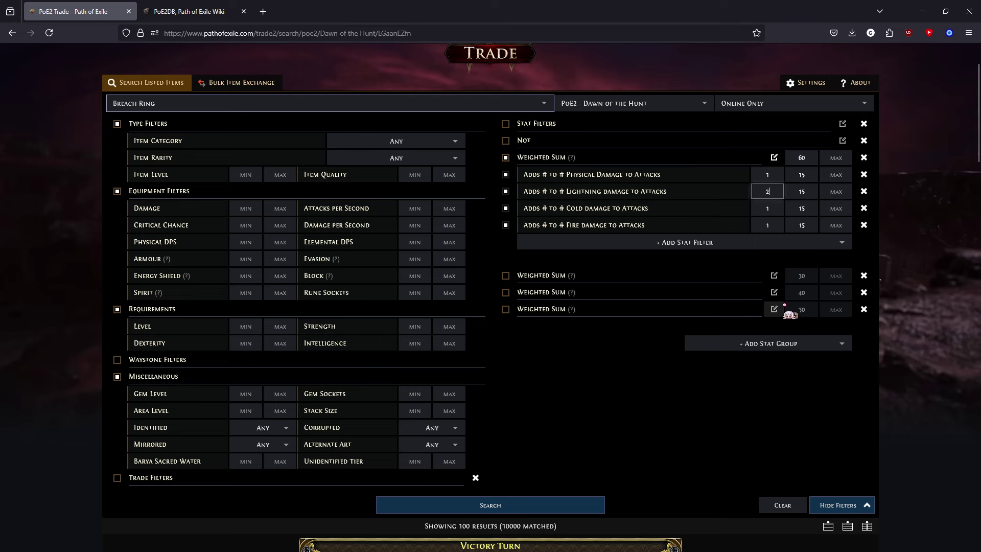
scroll(522, 345, down, 4)
click(503, 297)
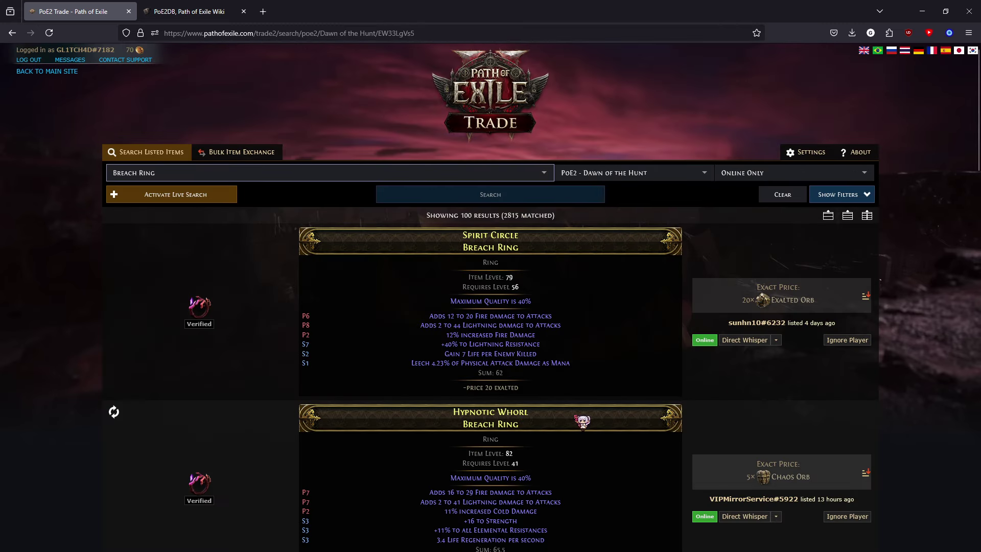
Sort the results by highest attack damage sum and look through the listings, comparing damage rolls and prices.
click(499, 374)
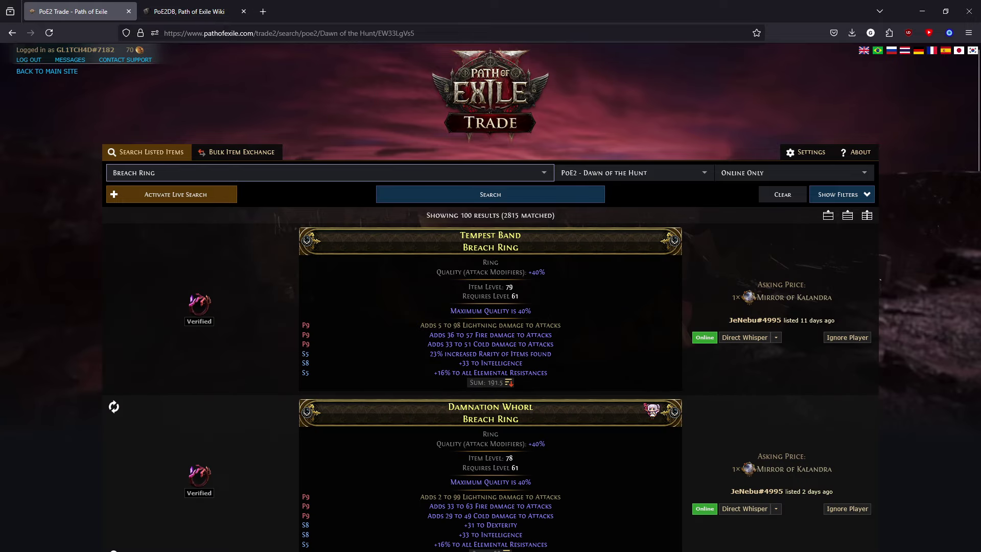
scroll(527, 334, down, 4)
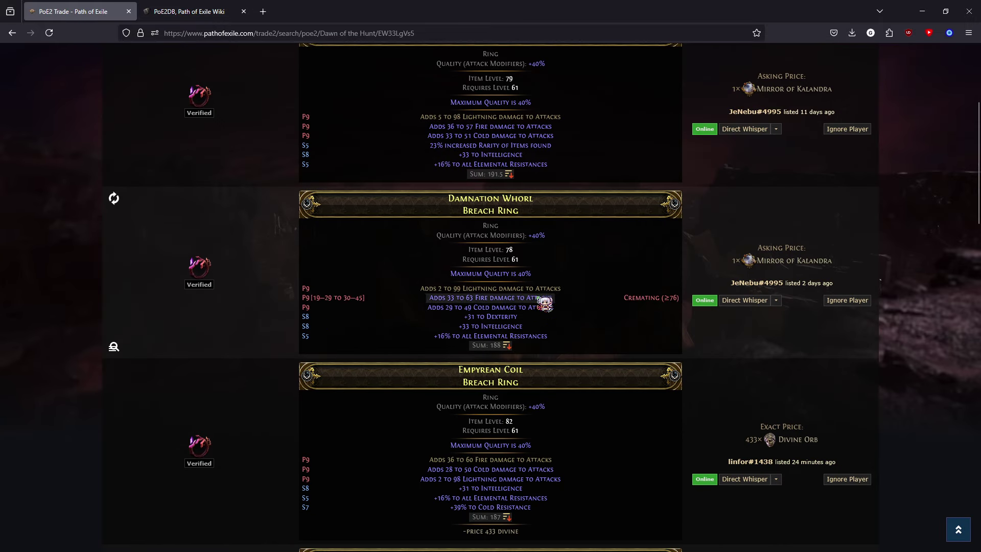
scroll(577, 318, down, 5)
scroll(578, 318, down, 10)
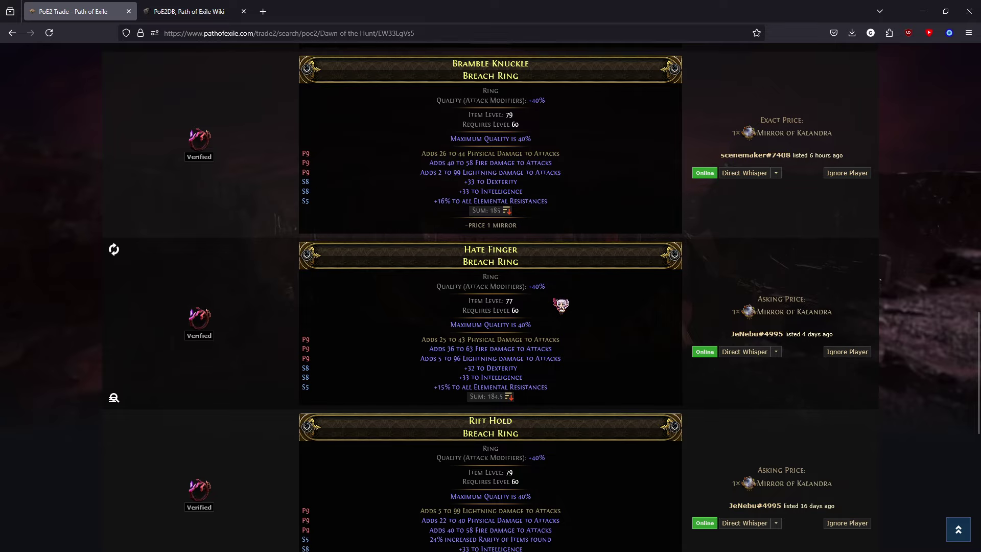
Examine the remaining Breach Ring listings in the attack damage results and return to the start of the list.
scroll(531, 327, down, 7)
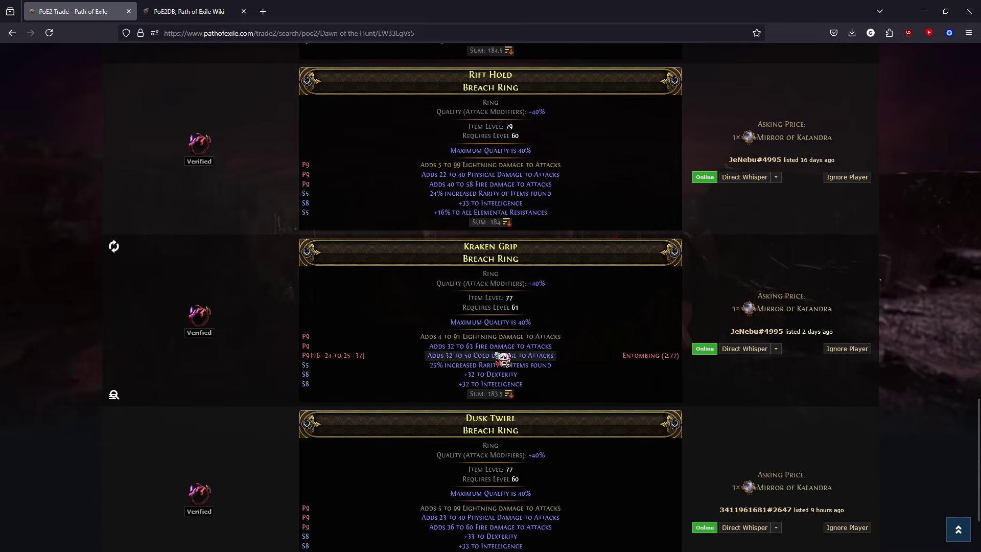
scroll(546, 358, down, 5)
scroll(550, 475, up, 20)
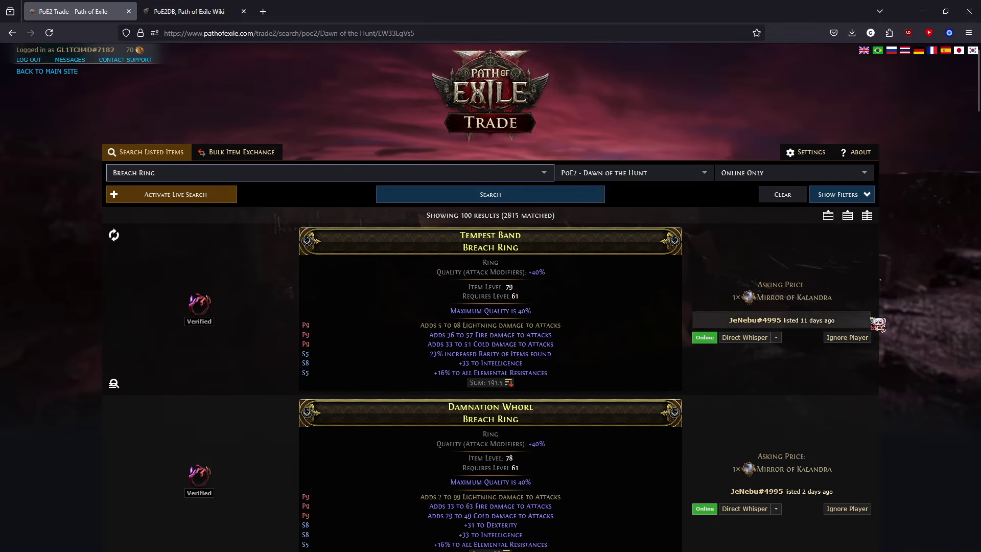
Show the trade filters, set the maximum buyout price to 600 in Exalted Orb Equivalent and run the Breach Ring search.
click(860, 193)
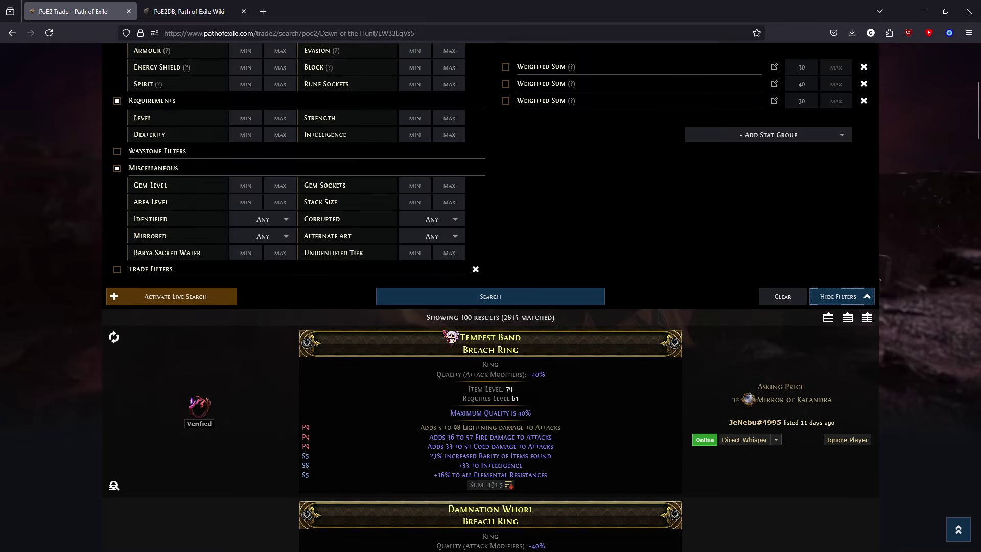
click(333, 269)
click(490, 383)
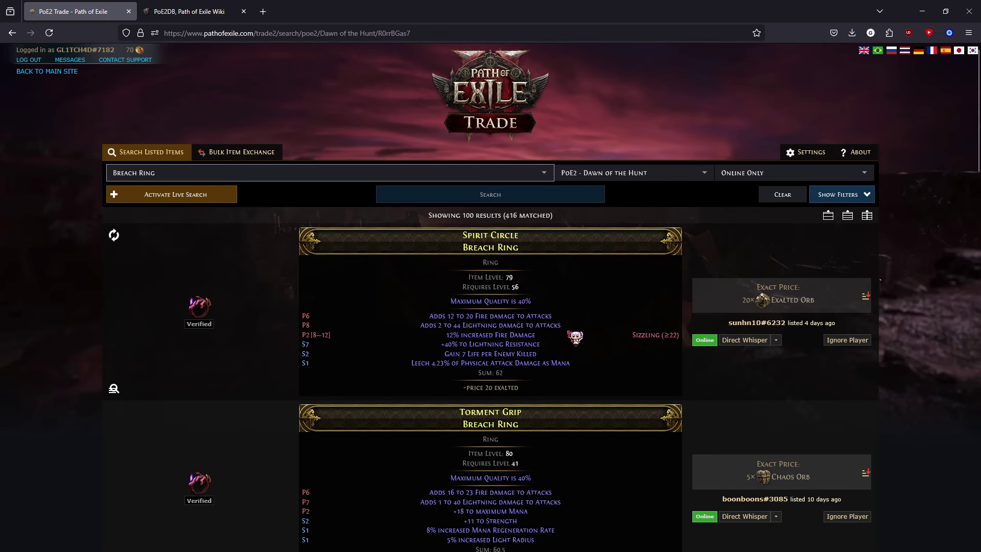
Sort the price-limited results by highest attack damage sum and compare the rings' damage rolls and prices.
click(504, 372)
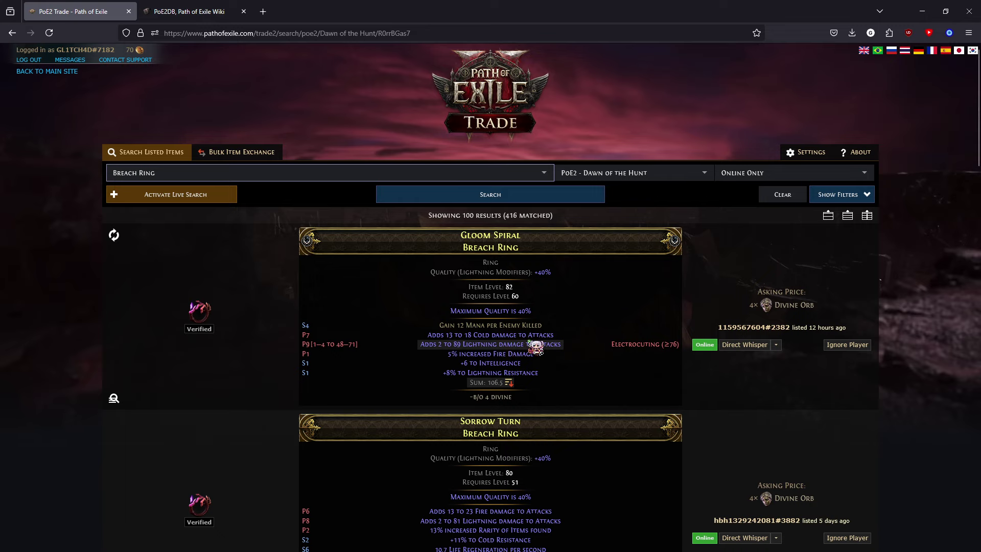
scroll(507, 353, down, 2)
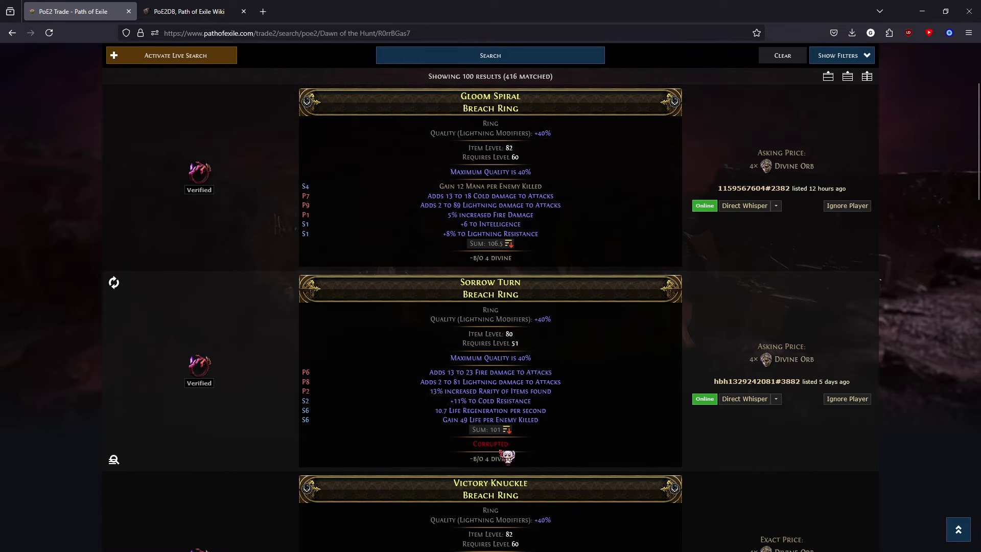
scroll(587, 394, down, 2)
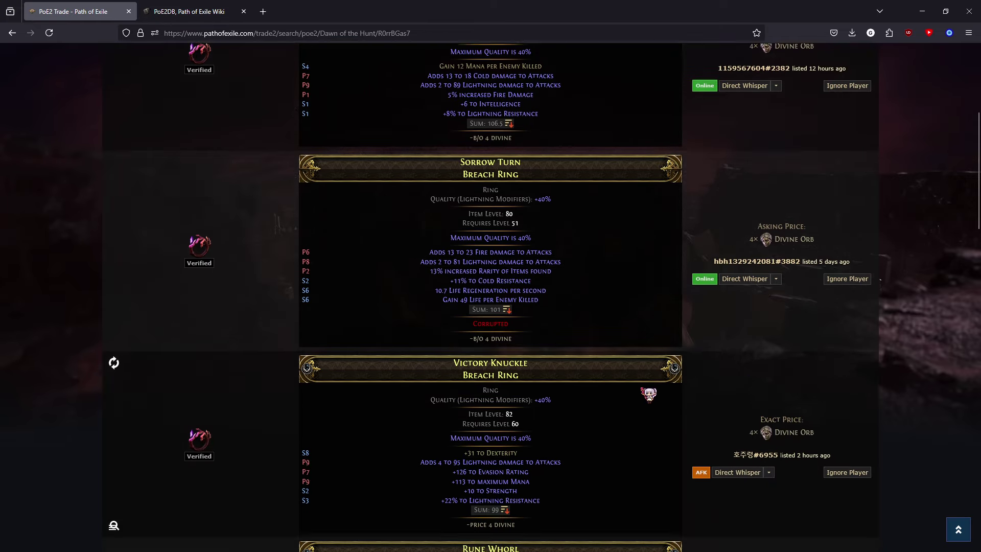
scroll(648, 394, down, 4)
scroll(628, 332, down, 5)
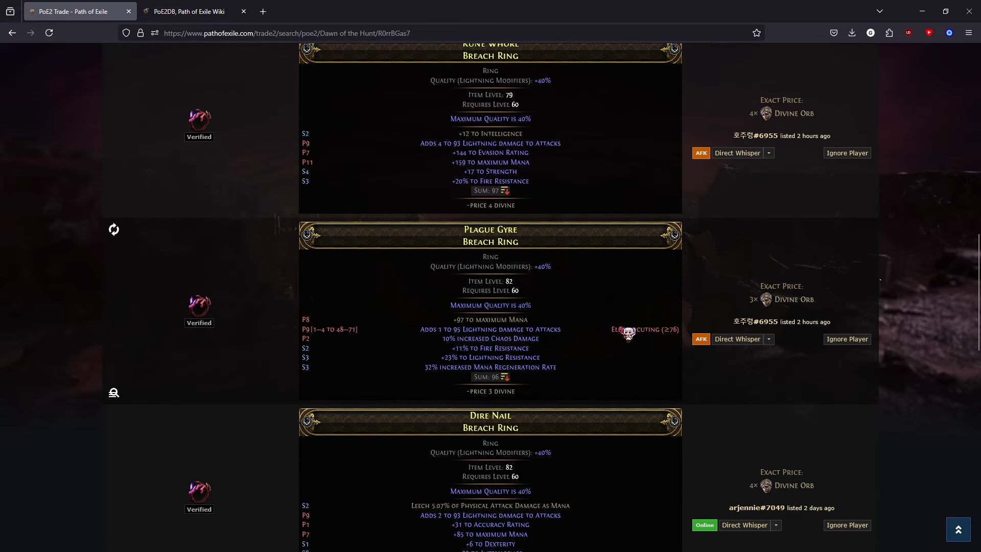
scroll(656, 372, down, 4)
scroll(876, 338, up, 8)
scroll(876, 338, up, 10)
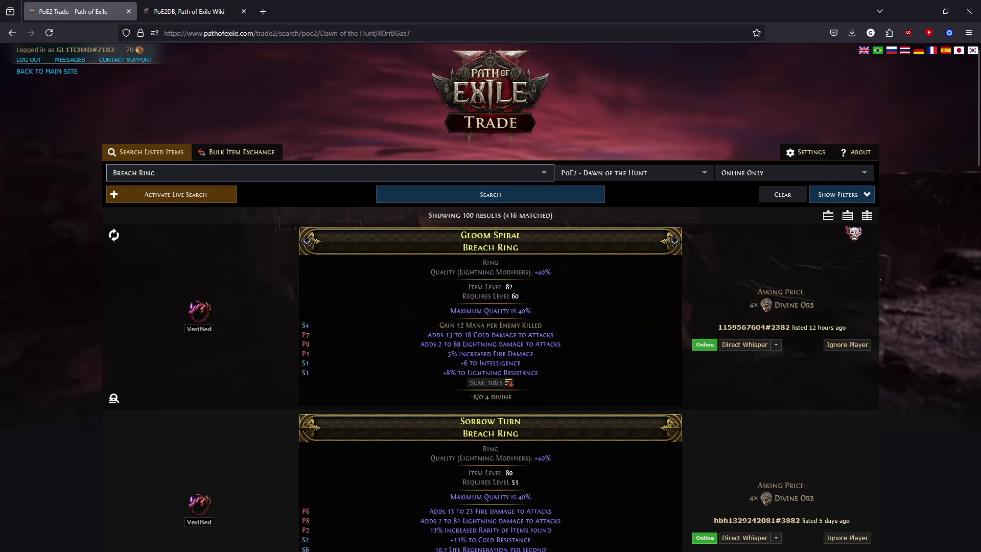
Review the attack damage Weighted Sum weights, especially the Lightning damage weight, against the price-limited listings.
click(842, 198)
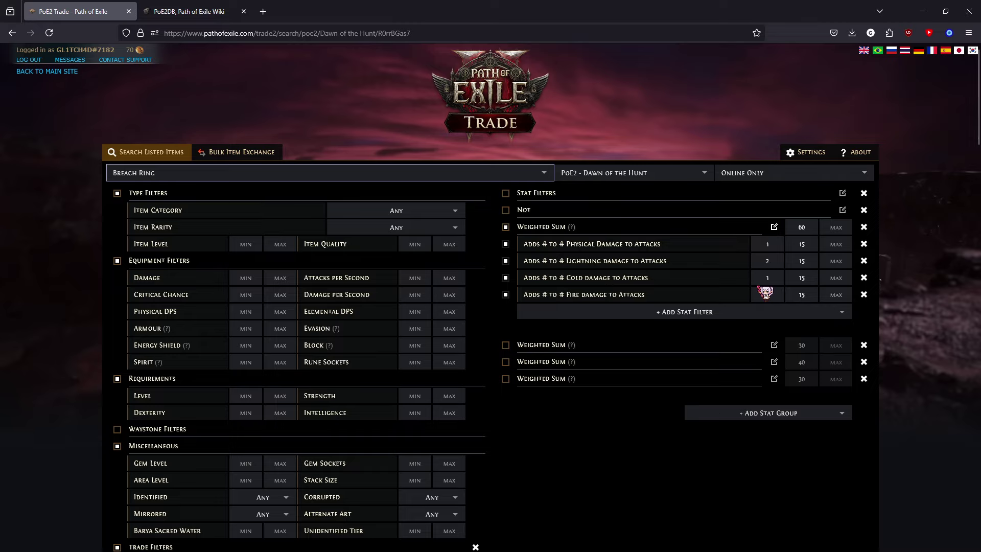
double_click(777, 262)
scroll(615, 394, down, 2)
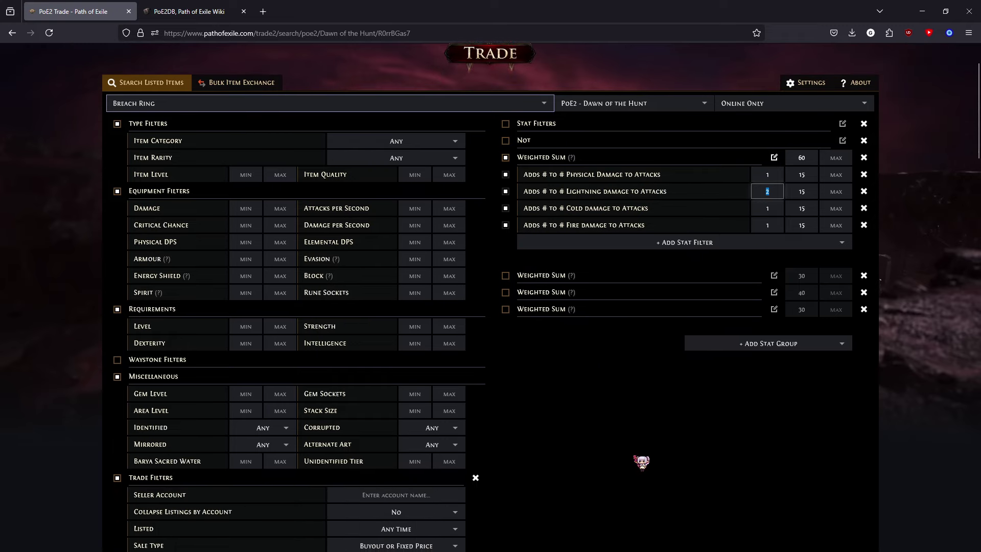
scroll(642, 462, down, 4)
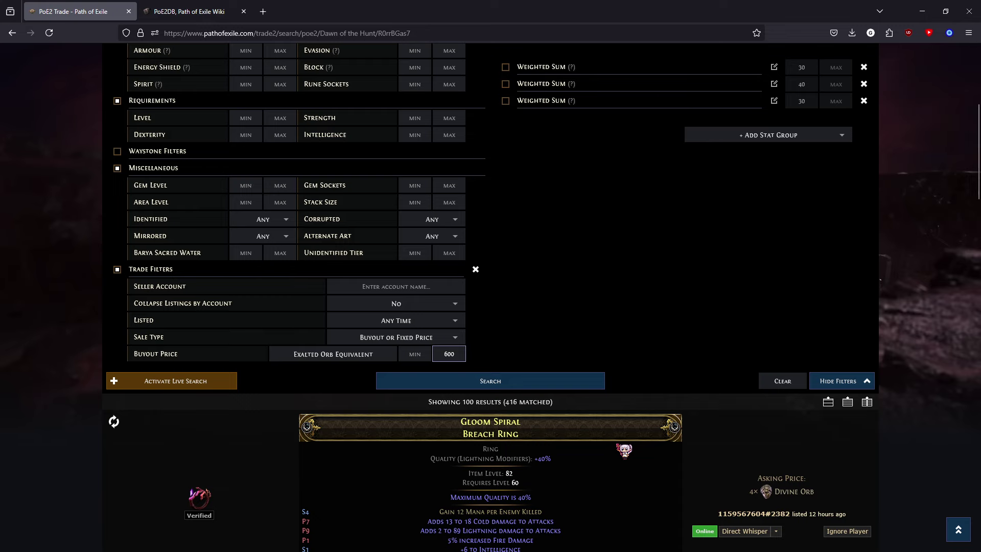
scroll(624, 449, down, 5)
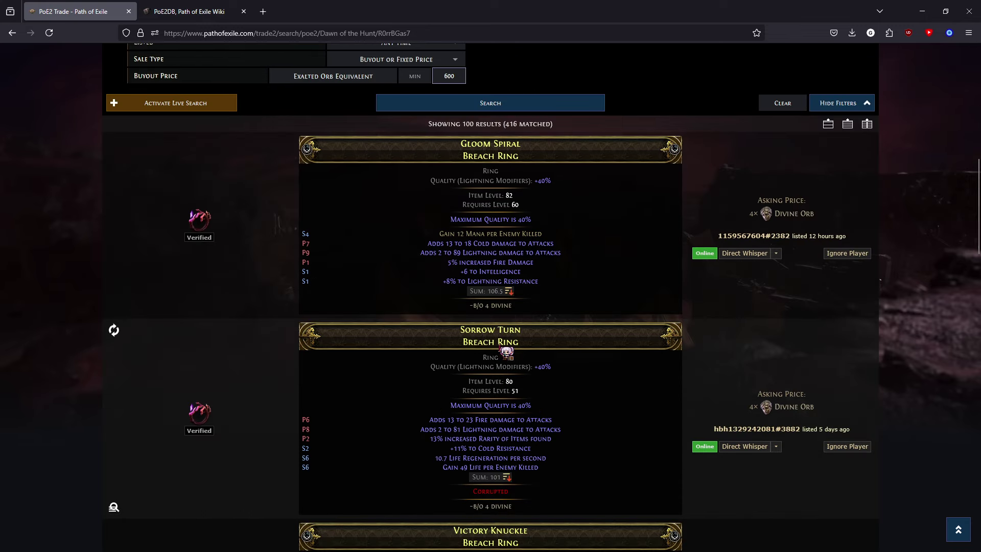
scroll(512, 344, up, 8)
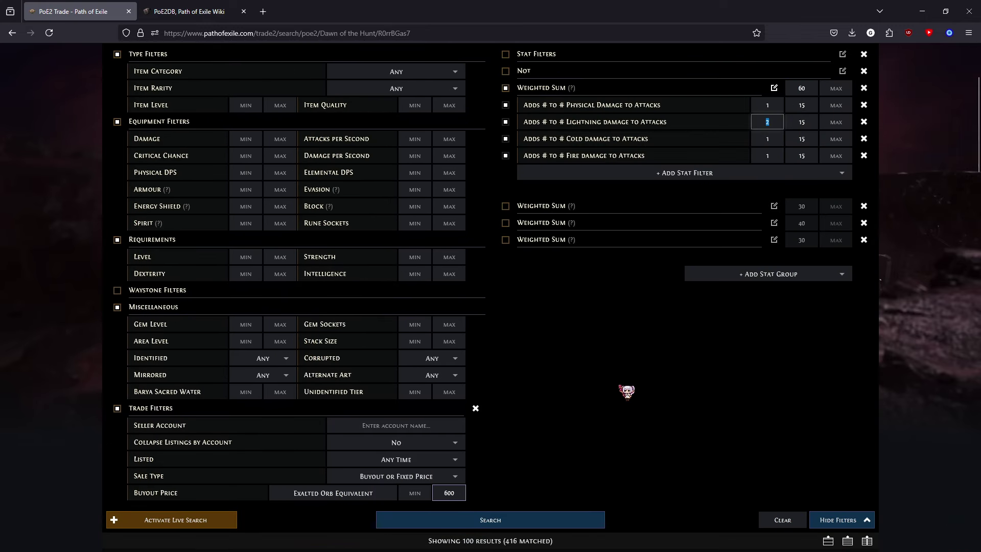
scroll(626, 392, up, 3)
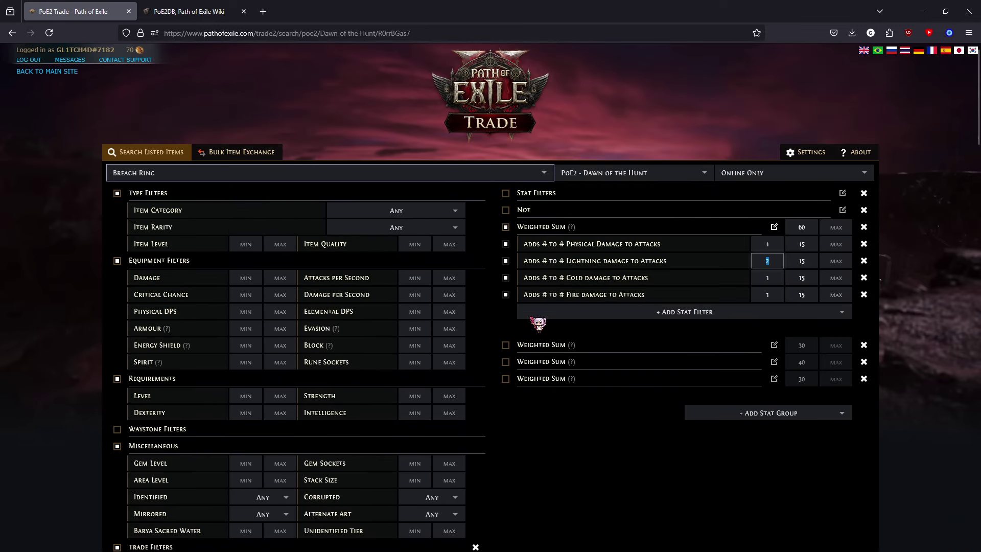
Disable the attack damage Weighted Sum group and clear the whole Breach Ring search.
click(506, 228)
scroll(562, 304, down, 3)
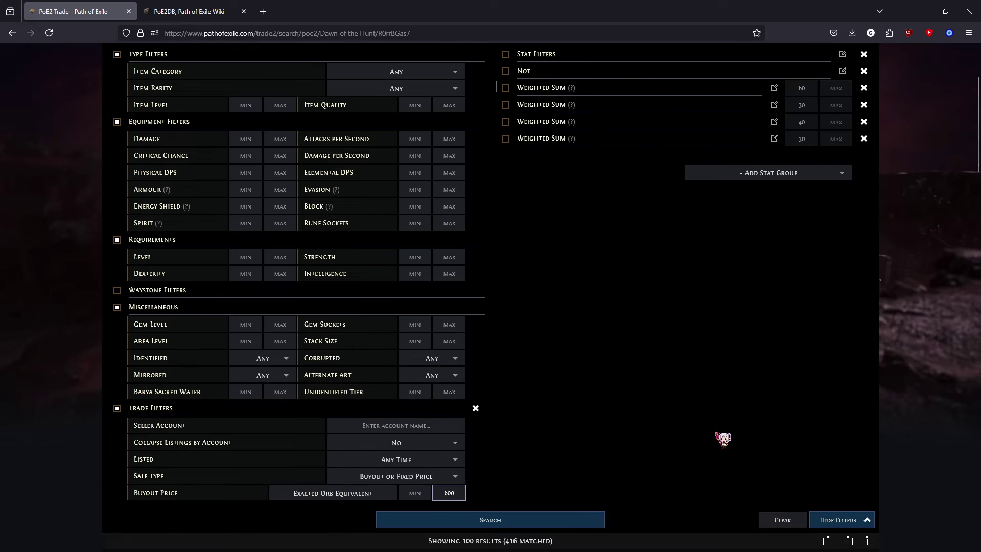
click(782, 520)
scroll(431, 288, up, 3)
Search for "omen sce" and choose Omen Sceptre as the item to look up.
click(248, 177)
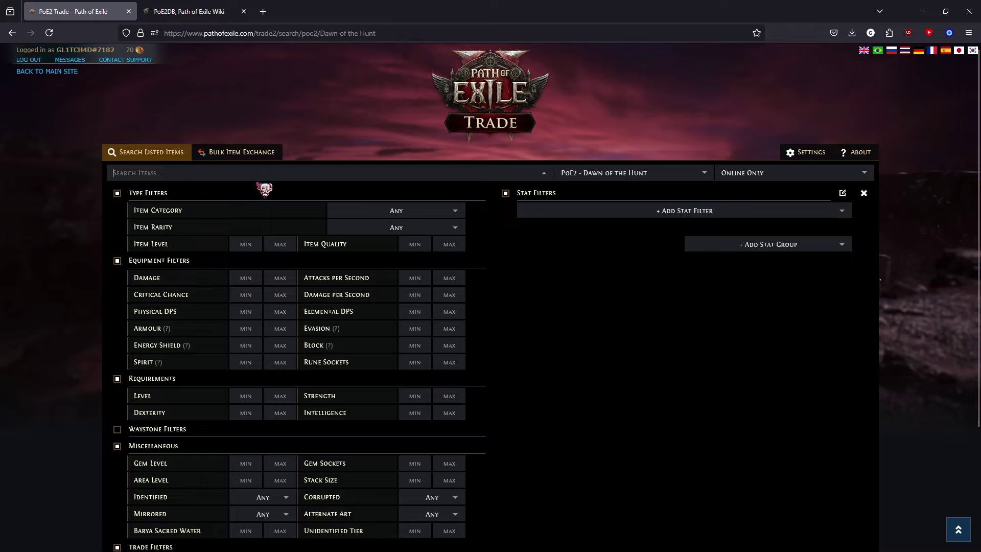
text(omen)
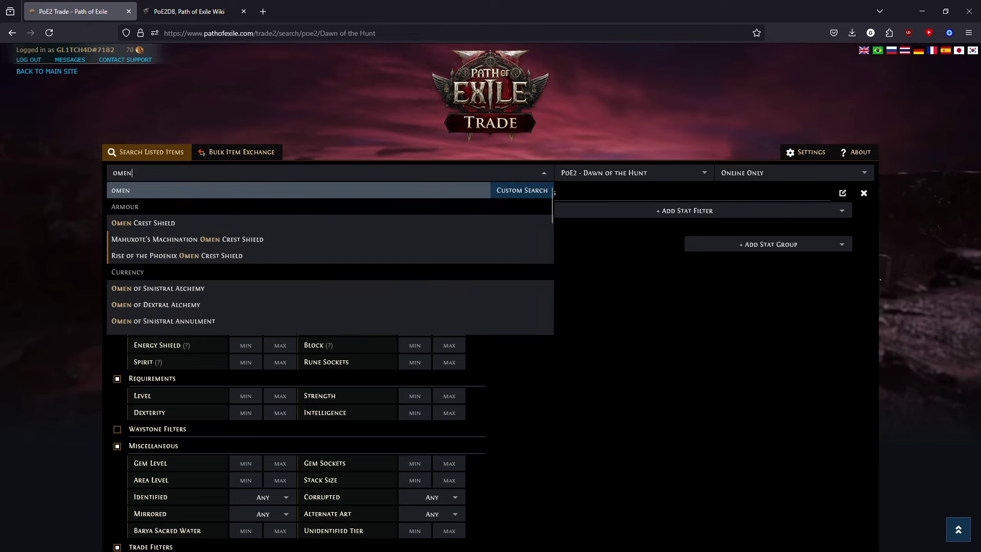
text( sce)
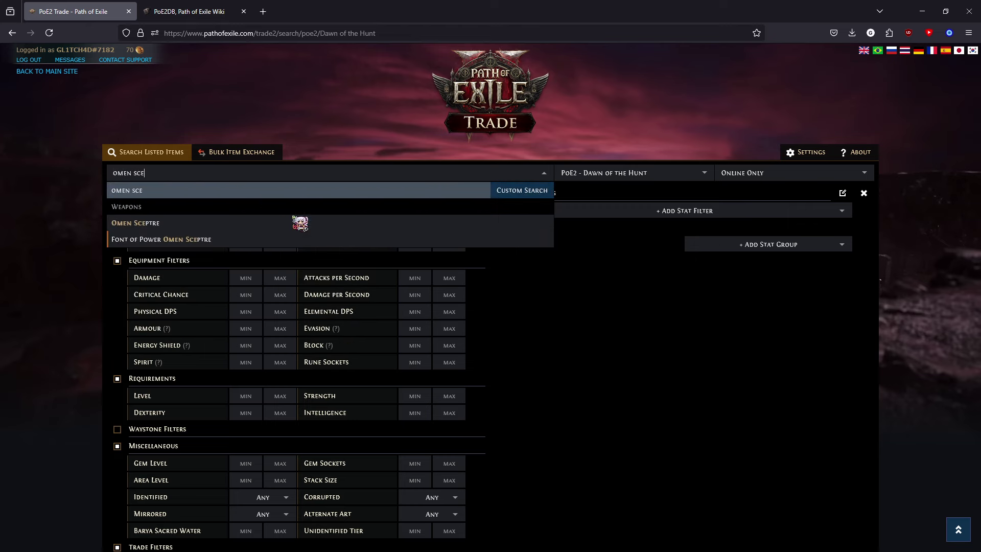
click(255, 224)
Try to find a "reduced attr" stat filter and check the sceptre in the Path of Exile 2 game inventory.
click(597, 212)
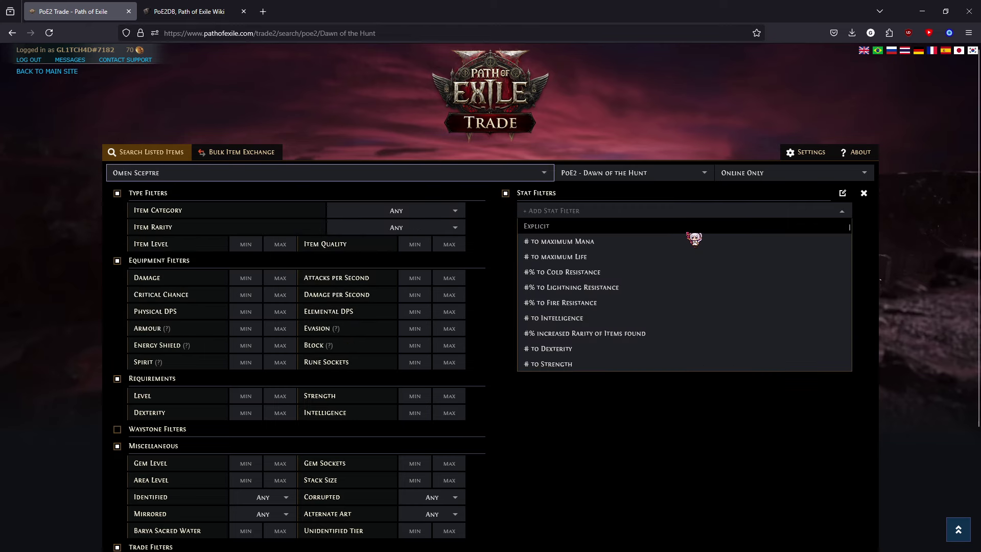
text(reduced attr)
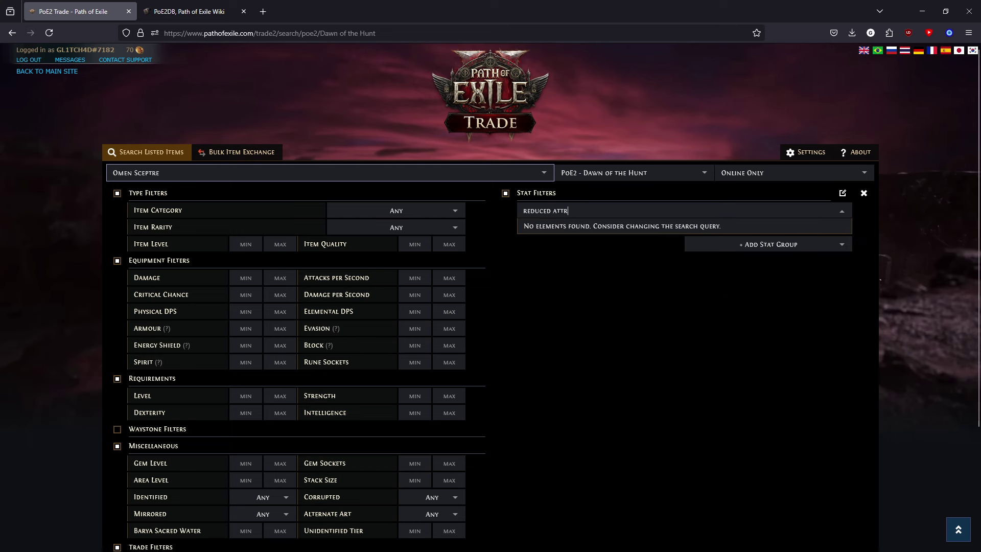
key(alt+Tab)
mouse_move(795, 403)
key(alt)
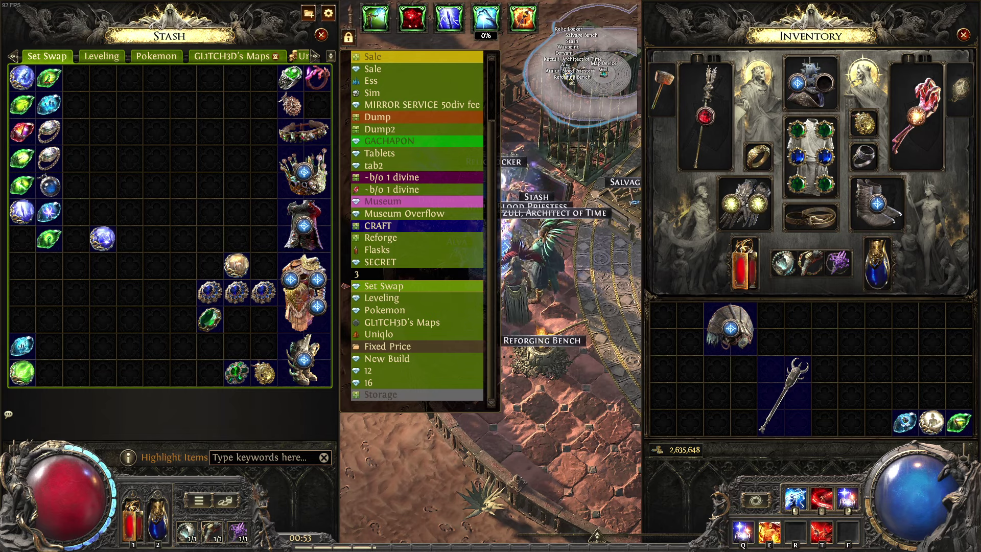
key(alt+Tab)
Add the #% increased Attribute Requirements stat filter with a maximum of -30 and run the Omen Sceptre search.
click(575, 211)
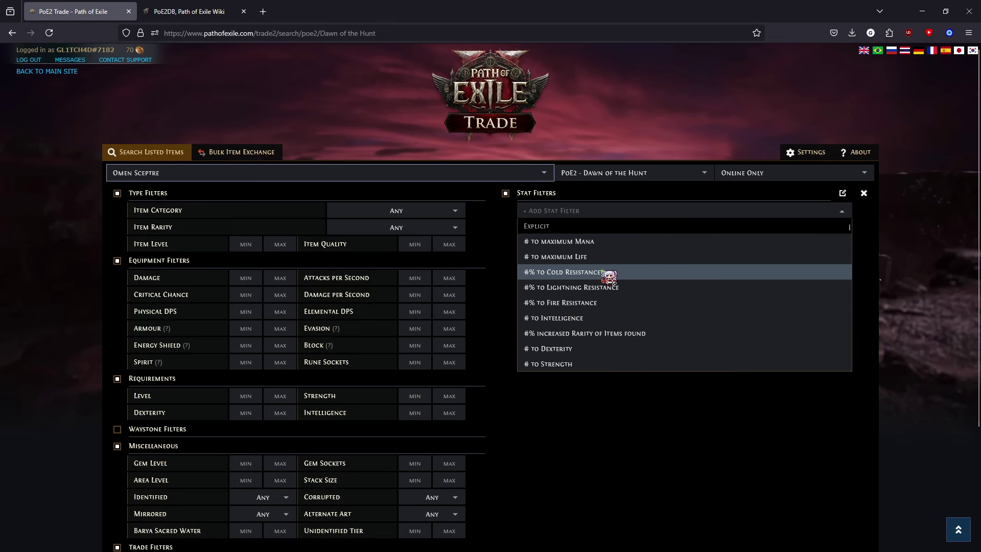
text(increasd)
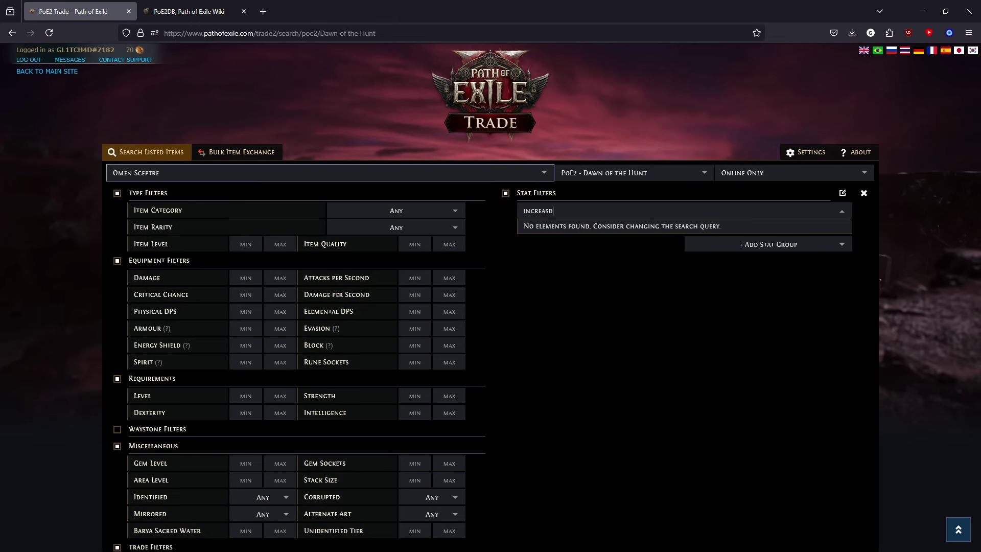
key(BackSpace)
text(ed attribute Requirements)
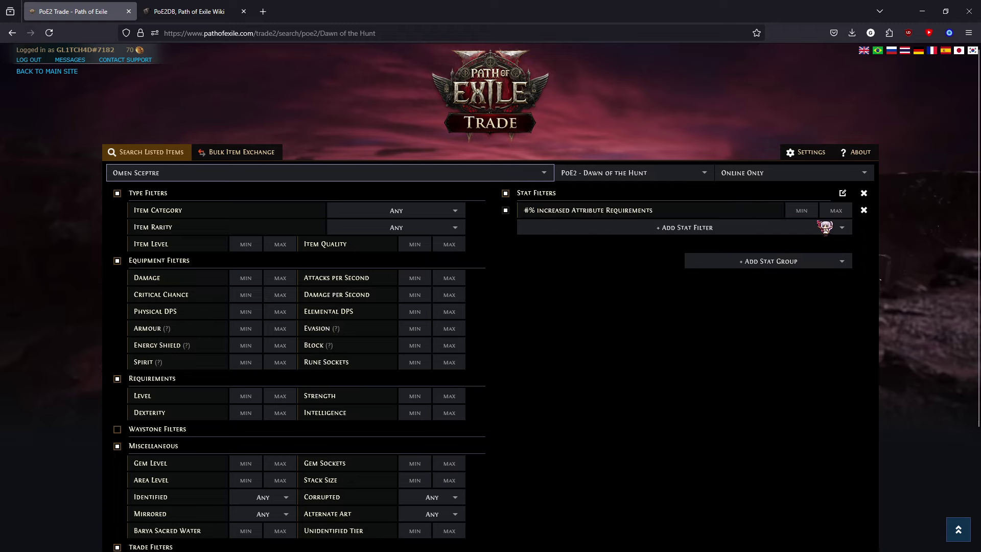
click(842, 212)
key(Return)
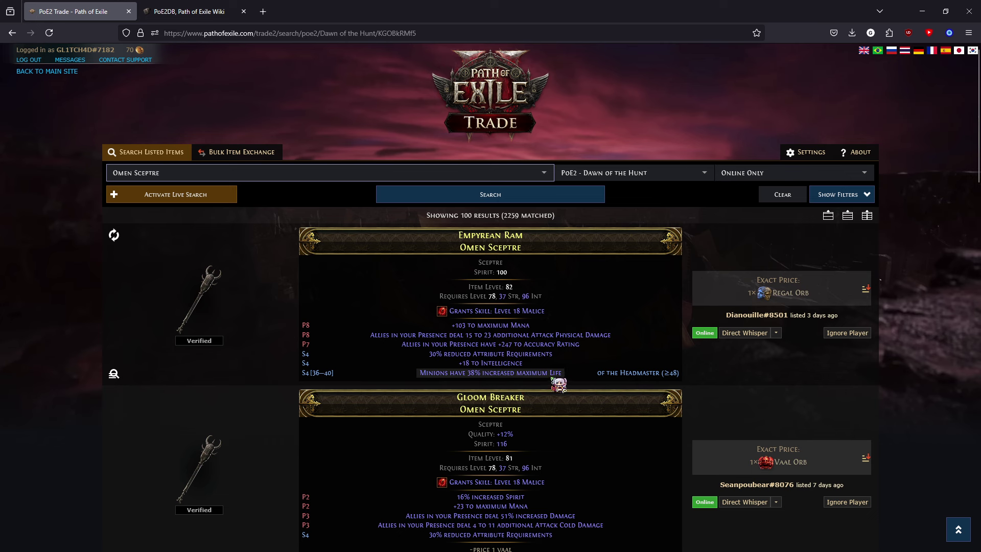
Sort the Omen Sceptre listings by the reduced Attribute Requirements modifier and show the search filters again.
scroll(559, 381, down, 4)
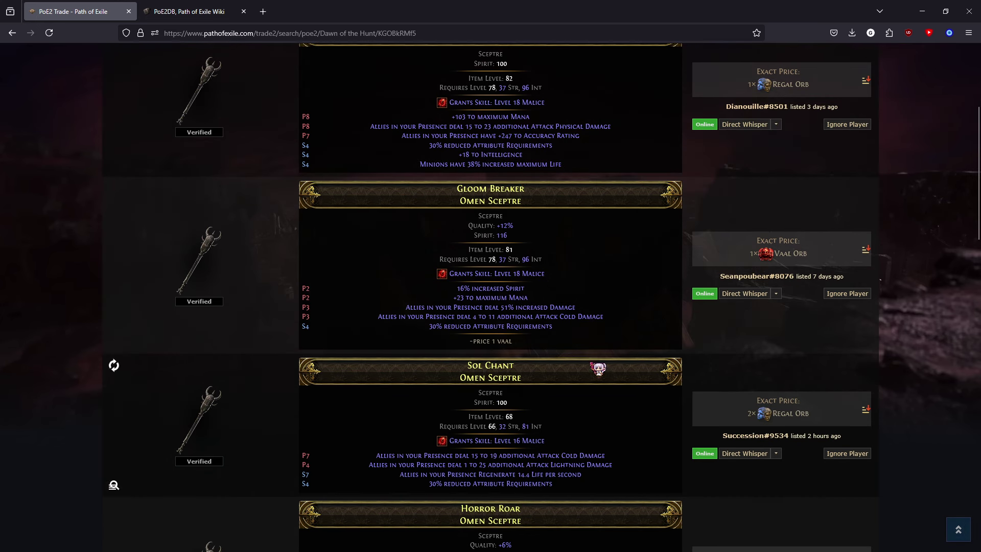
click(524, 152)
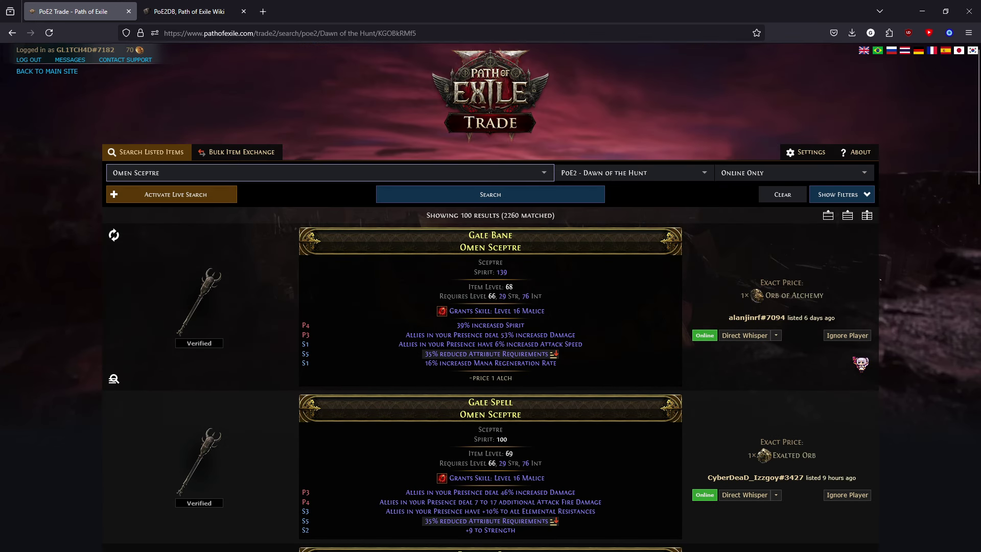
click(863, 197)
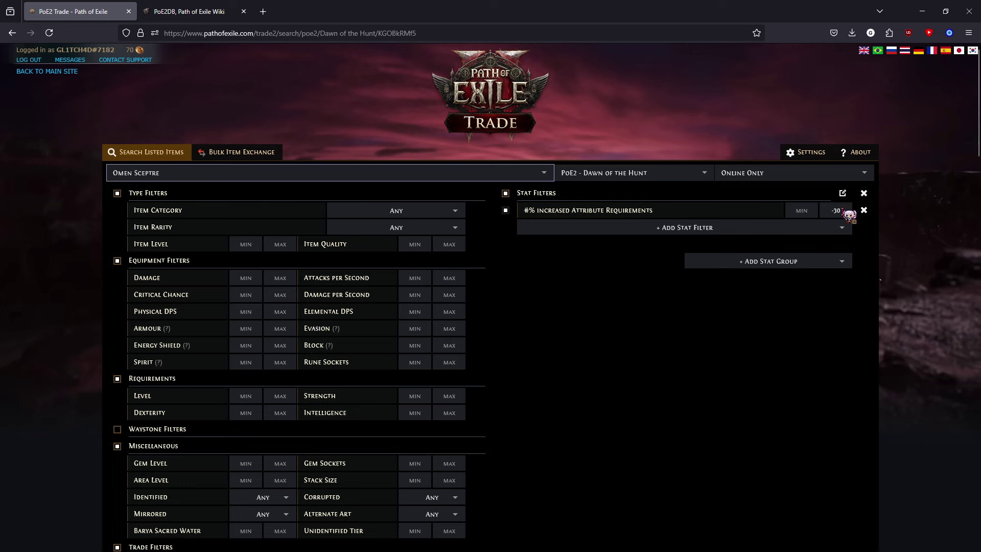
Look at the game inventory again and try a search with a different Attribute Requirements maximum, sorted by that modifier.
key(alt+Tab)
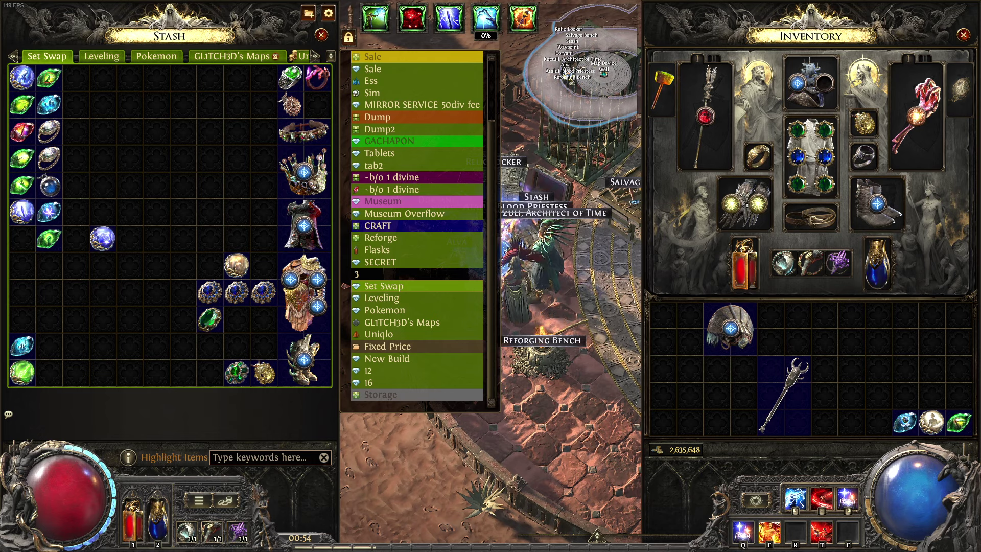
key(alt+Tab)
double_click(837, 210)
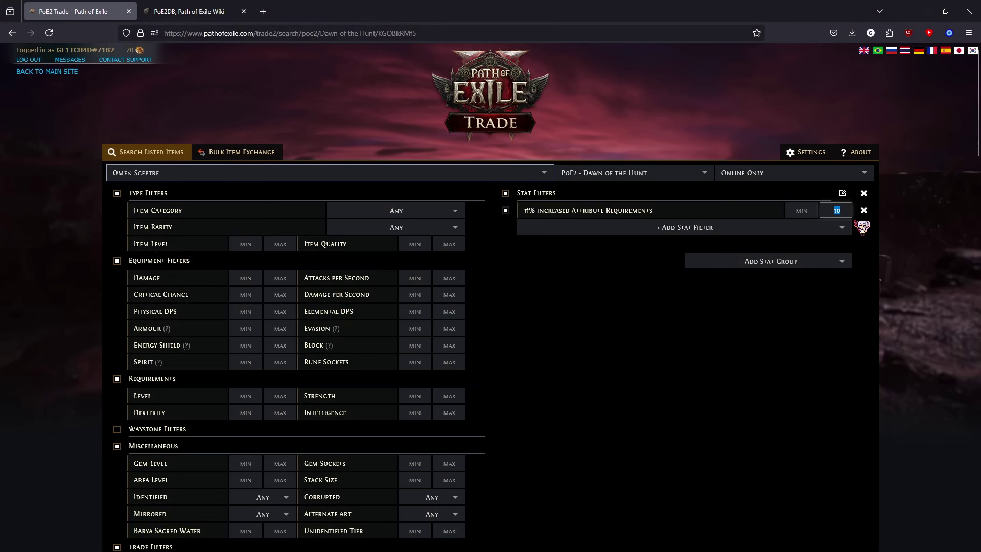
key(Return)
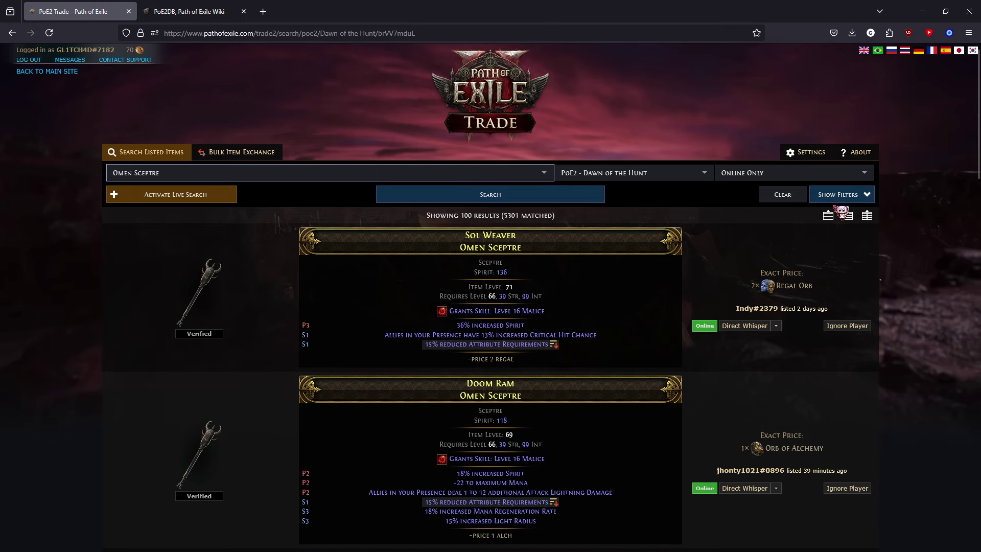
Set the Attribute Requirements maximum back to -30, run the search and show the filters again.
click(840, 195)
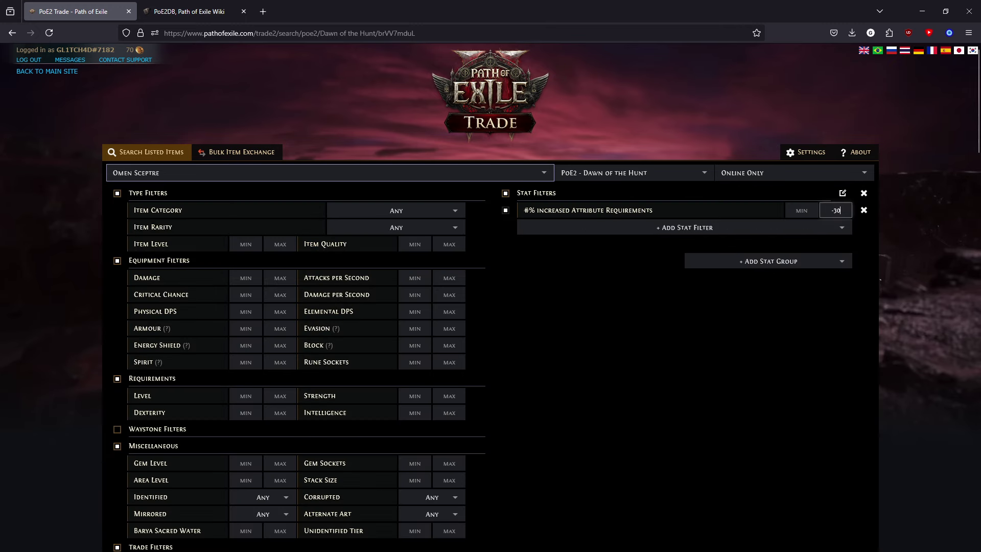
text(-30)
key(Return)
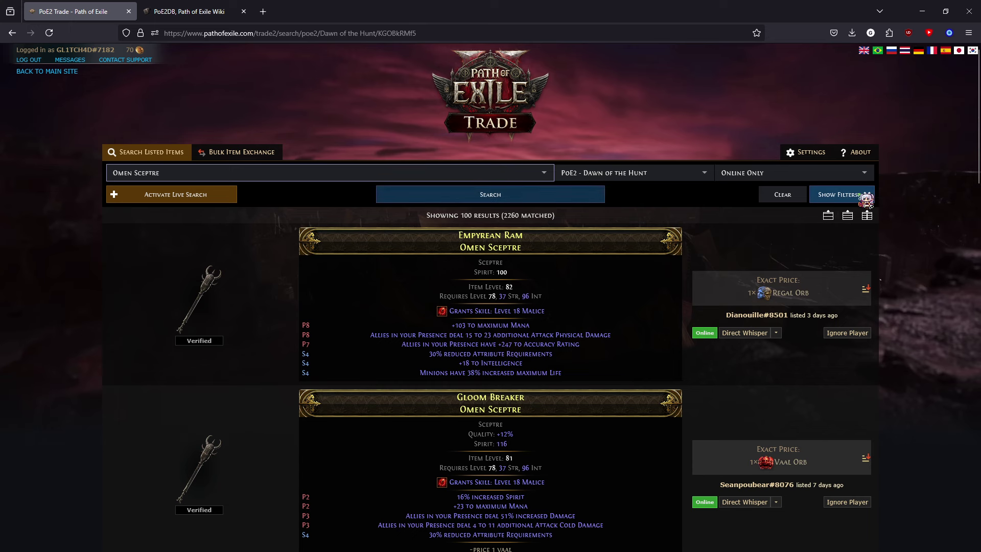
click(848, 195)
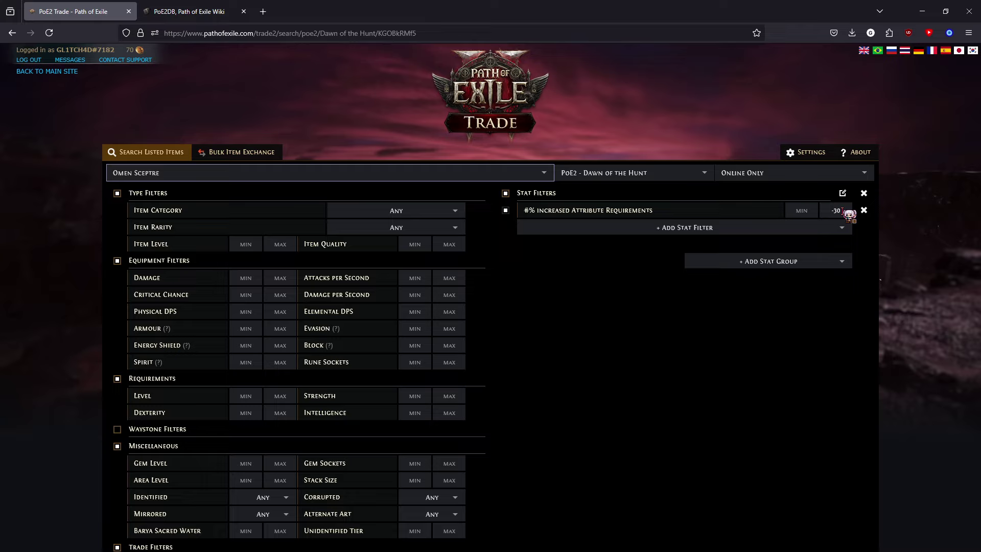
Clear the Omen Sceptre search form.
scroll(862, 296, down, 2)
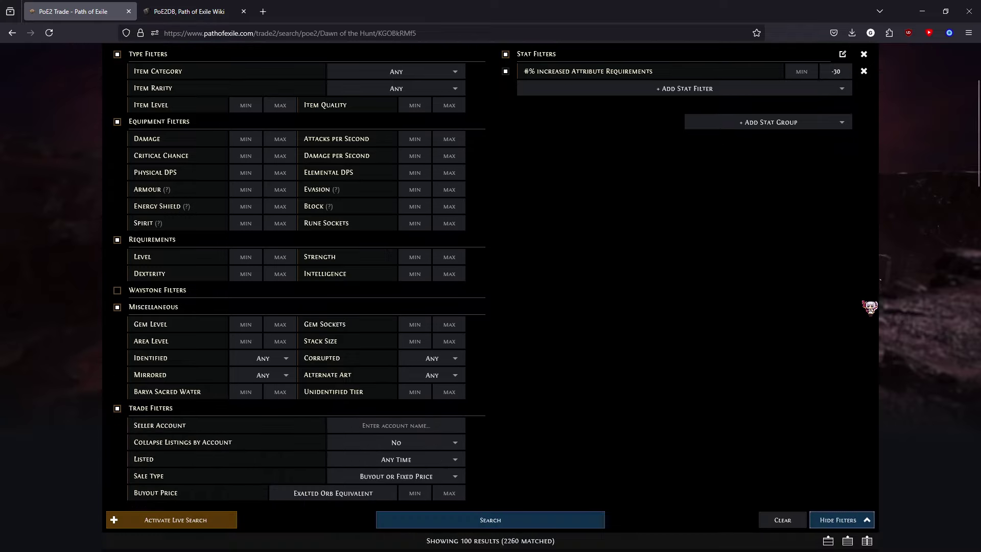
scroll(837, 304, up, 2)
scroll(639, 435, down, 2)
click(771, 526)
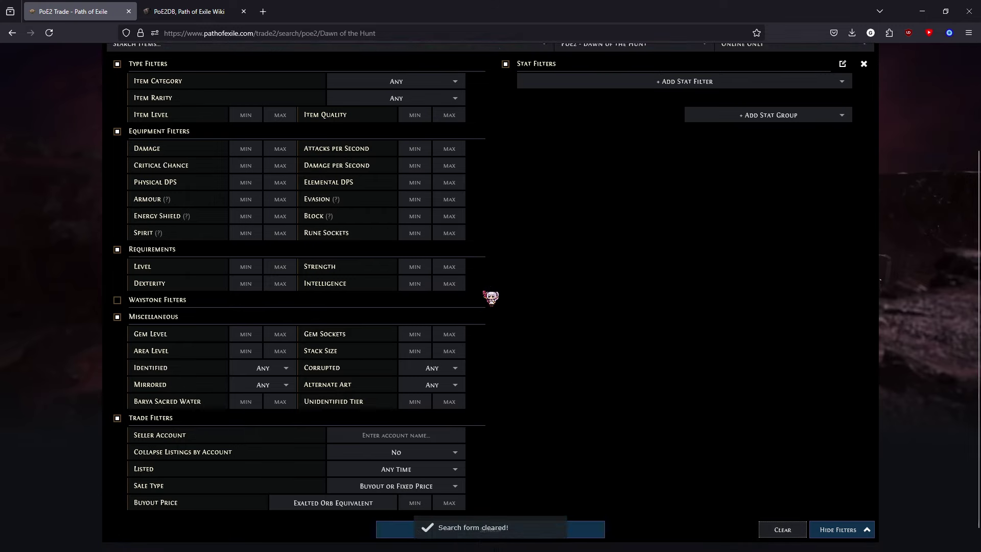
scroll(245, 295, up, 3)
Look up "trap dam" and "reduced" among the available stat filters and examine the matching modifiers.
click(607, 210)
text(trap dam)
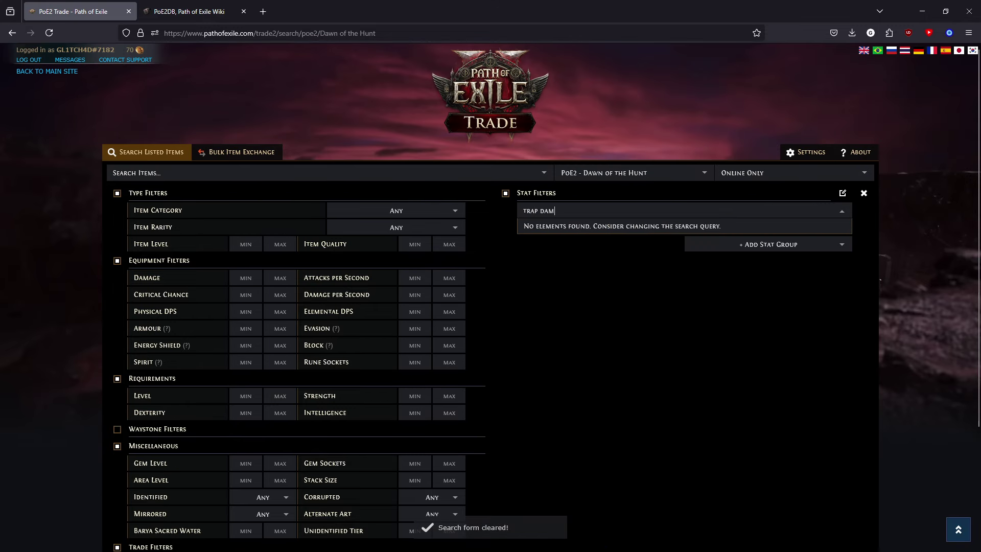
text(reduced)
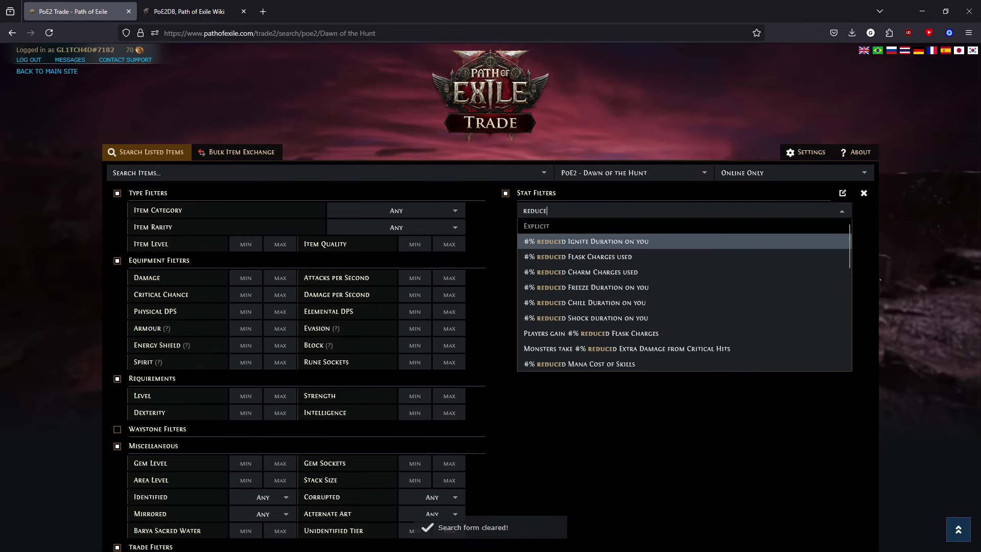
scroll(677, 351, down, 3)
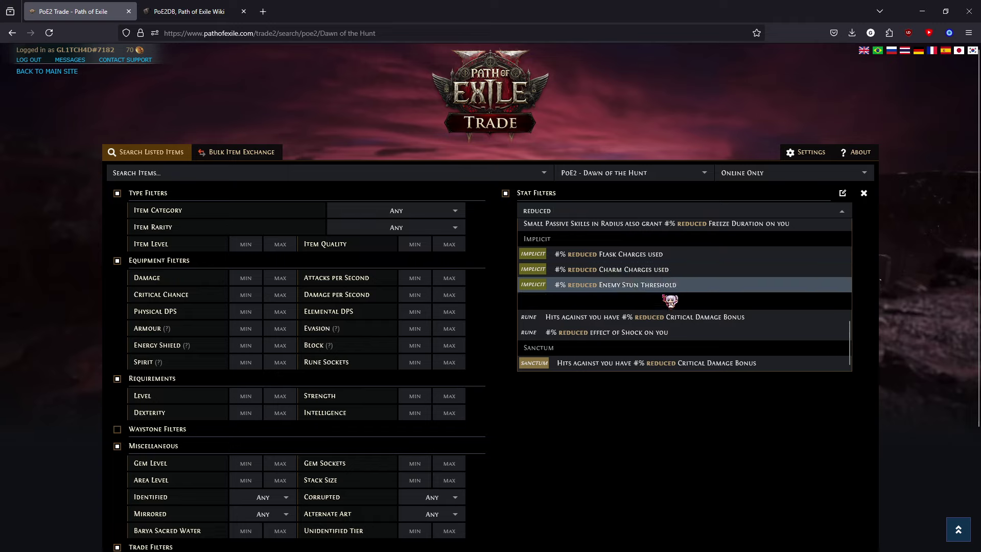
Add the Sanctum stat filter Traps deal #% increased Damage with a maximum of -12 and run the search.
key(ctrl+a)
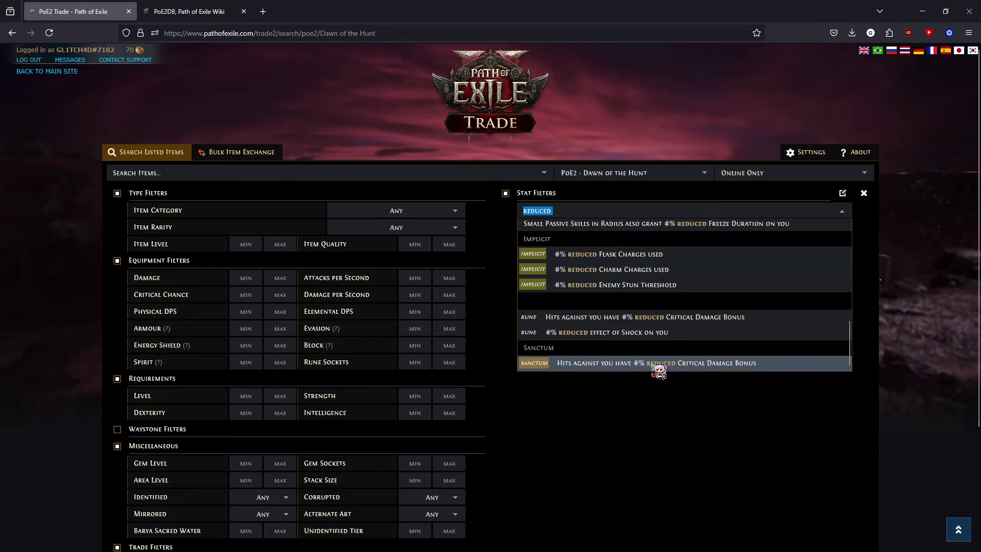
text(trap)
click(659, 337)
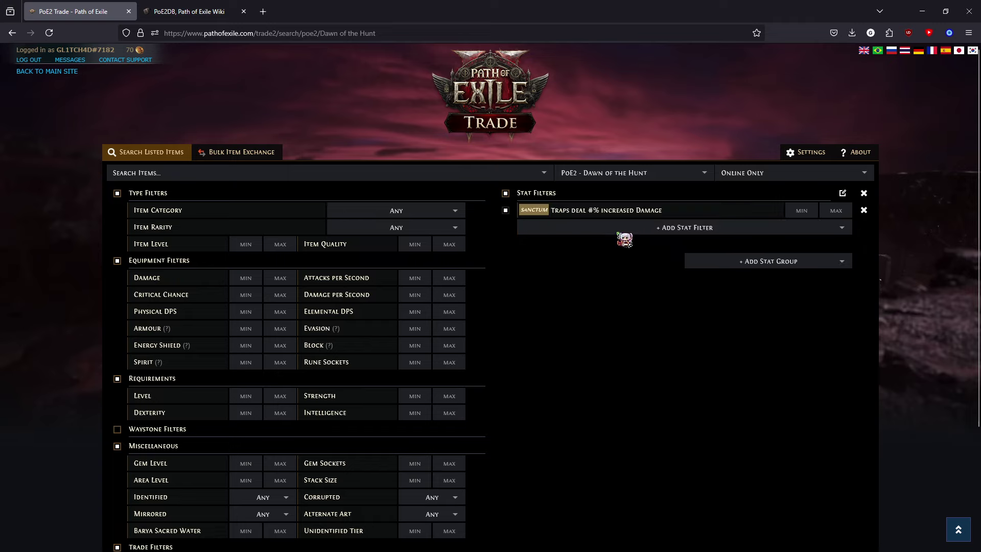
click(835, 210)
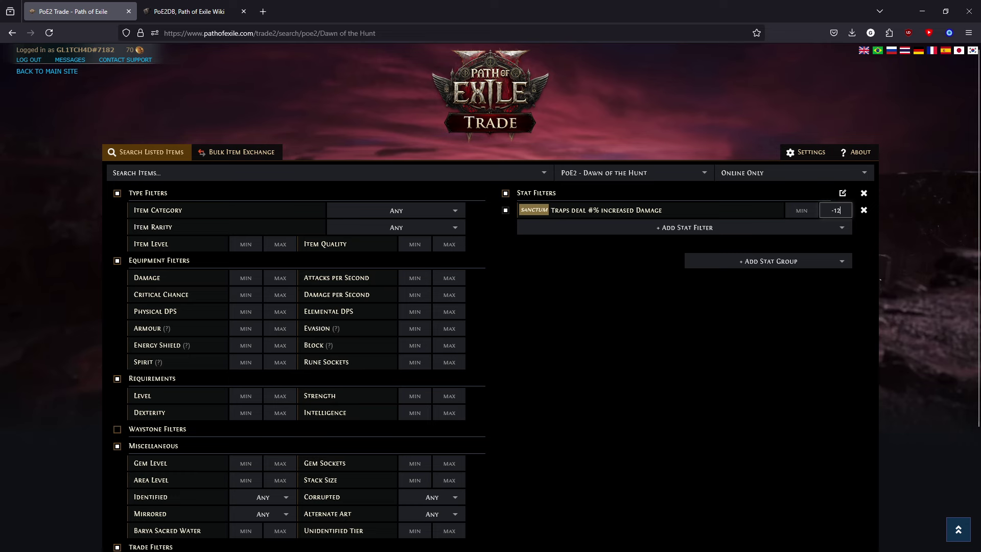
scroll(635, 464, down, 3)
click(558, 518)
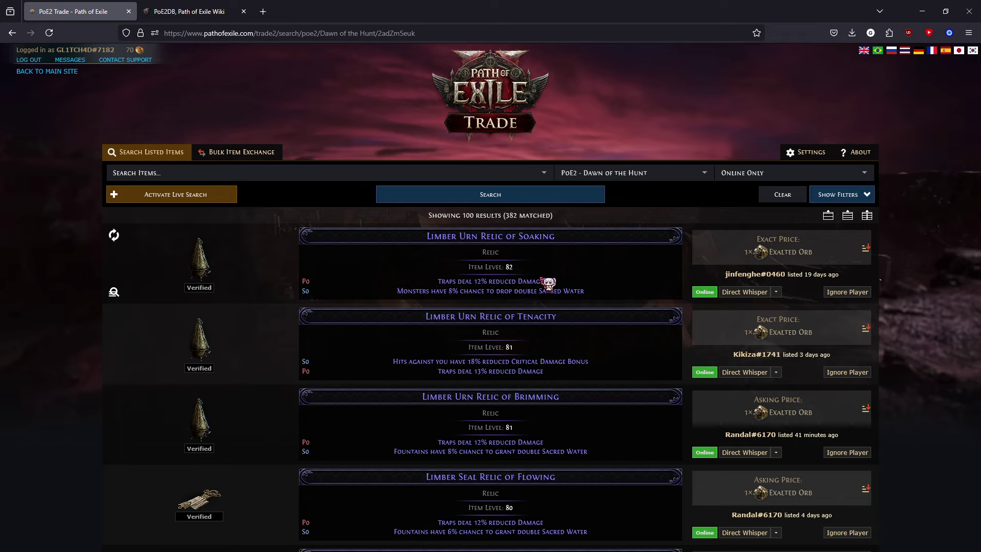
scroll(537, 259, down, 6)
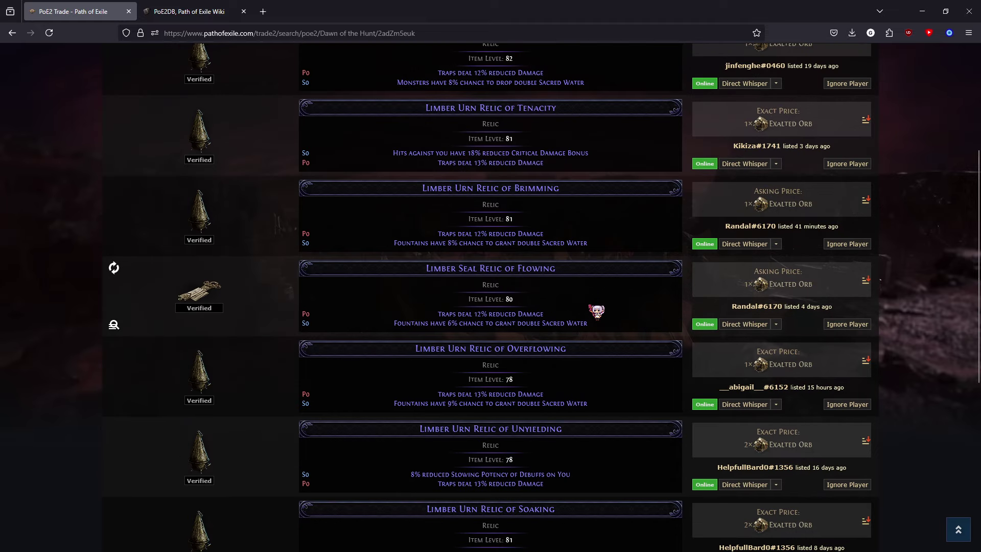
scroll(644, 313, up, 6)
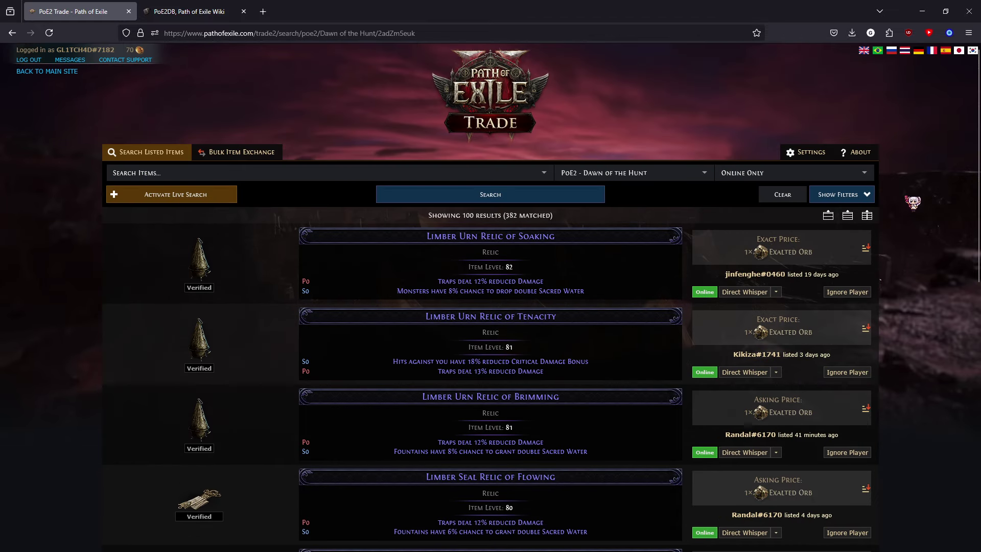
Show the filters of the trap damage search again and clear the search form.
click(842, 194)
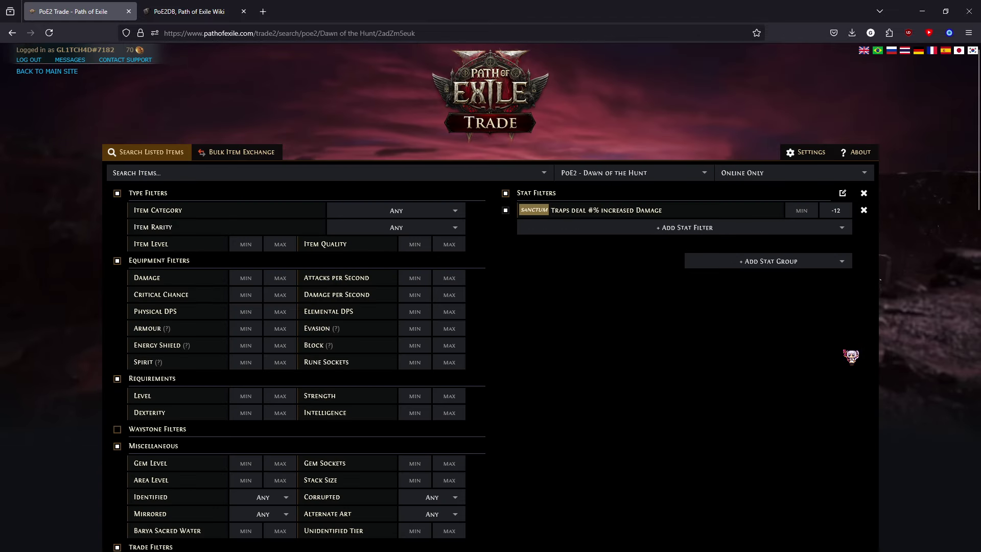
scroll(817, 358, down, 5)
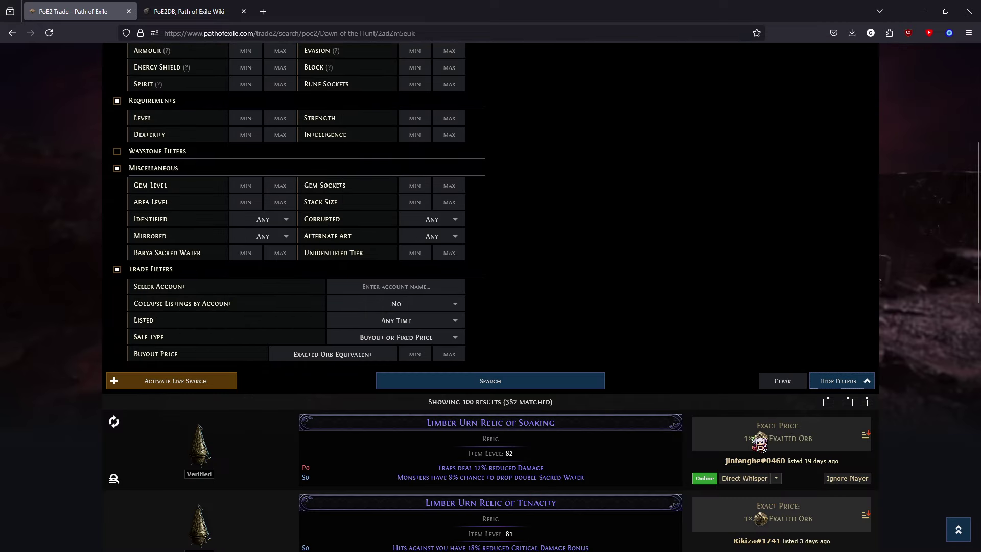
click(781, 383)
scroll(549, 322, up, 5)
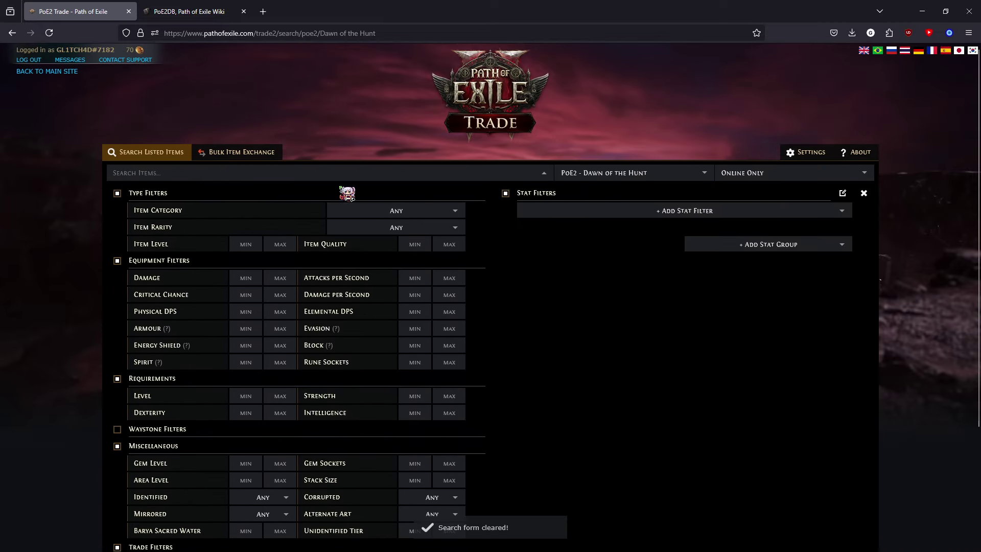
Choose Controlled Metamorphosis Diamond as the item and run the search.
click(337, 172)
text(control)
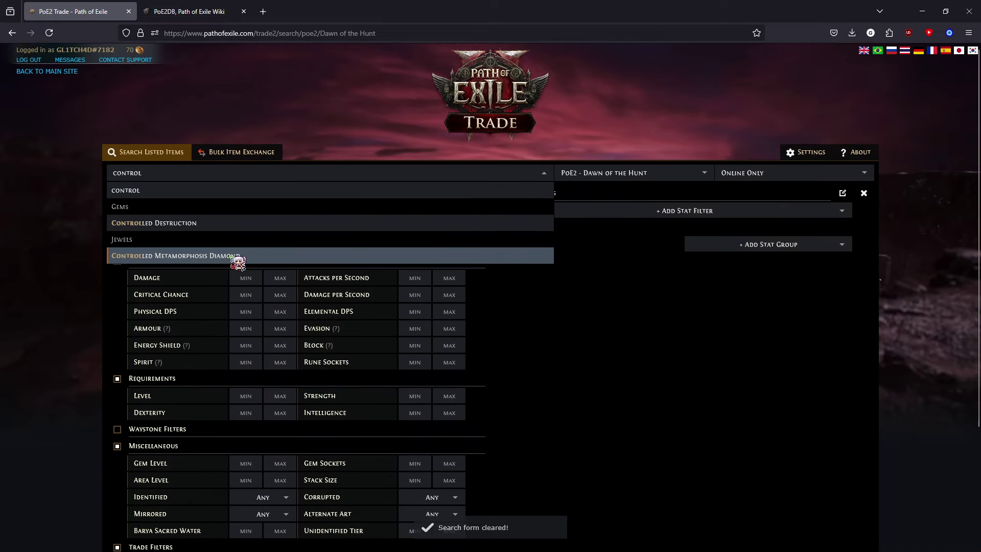
click(237, 261)
scroll(718, 324, down, 5)
click(560, 508)
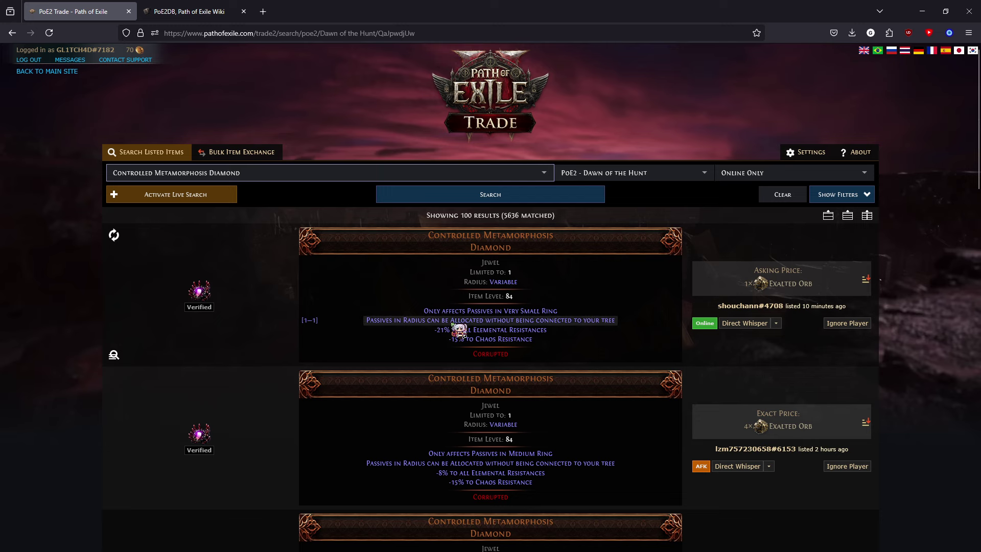
Copy the first listing's stats into the stat filters and disable the Only affects Passives in Very Small Ring filter.
click(114, 355)
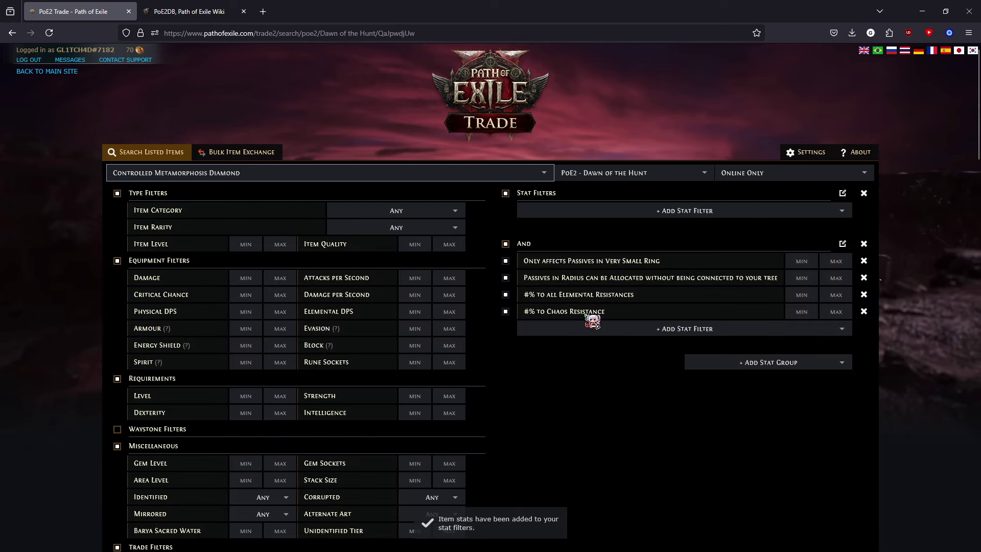
scroll(659, 296, down, 3)
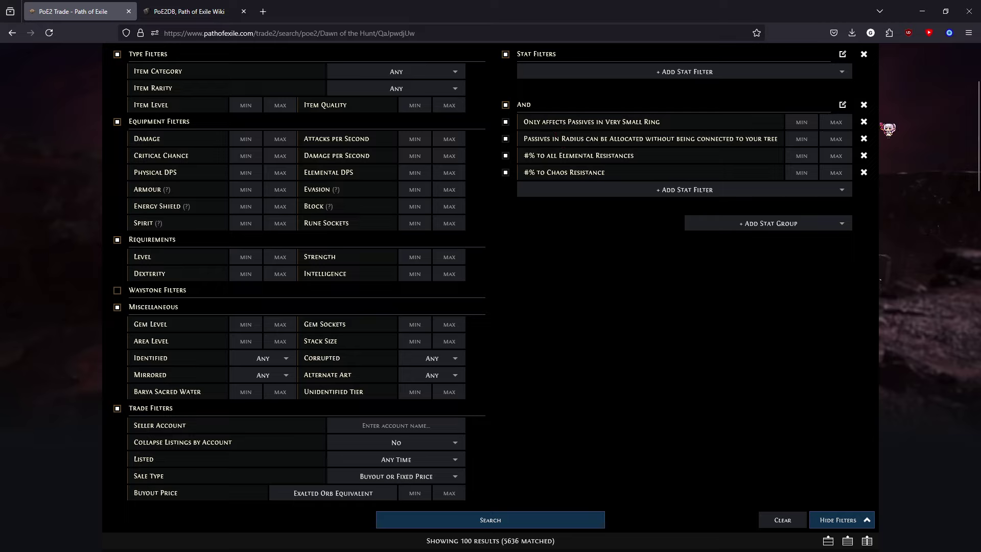
click(505, 122)
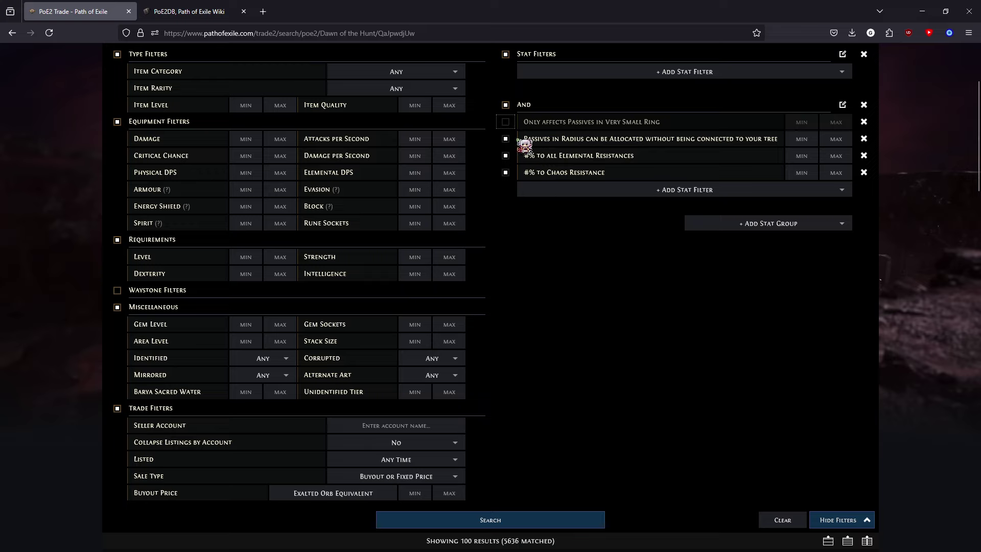
click(505, 121)
click(505, 122)
Set the maximum to -5 for all Elemental Resistances and -3 for Chaos Resistance, and run the search.
click(835, 155)
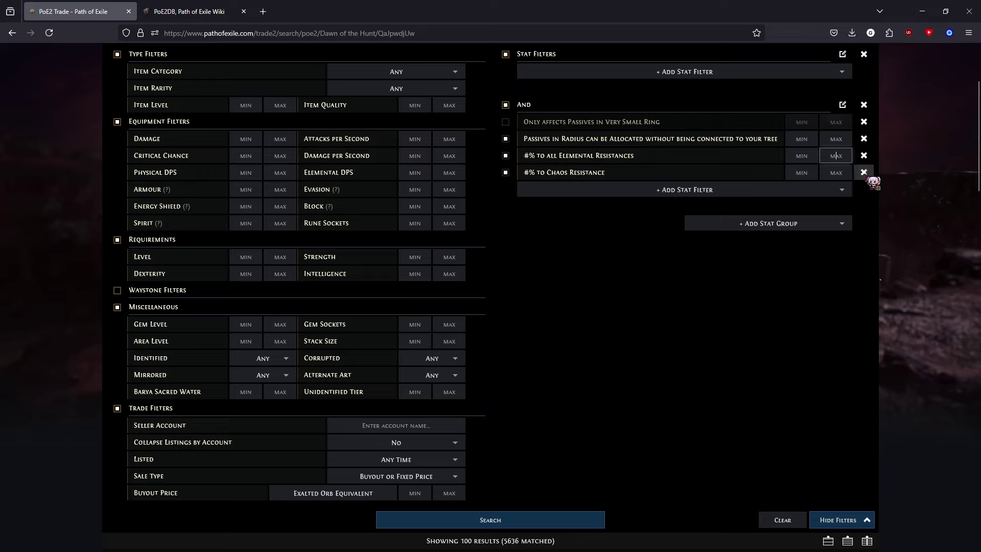
text(-)
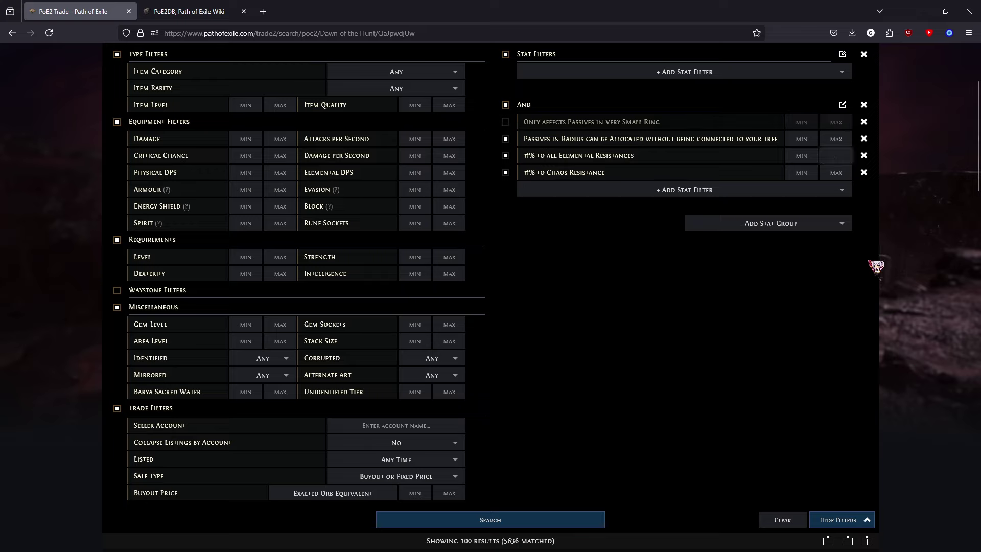
text(5)
click(833, 173)
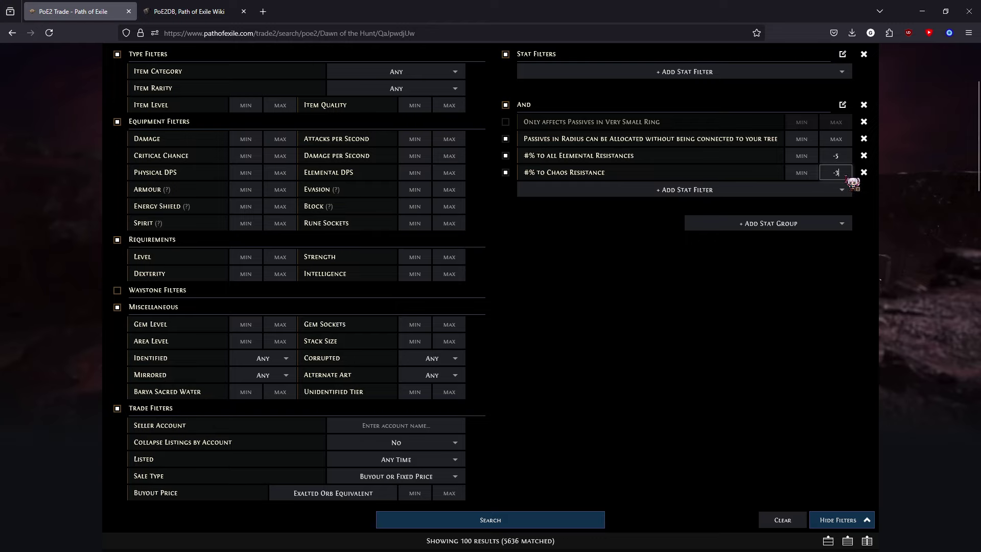
text(-3)
click(552, 519)
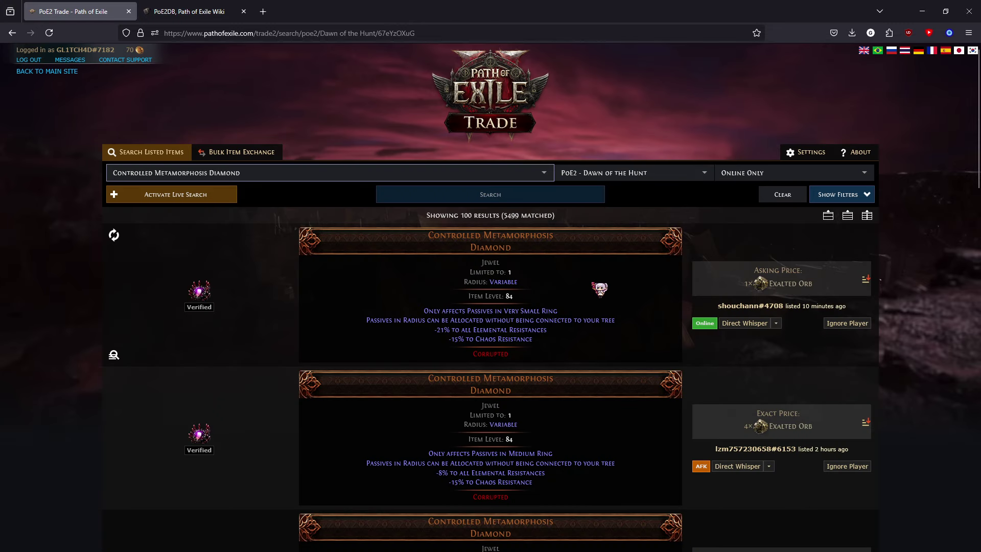
Show the filters again and compare the listed diamonds' resistance penalties with the maximum values used.
scroll(599, 288, down, 2)
scroll(599, 288, up, 2)
click(841, 194)
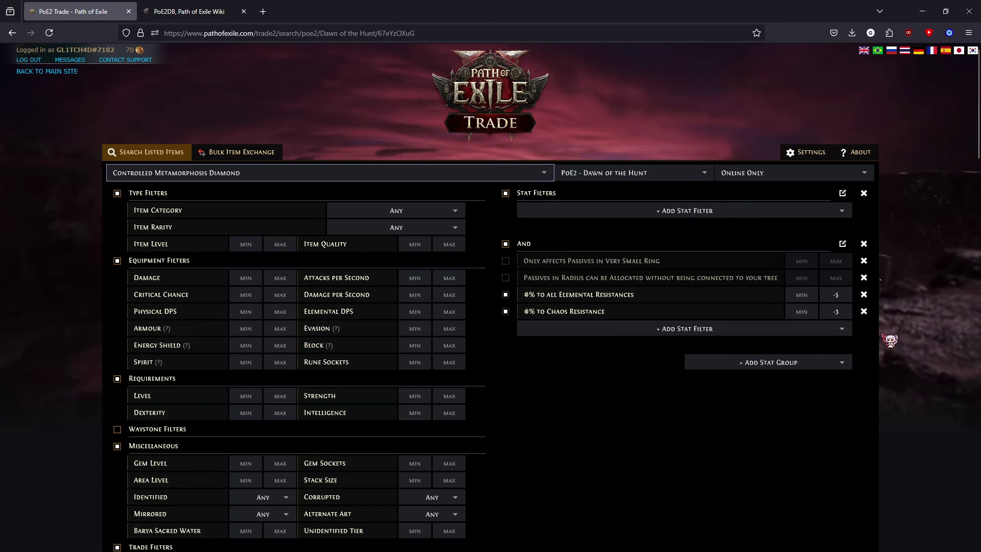
scroll(838, 327, down, 12)
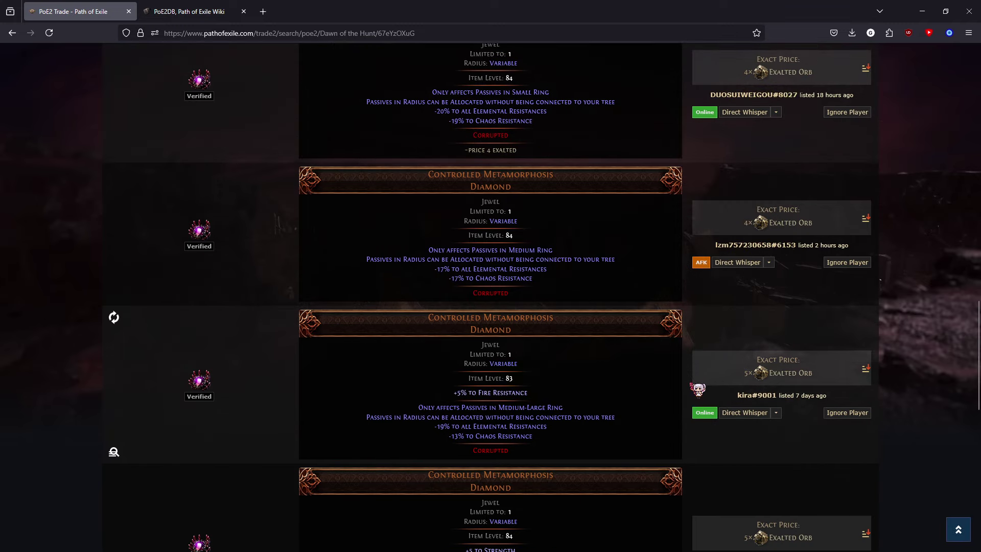
scroll(647, 387, up, 4)
scroll(647, 386, up, 8)
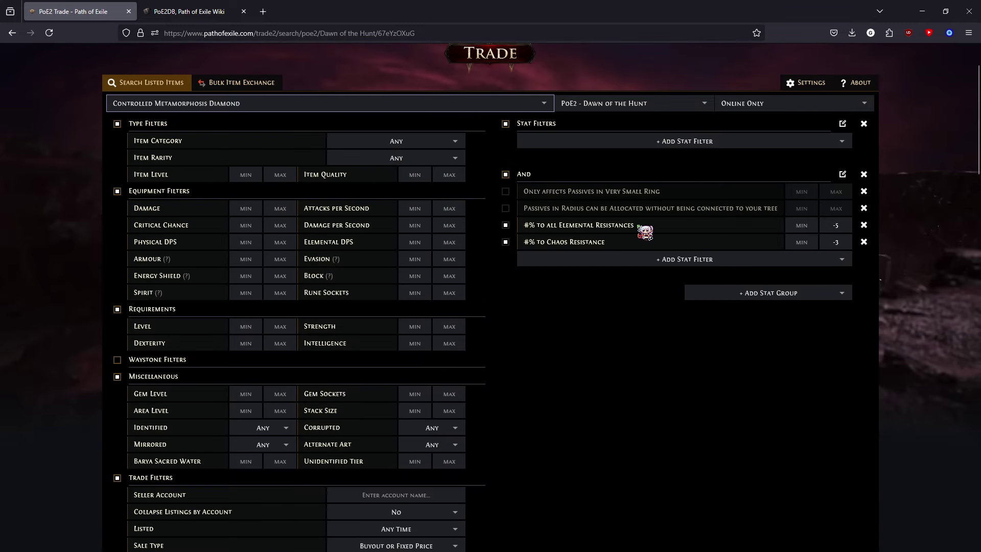
scroll(641, 225, down, 15)
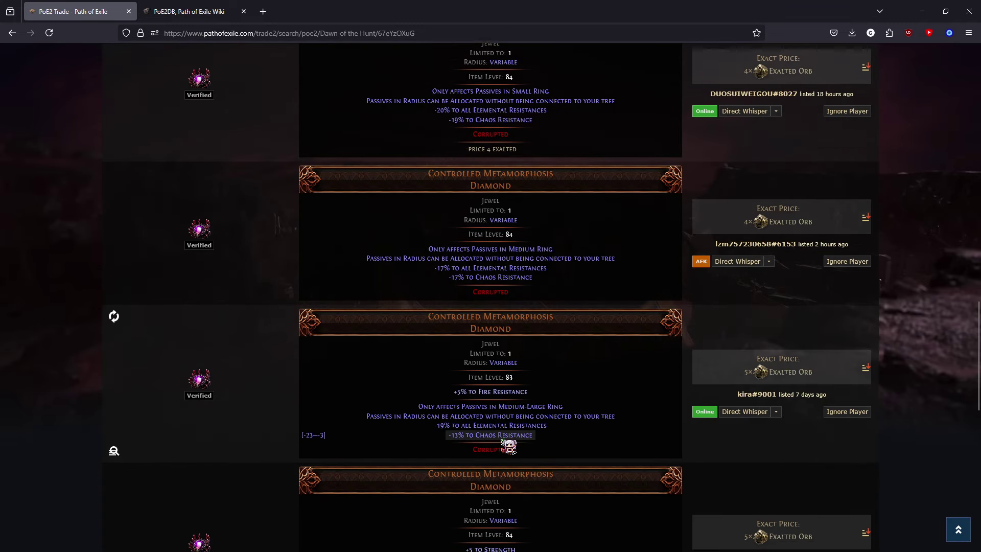
scroll(519, 424, down, 1)
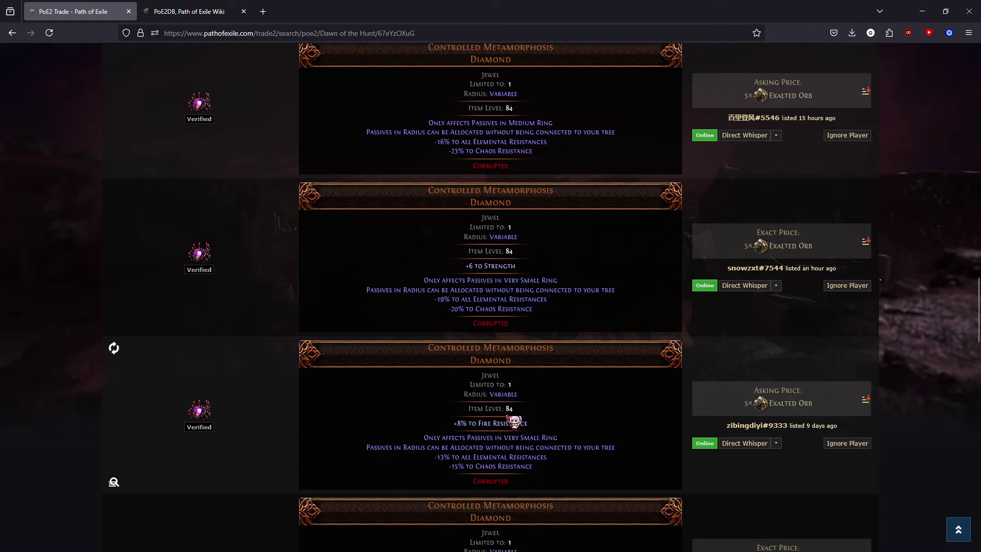
scroll(837, 310, up, 15)
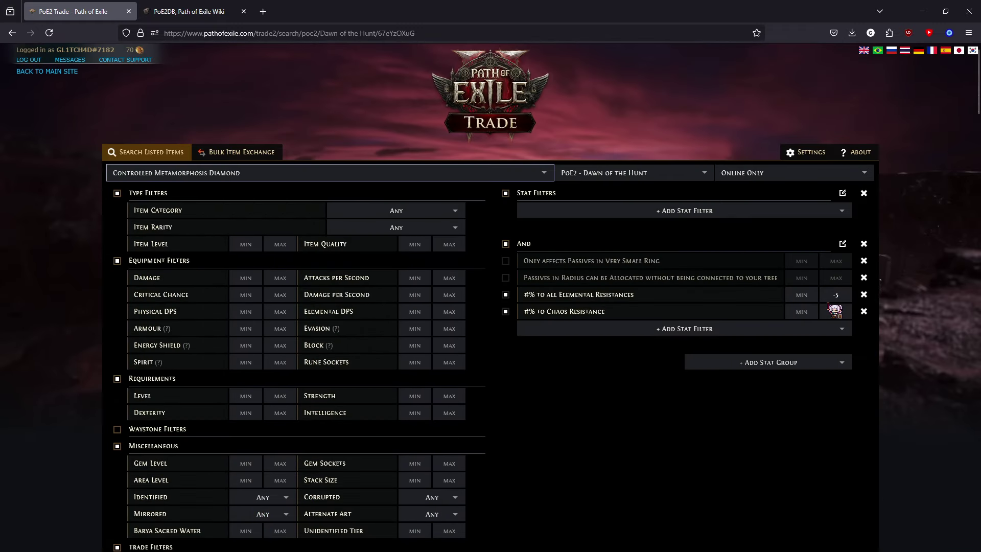
Replace both resistance maximums with minimums of -5 for all Elemental Resistances and -5 for Chaos Resistance, and run the search.
click(802, 300)
text(-5)
key(Tab)
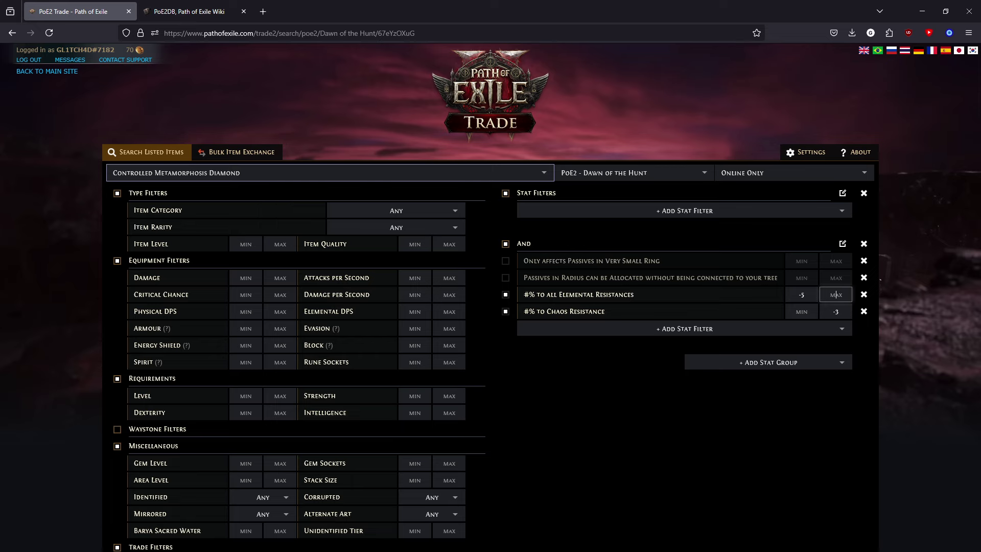
click(803, 314)
text(-)
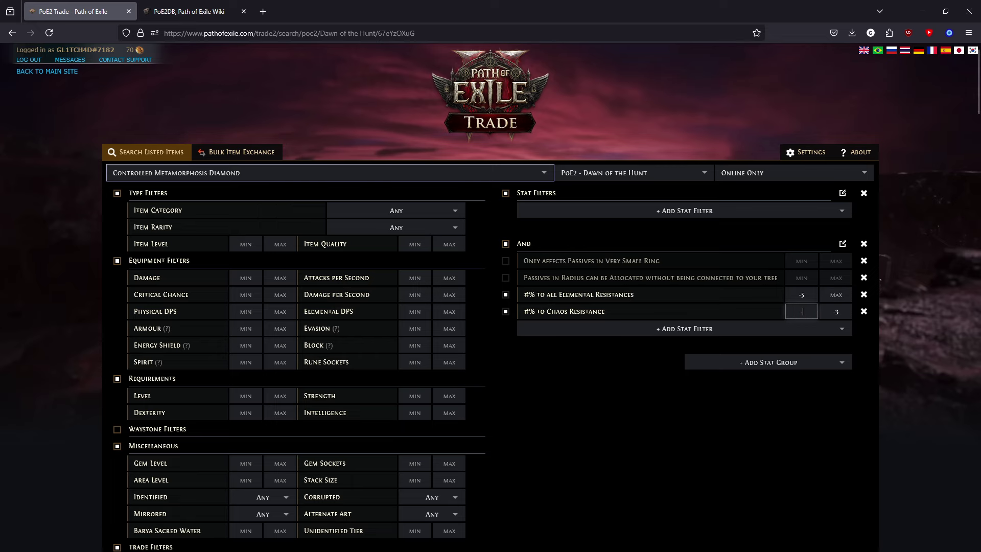
text(5)
key(Tab)
key(Return)
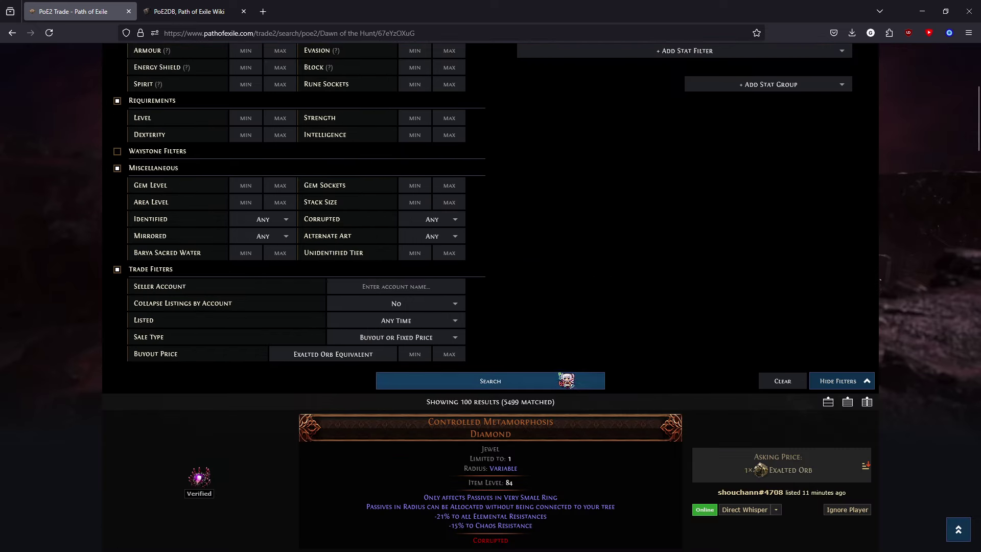
scroll(491, 383, down, 4)
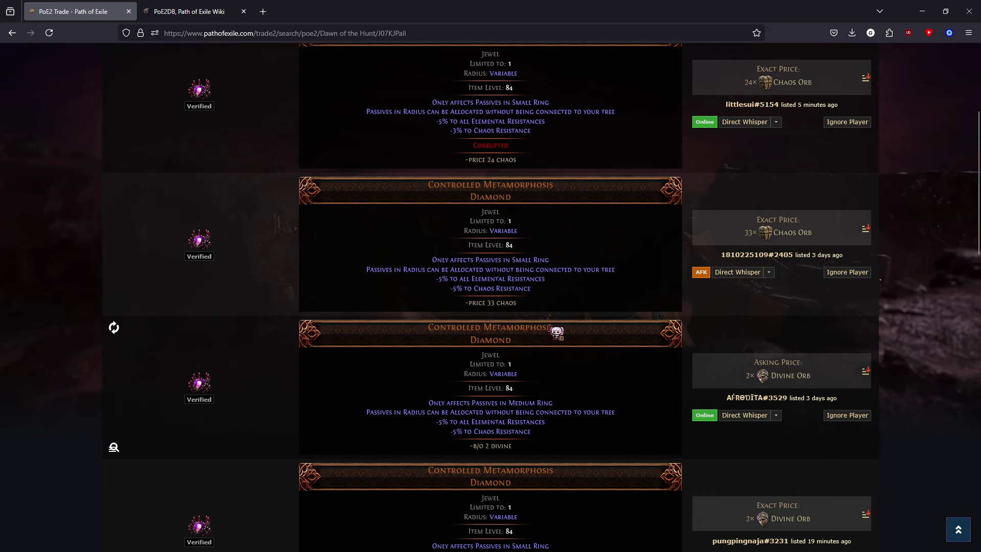
Show the filters again, change the Chaos Resistance minimum and rerun the diamond search.
scroll(725, 316, up, 8)
click(827, 193)
double_click(808, 313)
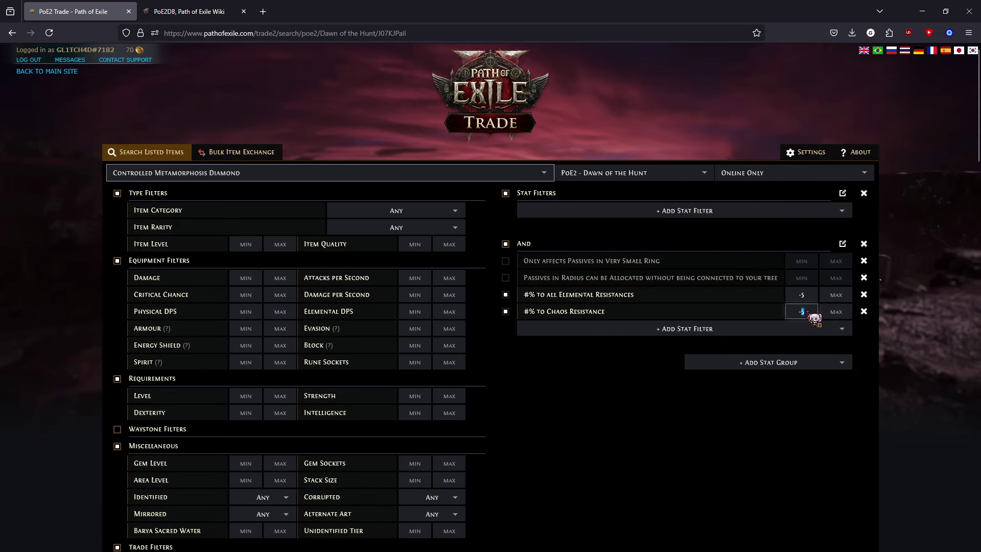
key(Return)
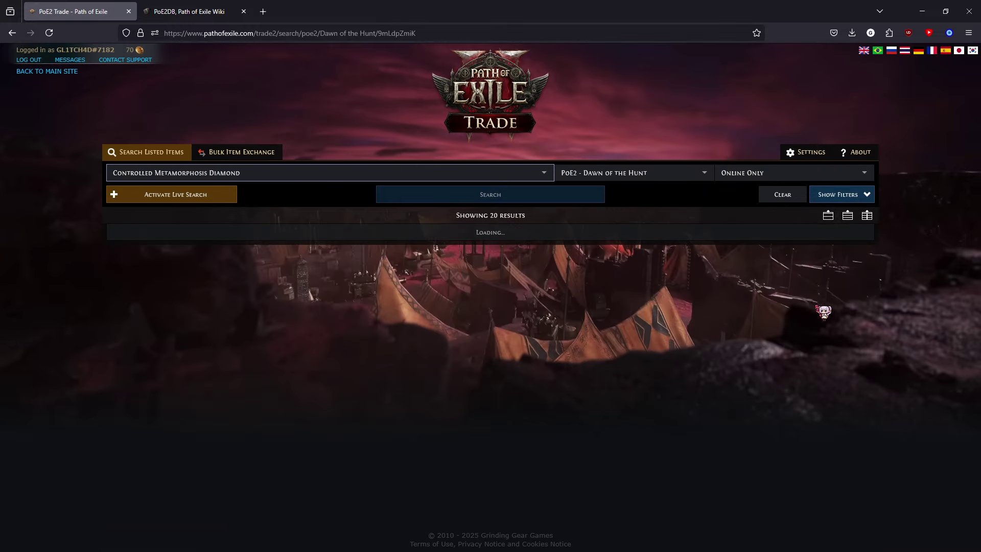
Examine the resistance penalties and prices of the listed Controlled Metamorphosis diamonds through the last result.
scroll(821, 343, down, 15)
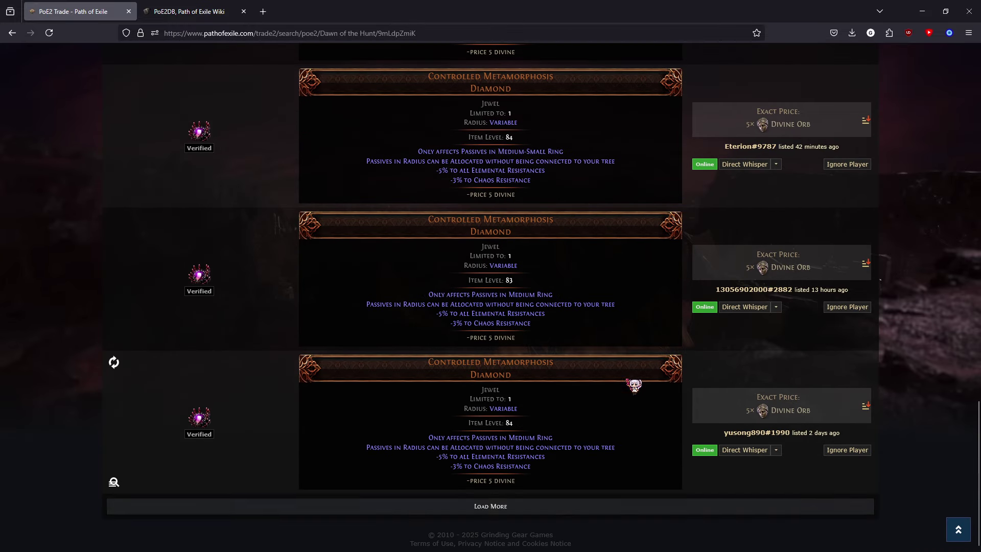
scroll(669, 369, down, 10)
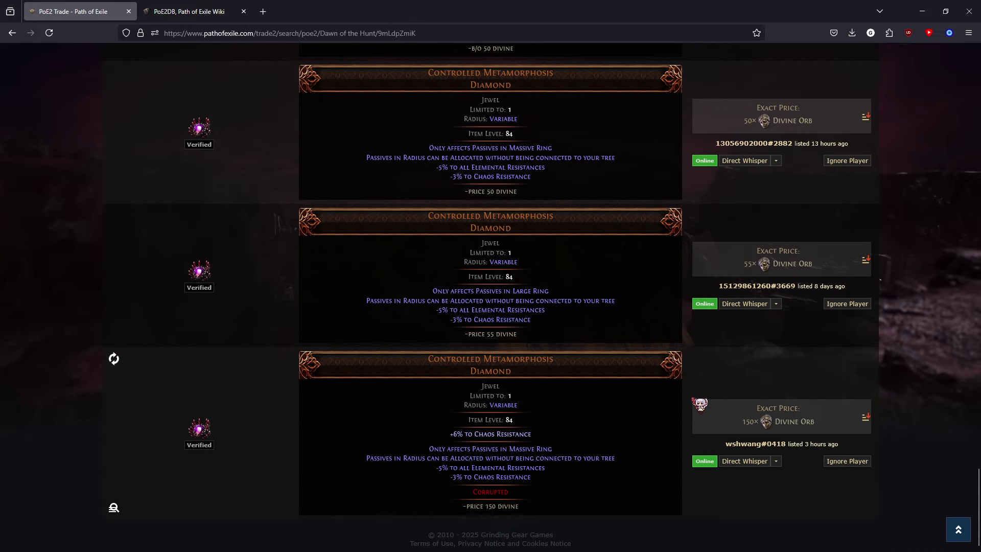
scroll(716, 407, up, 4)
scroll(631, 407, down, 4)
scroll(705, 473, up, 10)
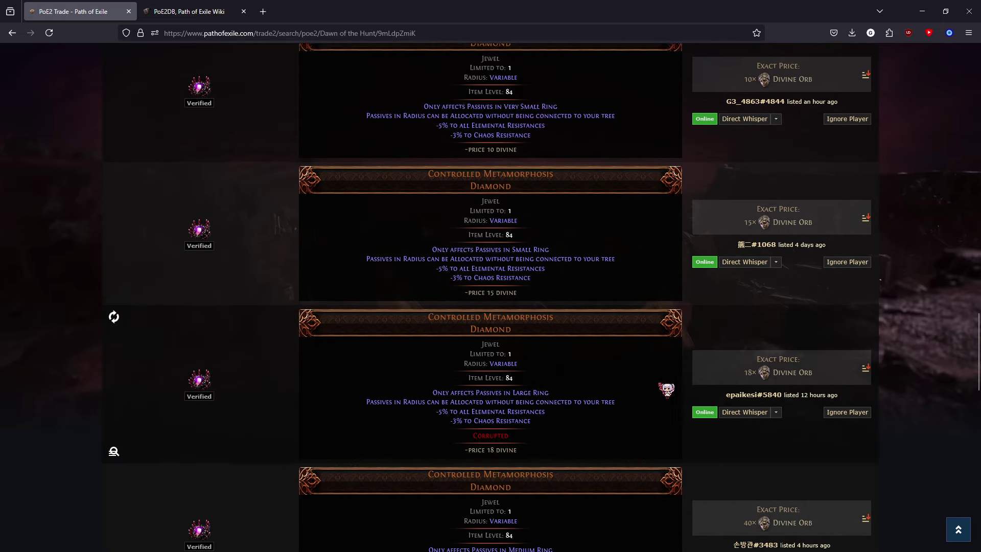
scroll(666, 389, up, 6)
scroll(670, 396, up, 15)
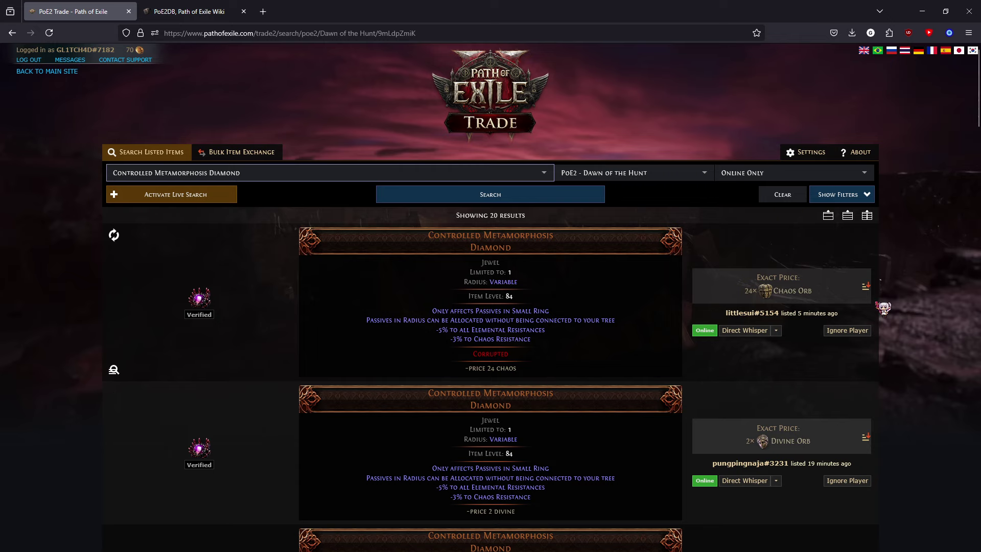
Show the filters again and compare the resistance minimums of -5 and -3 with the listed diamonds.
click(863, 194)
scroll(888, 350, down, 3)
scroll(888, 350, down, 15)
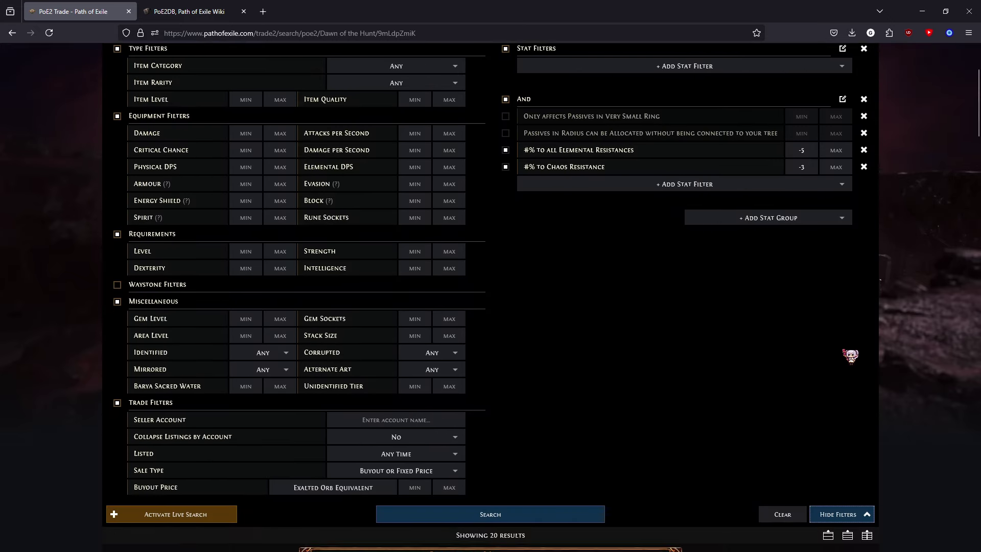
scroll(894, 363, up, 15)
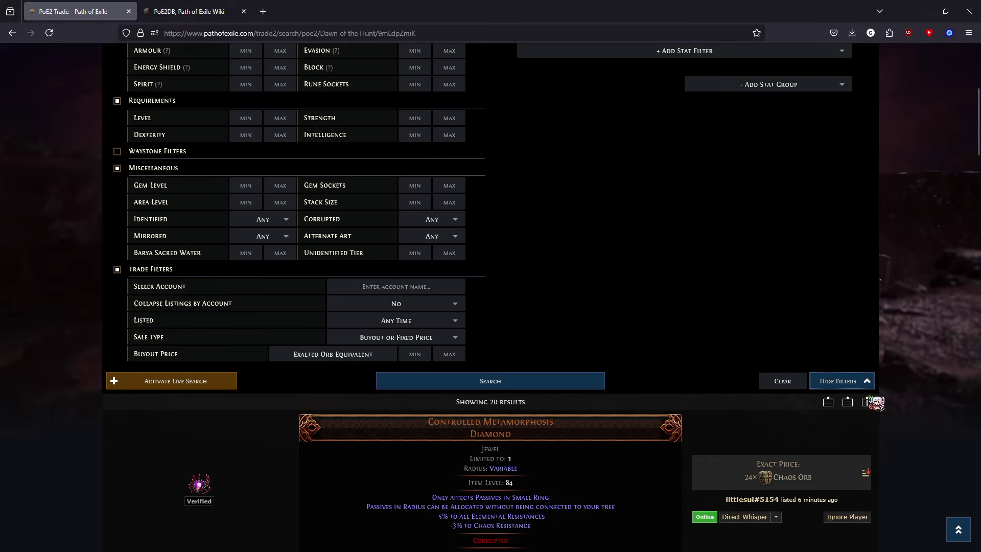
scroll(810, 456, down, 3)
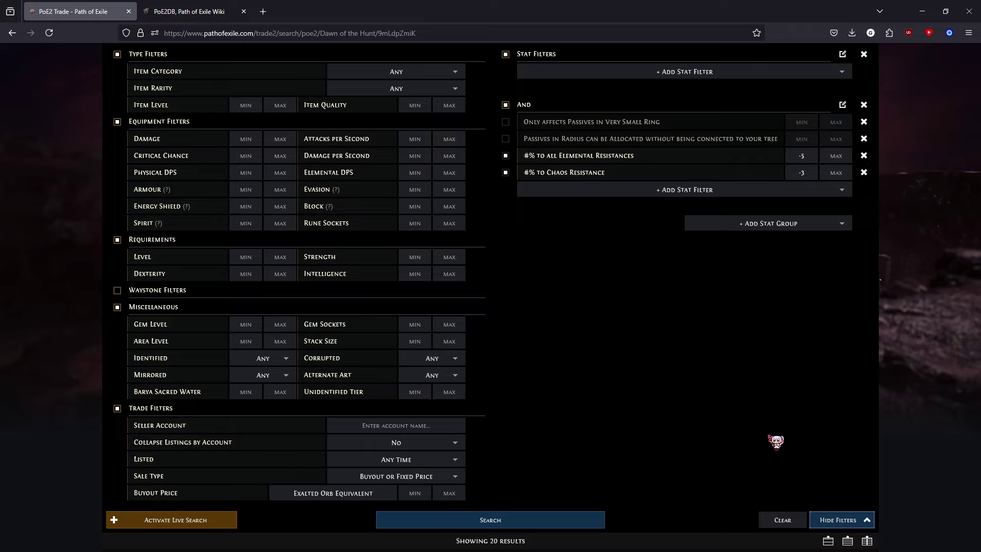
Clear the whole search form and set the item category to Any Jewel.
click(782, 520)
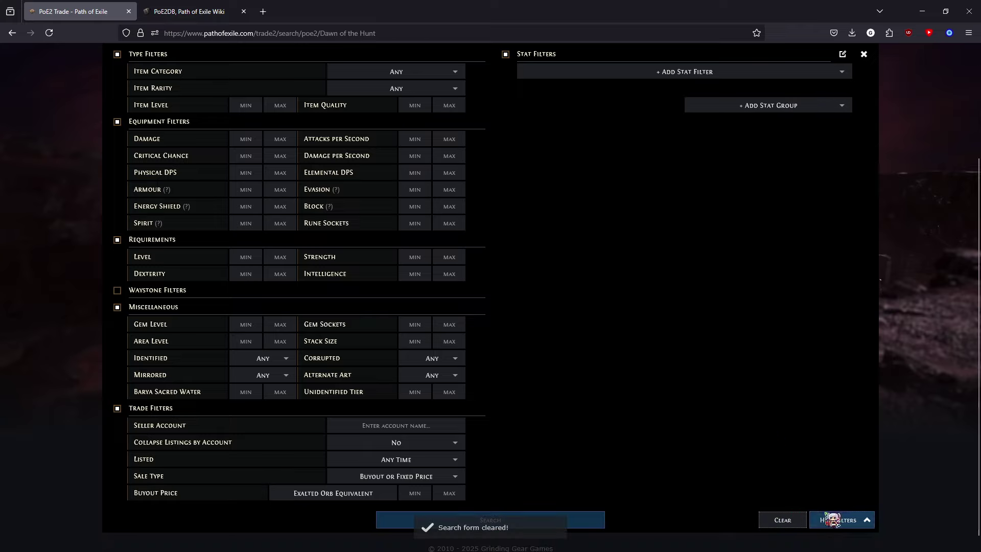
scroll(840, 466, up, 5)
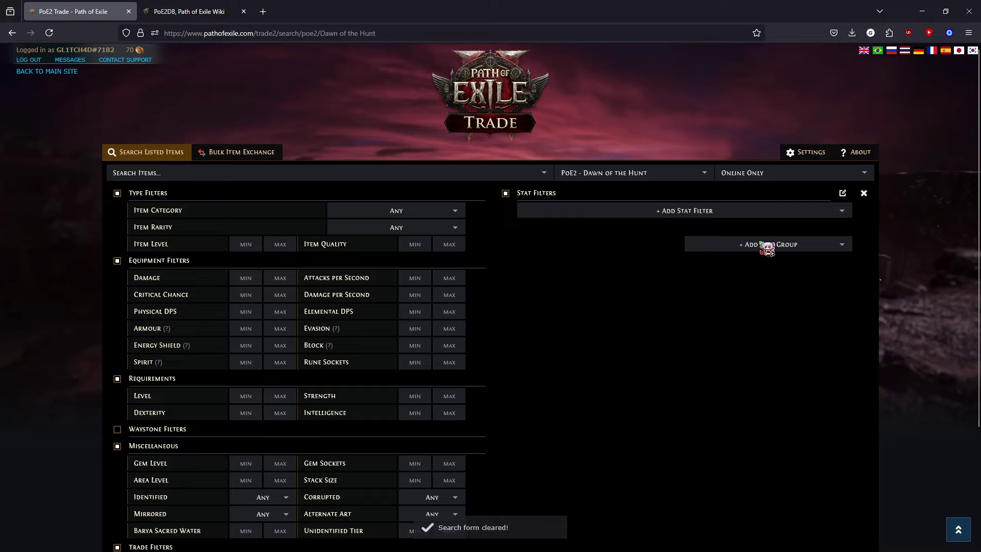
click(397, 215)
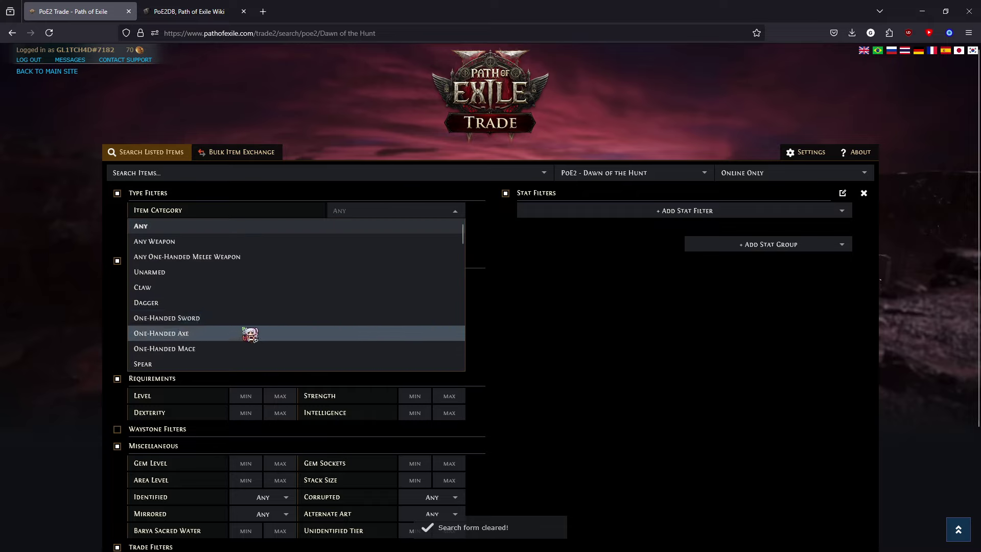
scroll(247, 348, down, 1)
scroll(237, 327, up, 2)
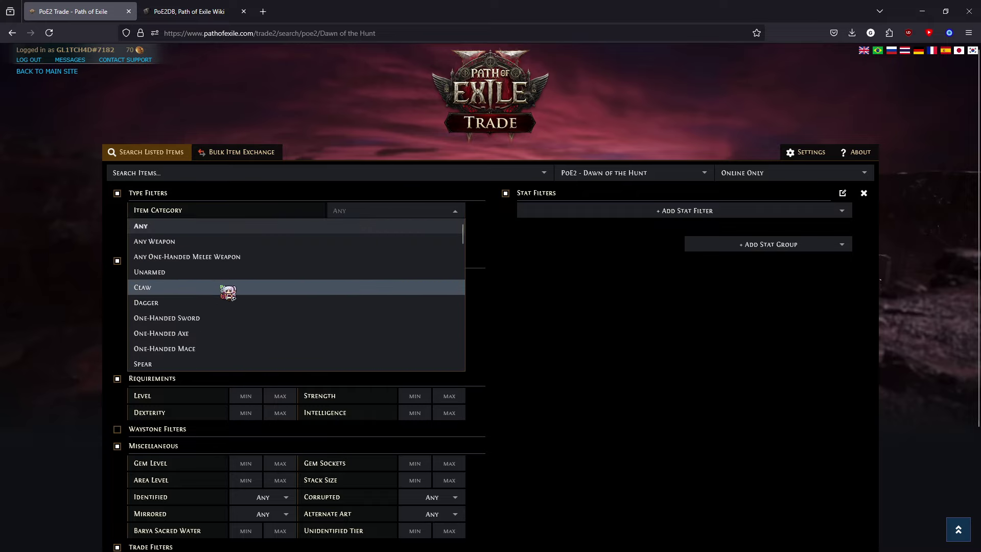
text(jewel)
click(268, 229)
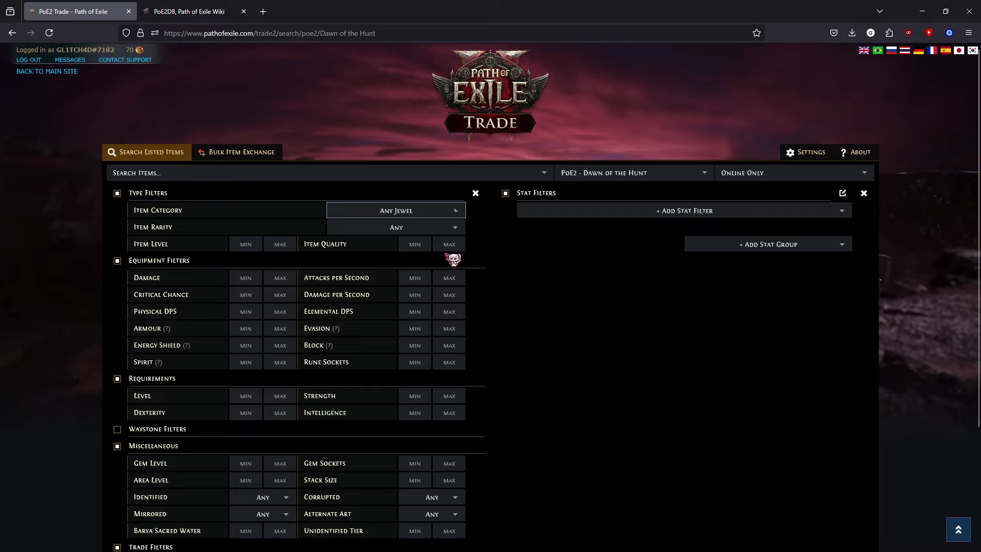
Add a Not stat group to the jewel search.
click(761, 248)
click(735, 292)
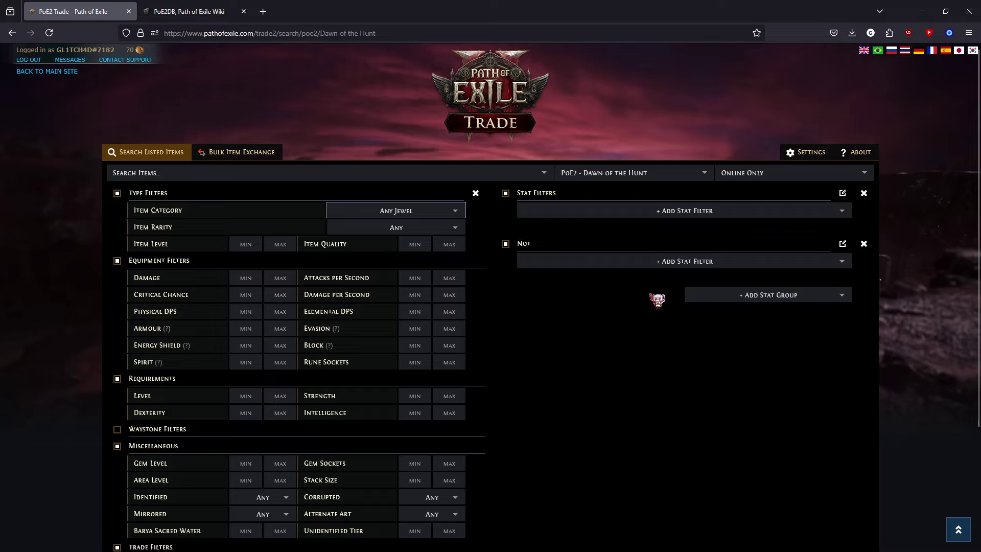
click(647, 256)
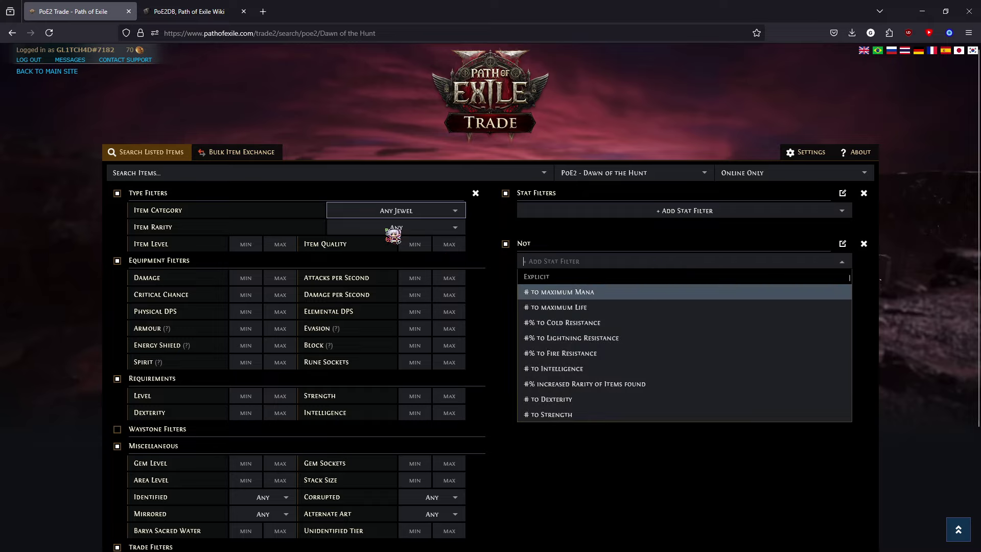
Choose the Emerald jewel as the item to find and run the search.
click(265, 174)
text(emerald)
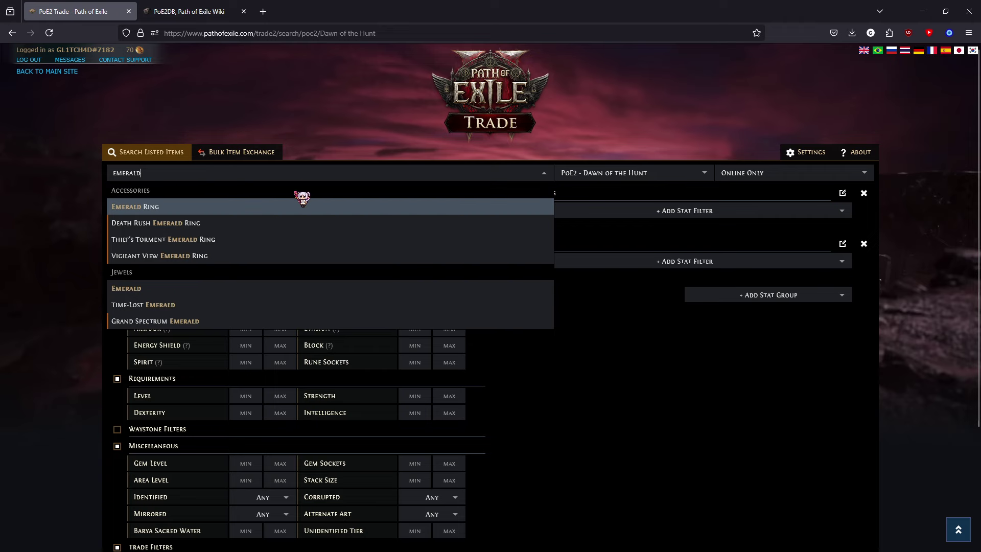
click(220, 288)
scroll(587, 372, down, 3)
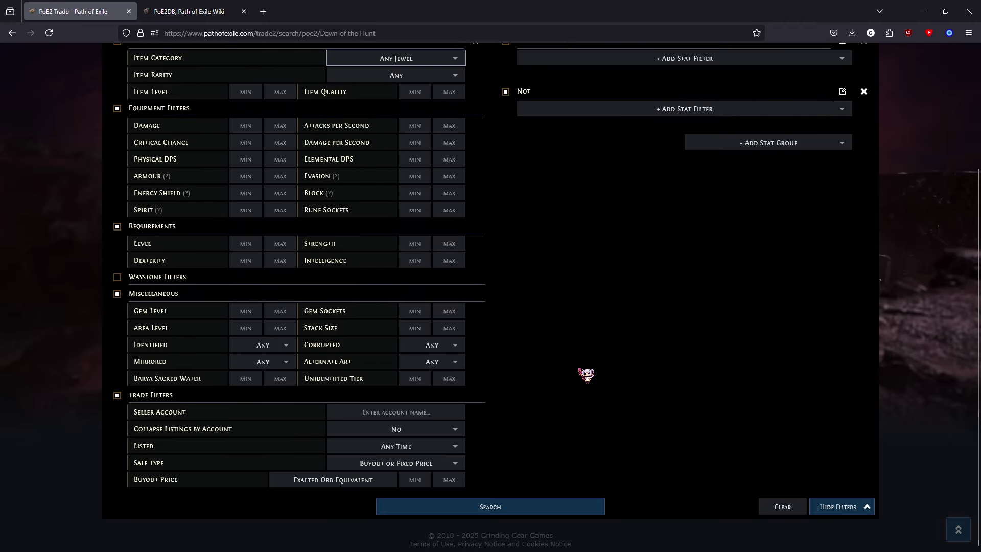
click(550, 506)
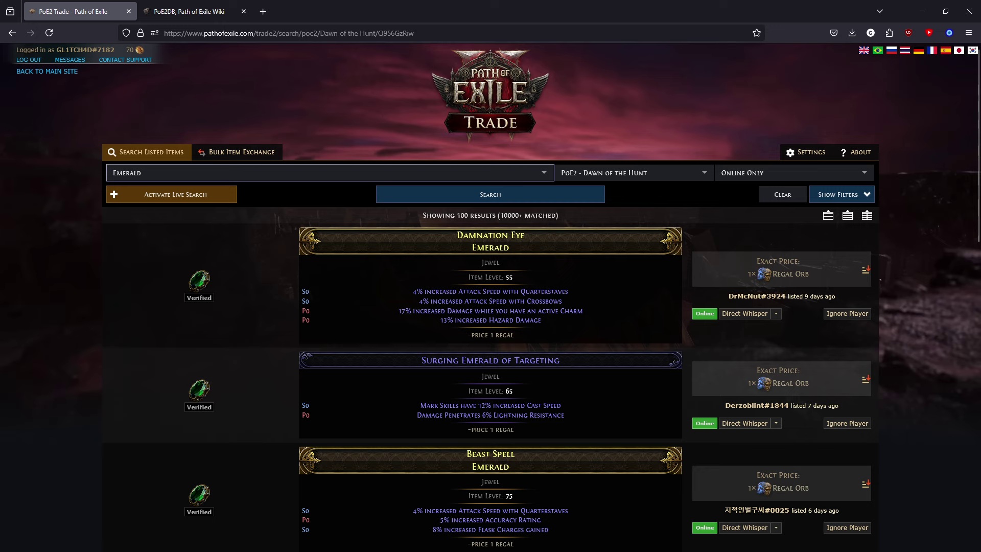
Switch to the Path of Exile 2 game and inspect the jewels in the Set Swap and SECRET stash tabs.
key(alt+Tab)
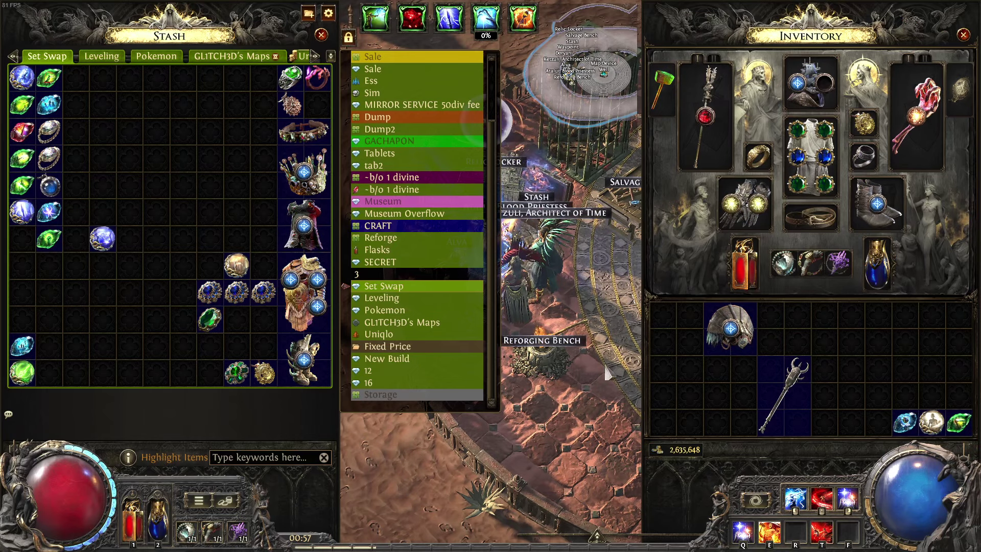
mouse_move(206, 314)
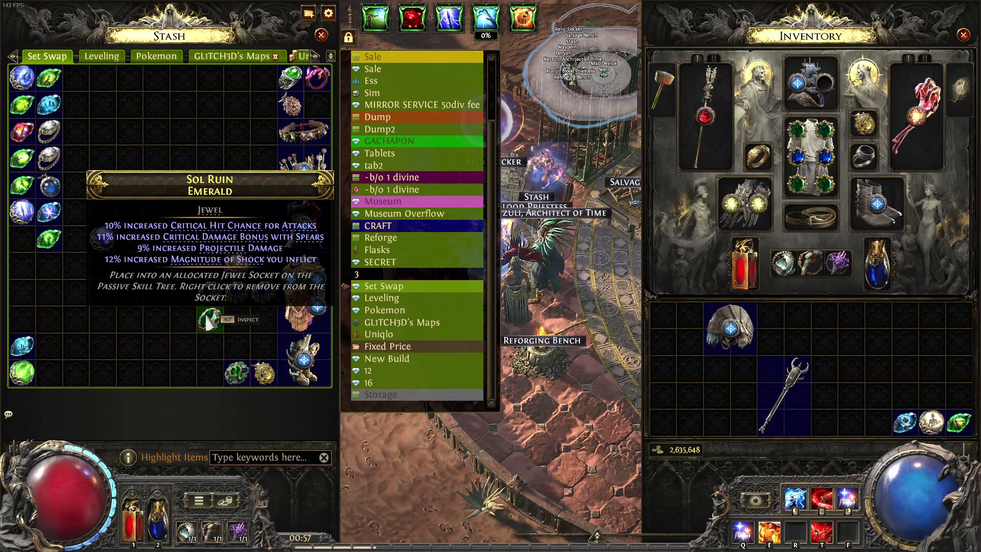
click(390, 298)
click(395, 264)
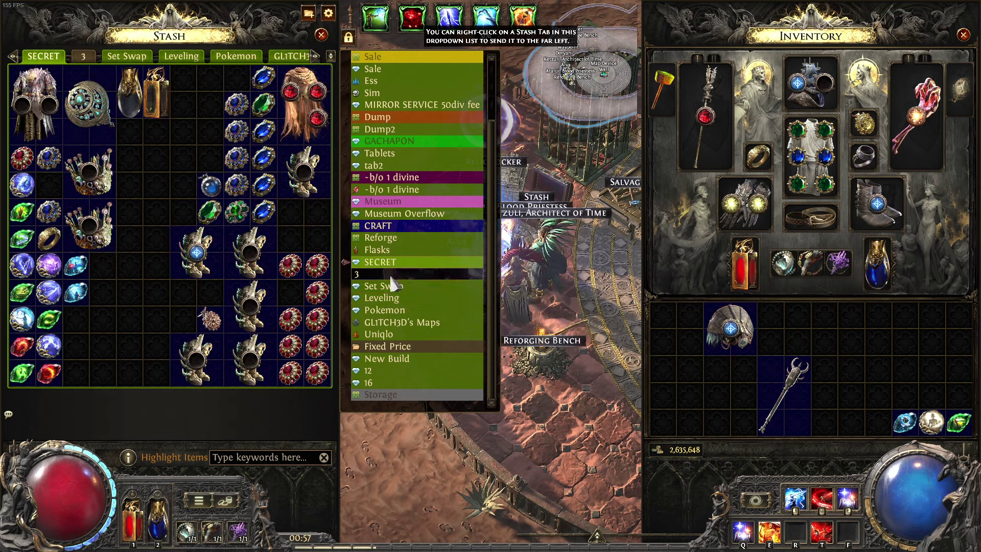
click(396, 288)
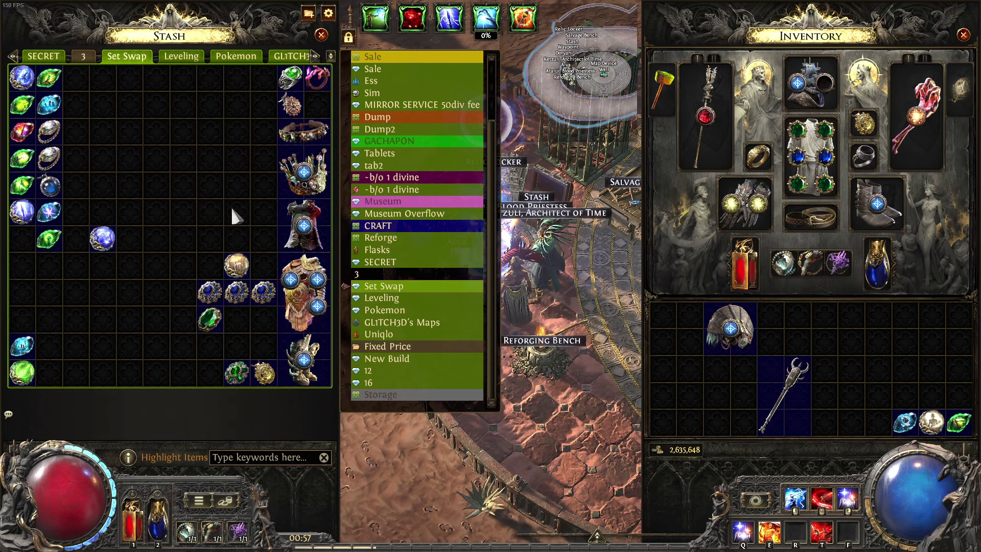
click(382, 263)
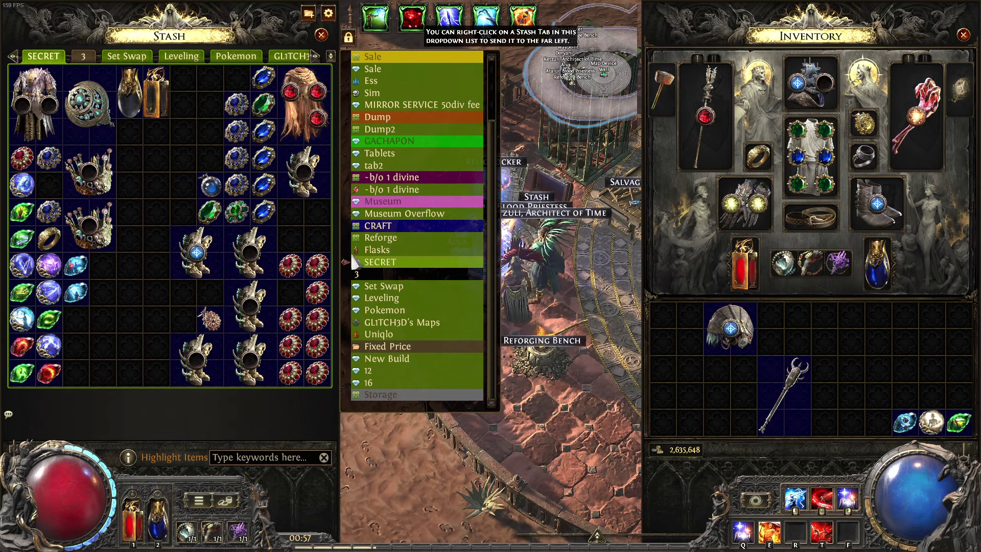
mouse_move(802, 166)
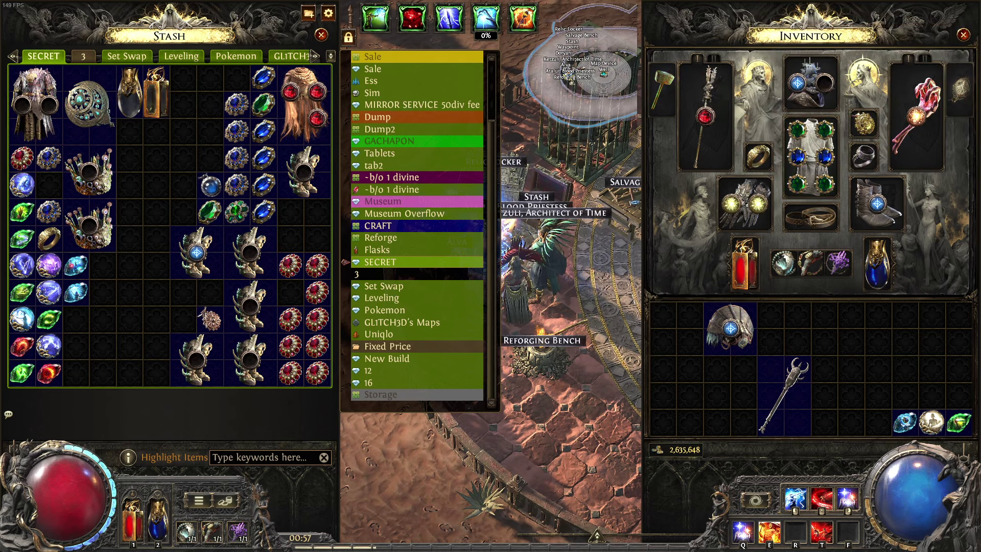
Switch back to the trade site in the browser, show the filters and add increased Critical Hit Chance and increased Critical Damage Bonus as stat filters.
key(alt+Tab)
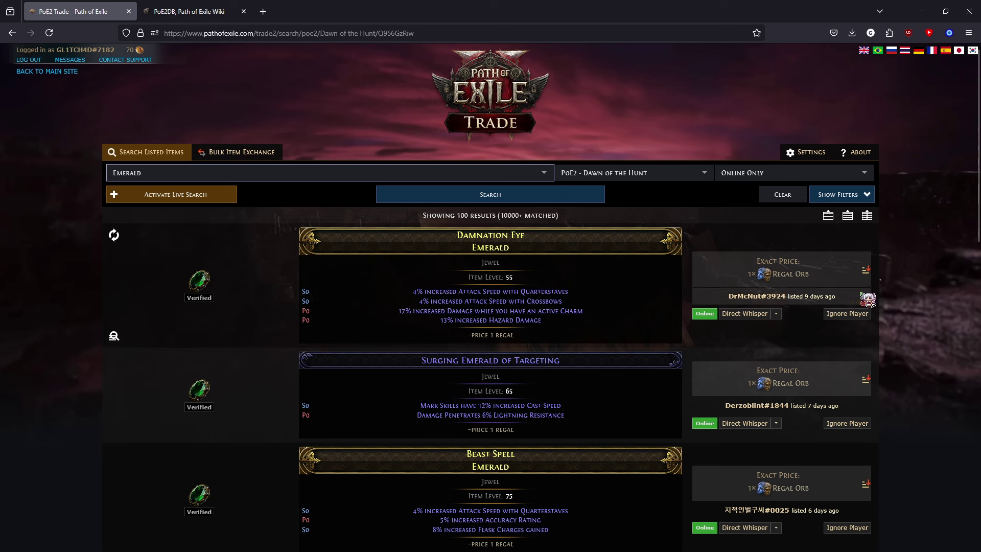
click(841, 194)
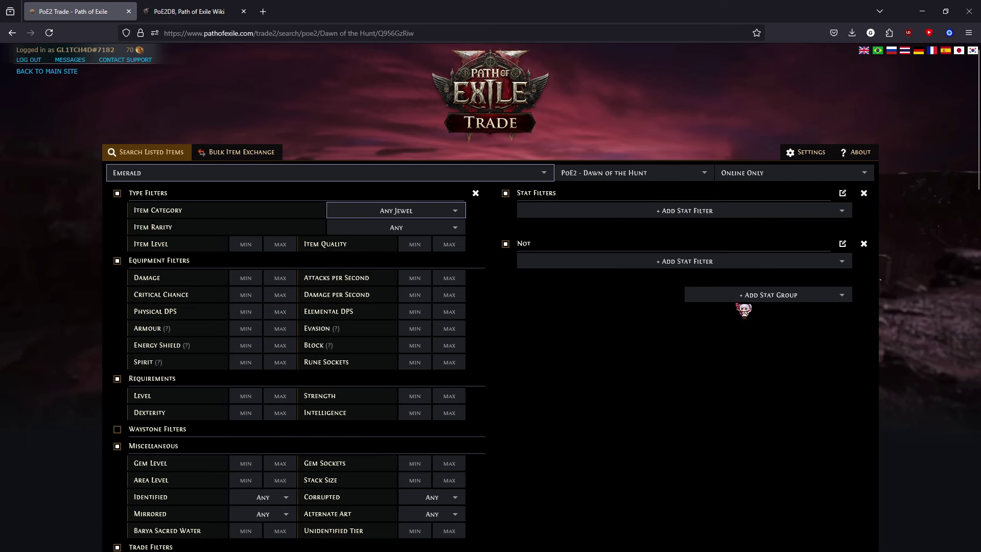
click(667, 208)
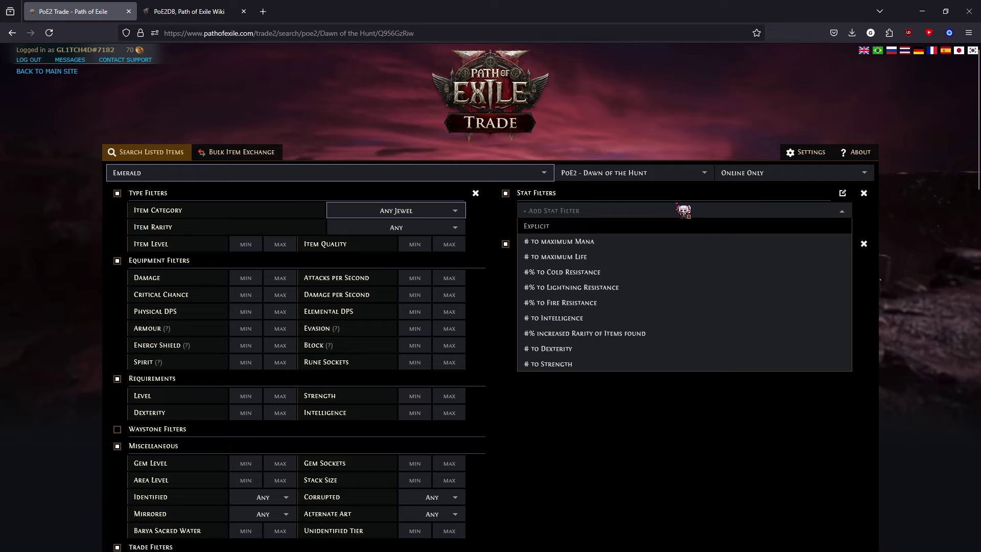
text(crit)
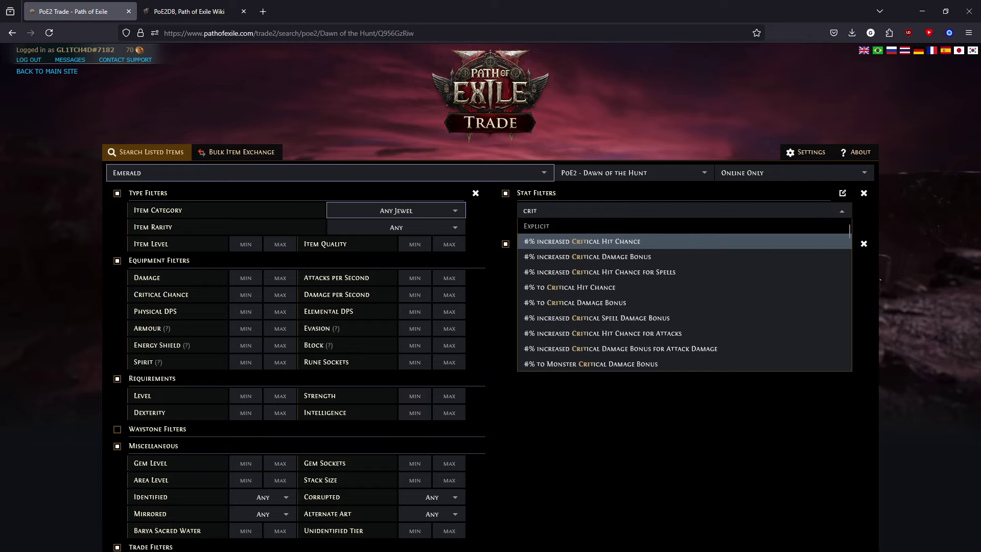
key(Return)
text(cr)
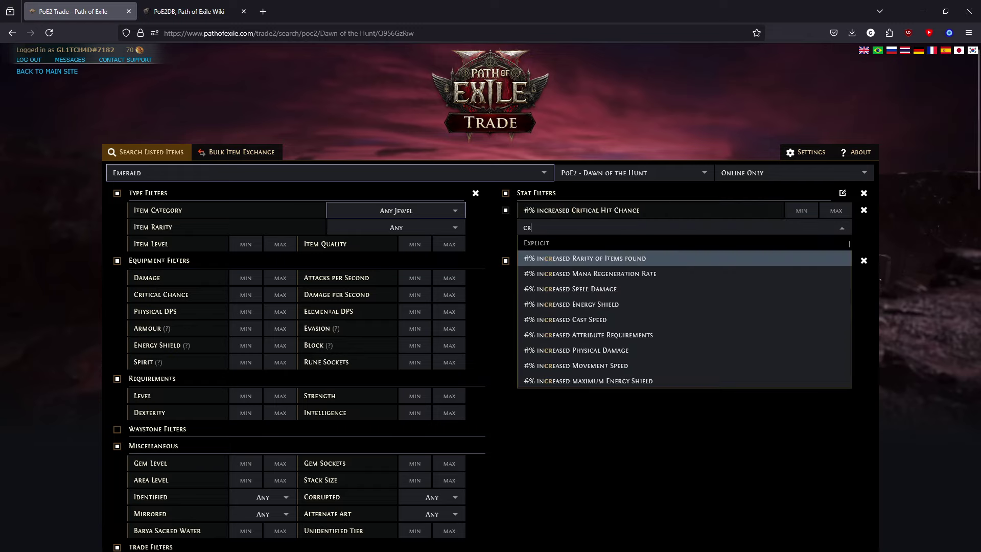
text(itica)
click(684, 275)
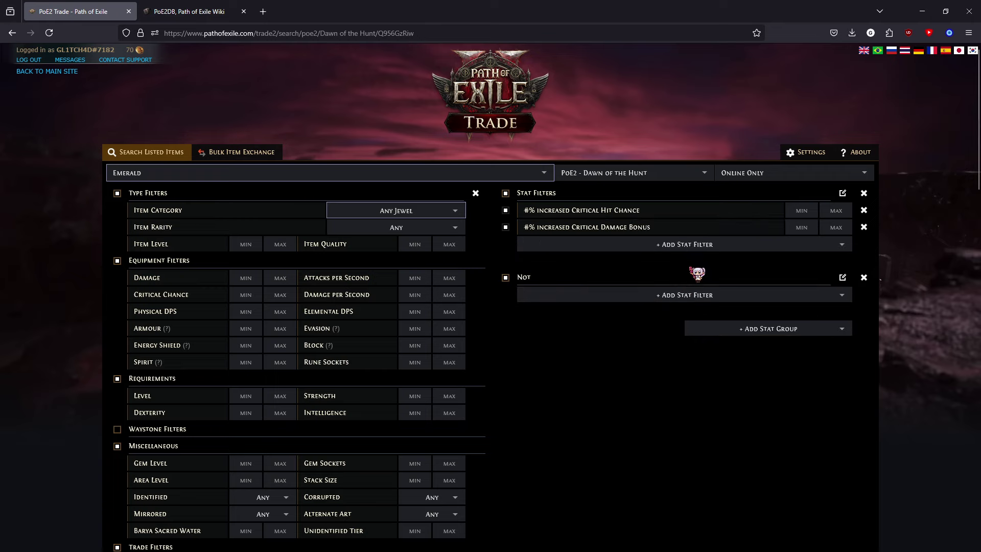
Add increased Magnitude of Ailments you inflict as a third stat filter and run the search.
click(660, 246)
text(magnit)
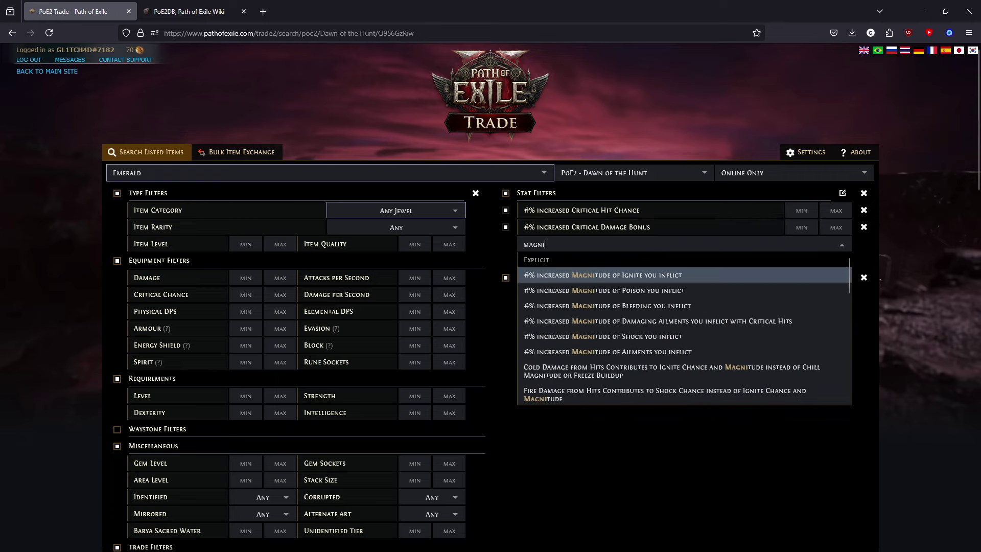
click(695, 351)
scroll(740, 348, down, 3)
click(539, 520)
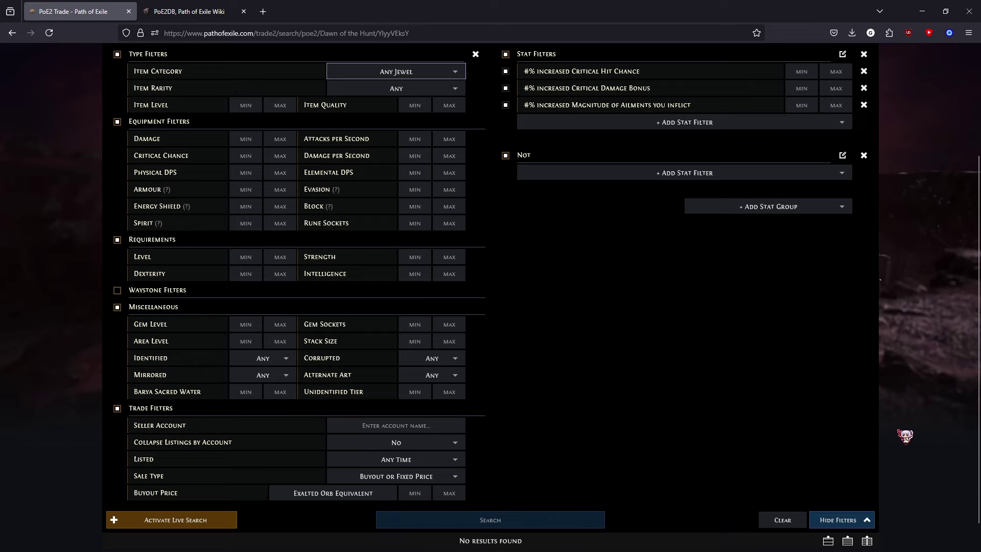
Remove Emerald as the searched item and rerun the search across any jewel.
scroll(396, 211, up, 3)
click(268, 175)
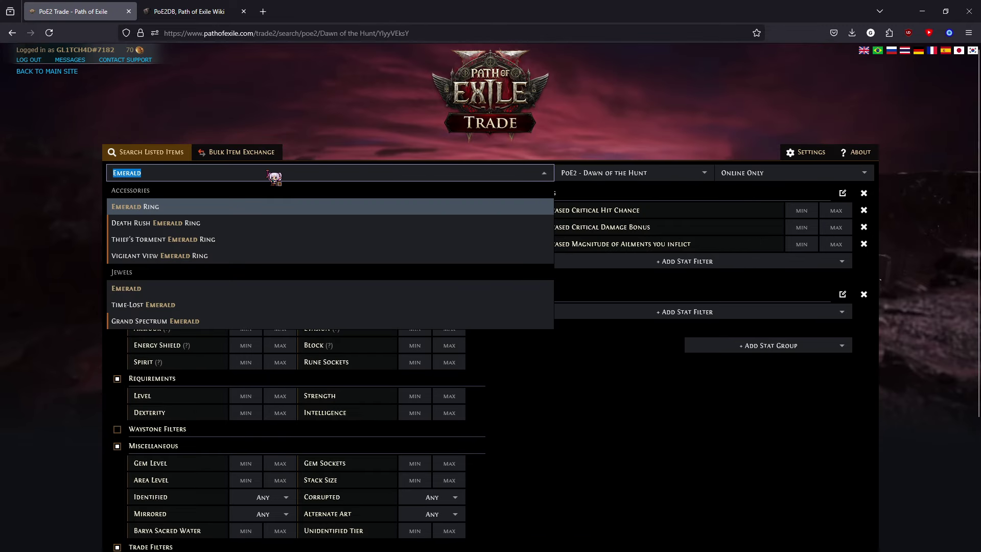
key(BackSpace)
scroll(364, 283, down, 3)
click(527, 495)
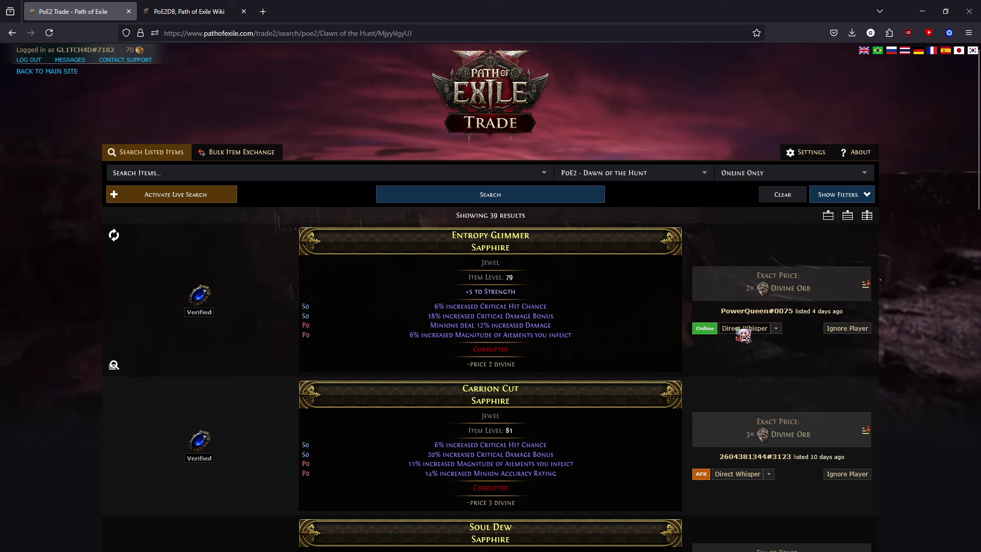
Examine the modifiers on the listed sapphires, including those beyond the three searched stats.
scroll(743, 319, down, 2)
scroll(741, 332, down, 4)
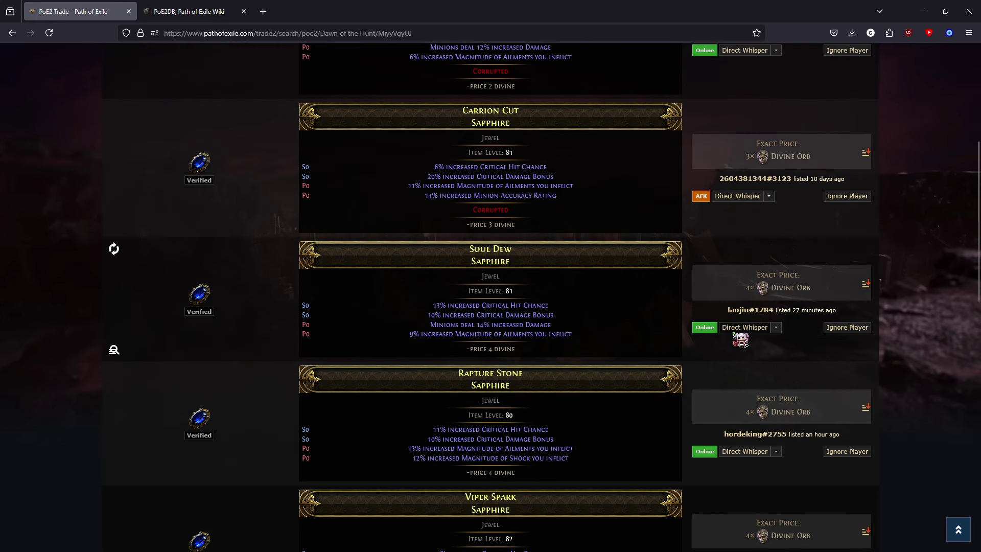
scroll(741, 338, down, 4)
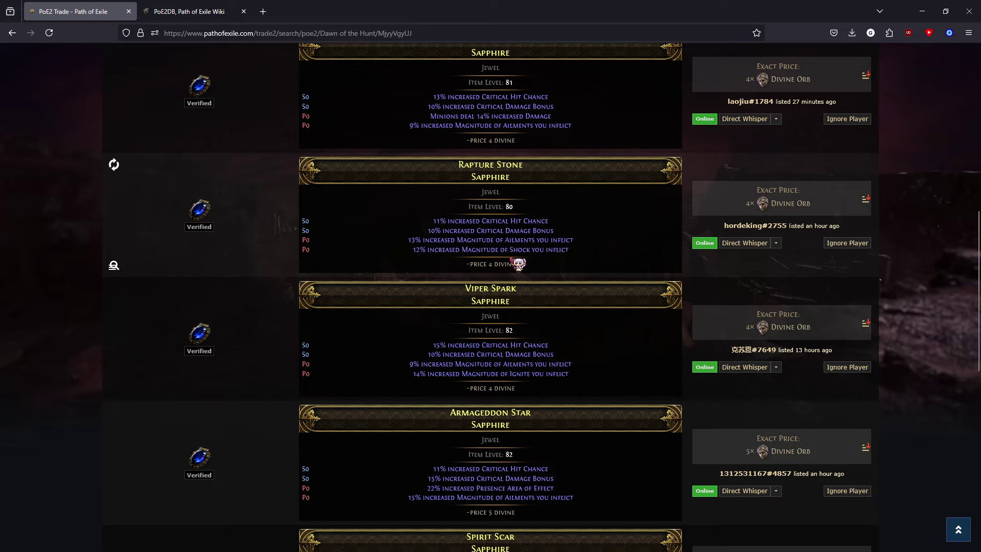
Look through the full list of matching sapphires, comparing their modifiers and divine orb prices.
scroll(818, 217, up, 4)
scroll(847, 453, up, 4)
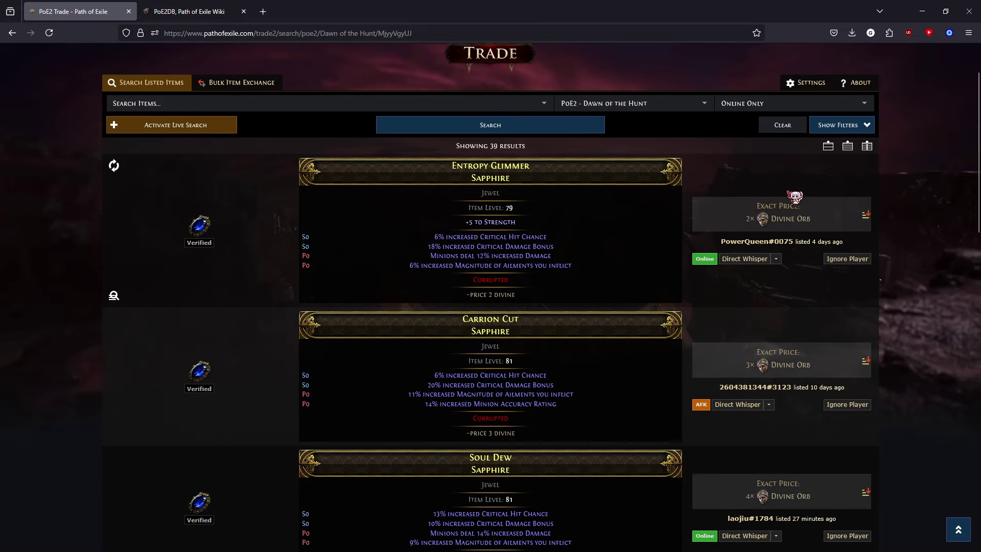
scroll(794, 197, down, 8)
scroll(863, 199, up, 8)
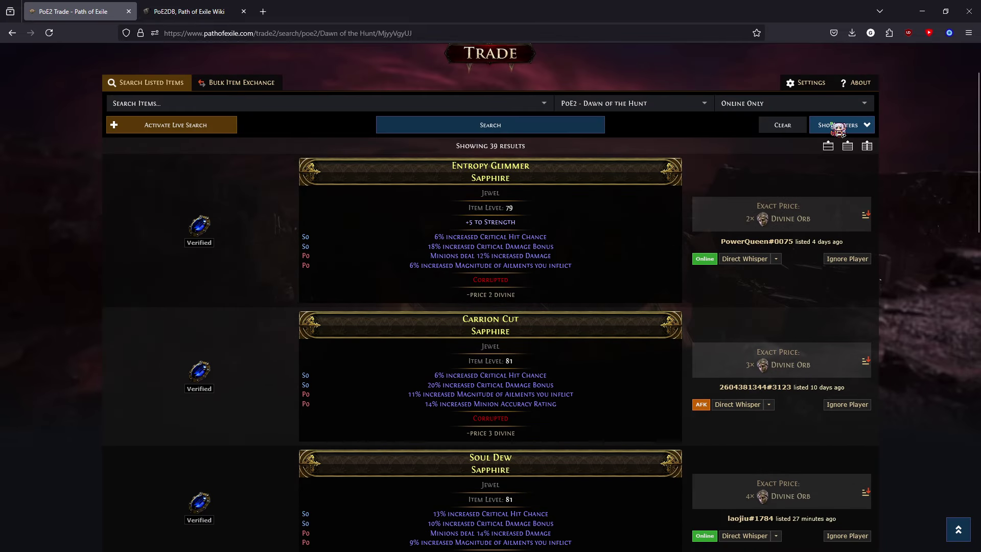
scroll(781, 205, down, 20)
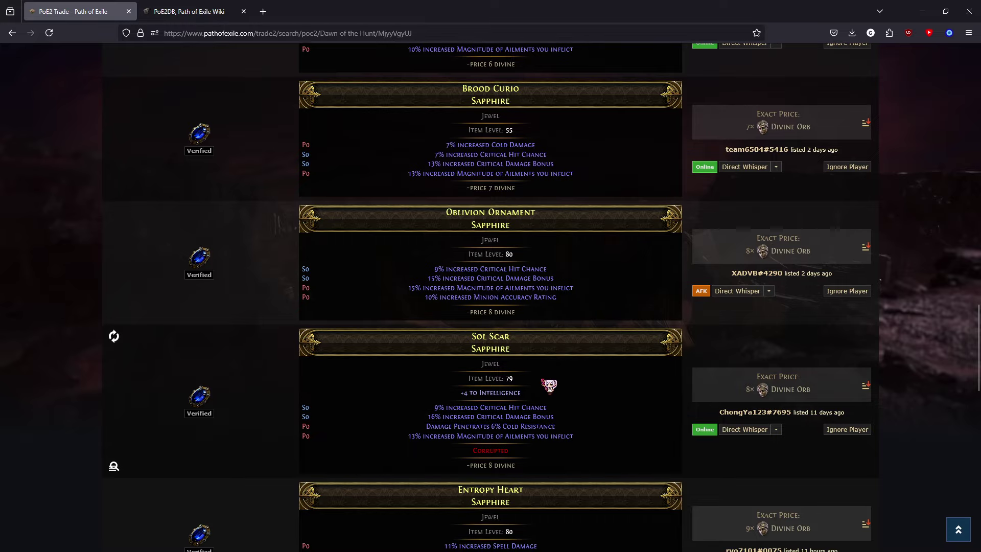
scroll(549, 386, down, 15)
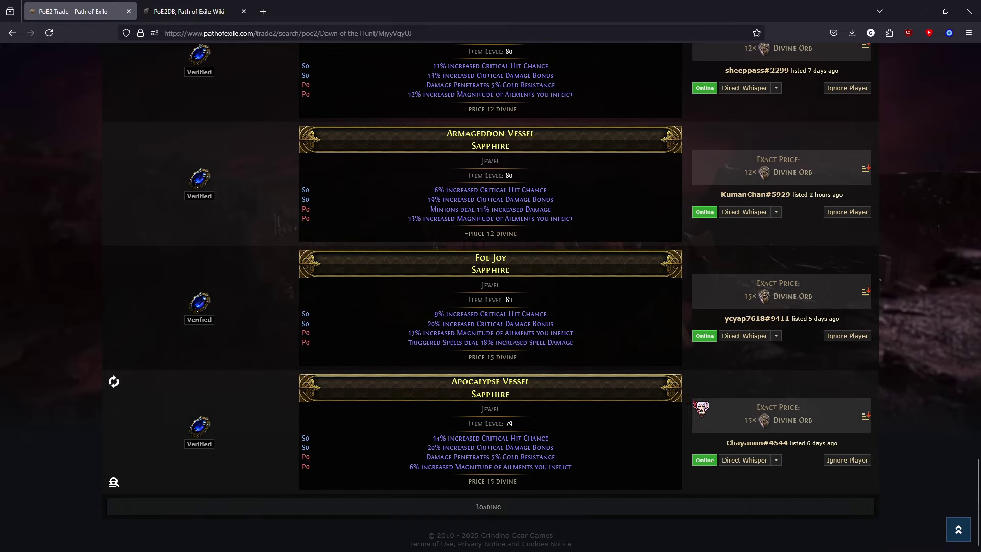
scroll(700, 407, up, 20)
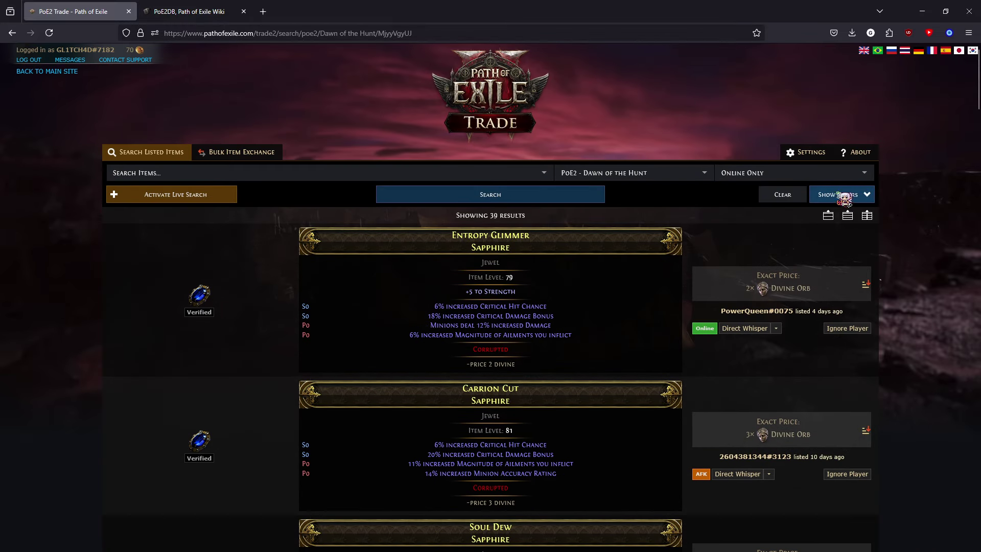
Show the filters and disable the Not group and the increased Magnitude of Ailments you inflict filter.
click(842, 195)
scroll(730, 265, down, 3)
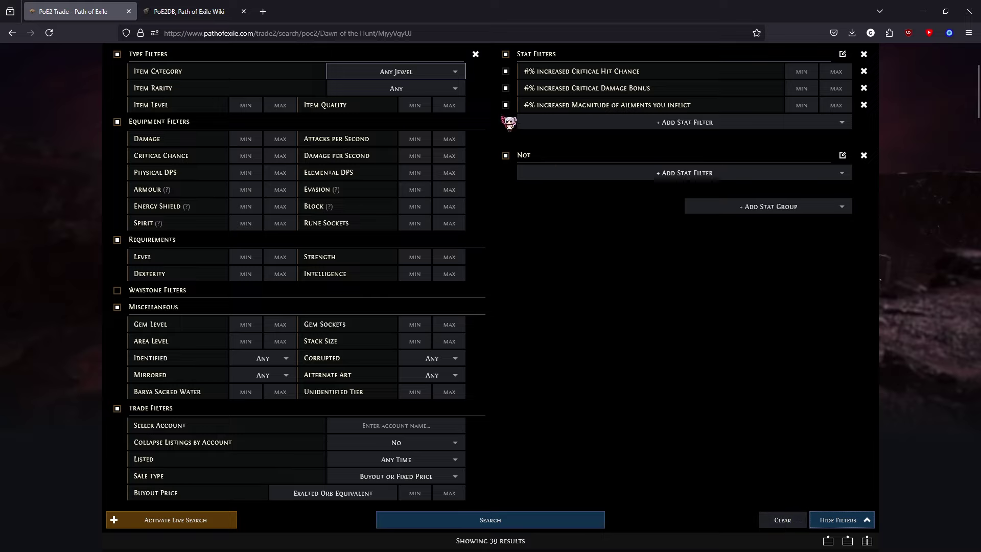
click(505, 156)
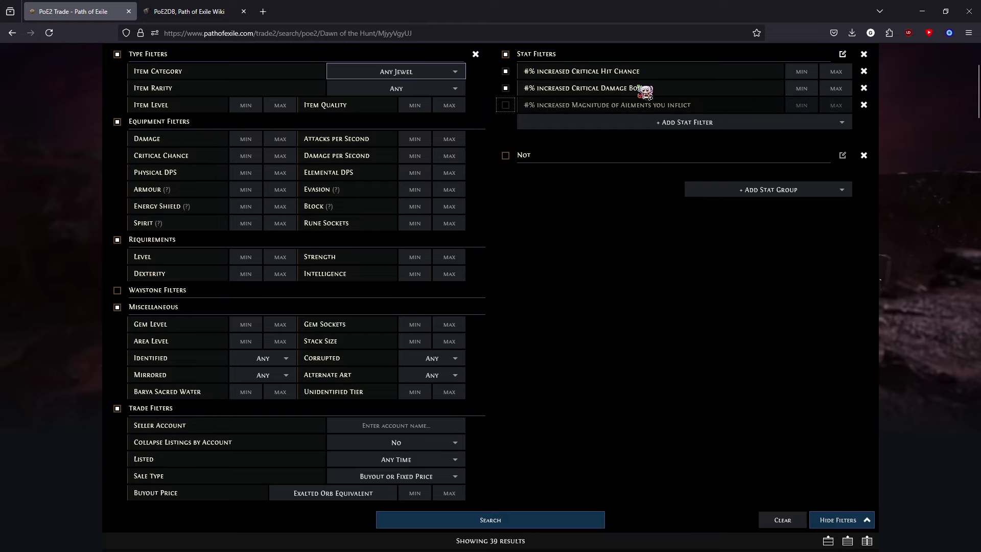
click(842, 53)
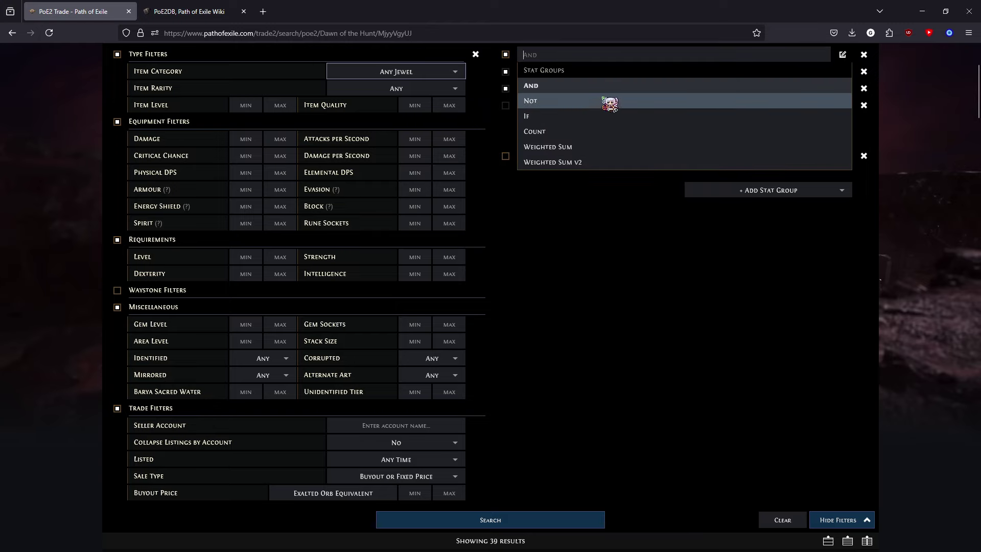
click(587, 147)
scroll(674, 270, down, 8)
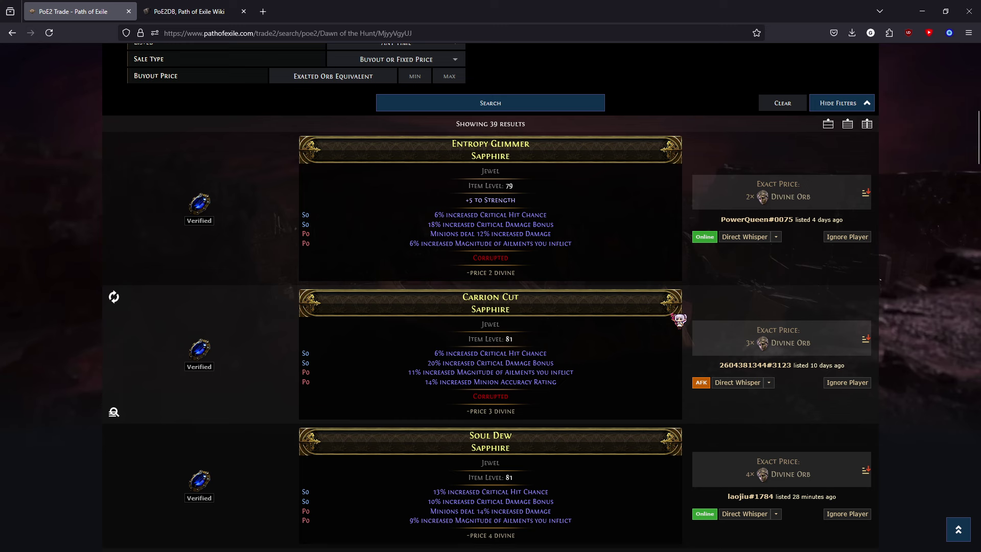
scroll(674, 315, up, 12)
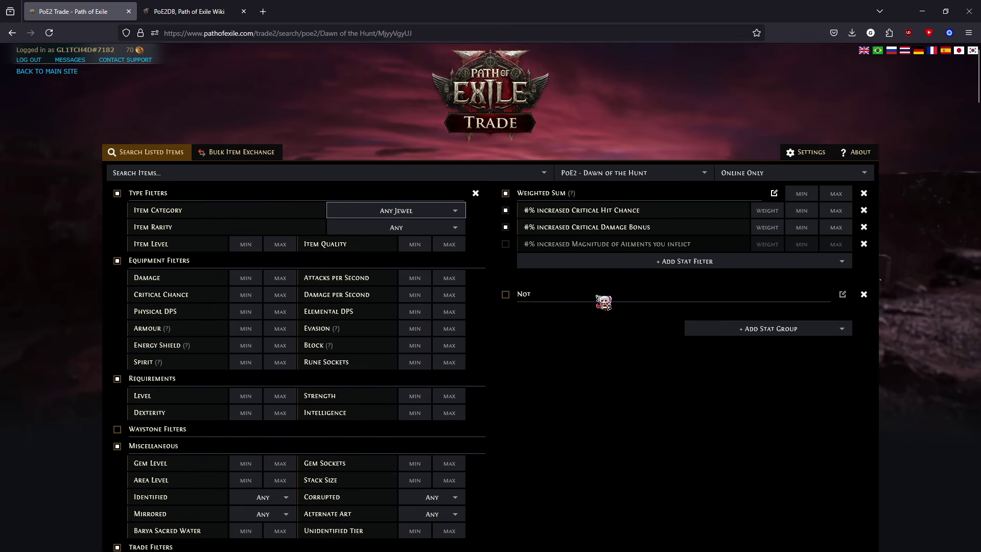
Change the critical stats group's type to Count and add a second, empty Count group below the Not group.
click(774, 193)
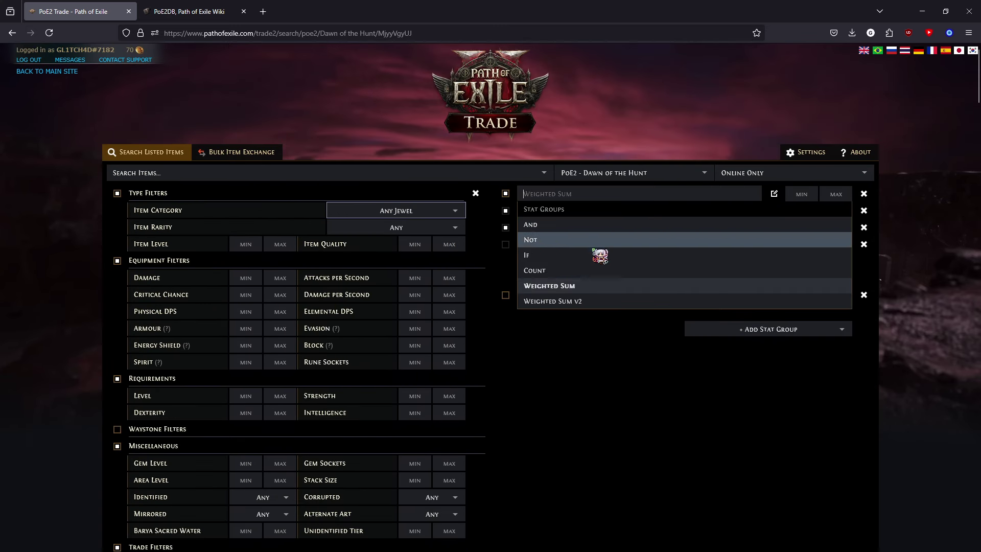
click(595, 276)
click(730, 331)
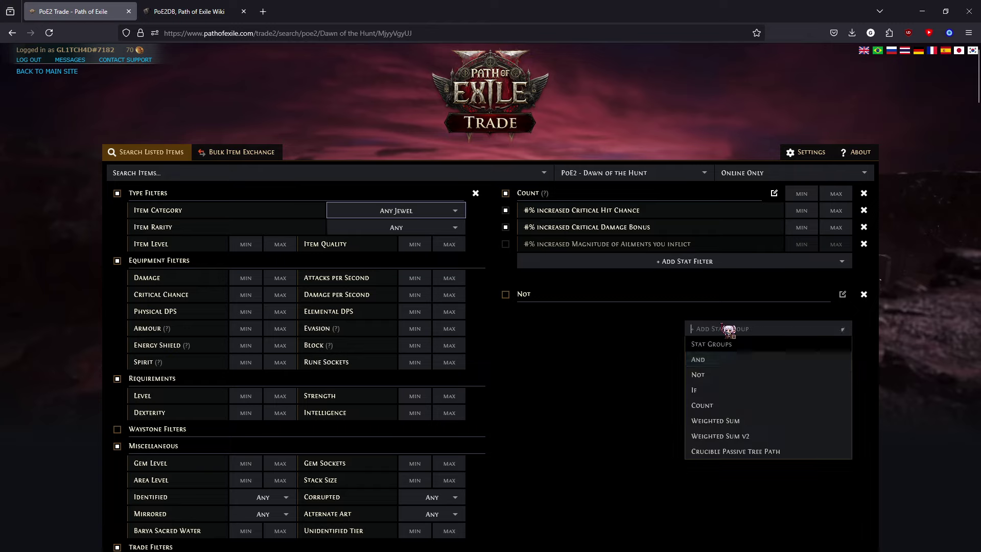
click(715, 405)
click(618, 329)
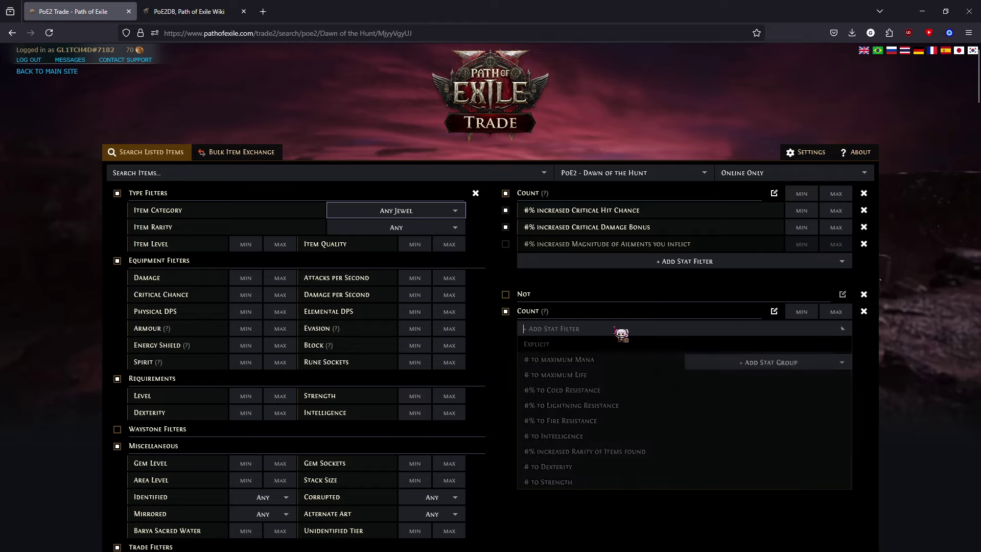
scroll(706, 483, down, 10)
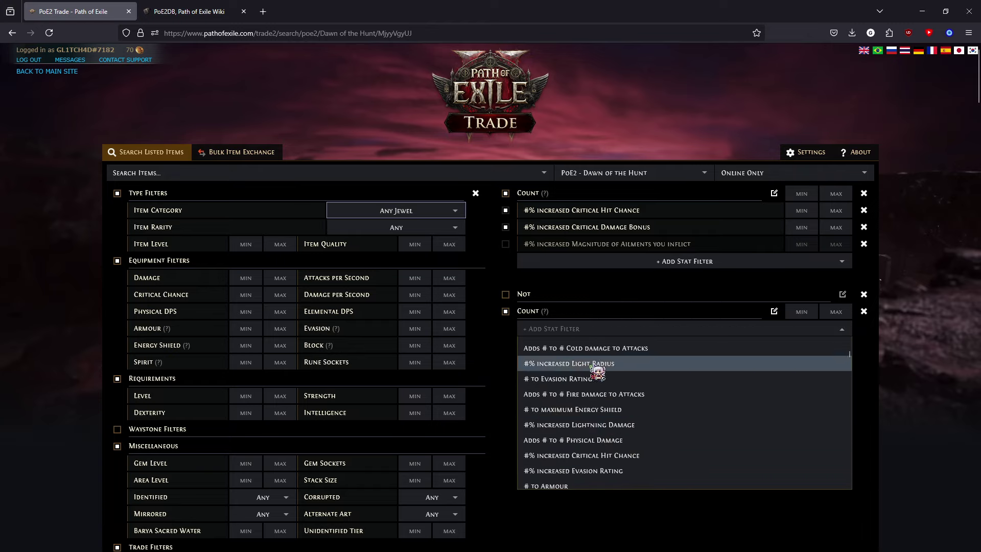
click(499, 436)
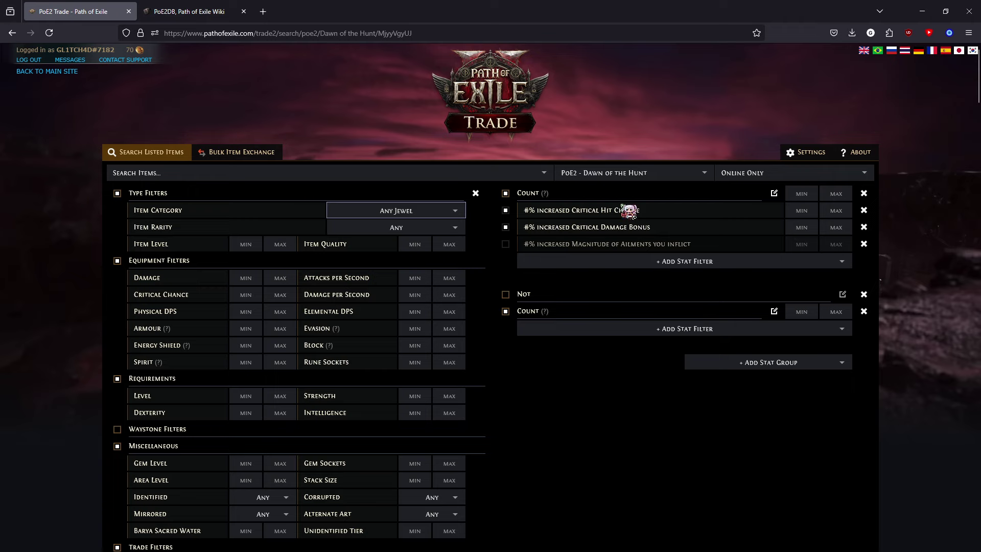
Set the minimum of the Count group holding the critical stats to 2.
scroll(644, 347, down, 5)
scroll(698, 377, up, 3)
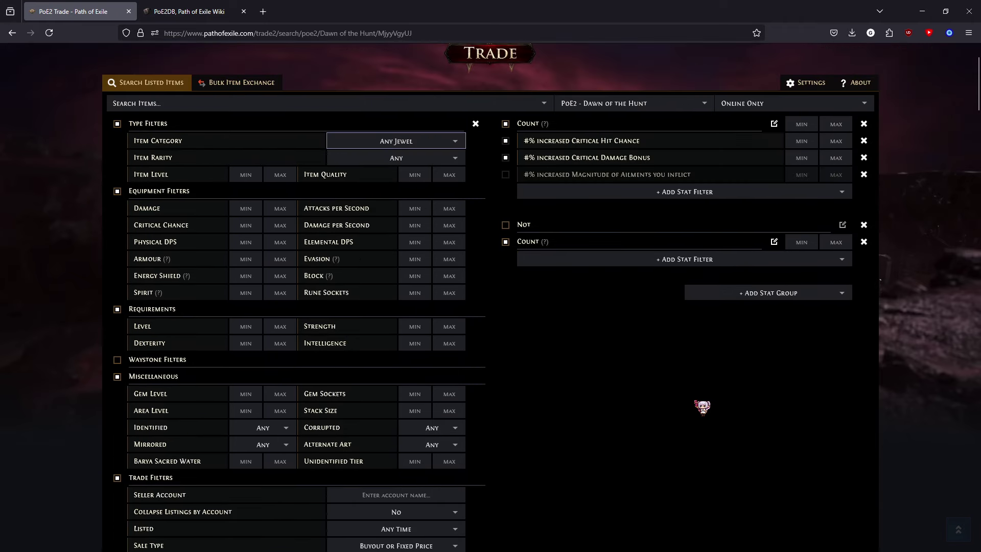
click(800, 124)
text(2)
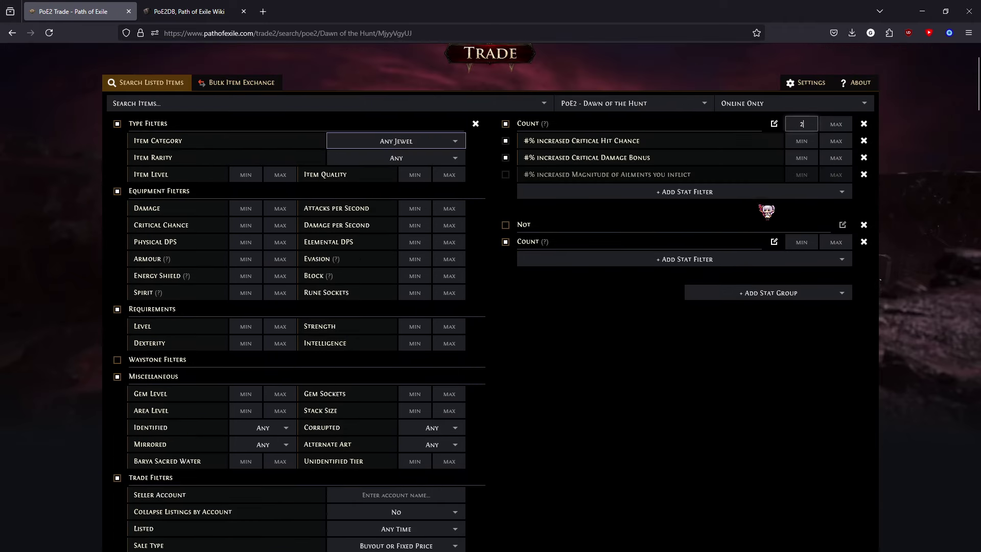
key(Return)
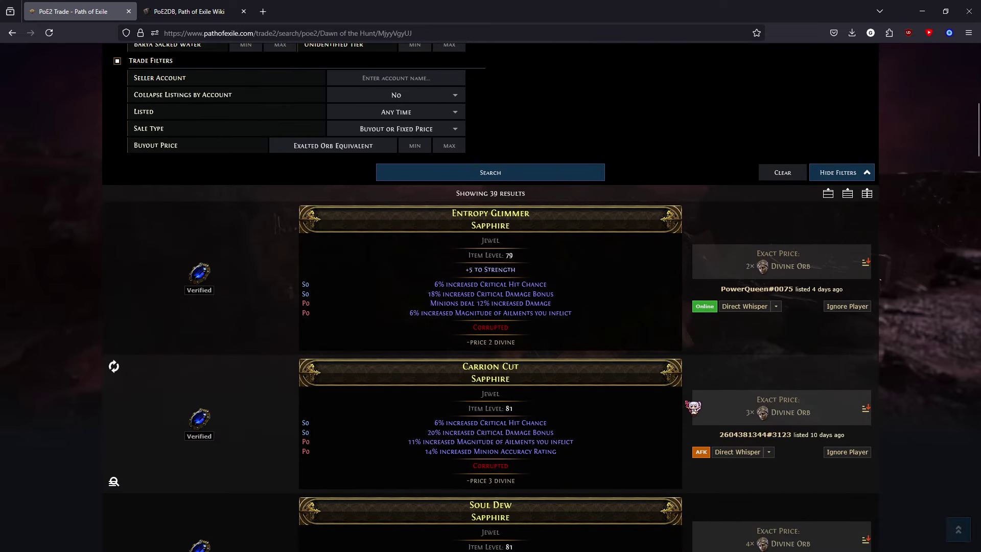
Run the updated search, sorted by price from highest to lowest, and look over the most expensive sapphires.
right_click(411, 237)
click(852, 398)
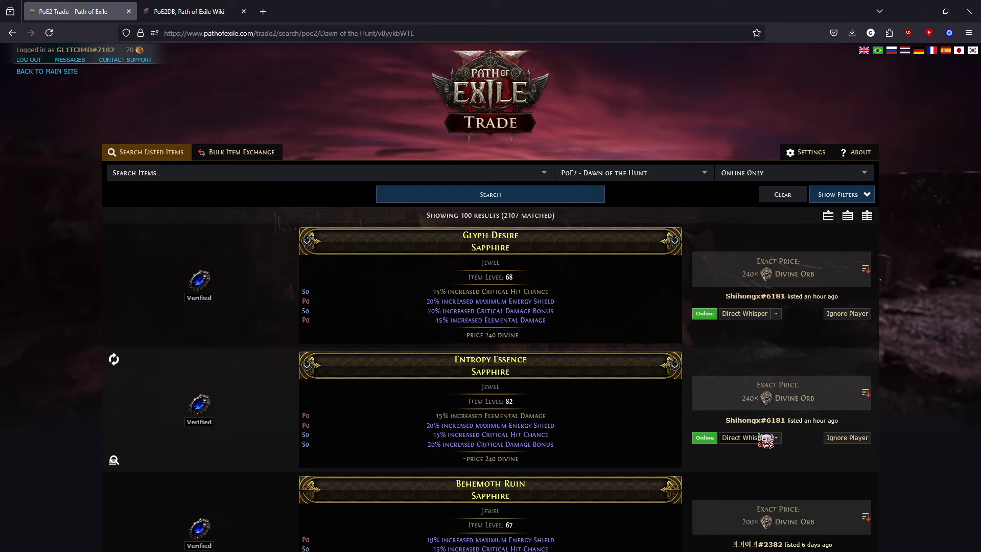
scroll(765, 439, down, 3)
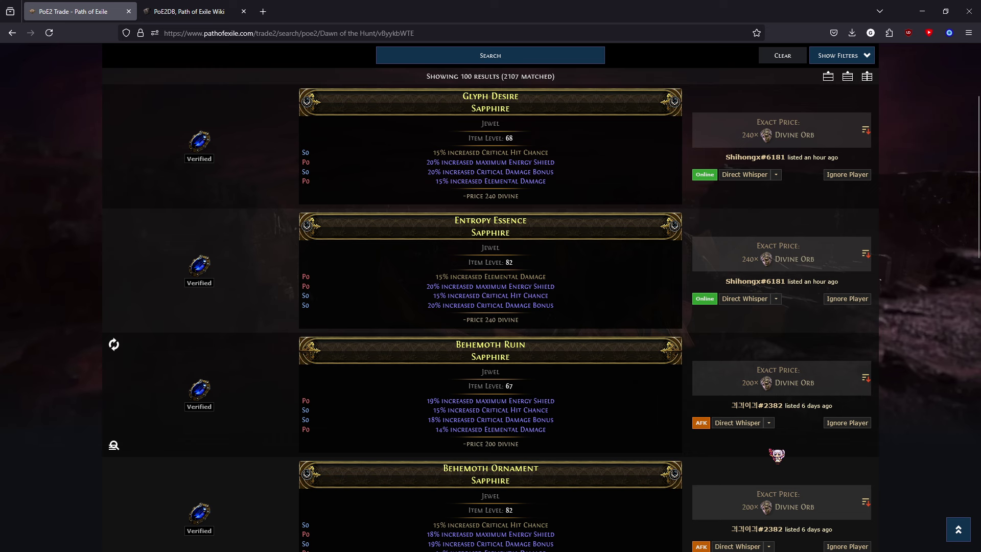
scroll(776, 455, down, 5)
scroll(875, 468, up, 9)
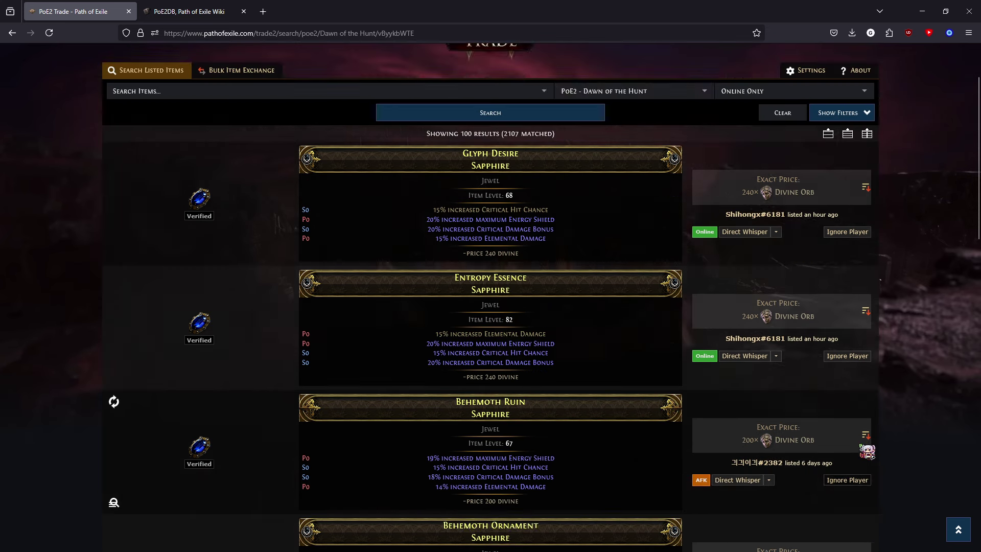